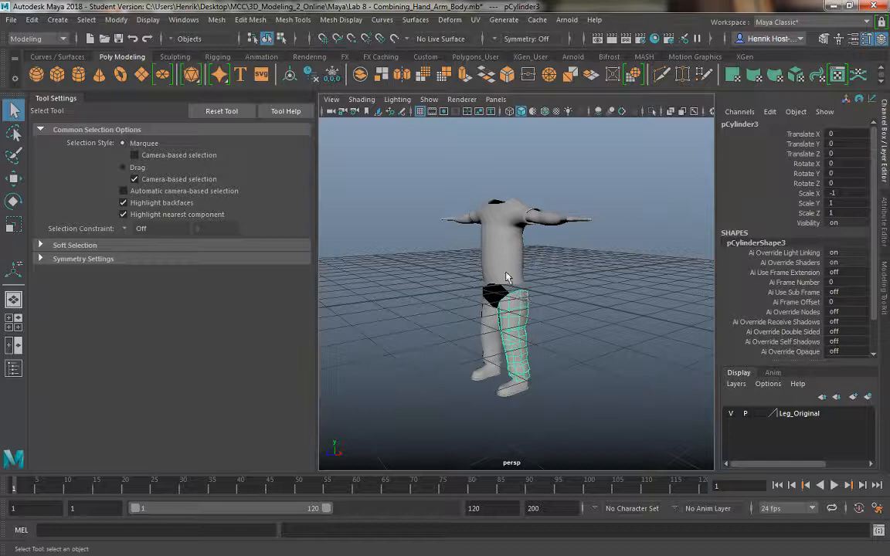
Step: Examine the open upper ends of both legs and the gap between them and the torso
click(572, 299)
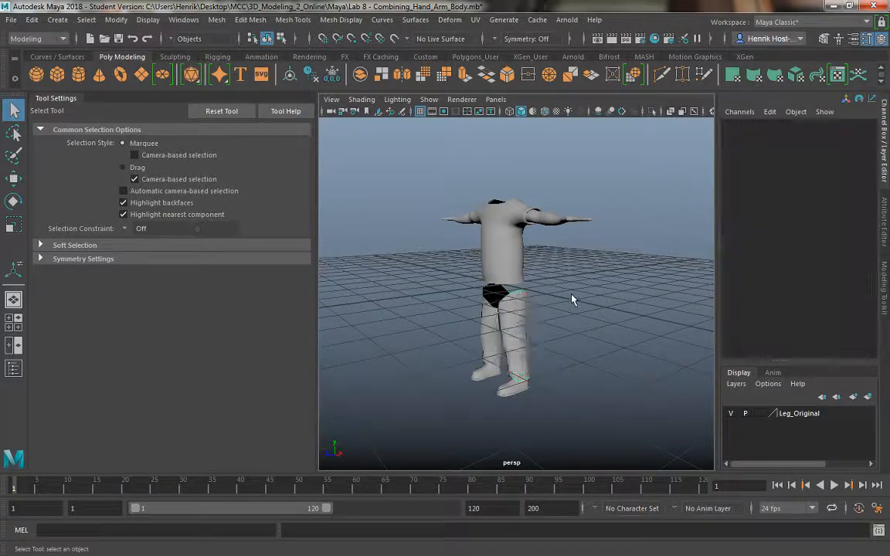
alt+drag(572, 298, 548, 292)
alt+right_drag(549, 292, 562, 359)
alt+drag(563, 359, 424, 286)
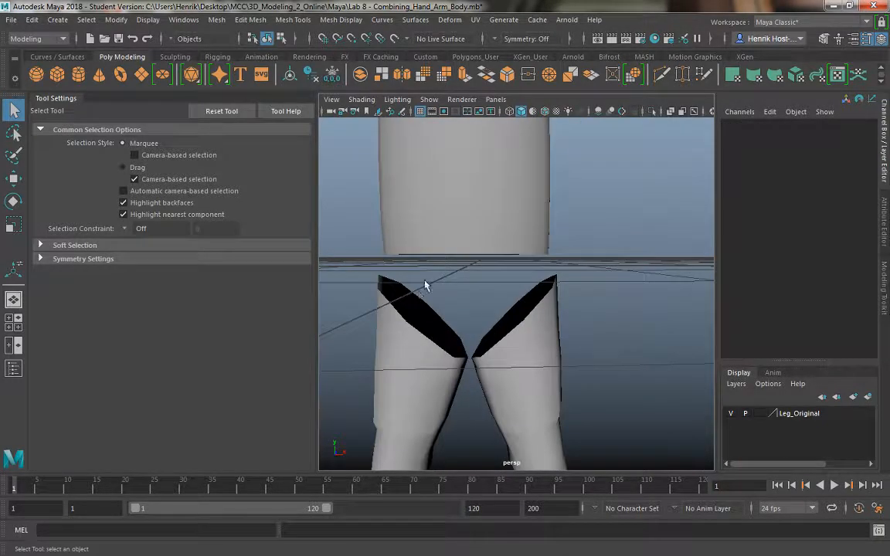
alt+drag(441, 353, 441, 272)
scroll(485, 310, up, 3)
click(452, 252)
alt+drag(485, 311, 589, 320)
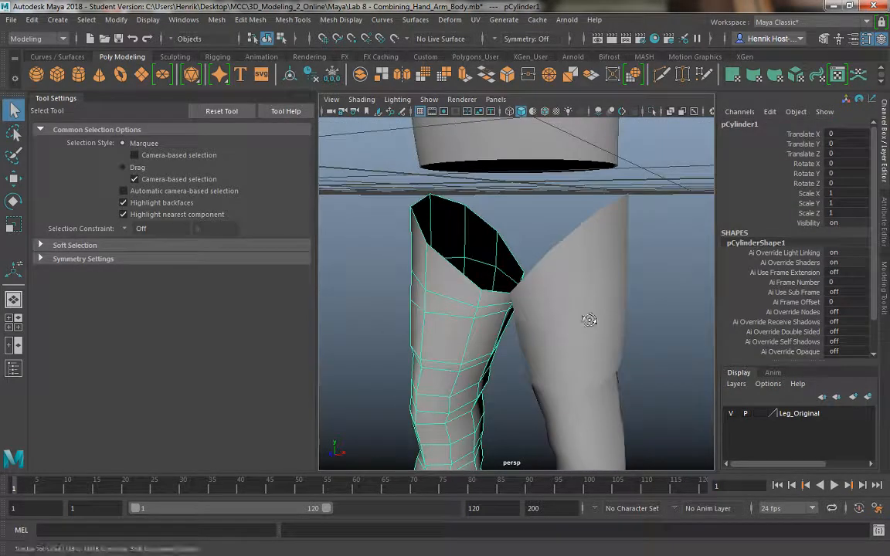
click(534, 296)
alt+drag(535, 296, 377, 195)
Step: Turn on Wireframe on Shaded display for the perspective view of the legs and torso
click(361, 99)
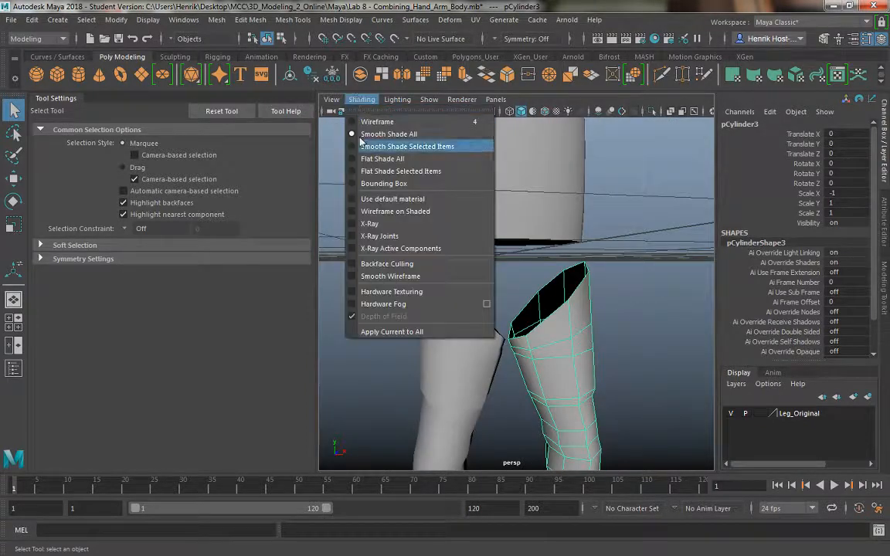
click(370, 189)
alt+drag(443, 261, 473, 347)
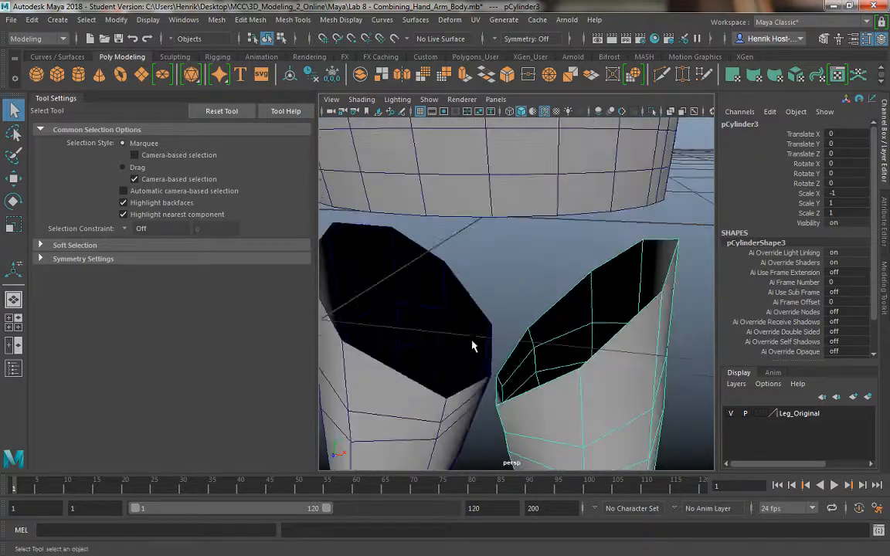
scroll(499, 340, down, 6)
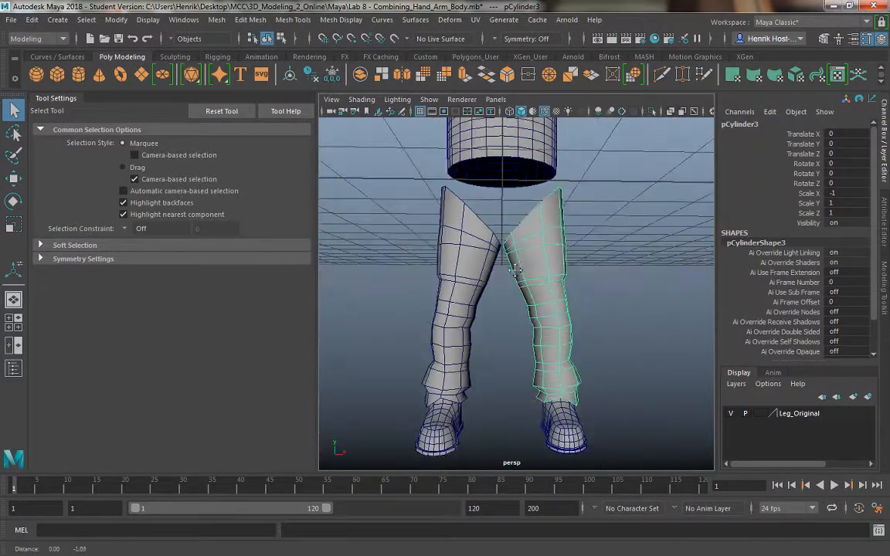
scroll(483, 314, up, 2)
Step: Combine the left and right legs into a single mesh, leaving the feet separate
click(467, 278)
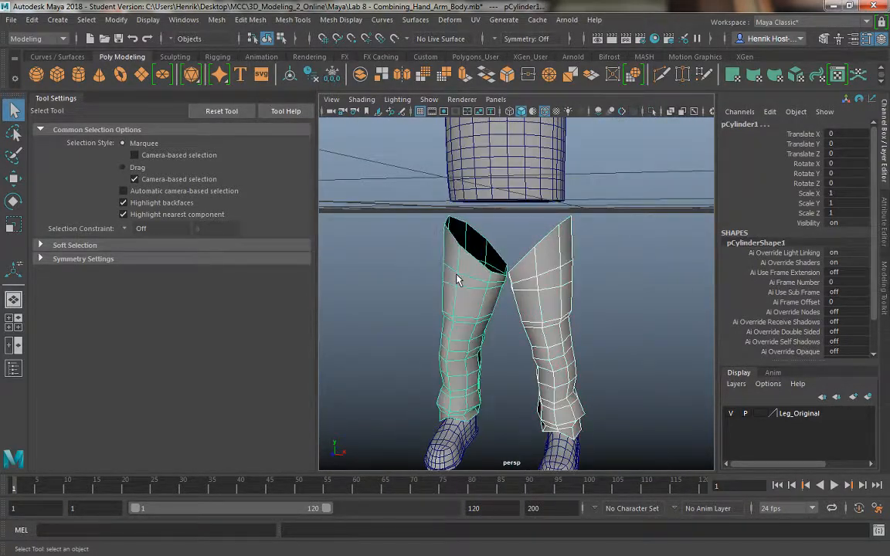
alt+drag(456, 278, 454, 245)
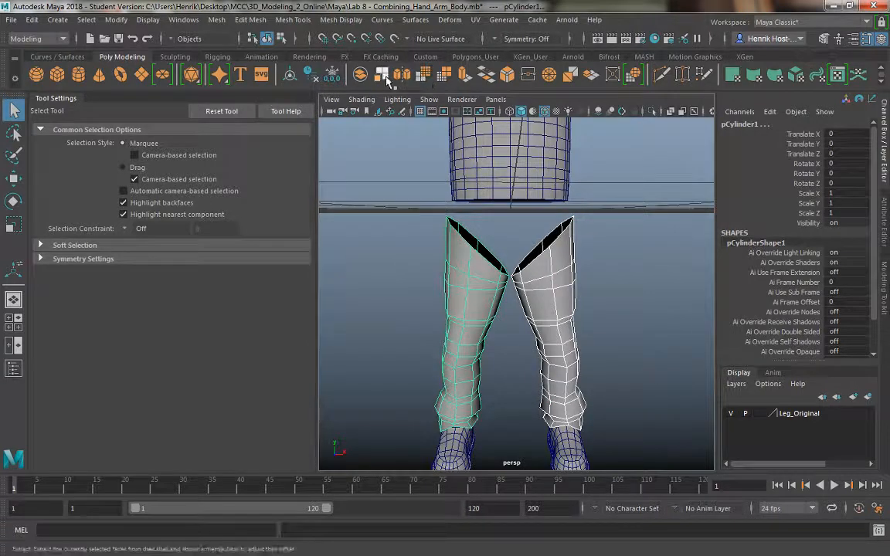
click(560, 306)
shift+click(492, 302)
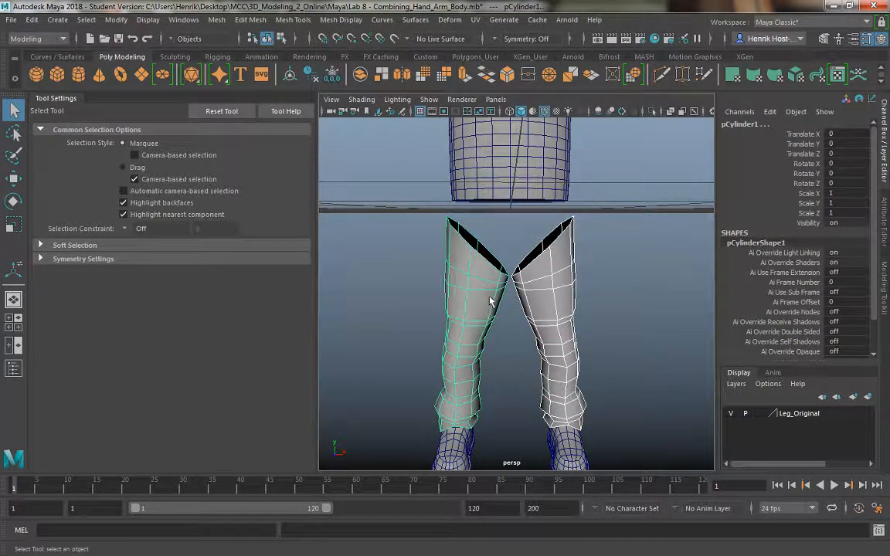
click(360, 74)
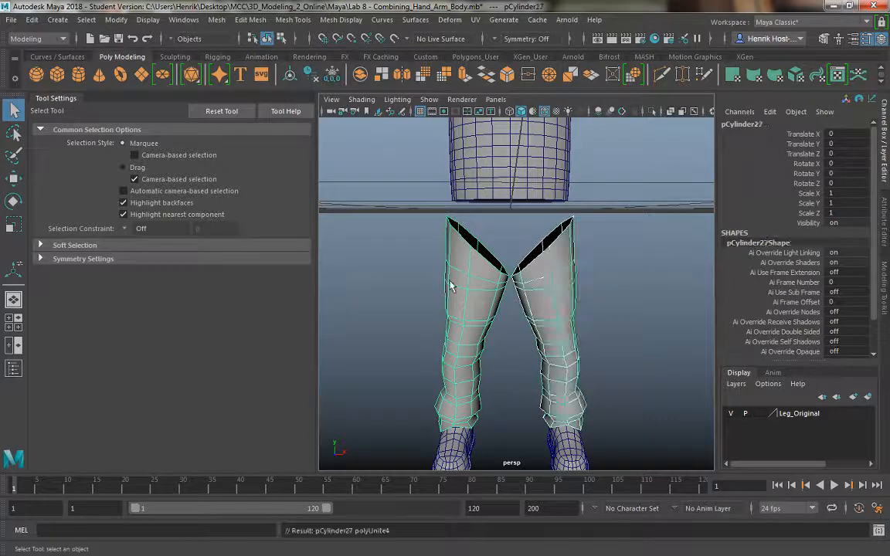
Step: Select the inner open rim edges of both legs that face each other at the crotch
scroll(431, 246, up, 6)
right_drag(513, 202, 512, 153)
click(512, 218)
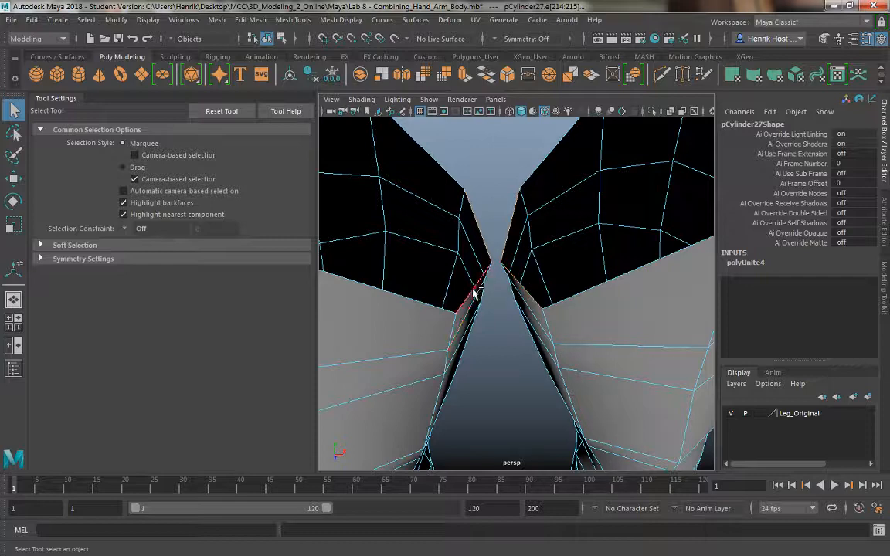
alt+drag(472, 293, 494, 36)
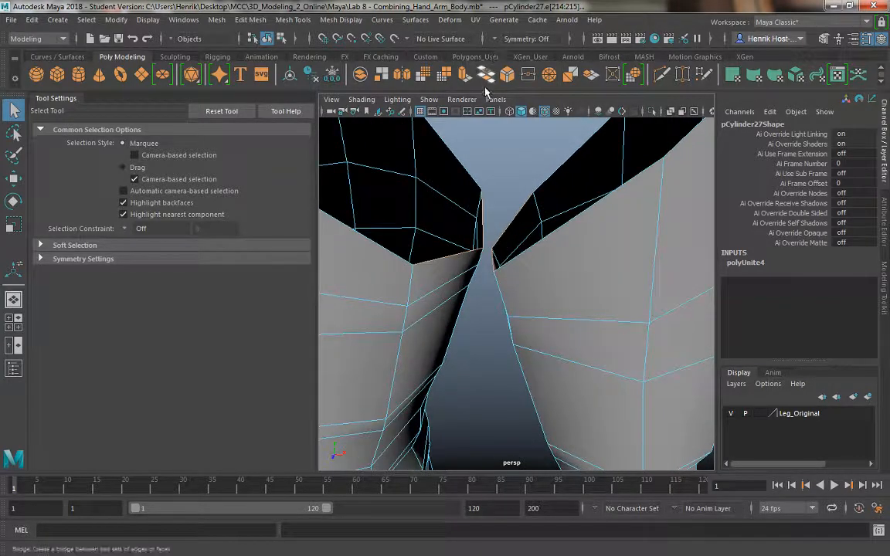
Step: Try bridging the selected inner rim edges of the two legs with 1 division
shift+right_drag(517, 191, 610, 301)
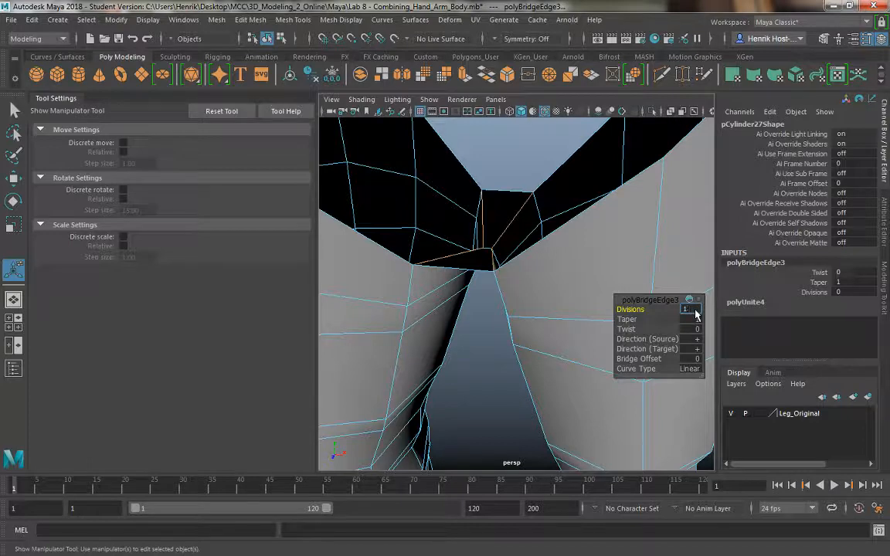
alt+drag(419, 294, 494, 224)
alt+middle_drag(494, 225, 496, 273)
right_drag(507, 244, 559, 168)
Step: Examine the bridge between the legs and the surrounding edge flow from the front and above
alt+drag(463, 255, 437, 287)
right_drag(437, 193, 437, 153)
click(451, 273)
alt+drag(453, 278, 447, 253)
click(456, 257)
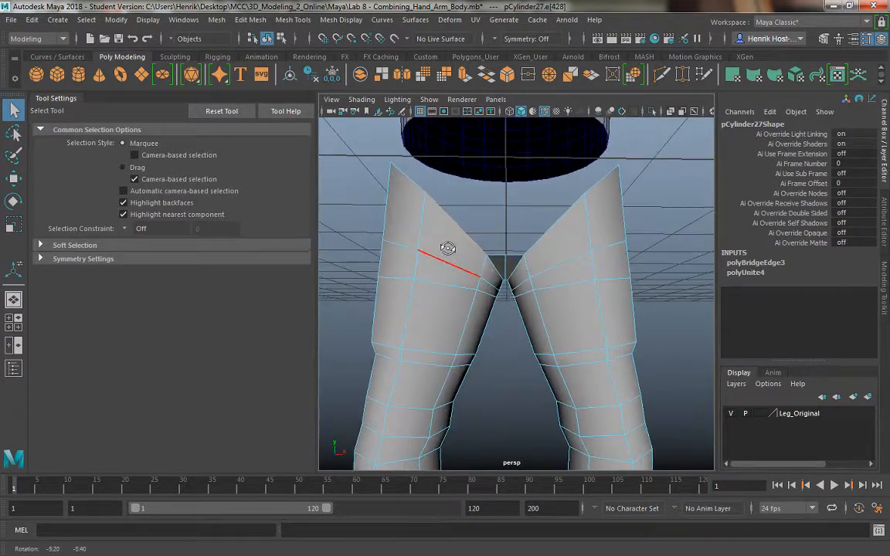
scroll(490, 282, up, 8)
right_drag(497, 283, 494, 225)
alt+drag(502, 310, 502, 331)
Step: Undo the edge selections and the bridge between the legs, back to the selected inner rim edges
key(ctrl+z)
key(ctrl+z)
key(ctrl+z)
key(ctrl+z)
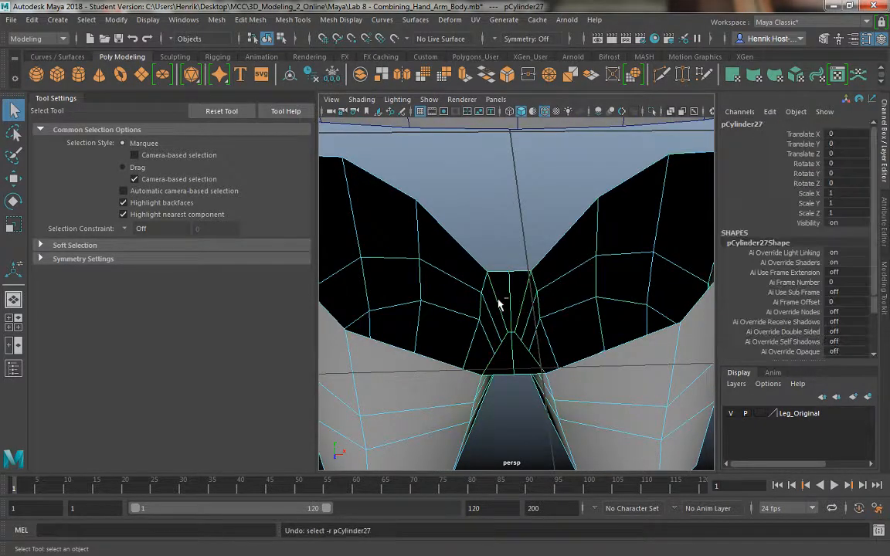
key(ctrl+z)
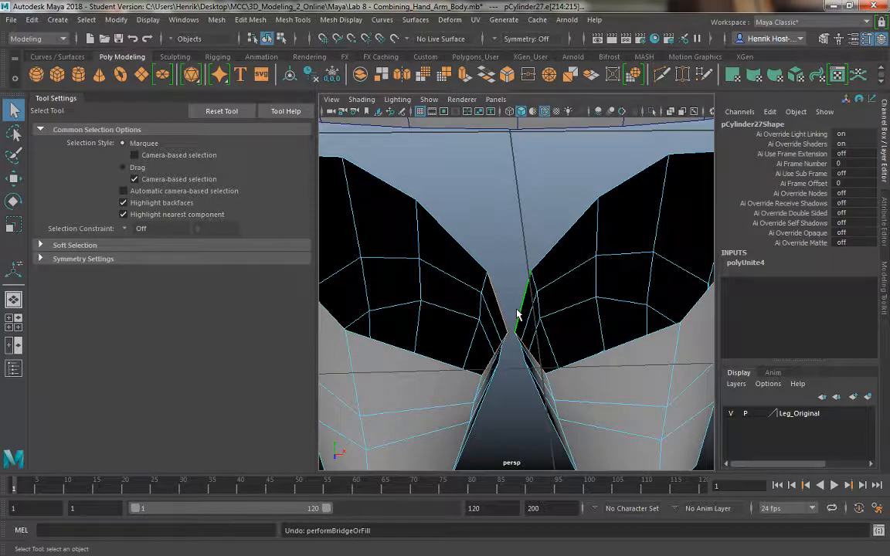
Step: Bridge the selected inner rim edges of the legs again, using a higher number of divisions
click(486, 77)
click(703, 311)
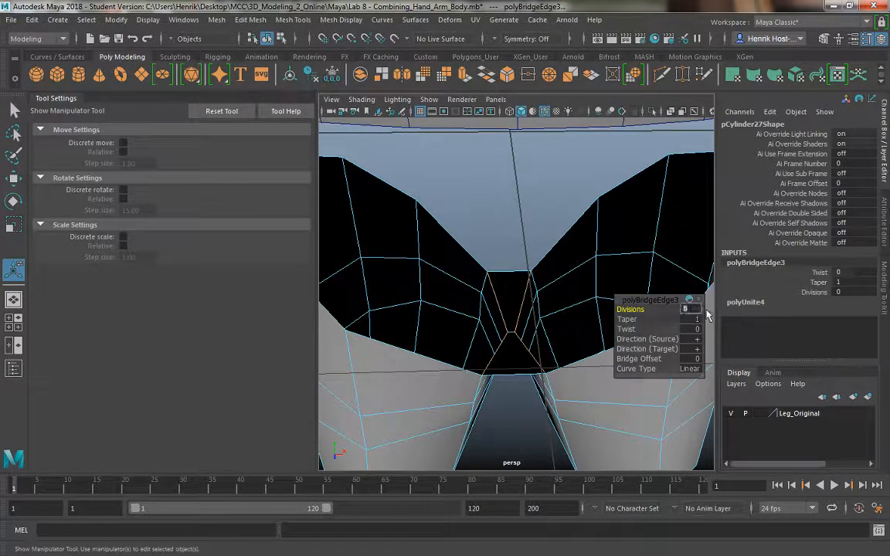
alt+drag(517, 301, 501, 282)
alt+drag(433, 257, 435, 323)
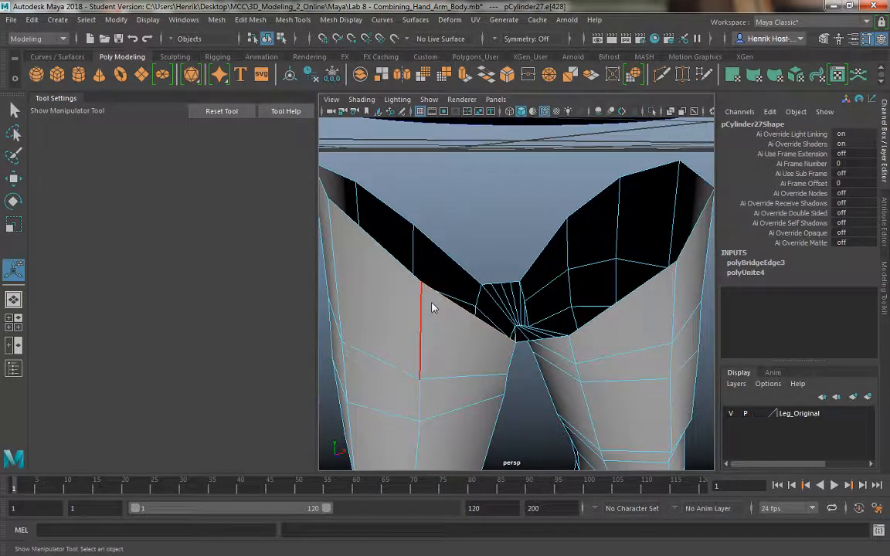
Step: Enable Object X symmetry and extrude the legs' open upper rim edges slightly upward, excluding the crotch bridge
click(13, 108)
ctrl+shift+right_drag(413, 318, 412, 210)
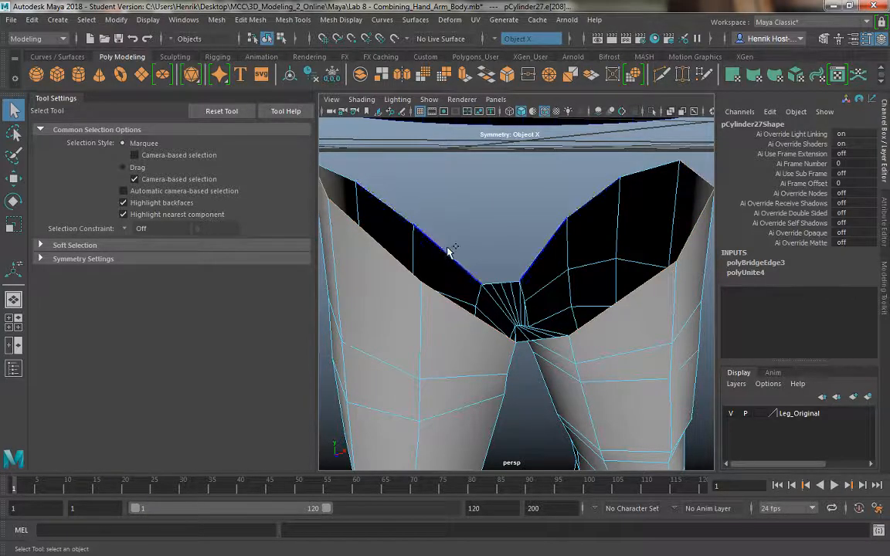
alt+drag(447, 262, 475, 330)
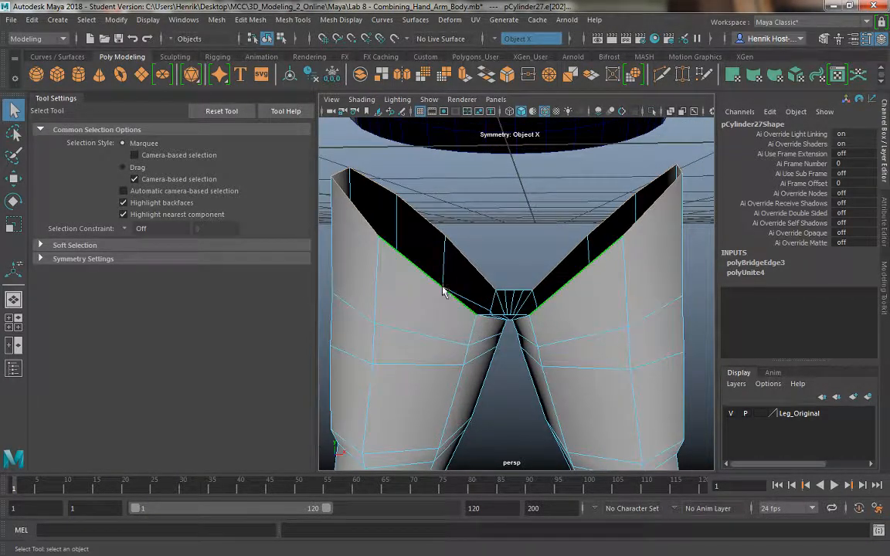
key(w)
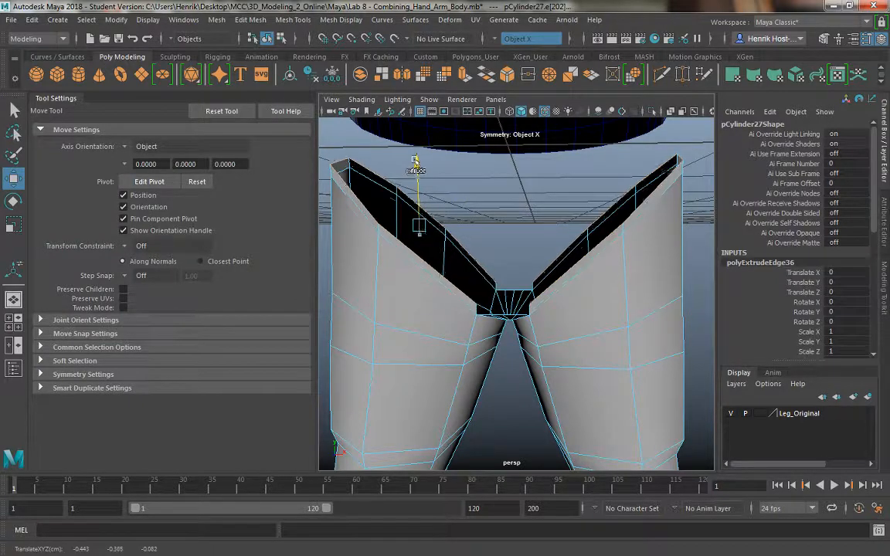
shift+drag(415, 172, 501, 277)
Step: Merge the extruded strips' inner corner vertices with the crotch bridge vertices at the front and back
scroll(501, 276, up, 3)
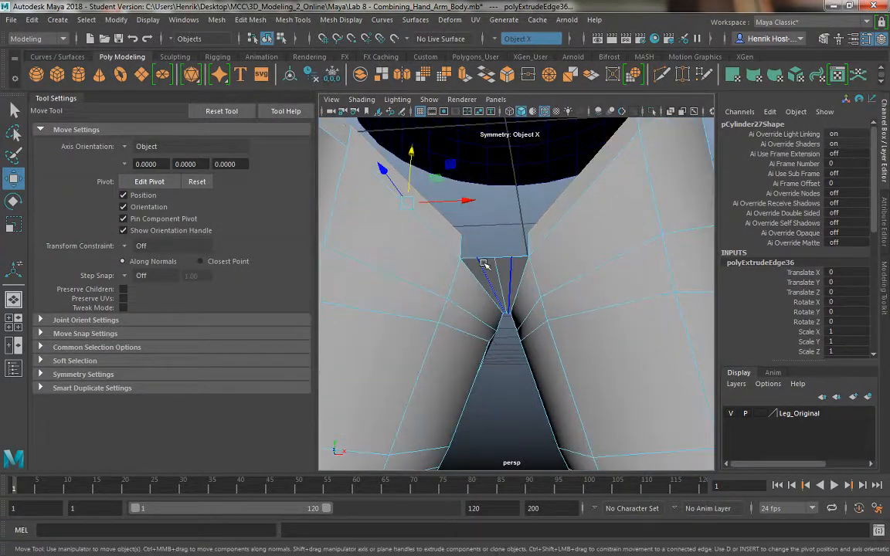
right_drag(482, 187, 433, 186)
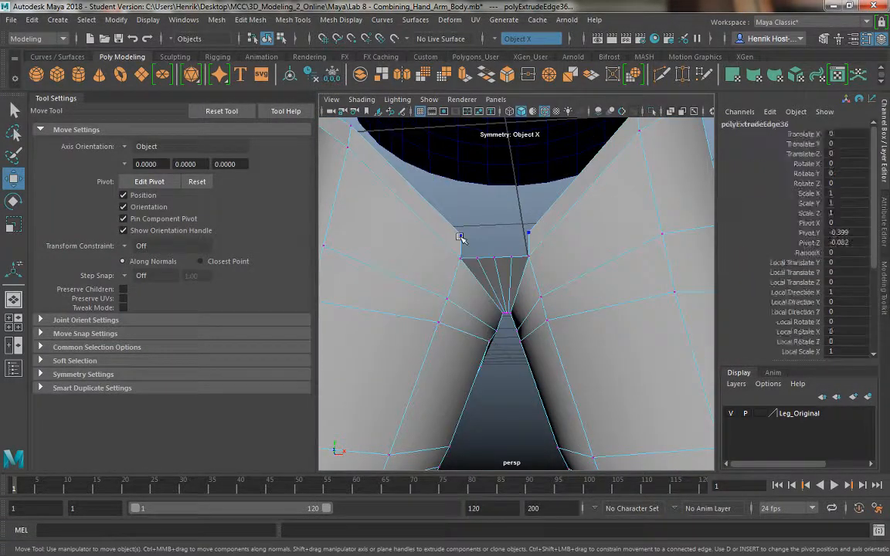
click(461, 235)
shift+right_drag(480, 270, 477, 202)
alt+drag(496, 278, 533, 312)
key(g)
scroll(502, 317, down, 5)
Step: Examine the extruded face strips along the leg openings and the rim edges where they meet the crotch
right_drag(366, 252, 365, 226)
click(474, 259)
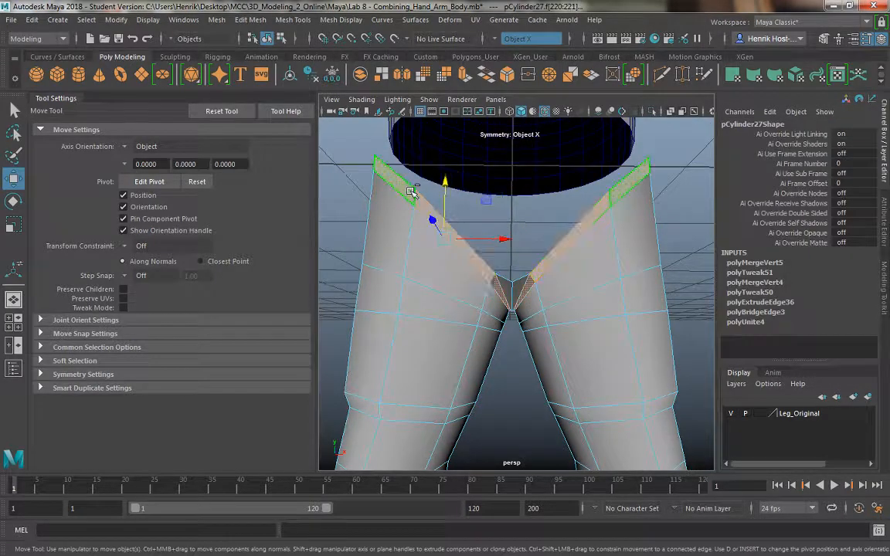
alt+drag(451, 338, 500, 299)
right_drag(506, 298, 501, 156)
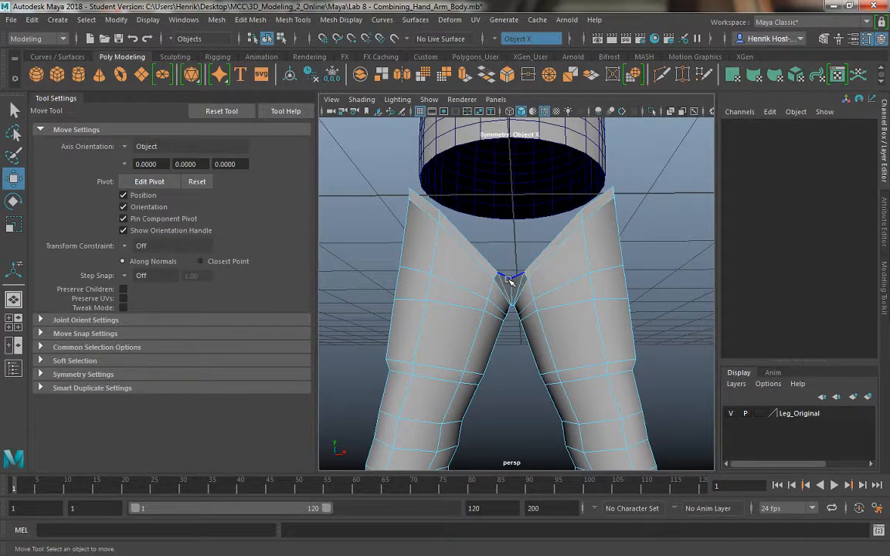
click(509, 279)
alt+drag(508, 300, 482, 332)
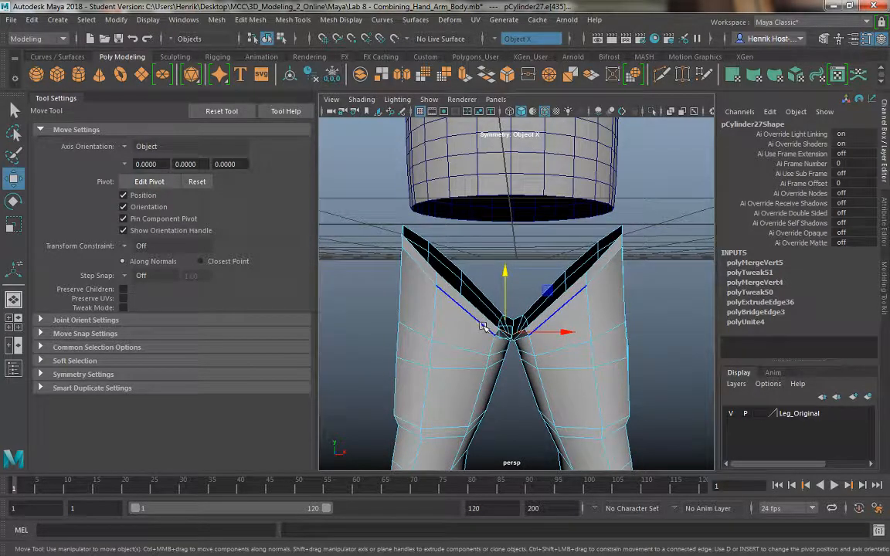
alt+drag(521, 277, 473, 307)
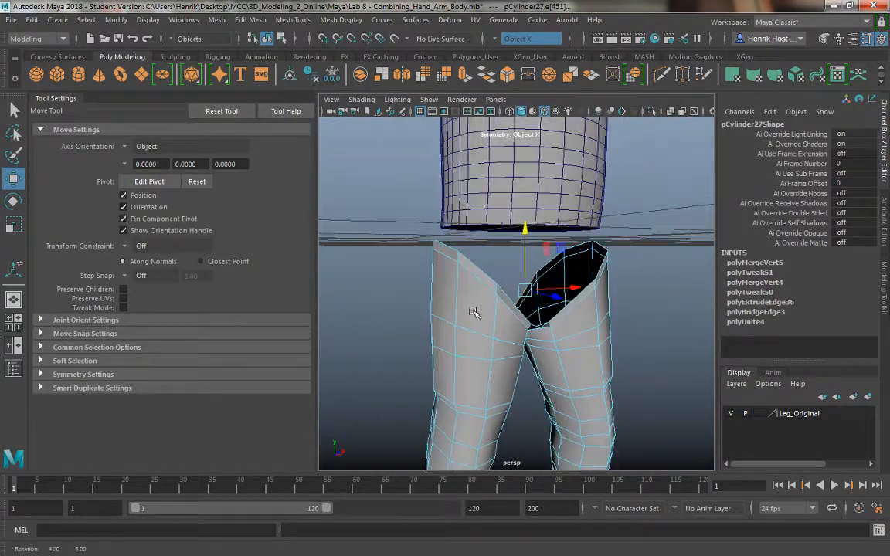
Step: Soften the edges of the whole combined leg mesh in object mode and deselect it
right_drag(444, 280, 488, 171)
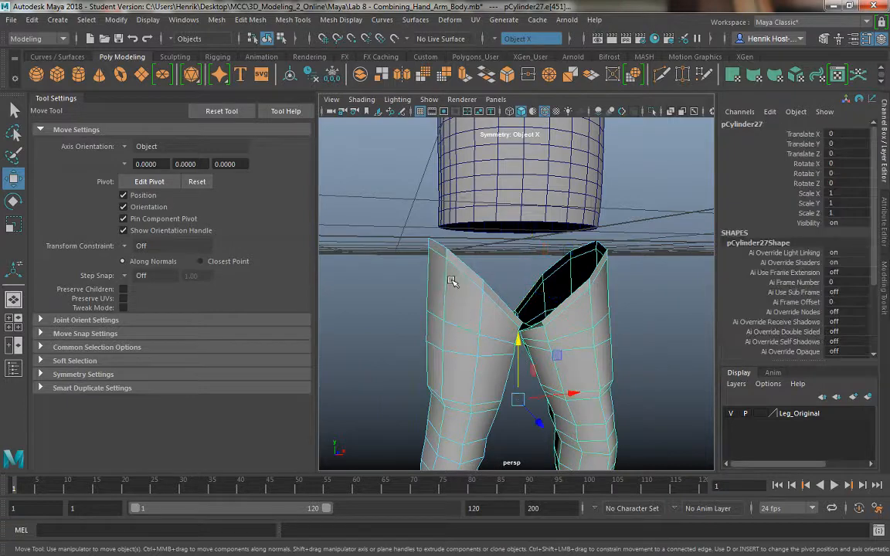
shift+right_drag(451, 240, 512, 266)
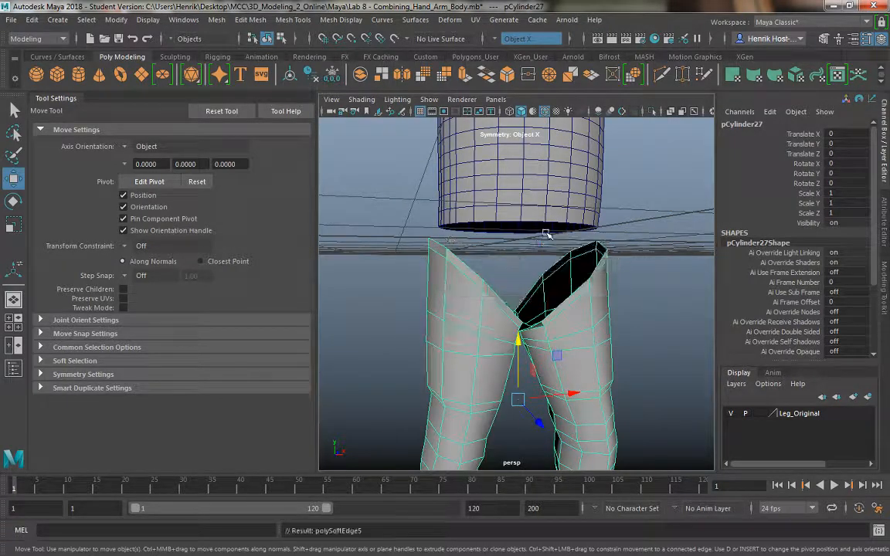
click(496, 279)
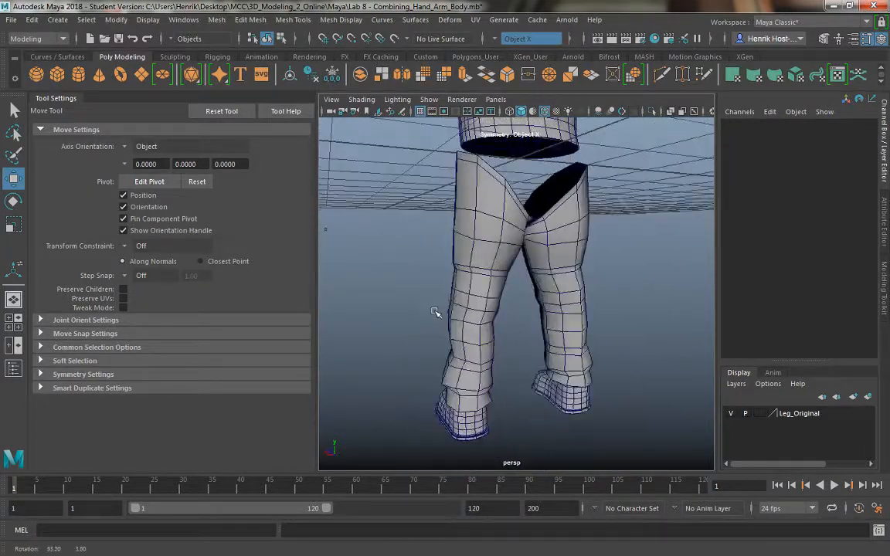
Step: Examine the softened legs and the crotch bridge from the front, back and below
alt+drag(500, 311, 550, 369)
scroll(496, 348, down, 5)
alt+drag(497, 348, 589, 332)
scroll(557, 332, up, 8)
alt+middle_drag(589, 333, 579, 333)
scroll(579, 332, up, 2)
click(436, 353)
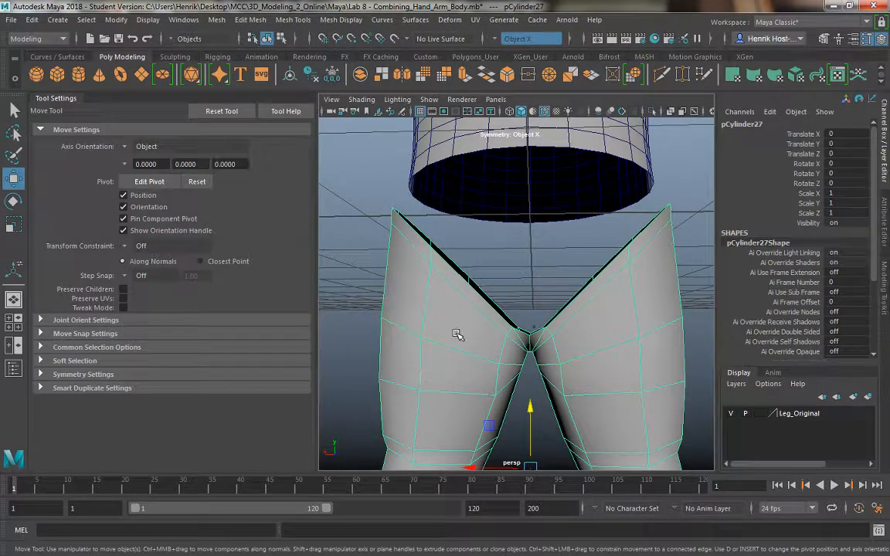
alt+drag(456, 333, 526, 332)
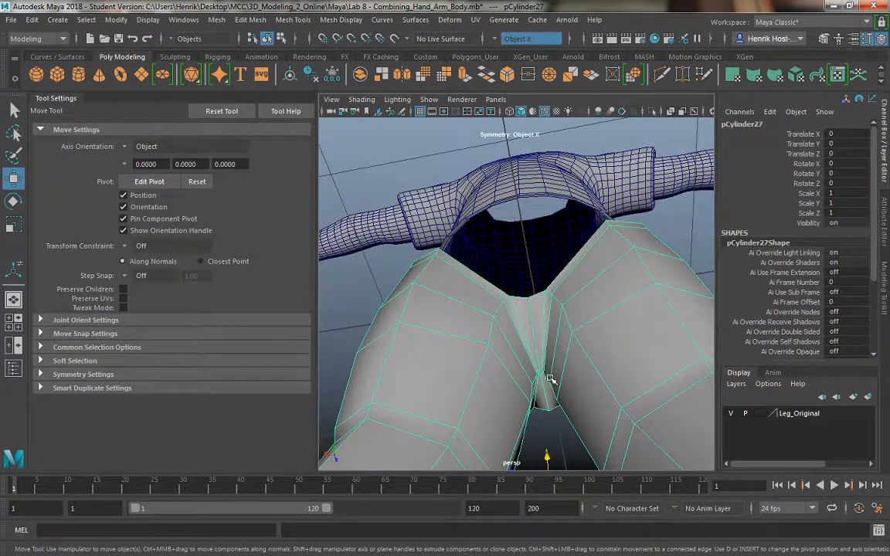
alt+drag(550, 379, 482, 337)
Step: Extrude the crotch bridge's front and back edges upward into narrow centre strips with Object X symmetry
right_click(482, 338)
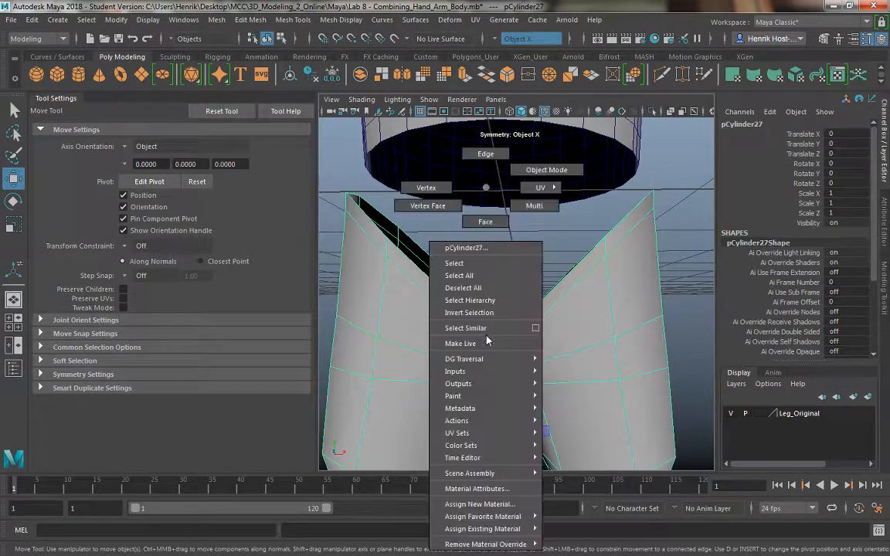
right_drag(487, 174, 486, 171)
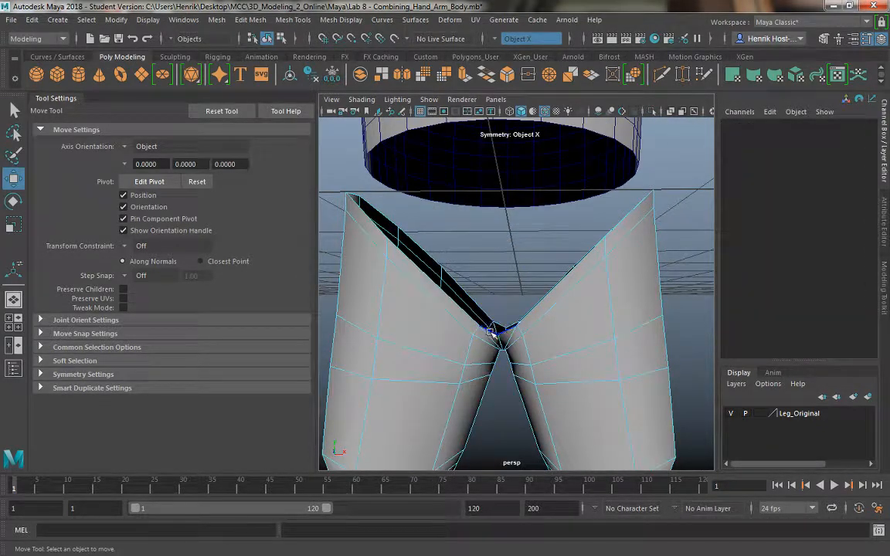
double_click(492, 332)
alt+drag(492, 333, 545, 373)
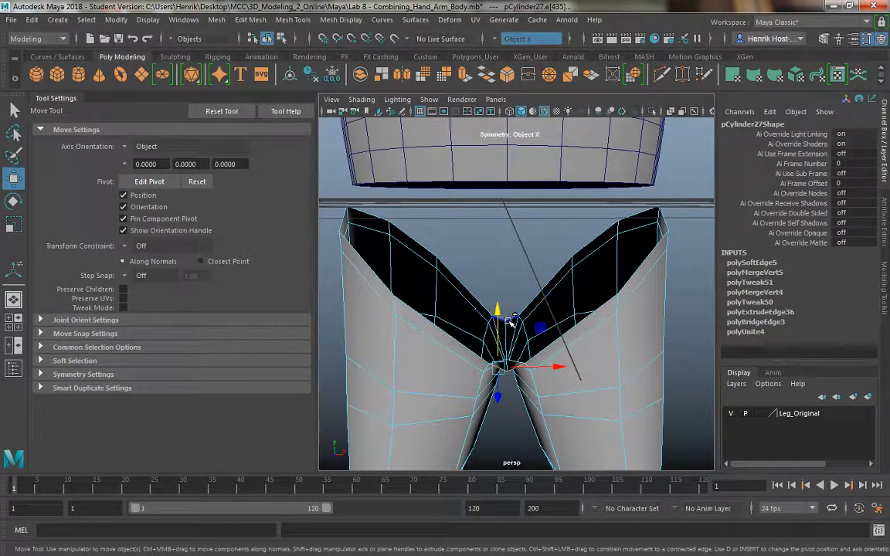
drag(511, 319, 526, 353)
shift+drag(513, 287, 512, 186)
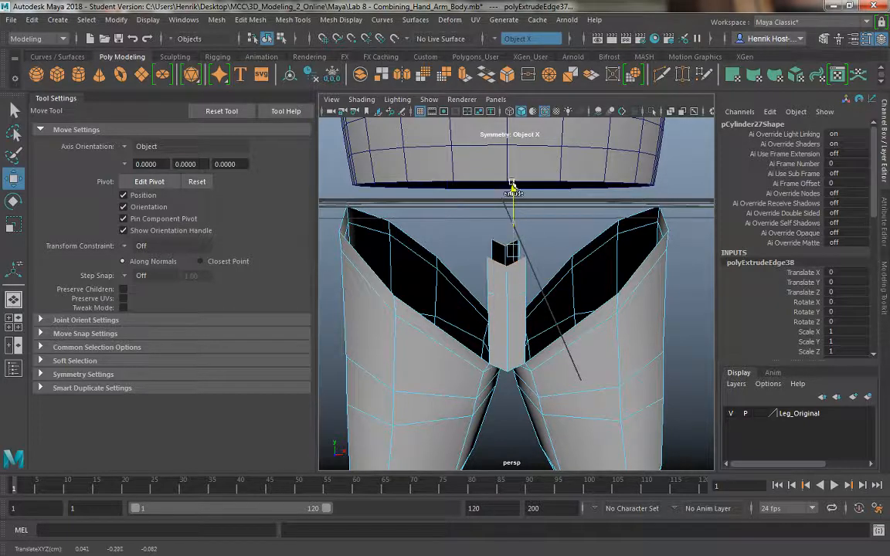
alt+drag(464, 217, 463, 272)
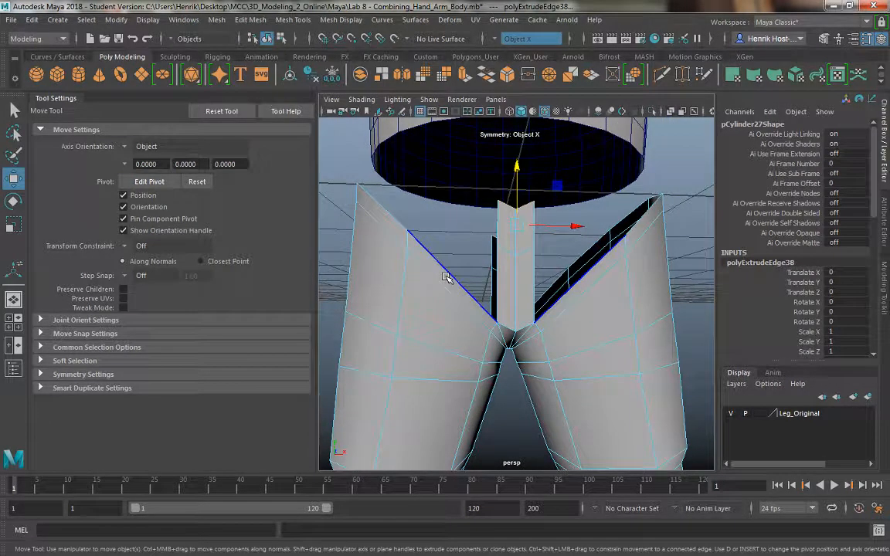
Step: Extrude the rim edges of both leg openings upward alongside the centre strips and reduce their slope
click(445, 278)
alt+drag(437, 230, 456, 282)
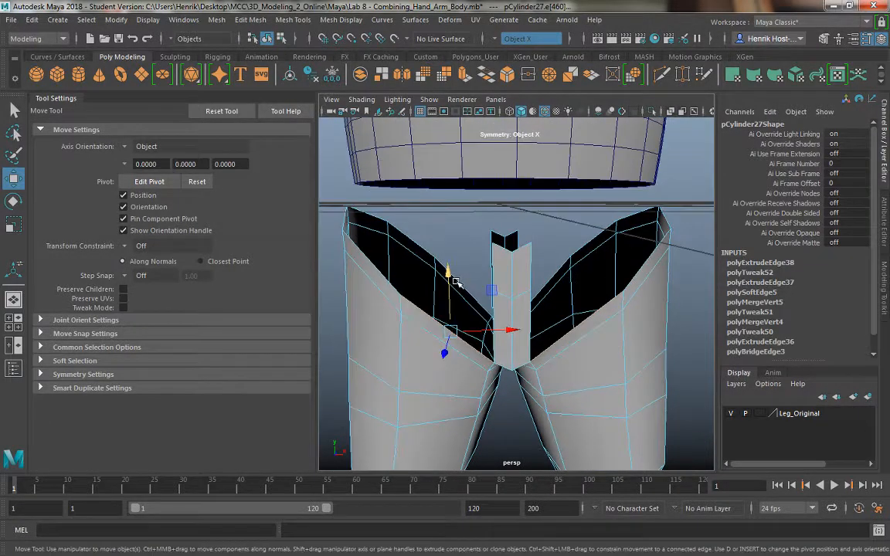
click(451, 304)
shift+drag(418, 205, 418, 176)
key(r)
key(w)
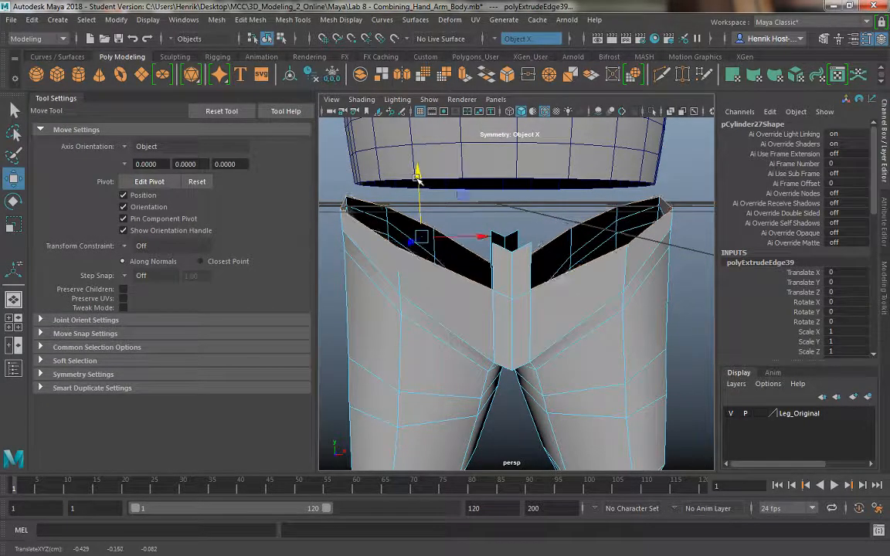
Step: Merge the first set of corner vertices where the extruded hip strips meet the centre strip
right_drag(500, 270, 447, 200)
alt+drag(504, 298, 549, 278)
alt+right_drag(548, 278, 564, 317)
alt+middle_drag(564, 317, 546, 355)
alt+drag(546, 356, 562, 261)
shift+right_drag(562, 261, 546, 193)
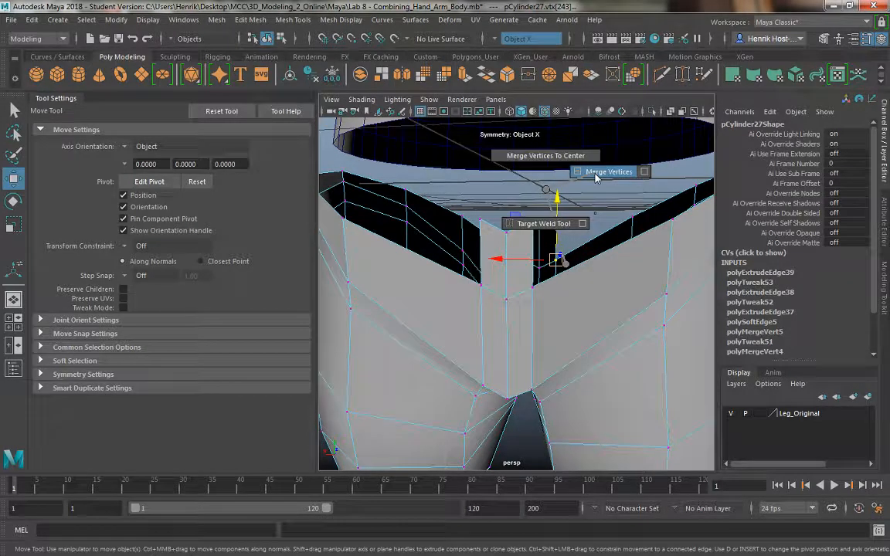
shift+right_drag(595, 177, 550, 155)
Step: Repeat the vertex merge on the remaining corners where the hip strips meet the front and back centre strips
alt+drag(521, 249, 459, 263)
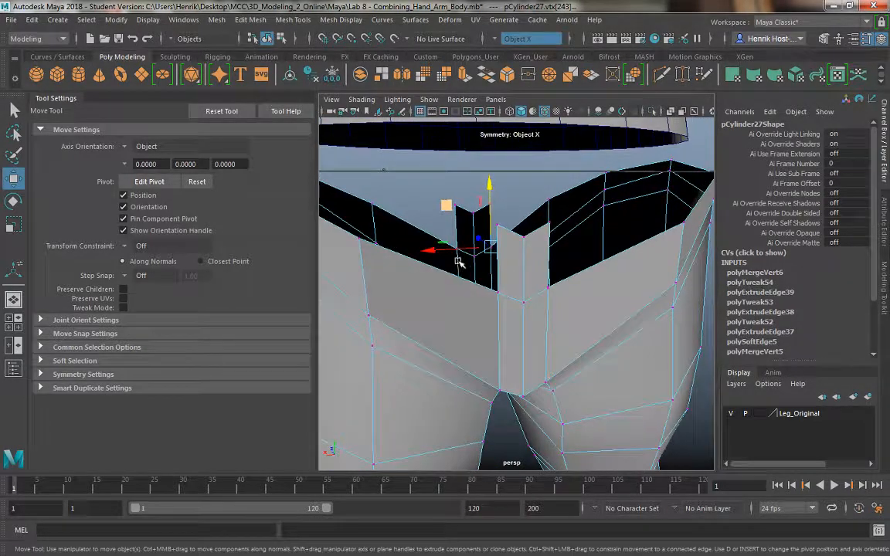
key(g)
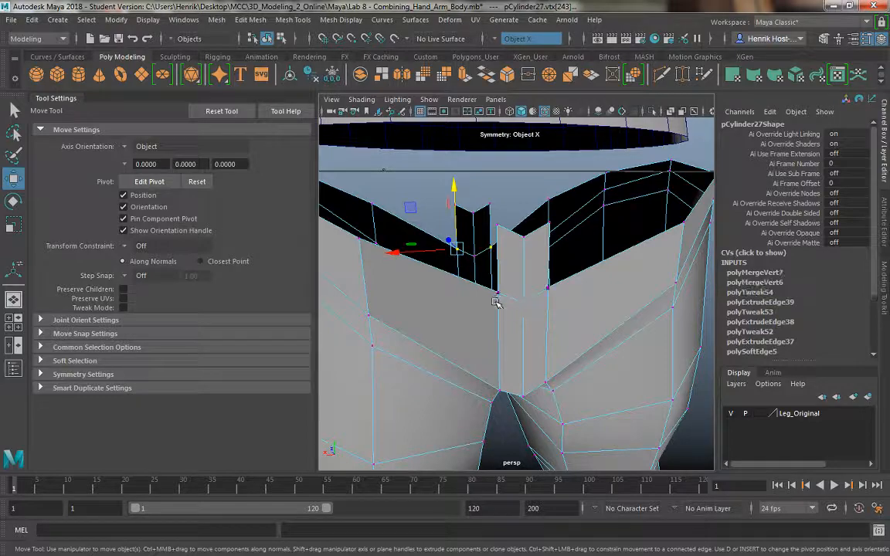
alt+drag(498, 302, 551, 261)
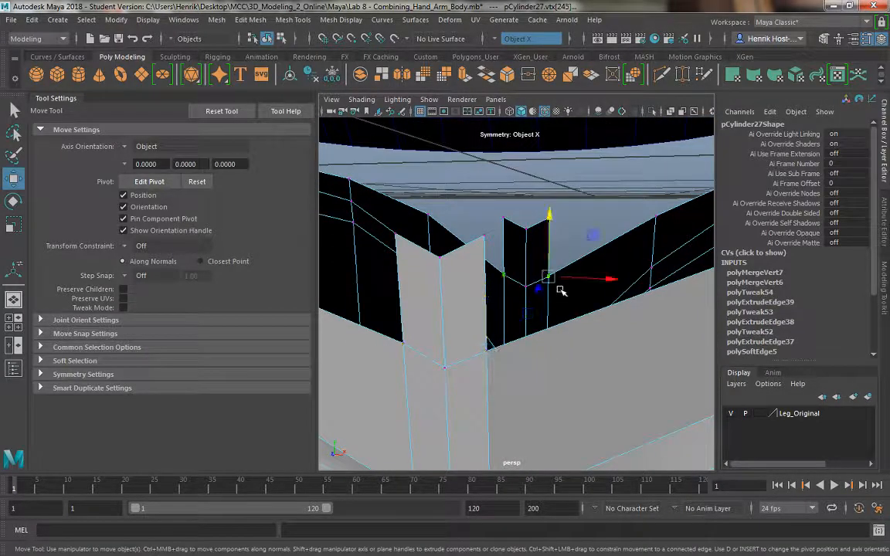
key(g)
alt+right_drag(551, 296, 473, 288)
alt+drag(473, 287, 512, 298)
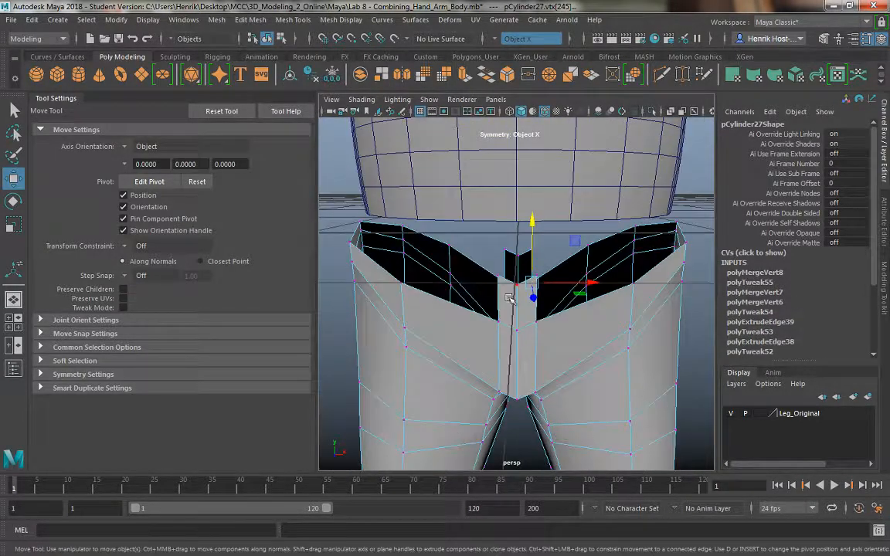
Step: Delete the centre strip faces that protrude above the hip rim at the front and back
right_drag(509, 293, 508, 222)
click(508, 295)
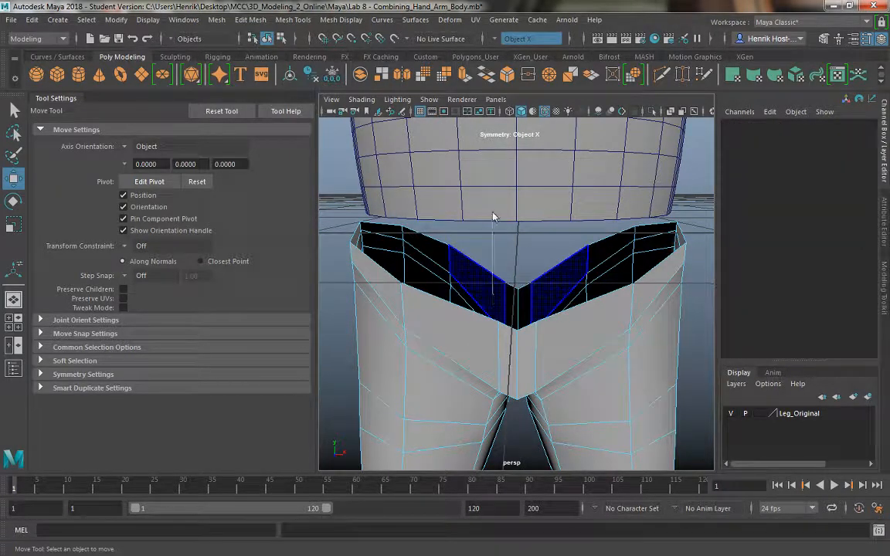
Step: Extrude the whole hip rim edge loop upward to just below the torso and scale it flat into a level edge
right_drag(493, 216, 481, 296)
click(479, 324)
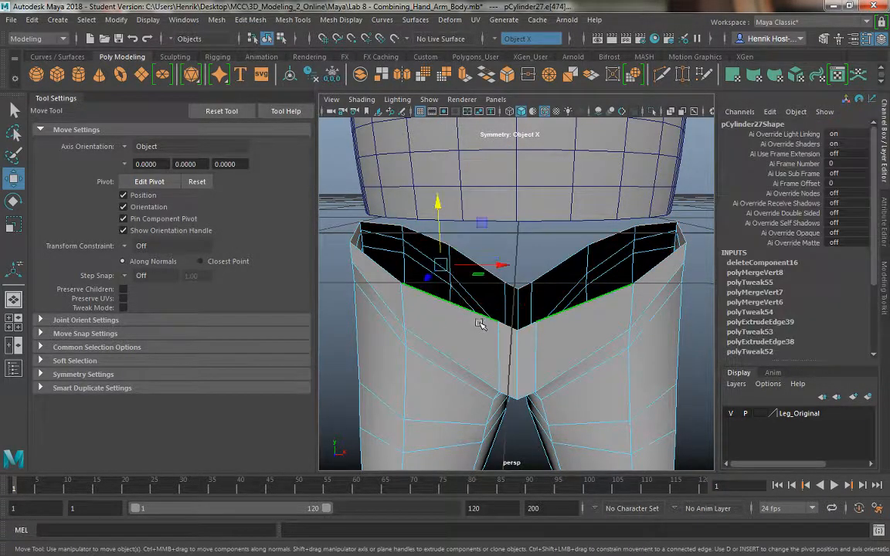
mouse_move(478, 324)
alt+mouse_down()
mouse_move(482, 340)
mouse_move(491, 319)
alt+mouse_up()
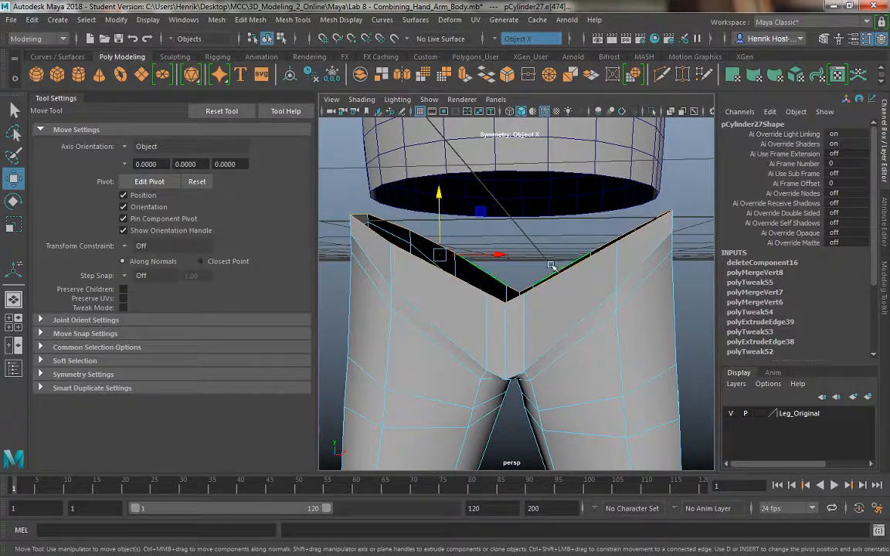
alt+drag(551, 266, 546, 268)
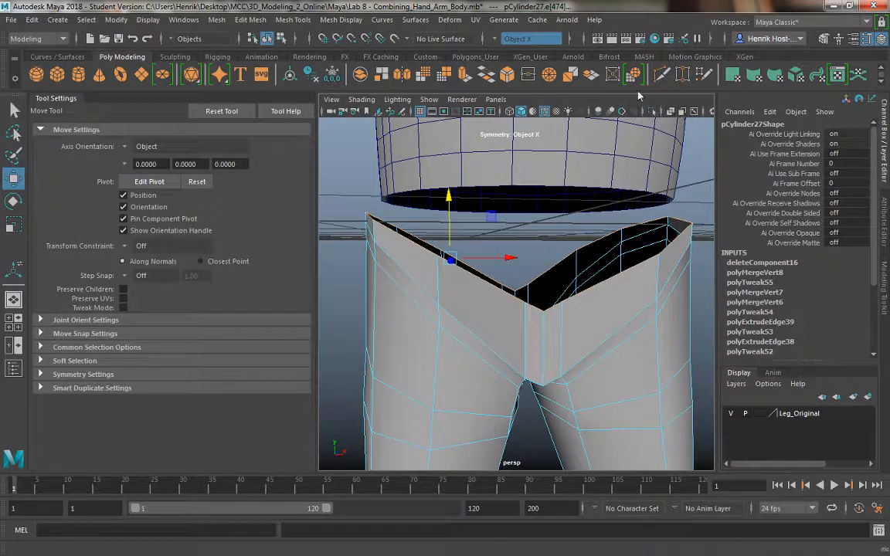
mouse_move(449, 199)
shift+mouse_down()
mouse_move(449, 183)
mouse_move(447, 227)
mouse_move(455, 182)
shift+mouse_up()
key(r)
key(w)
key(r)
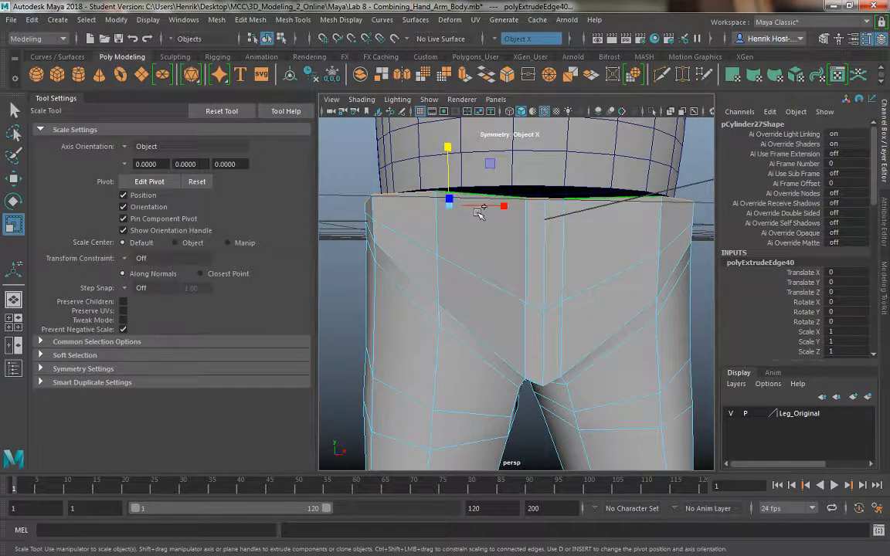
Step: Turn symmetry off and scale the hip's upper rim inward to narrow it beneath the torso
right_drag(478, 217, 493, 239)
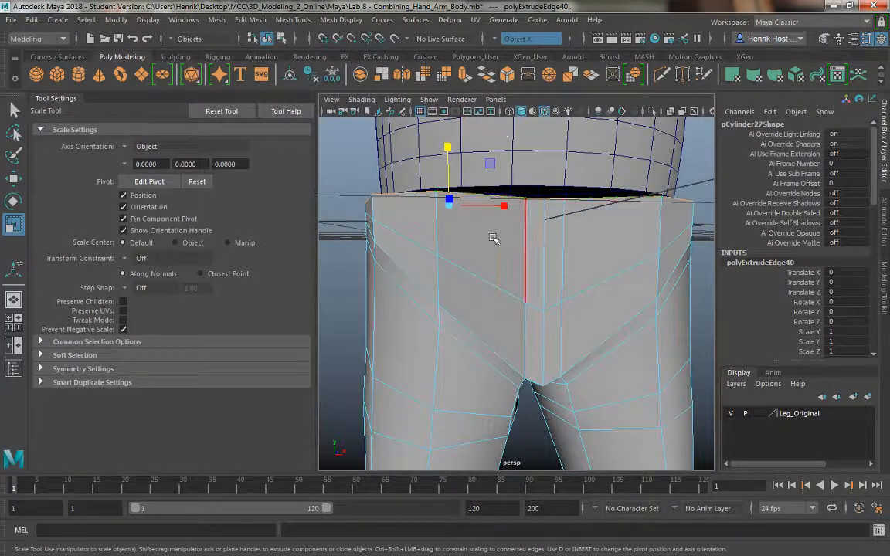
alt+drag(497, 257, 407, 210)
click(668, 261)
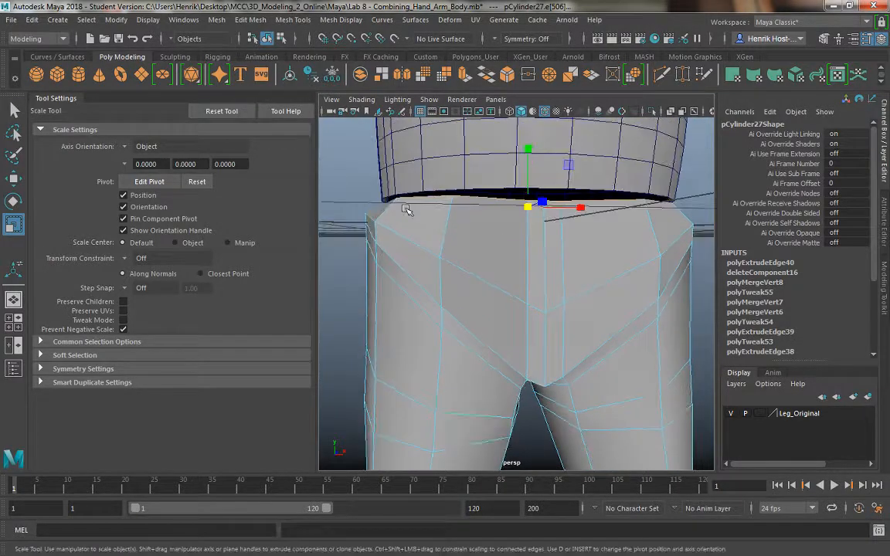
Step: Select the torso's bottom edge loop and compare it with the hip rim from the side
click(408, 166)
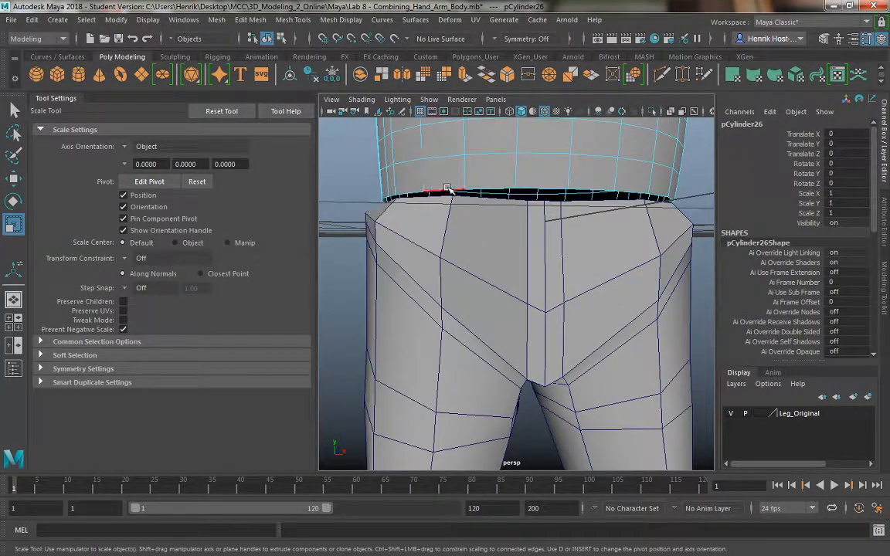
double_click(448, 189)
drag(516, 203, 515, 323)
alt+right_drag(515, 324, 463, 293)
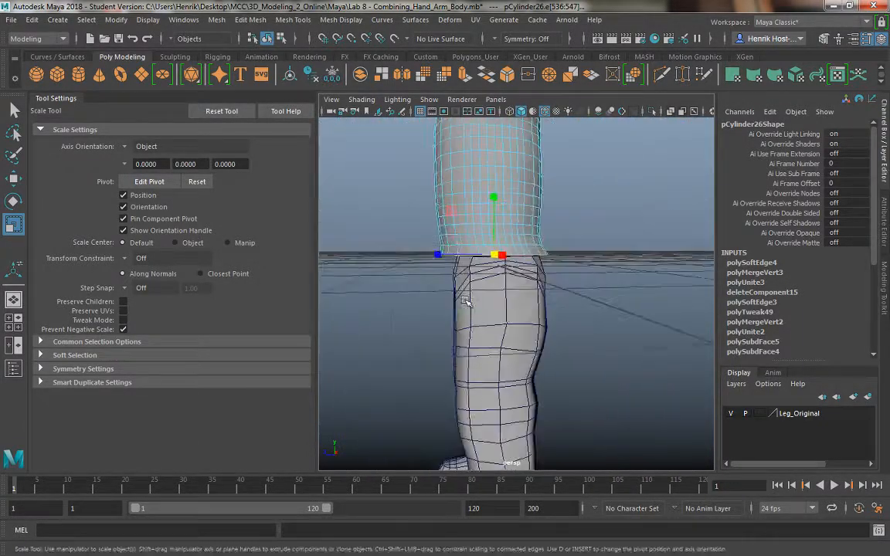
alt+drag(464, 294, 490, 284)
right_drag(489, 188, 558, 166)
click(643, 282)
Step: Examine how the torso and the legs line up at the waist from several angles
alt+drag(644, 282, 504, 260)
click(510, 261)
alt+middle_drag(509, 235, 456, 361)
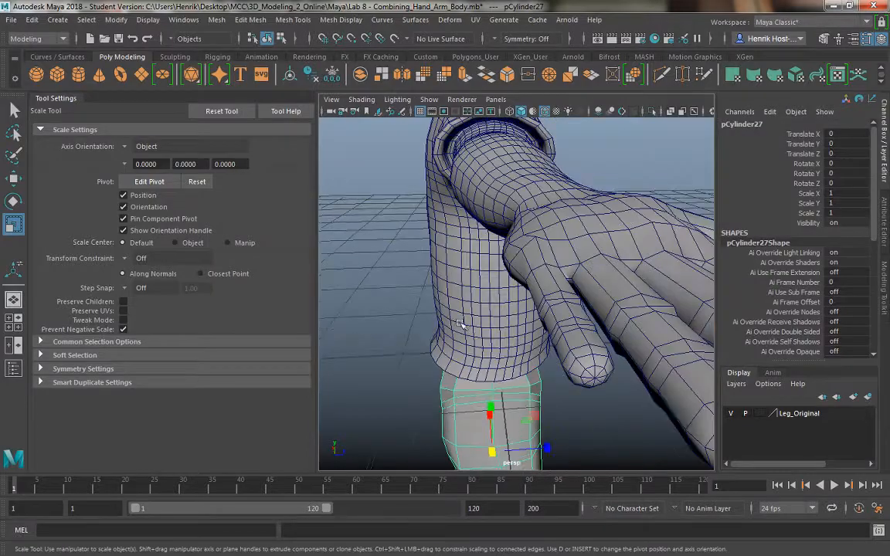
click(447, 286)
alt+drag(448, 286, 467, 338)
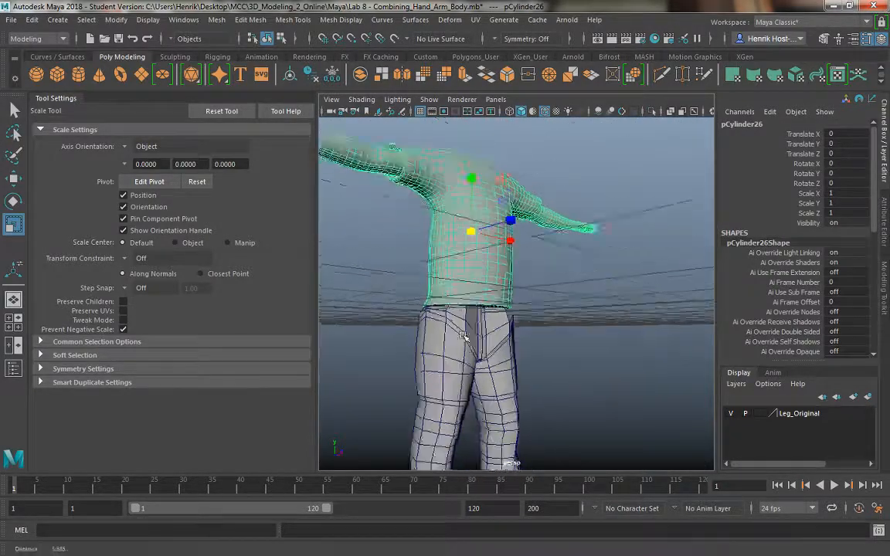
alt+right_drag(467, 338, 481, 307)
alt+middle_drag(481, 307, 502, 139)
alt+middle_drag(507, 282, 507, 192)
Step: Examine the shoes, the trouser cuffs and the full legs from the front, back and below
click(452, 370)
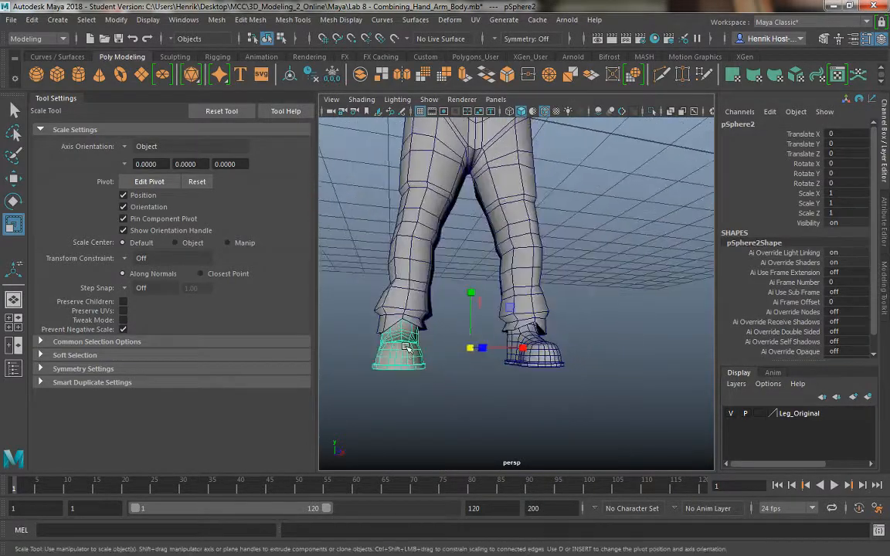
alt+right_drag(405, 348, 466, 366)
alt+drag(467, 366, 447, 351)
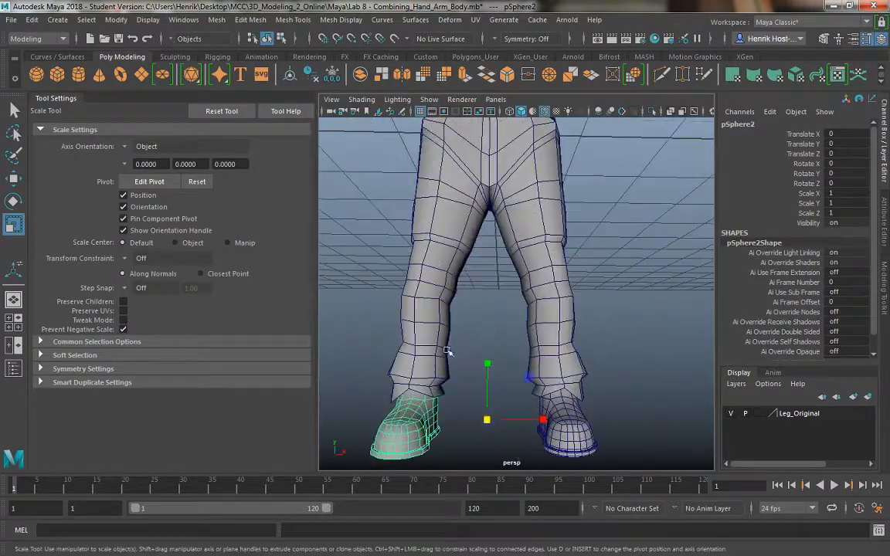
alt+middle_drag(447, 351, 445, 442)
alt+drag(443, 243, 441, 274)
alt+drag(438, 316, 648, 308)
alt+right_drag(530, 335, 490, 264)
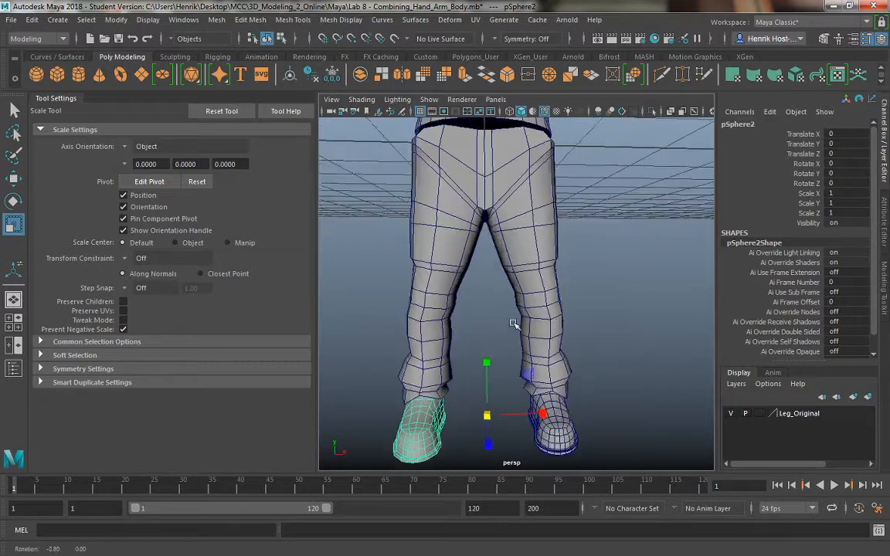
alt+drag(529, 317, 565, 292)
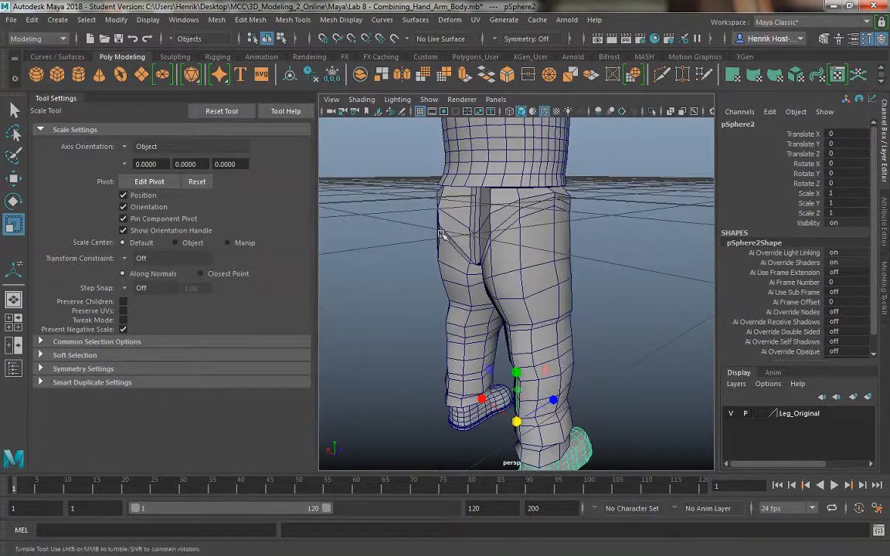
alt+drag(669, 237, 510, 333)
alt+middle_drag(510, 332, 564, 236)
alt+right_drag(564, 236, 585, 407)
alt+drag(587, 420, 492, 360)
Step: Select the ring of faces around the shoe's ankle opening and check how it sits inside the trouser cuff
mouse_move(432, 220)
right_down()
mouse_move(463, 203)
mouse_move(437, 214)
right_up()
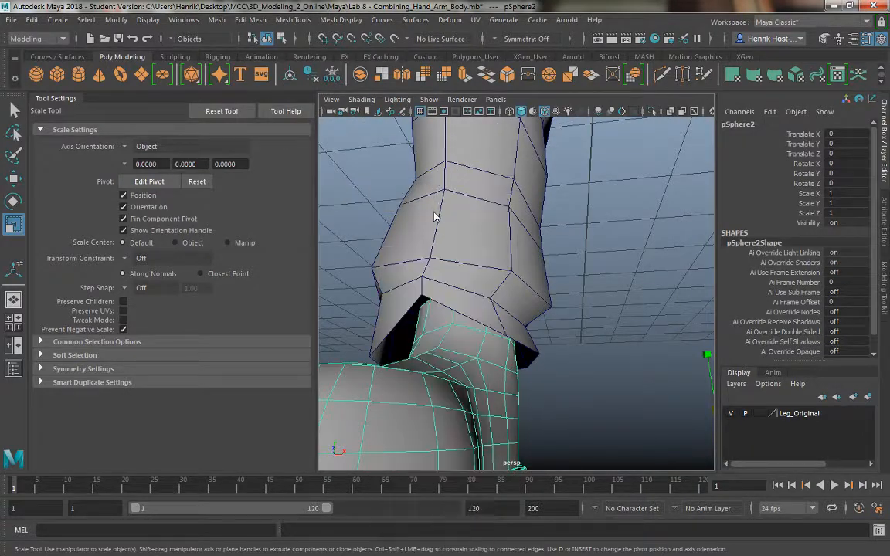
click(441, 327)
click(438, 320)
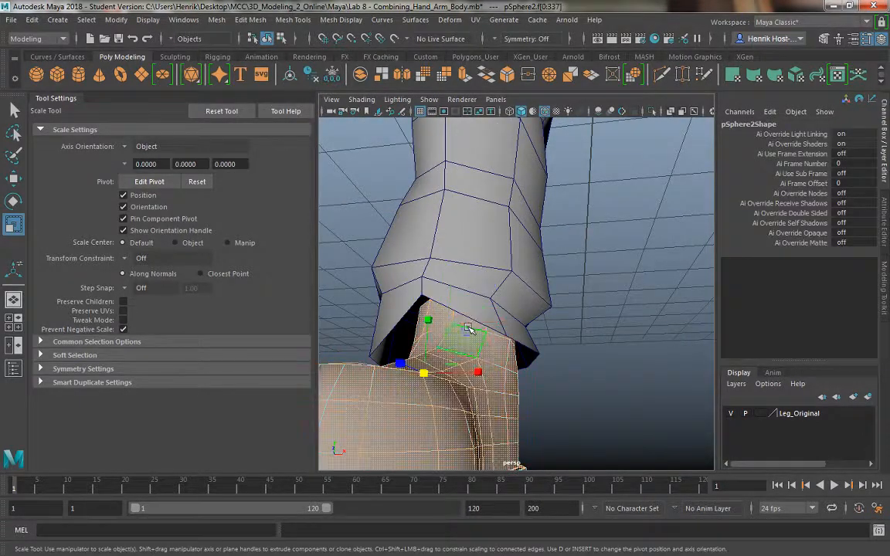
shift+double_click(446, 332)
alt+drag(446, 333, 491, 352)
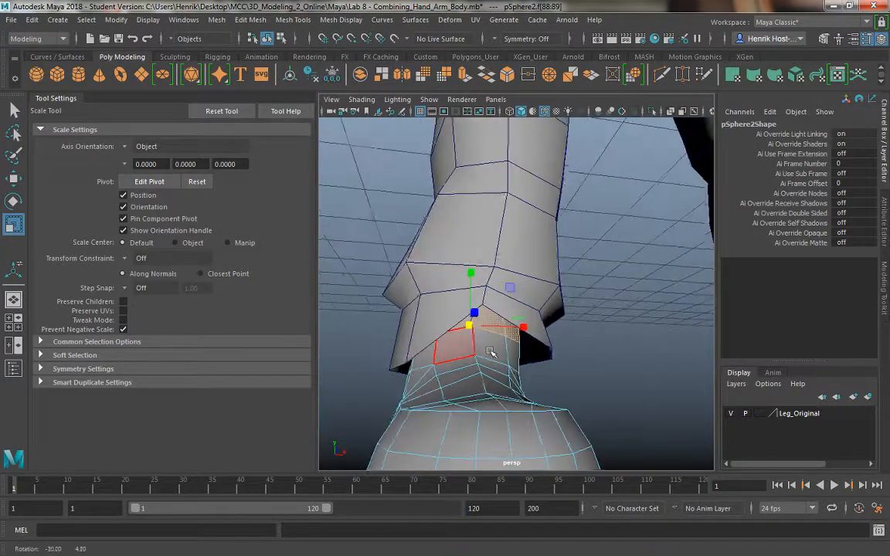
alt+middle_drag(517, 351, 297, 332)
alt+drag(566, 351, 475, 343)
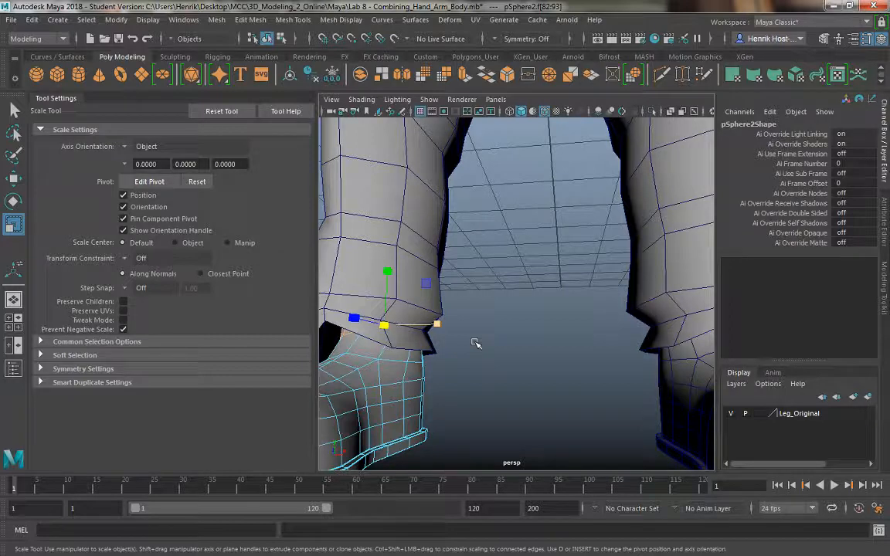
alt+drag(545, 316, 493, 218)
click(455, 290)
click(531, 185)
right_drag(531, 185, 532, 145)
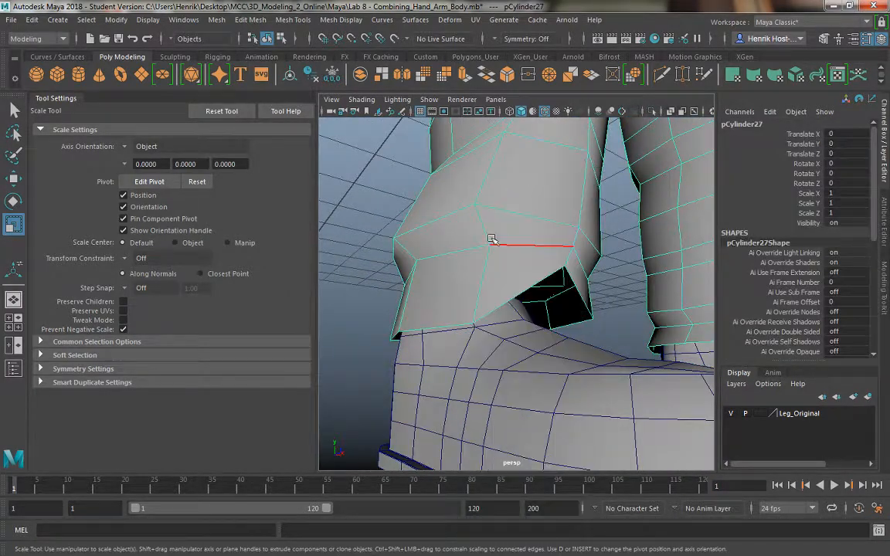
alt+drag(493, 241, 423, 240)
key(ctrl+z)
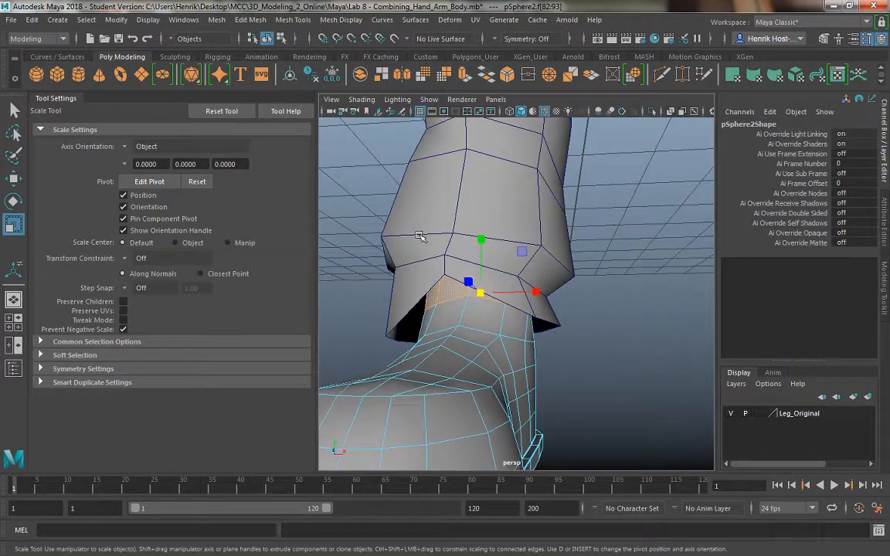
Step: Extrude the border edge loop of the trouser leg's bottom opening and scale it inward to form a thin rim
click(418, 217)
right_drag(413, 183, 413, 153)
click(417, 296)
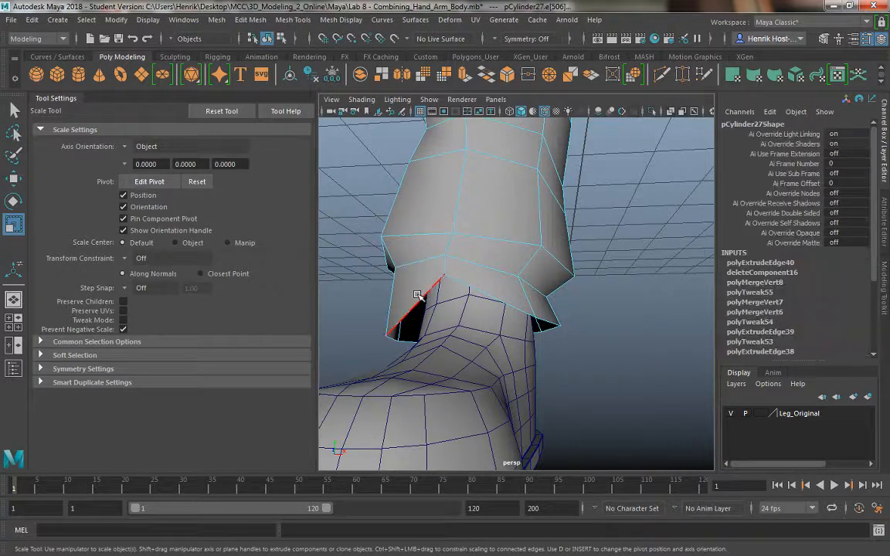
alt+drag(417, 298, 421, 303)
ctrl+shift+right_drag(410, 269, 414, 185)
alt+drag(425, 275, 401, 321)
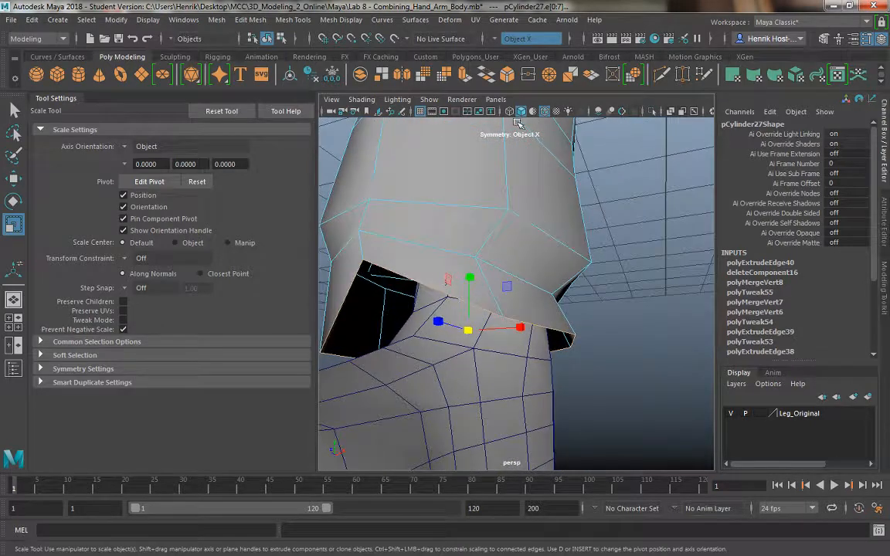
click(464, 81)
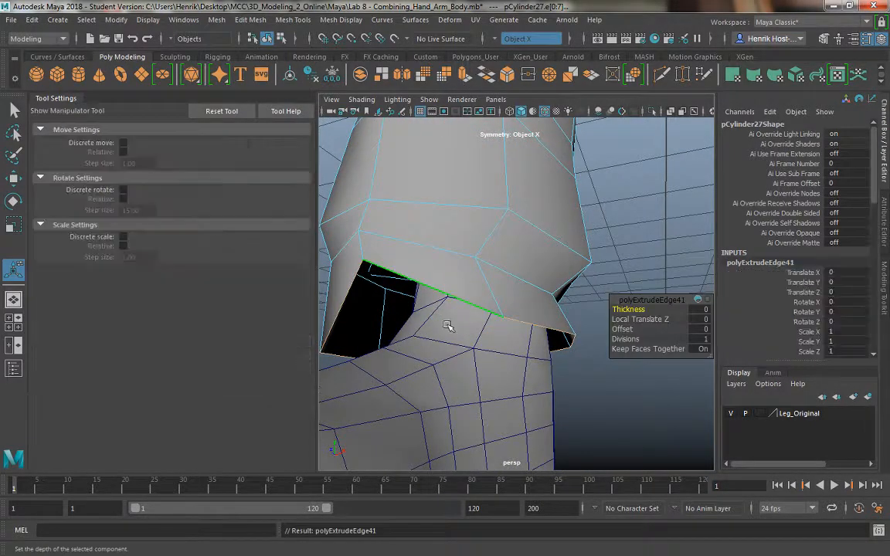
key(r)
drag(469, 330, 464, 329)
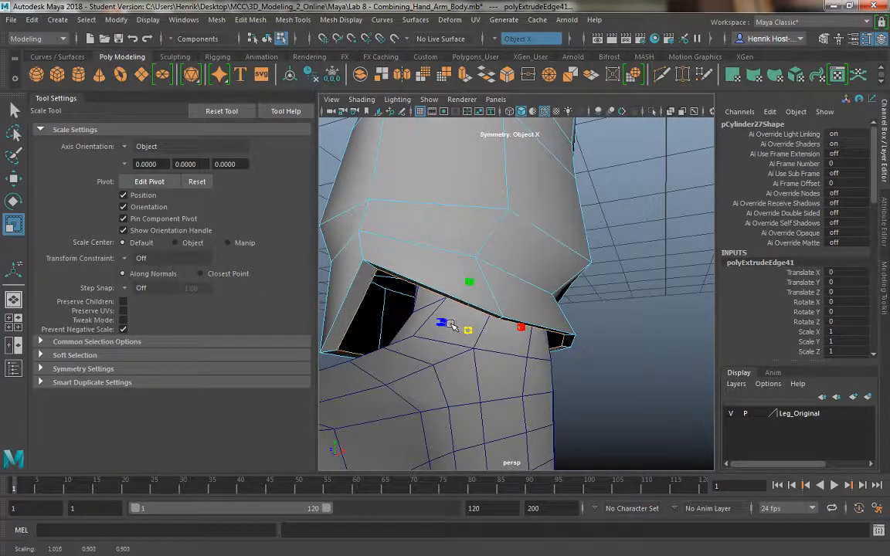
alt+drag(448, 303, 474, 321)
Step: Extrude the inner rim edges again, move them up inside the trouser leg and scale them toward the shoe's ankle
key(ctrl+e)
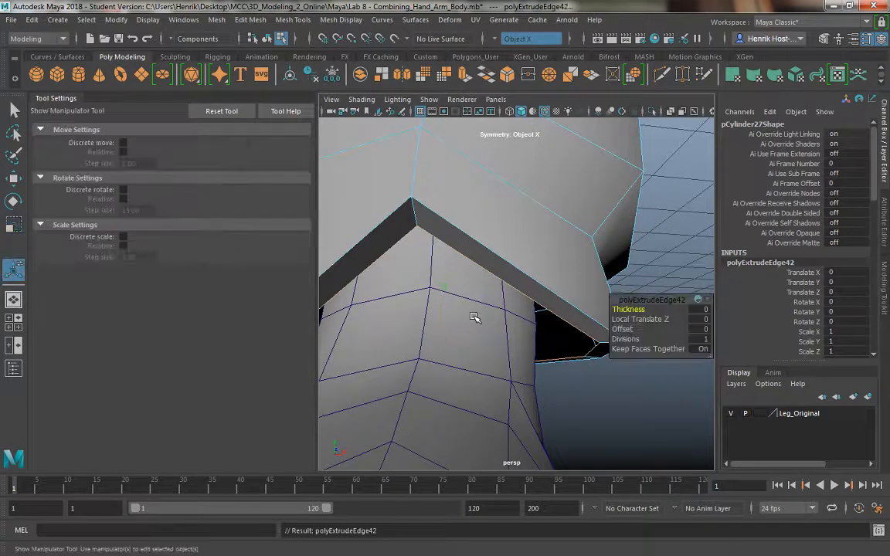
key(w)
drag(438, 281, 438, 282)
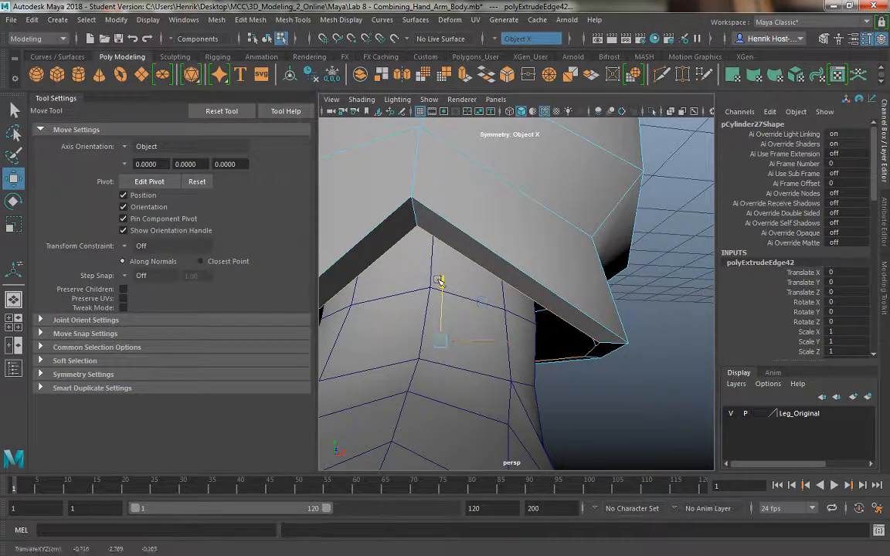
key(r)
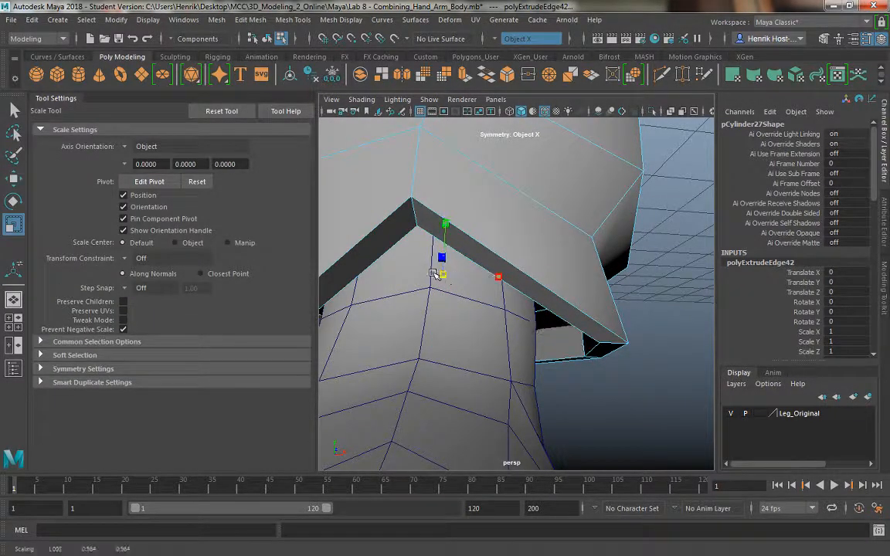
alt+drag(409, 270, 550, 367)
alt+middle_drag(550, 347, 633, 325)
alt+drag(633, 325, 539, 363)
key(w)
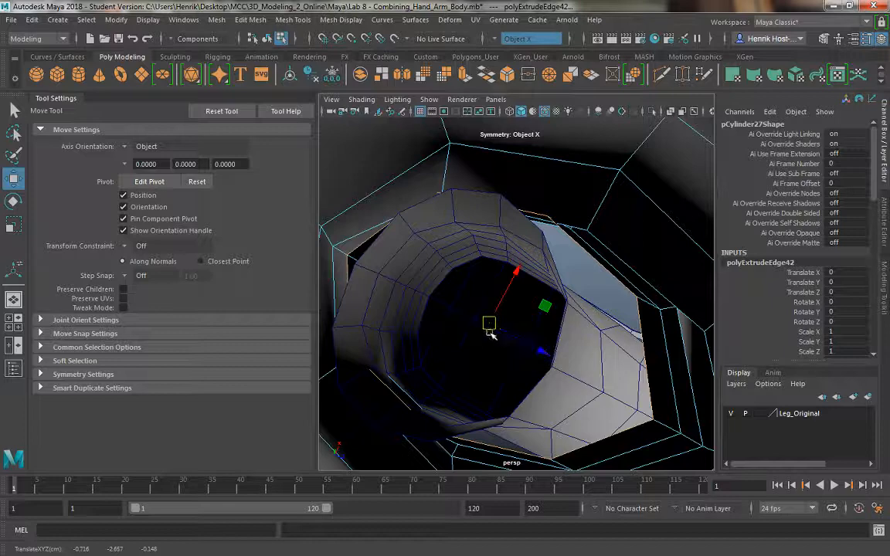
alt+drag(470, 322, 453, 249)
Step: Select the top two edge loops of the shoe's ankle opening and scale them to fit inside the trouser leg
double_click(375, 210)
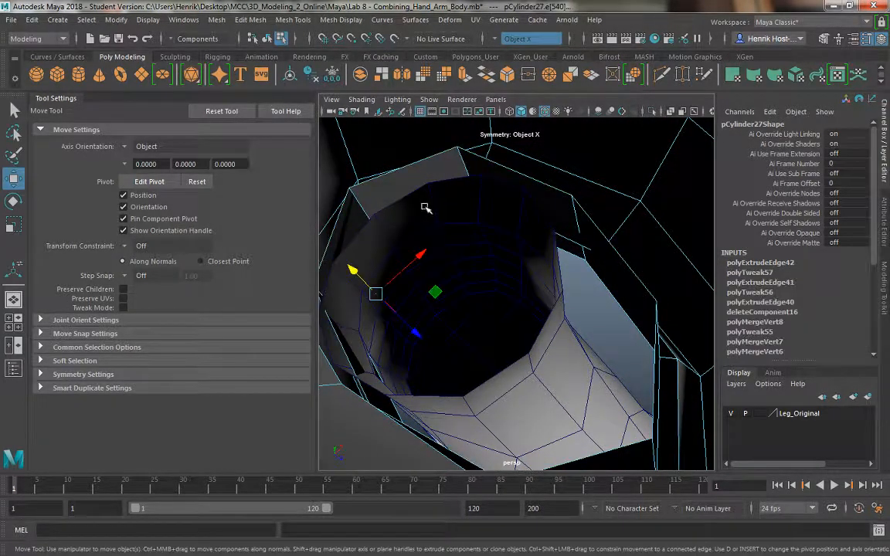
mouse_move(585, 402)
right_down()
mouse_move(576, 239)
mouse_move(584, 154)
right_up()
click(503, 403)
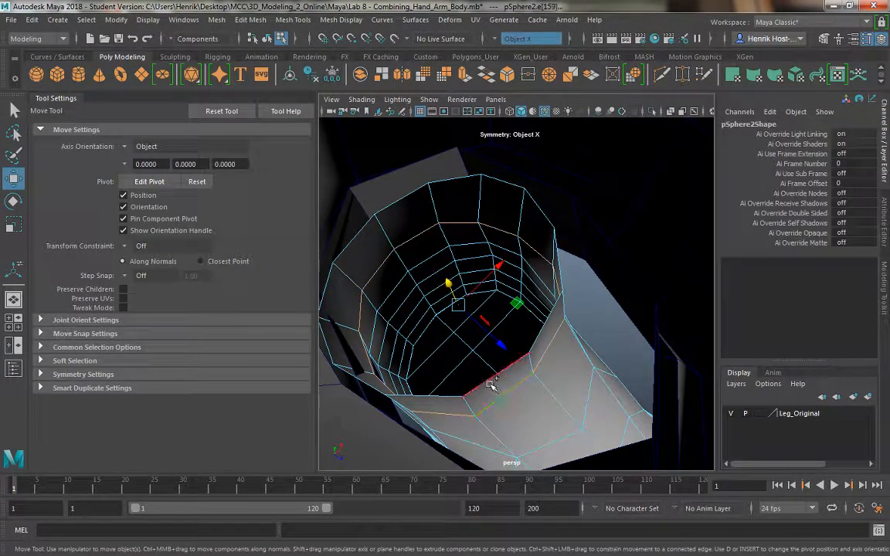
key(r)
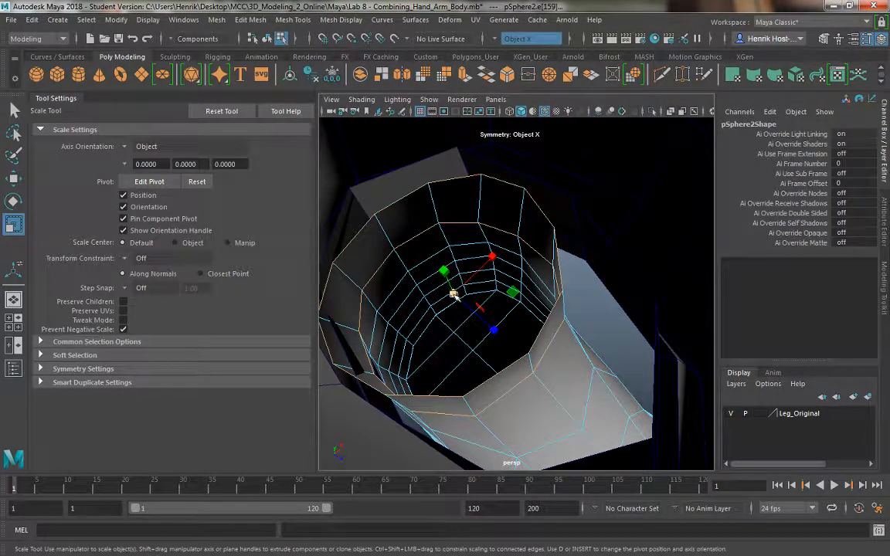
drag(454, 292, 389, 295)
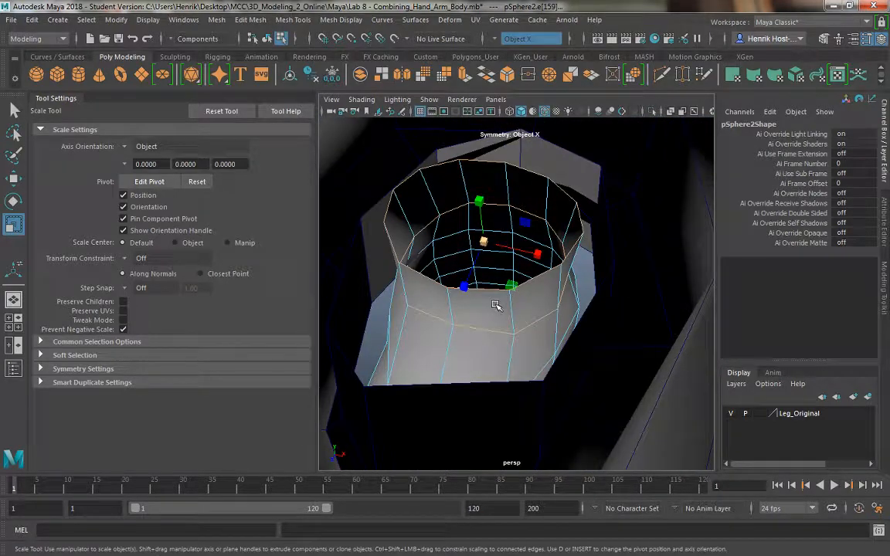
alt+drag(519, 307, 498, 293)
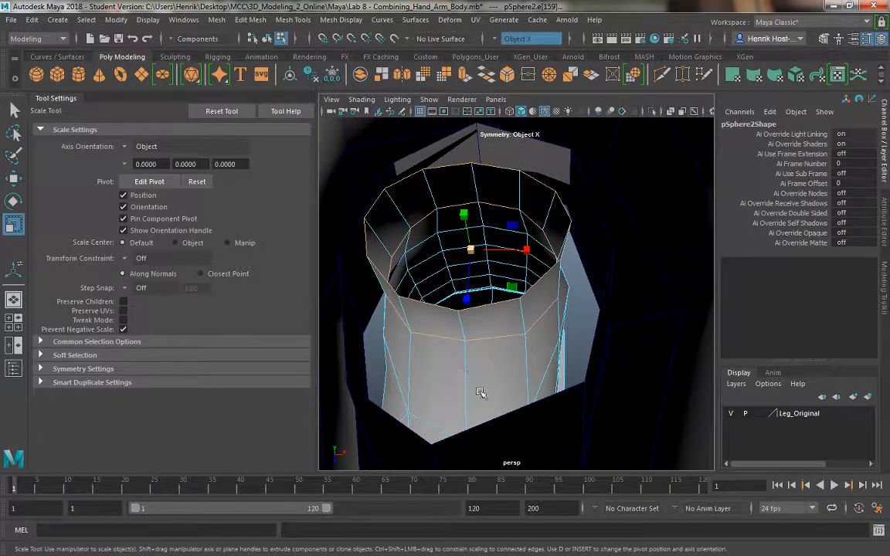
Step: Select the trouser leg's innermost border loop and move it along its Z axis to line up with the shoe's ankle opening
alt+drag(481, 392, 471, 266)
alt+middle_drag(472, 266, 505, 345)
double_click(484, 247)
alt+drag(485, 246, 494, 284)
alt+drag(510, 326, 474, 278)
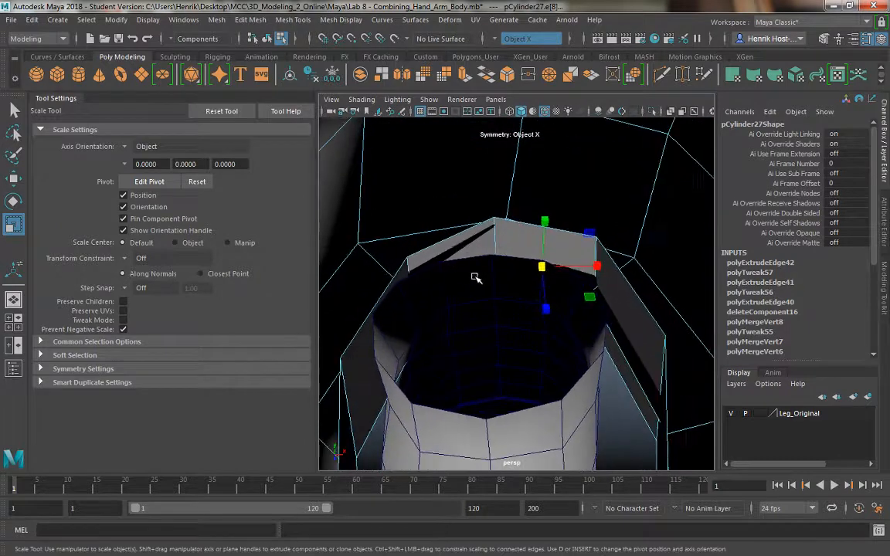
double_click(513, 225)
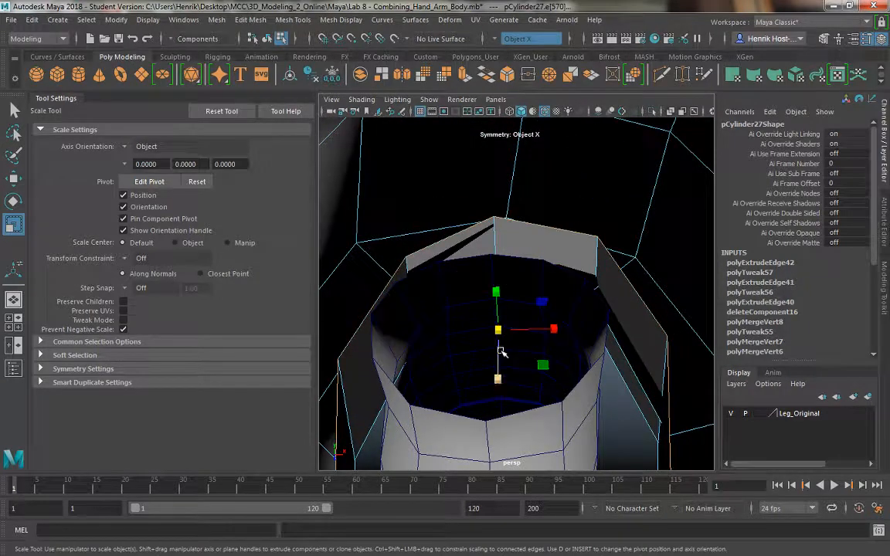
key(w)
drag(497, 384, 498, 389)
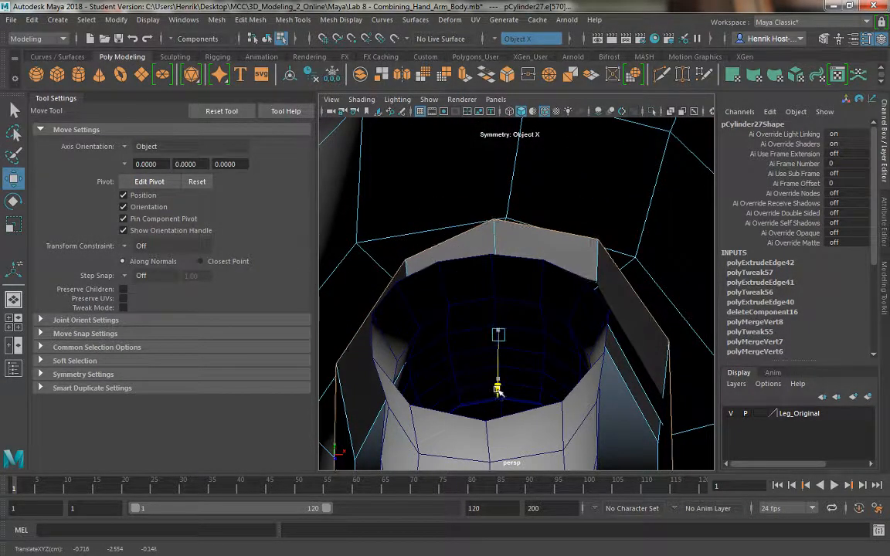
Step: Scale the inner trouser border loop closer to the shoe's ankle and shift it sideways to centre it
key(r)
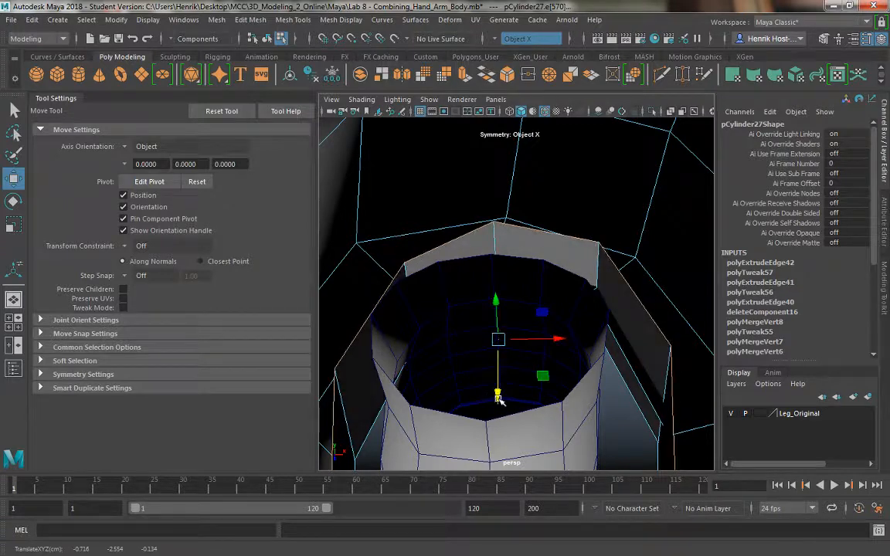
drag(497, 342, 478, 332)
key(w)
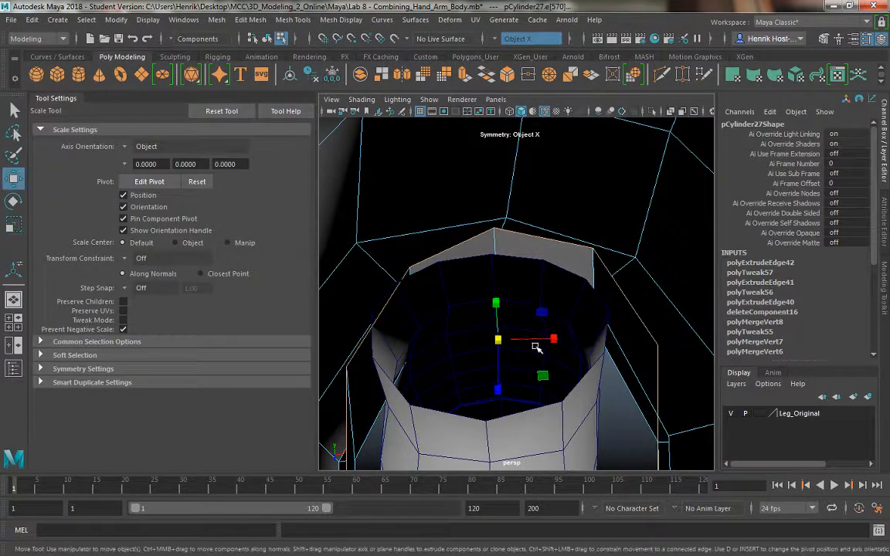
drag(555, 338, 657, 288)
alt+drag(712, 320, 509, 363)
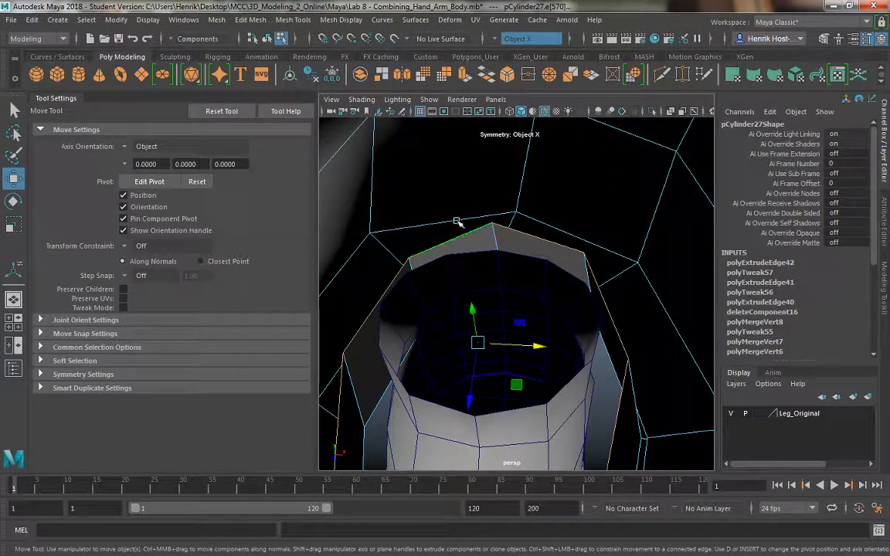
Step: Select the two columns of trouser faces that run down to the inner border beside the shoe's ankle
right_drag(438, 165, 433, 129)
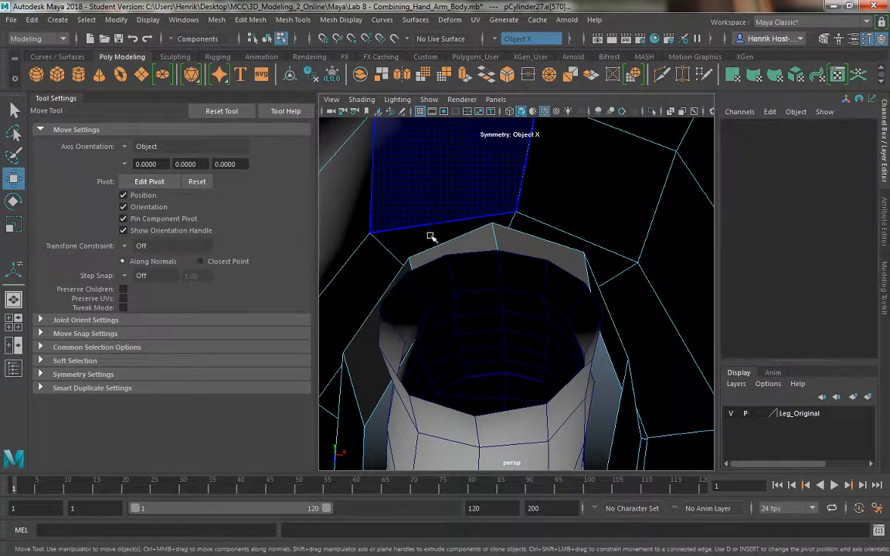
click(429, 237)
shift+click(556, 230)
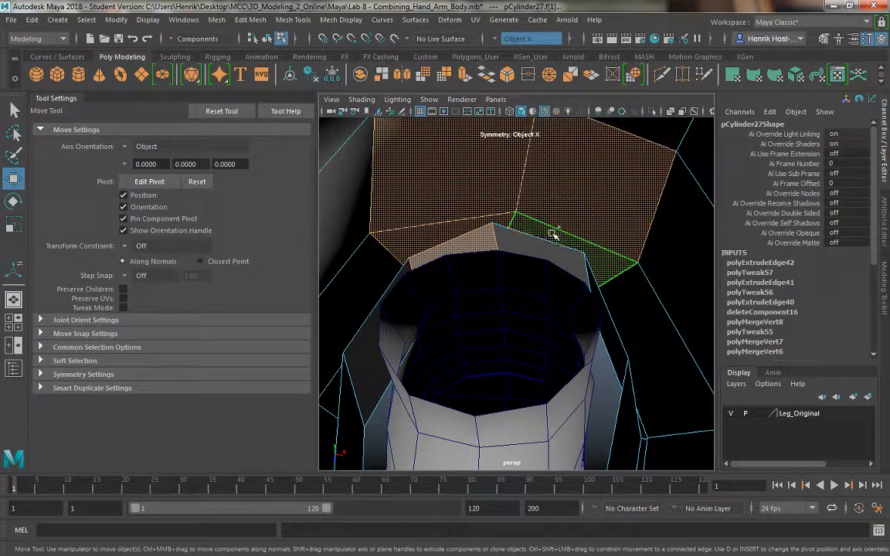
alt+drag(541, 247, 593, 264)
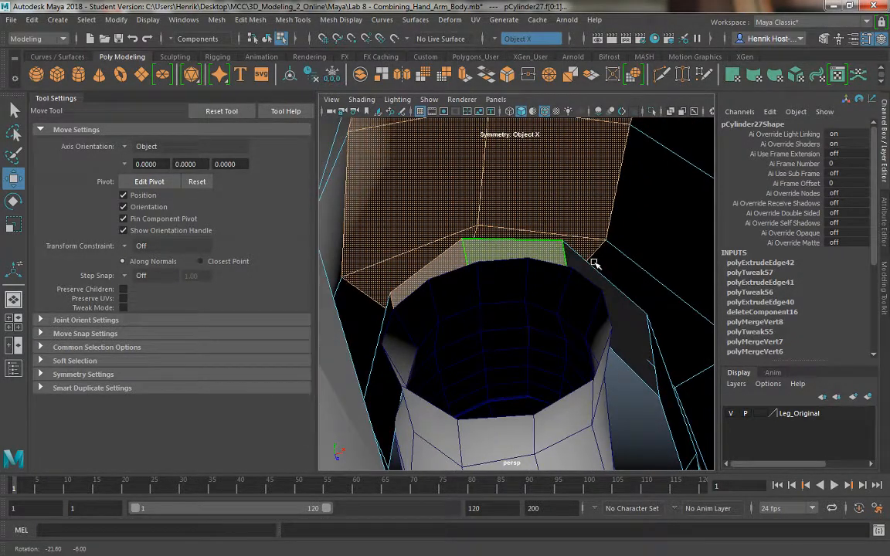
Step: Try adding linear divisions to the selected trouser faces with 2 divisions in U and 1 in V
shift+right_click(508, 200)
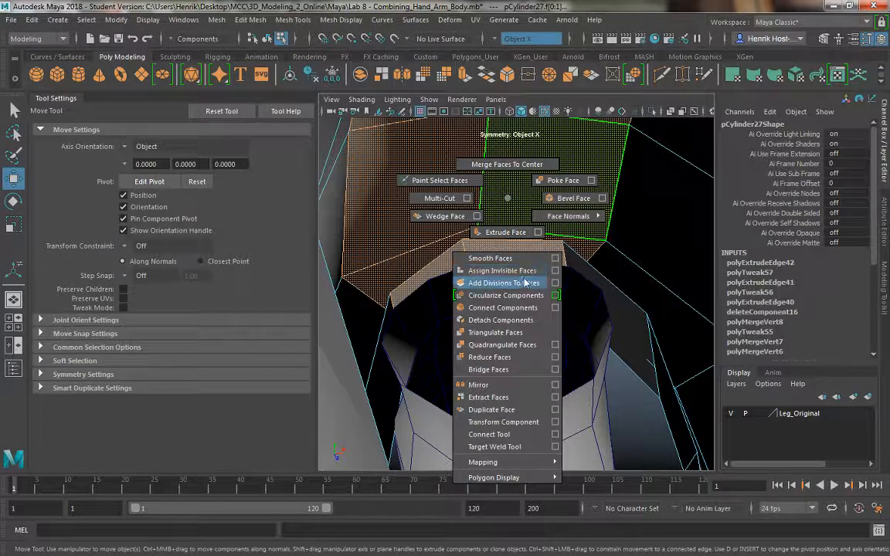
click(555, 283)
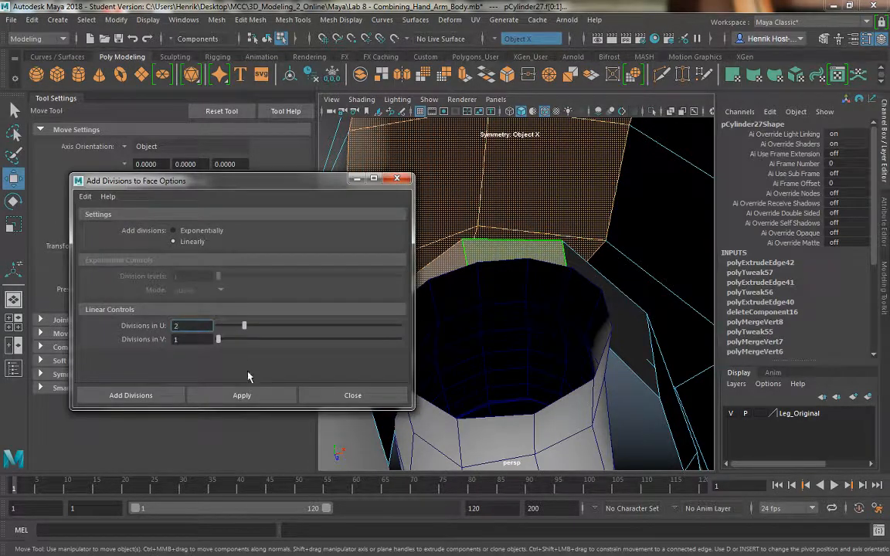
click(248, 395)
drag(268, 188, 171, 199)
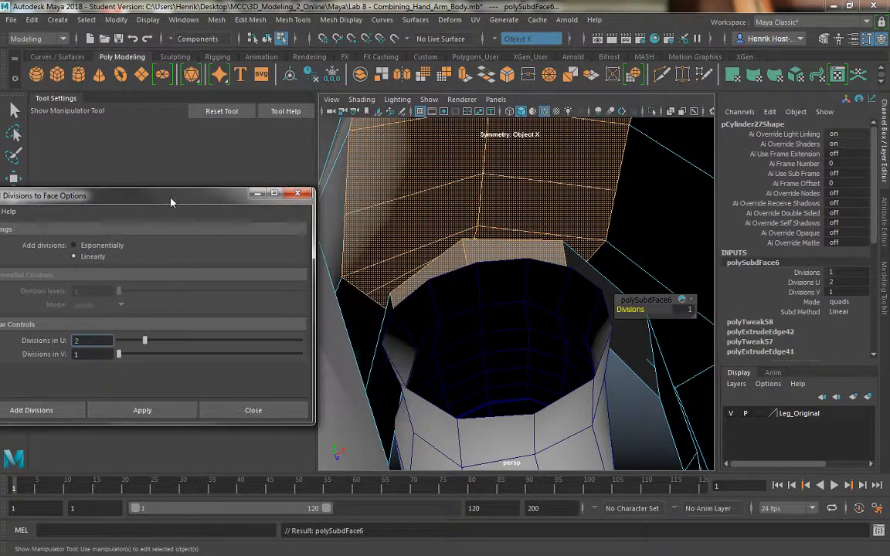
alt+drag(387, 245, 367, 239)
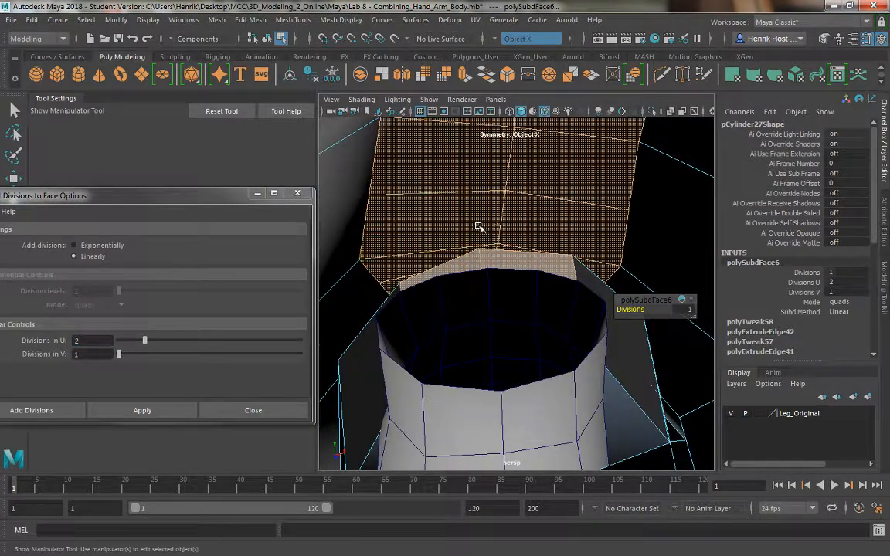
alt+middle_drag(475, 197, 448, 267)
scroll(448, 267, up, 3)
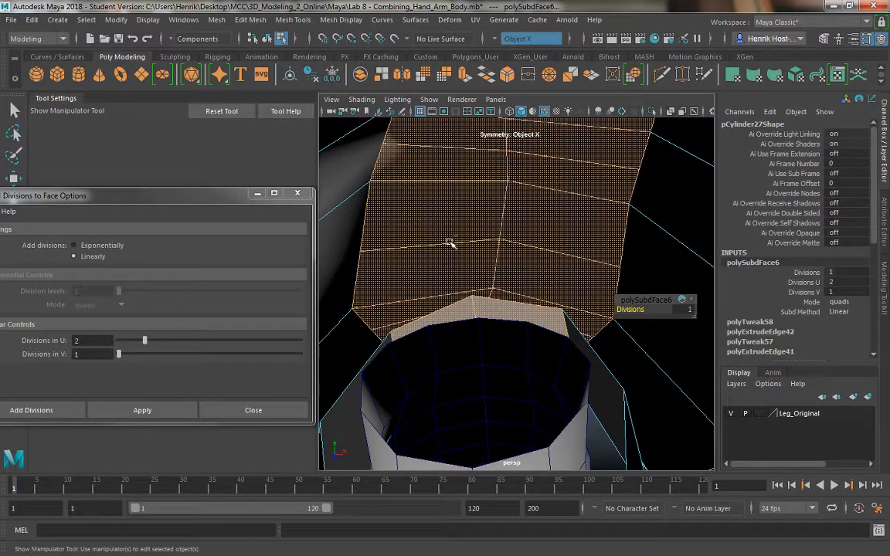
scroll(436, 248, up, 5)
Step: Add linear divisions to the selected trouser faces with 1 division in U and 2 in V
click(123, 354)
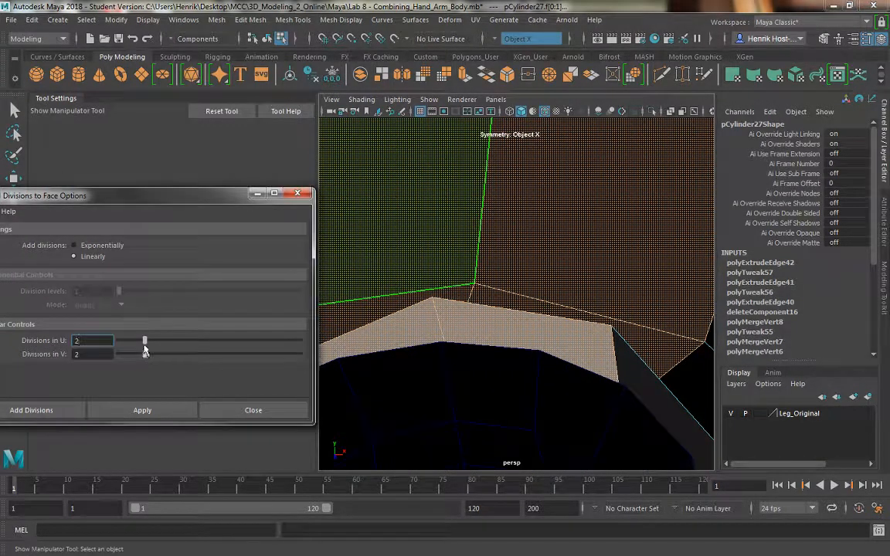
click(142, 410)
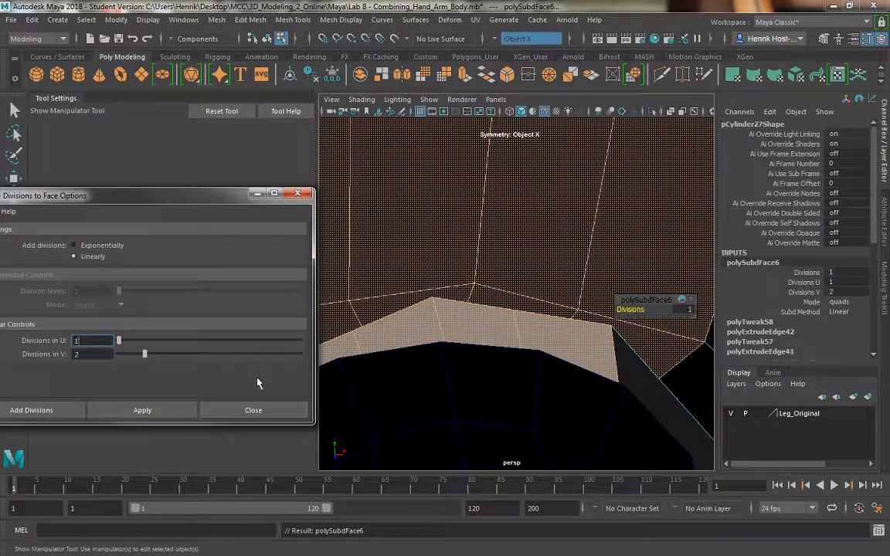
click(255, 410)
Step: Snap a newly added vertex on the inner trouser border onto the nearest vertex of the shoe's ankle rim
alt+drag(371, 333, 421, 188)
right_click(422, 188)
click(378, 179)
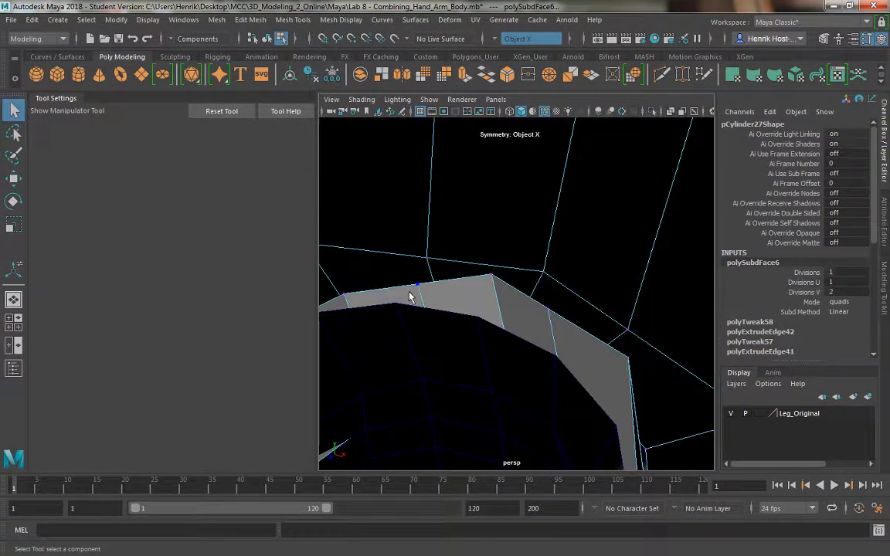
key(q)
click(411, 295)
key(w)
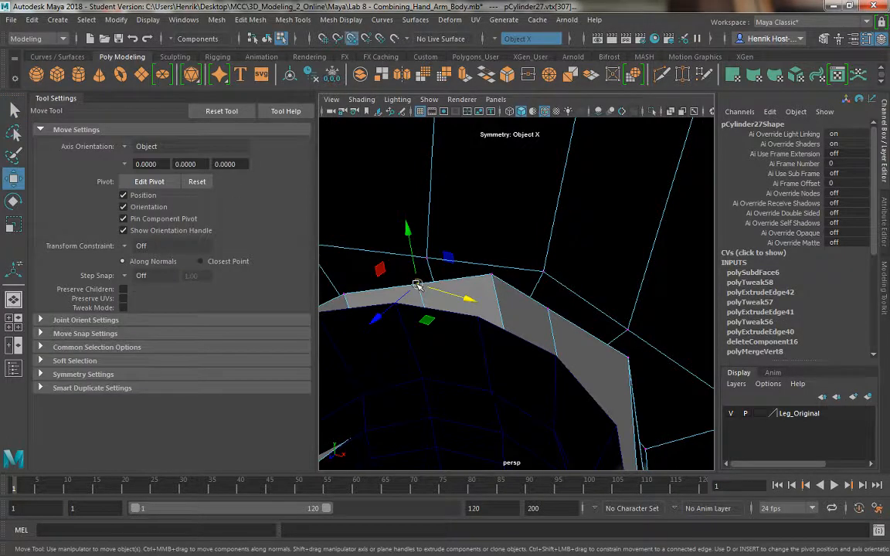
drag(416, 289, 392, 305)
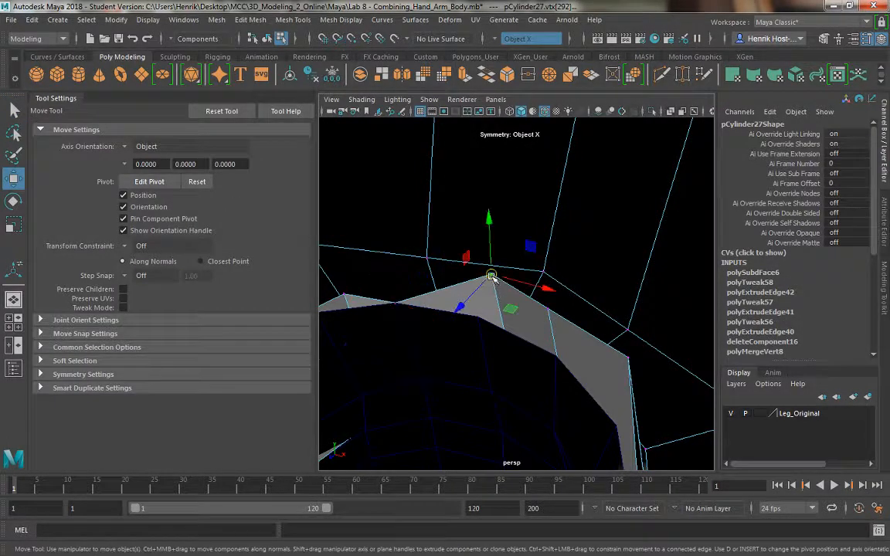
Step: Snap the neighbouring inner trouser border vertices onto matching ankle rim vertices, undoing the misplaced move
drag(491, 276, 478, 315)
drag(354, 301, 486, 312)
key(ctrl+z)
drag(512, 264, 423, 260)
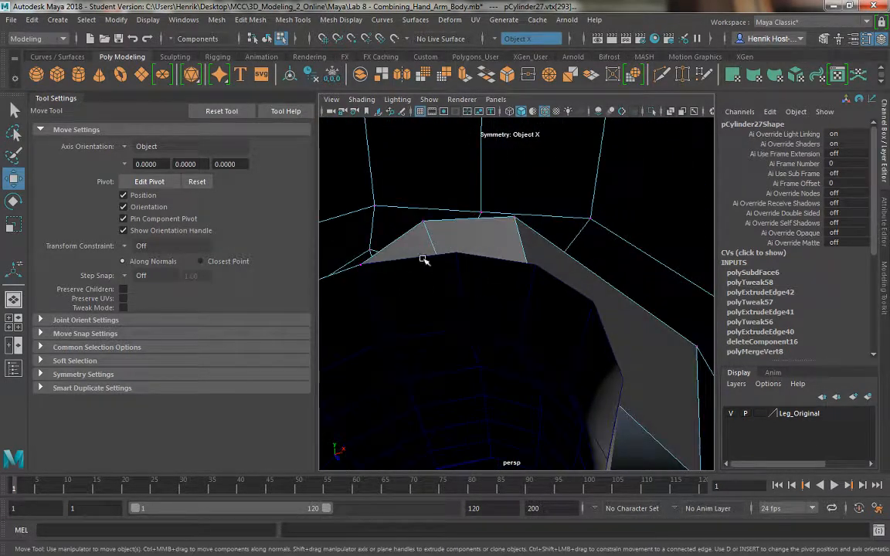
drag(423, 223, 441, 252)
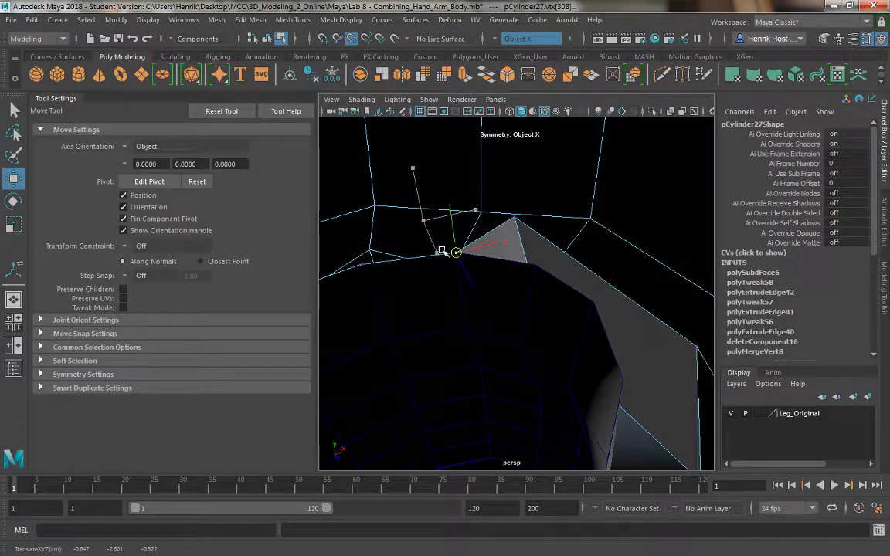
click(517, 223)
alt+drag(518, 222, 618, 290)
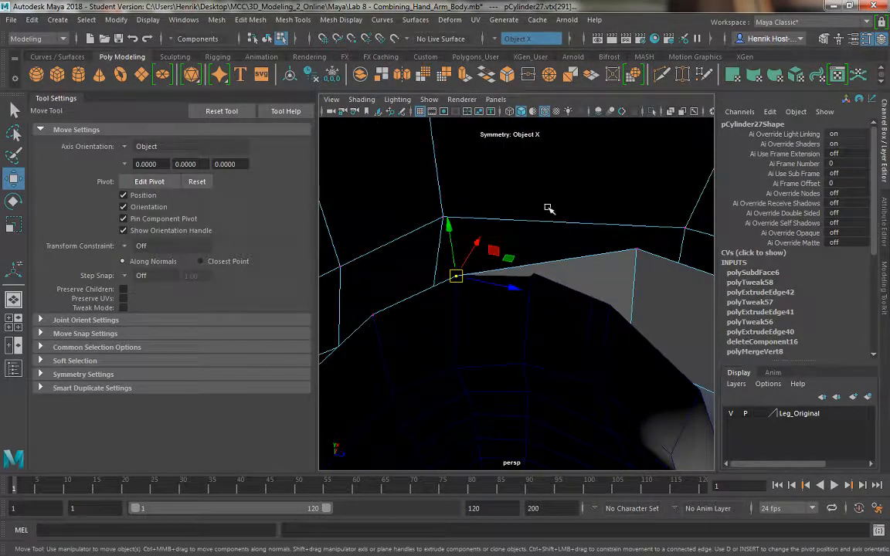
Step: Add divisions to the next column of trouser faces beside the shoe's ankle rim
right_click(547, 206)
right_drag(547, 206, 541, 224)
click(540, 225)
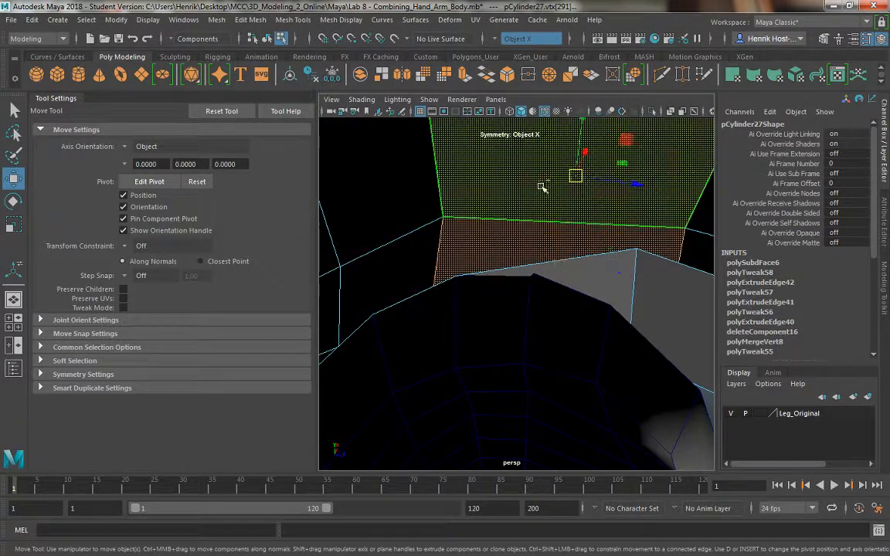
shift+right_click(524, 187)
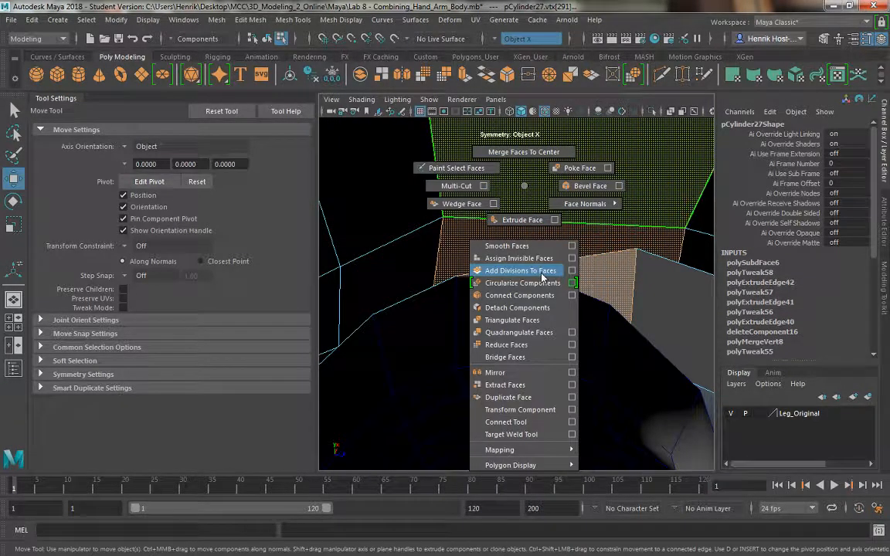
shift+right_drag(543, 276, 533, 241)
Step: Snap the new middle vertex and its neighbour on the inner trouser border onto matching ankle rim vertices
key(q)
click(550, 270)
key(w)
key(w)
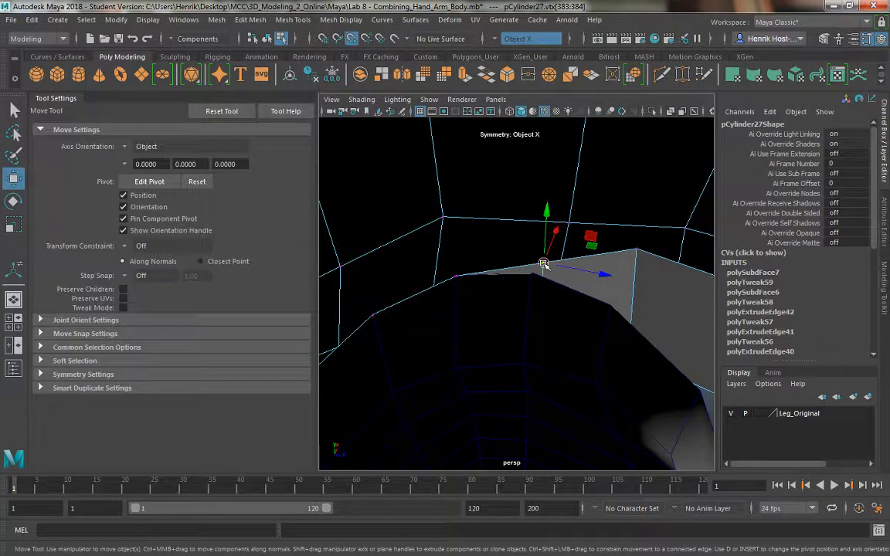
drag(544, 264, 530, 272)
click(636, 250)
drag(635, 250, 559, 223)
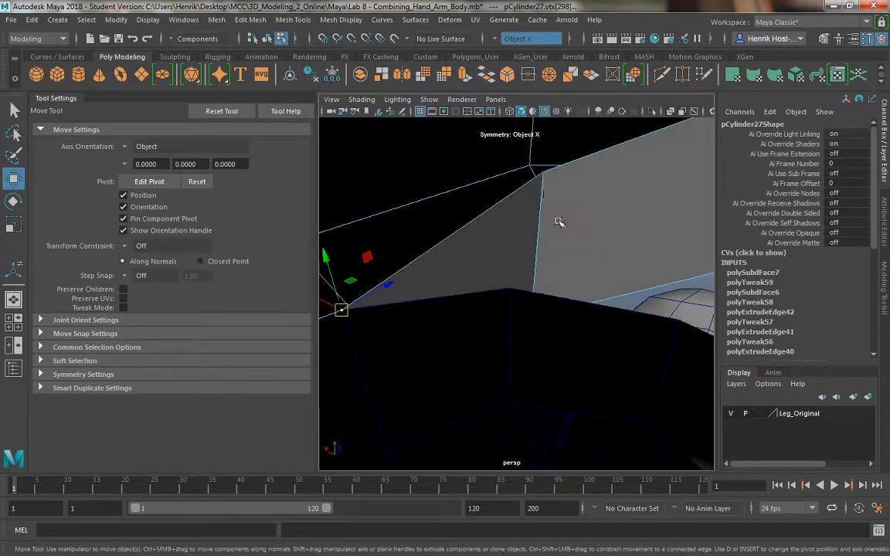
Step: Snap the following inner trouser border vertices one by one onto the next ankle rim vertices
drag(546, 177, 515, 288)
alt+drag(599, 259, 527, 274)
alt+right_drag(527, 274, 508, 260)
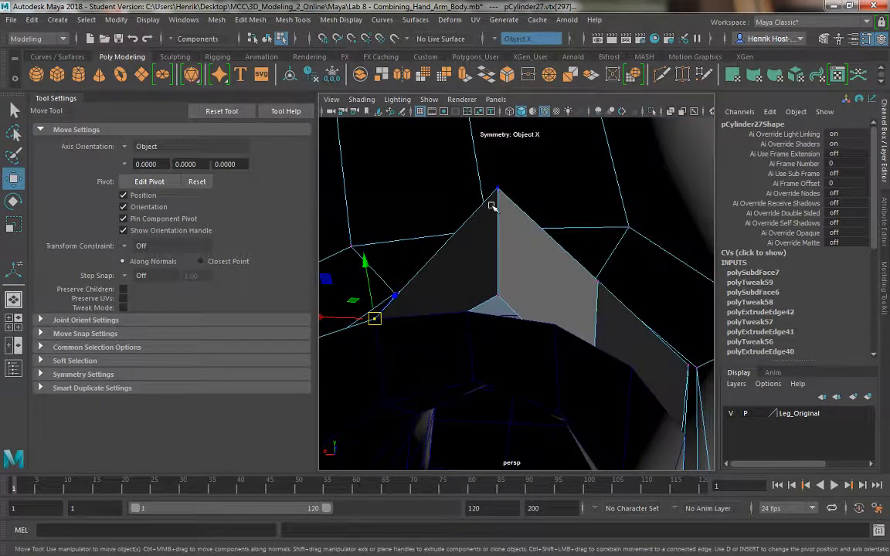
drag(498, 198, 471, 313)
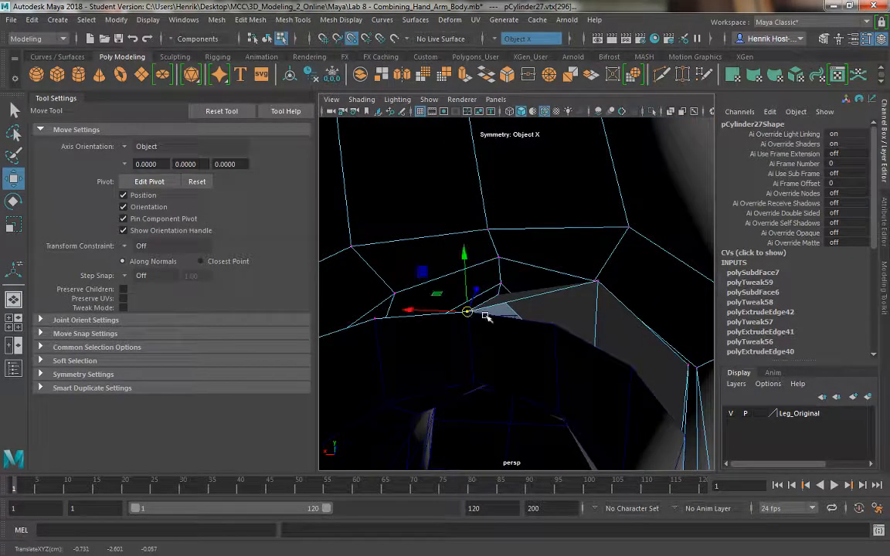
click(594, 288)
drag(597, 282, 595, 234)
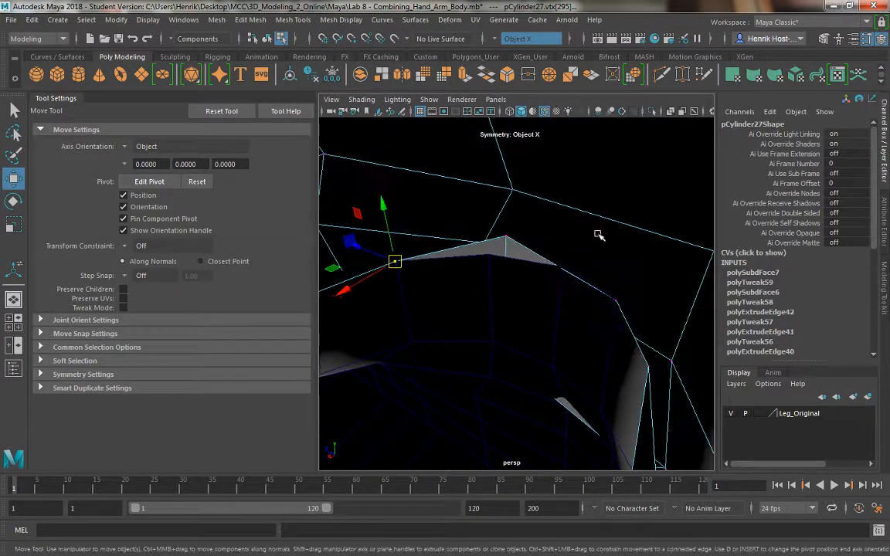
Step: Add linear divisions to the next trouser face column above the ankle rim, with 1 in U and 2 in V
right_drag(597, 187, 598, 242)
click(592, 201)
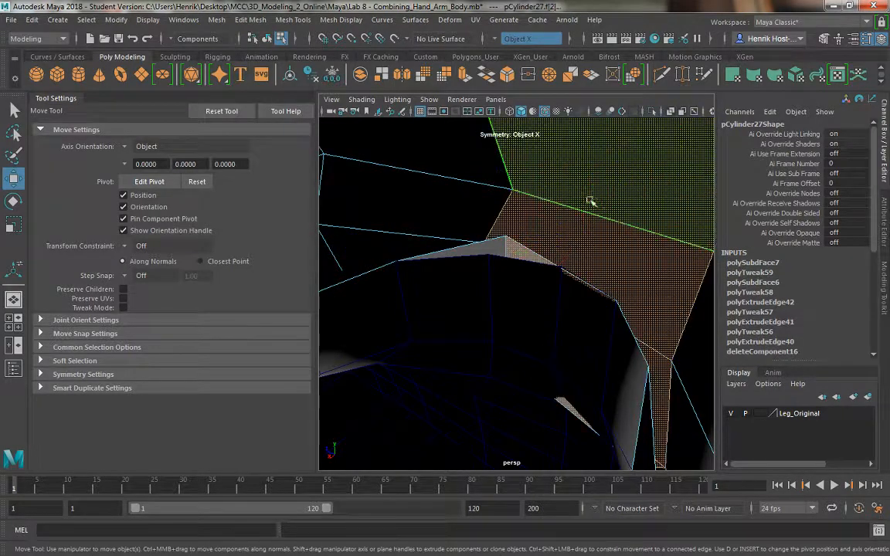
mouse_move(592, 201)
alt+mouse_down()
mouse_move(580, 261)
mouse_move(584, 200)
alt+mouse_up()
shift+right_click(584, 203)
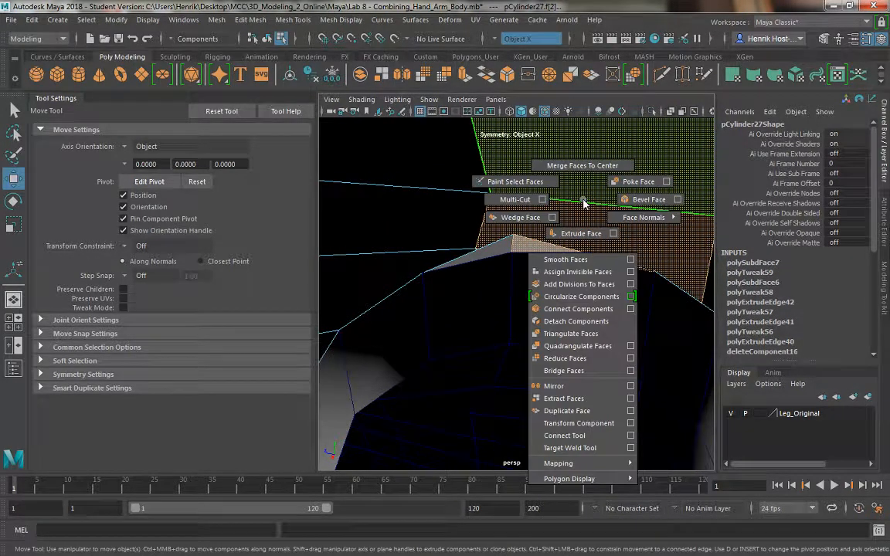
click(584, 284)
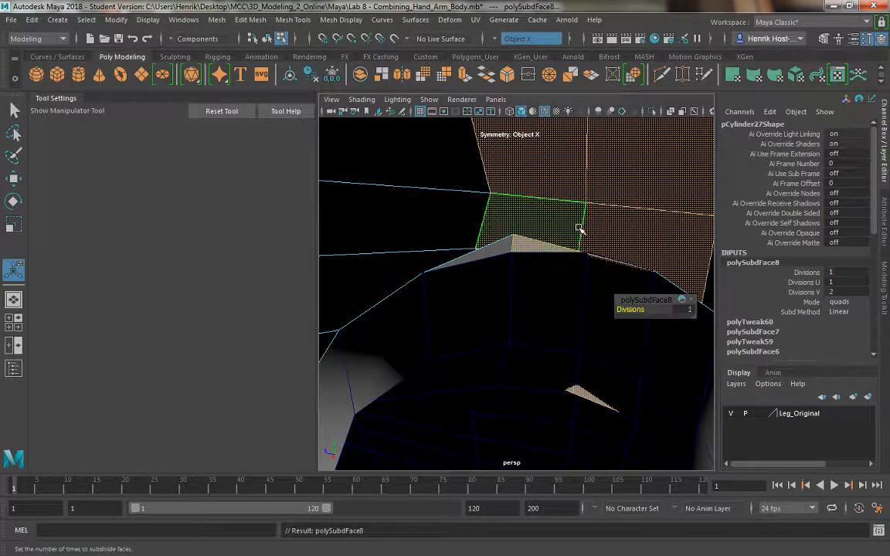
Step: Snap the remaining inner border vertices of the newly divided faces onto the corresponding ankle rim vertices
right_drag(578, 187, 527, 191)
click(515, 238)
key(w)
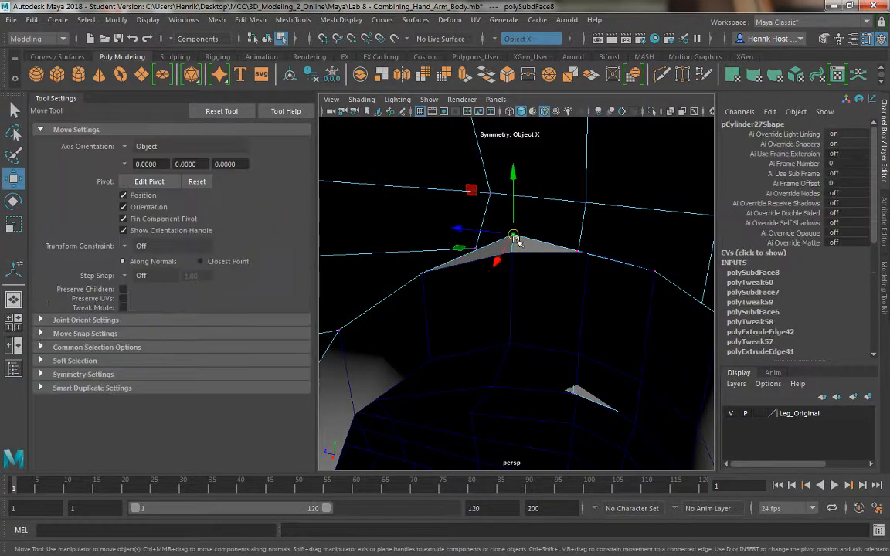
drag(514, 237, 510, 251)
click(576, 253)
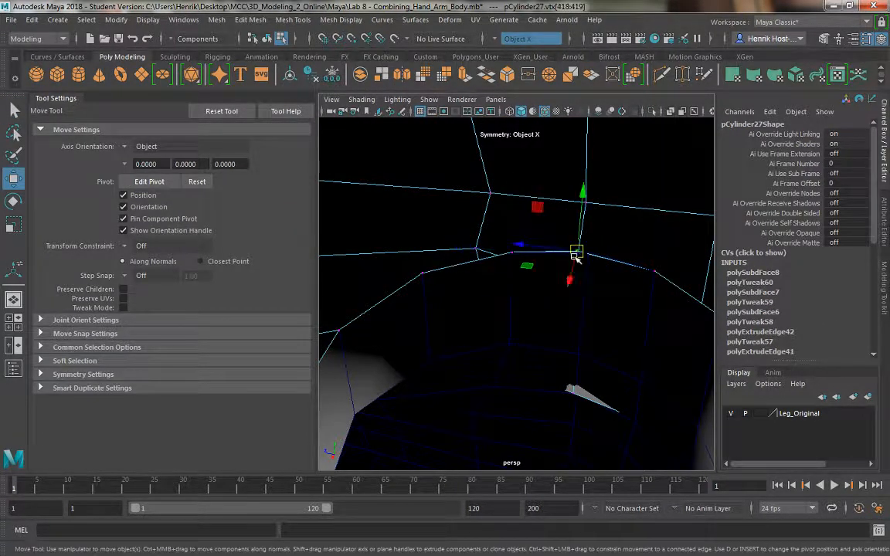
drag(576, 254, 586, 285)
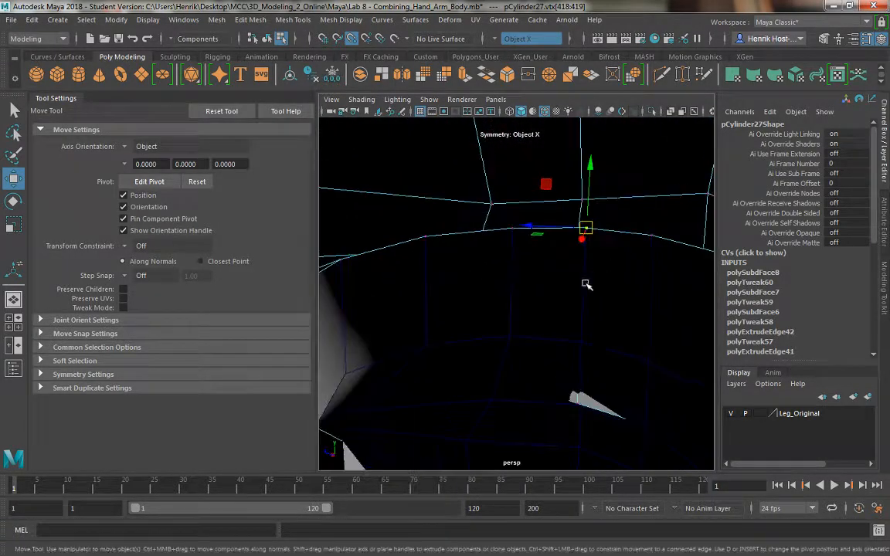
Step: Reposition the vertex pairs along the trouser hem sideways to reshape the opening around the shoe
alt+drag(522, 343, 578, 380)
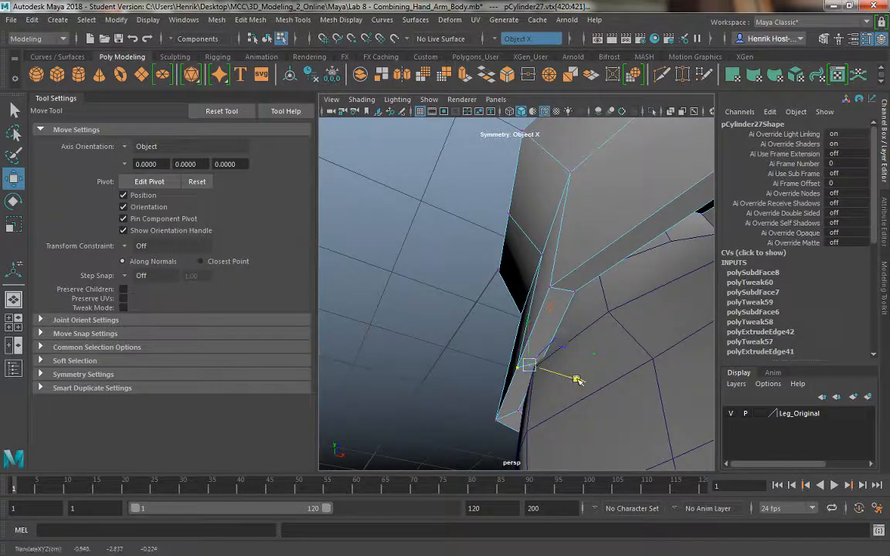
click(569, 288)
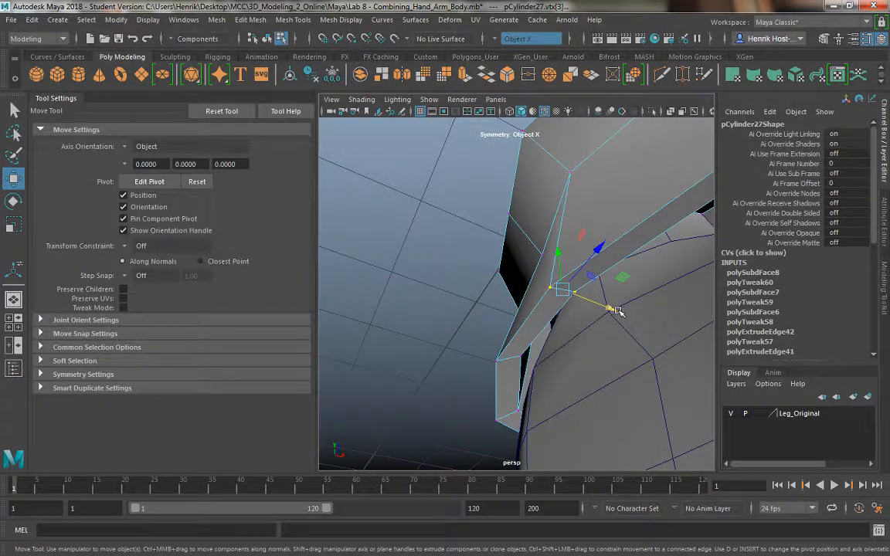
drag(618, 311, 607, 307)
alt+right_drag(602, 308, 544, 317)
alt+drag(544, 317, 664, 320)
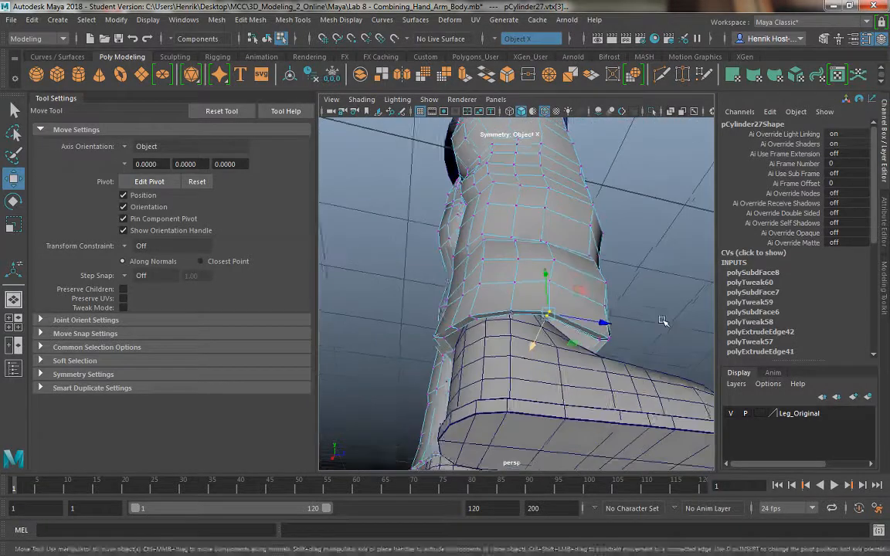
alt+right_drag(487, 343, 532, 353)
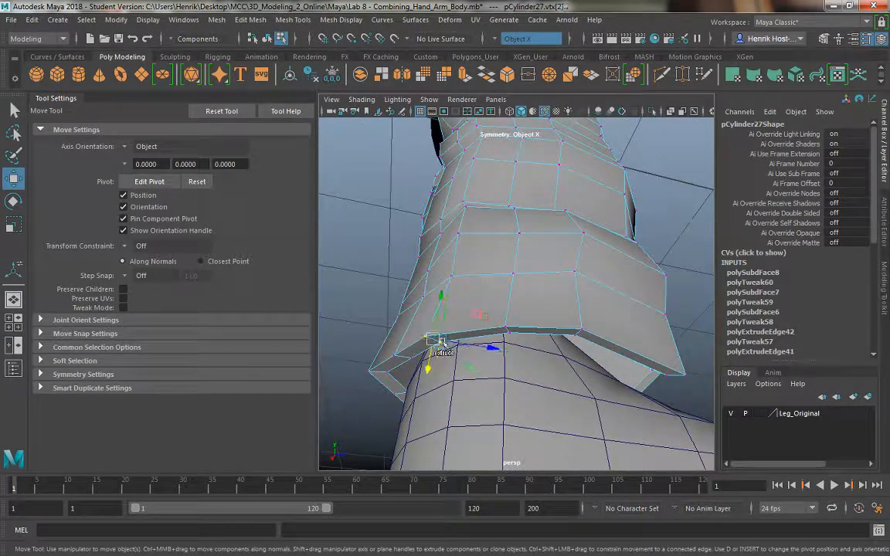
alt+drag(446, 348, 321, 291)
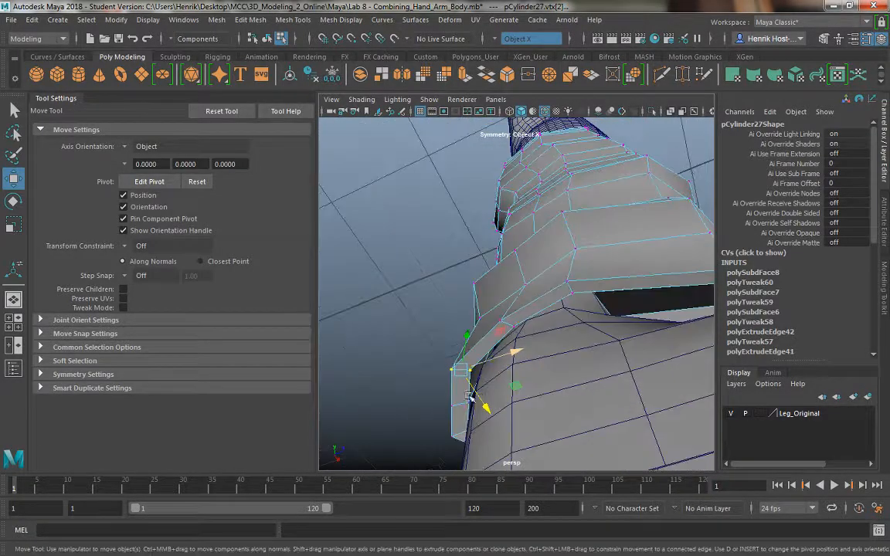
click(512, 324)
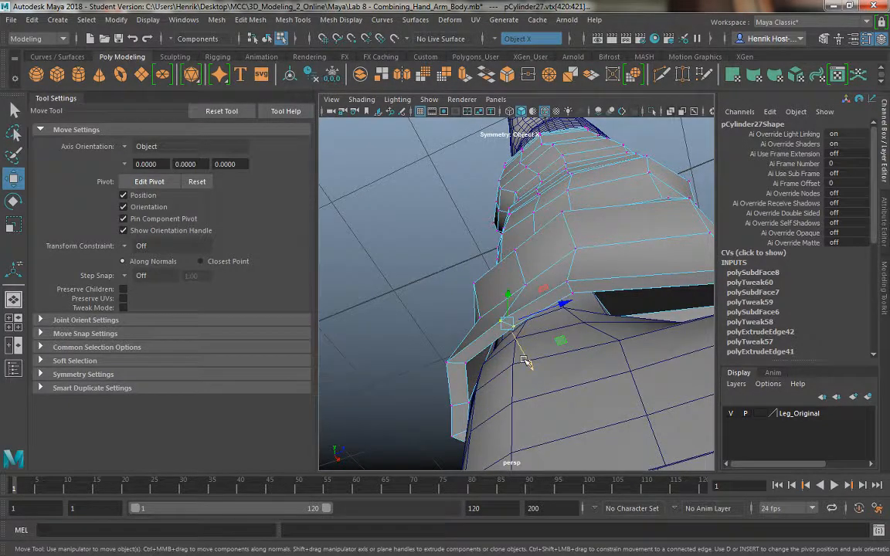
drag(525, 360, 479, 365)
Step: Combine the shoe and the trouser mesh into a single object
alt+right_drag(479, 366, 529, 354)
right_drag(461, 188, 512, 182)
click(582, 283)
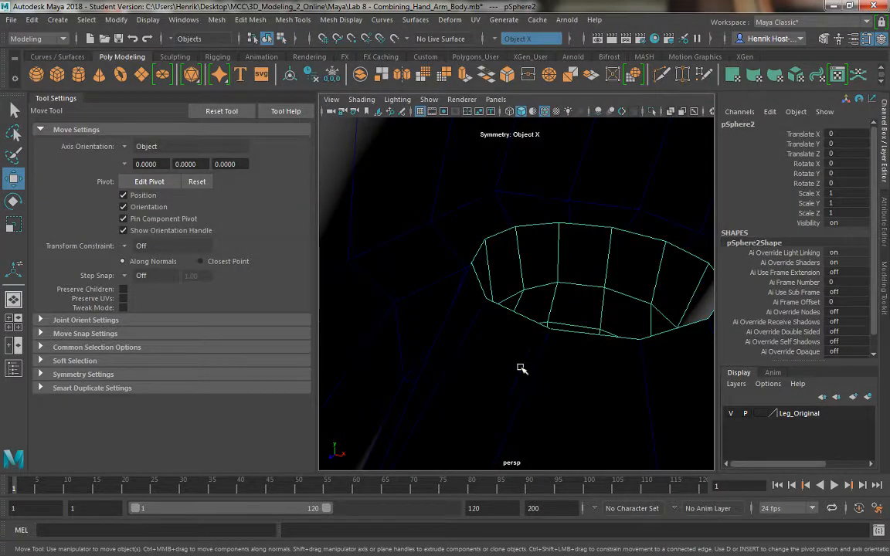
shift+click(549, 373)
click(360, 75)
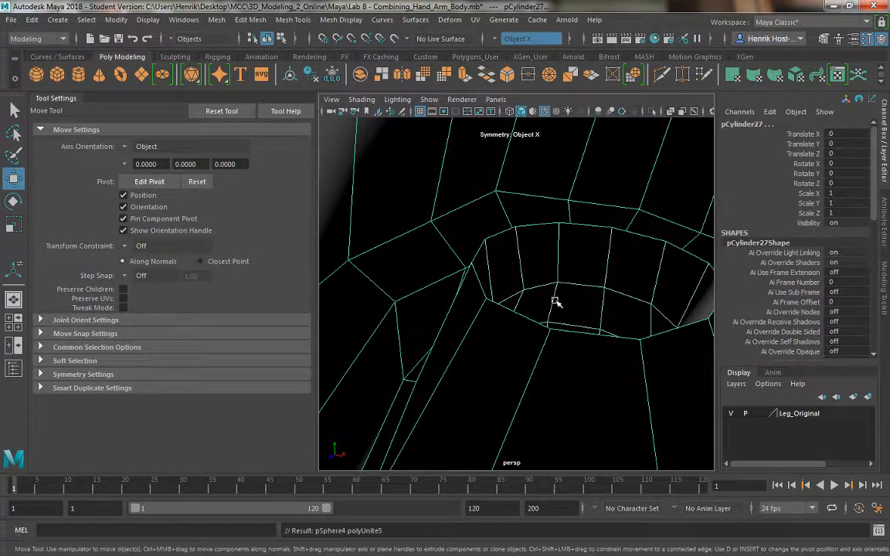
Step: In wireframe display, select the ring of overlapping vertices at the ankle rim and merge them
alt+drag(557, 313, 468, 278)
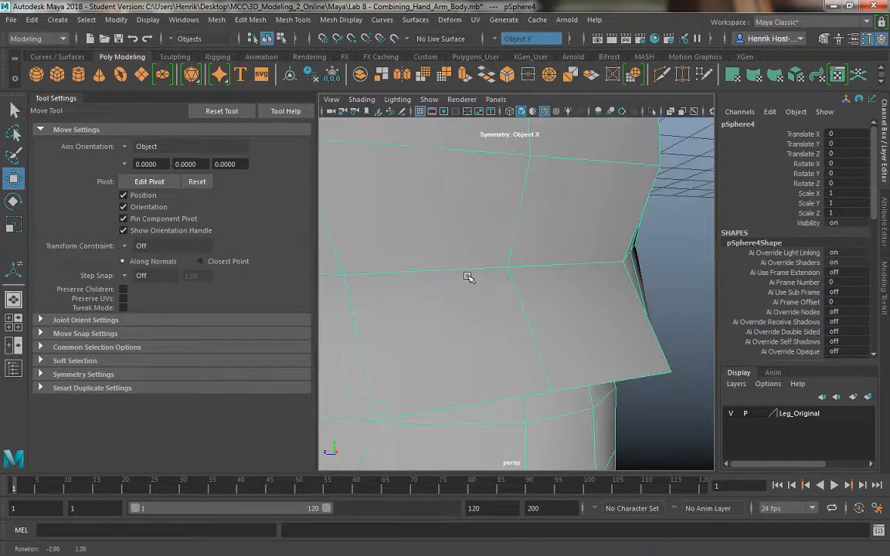
key(4)
alt+drag(407, 252, 478, 272)
right_drag(477, 253, 432, 193)
drag(393, 234, 412, 242)
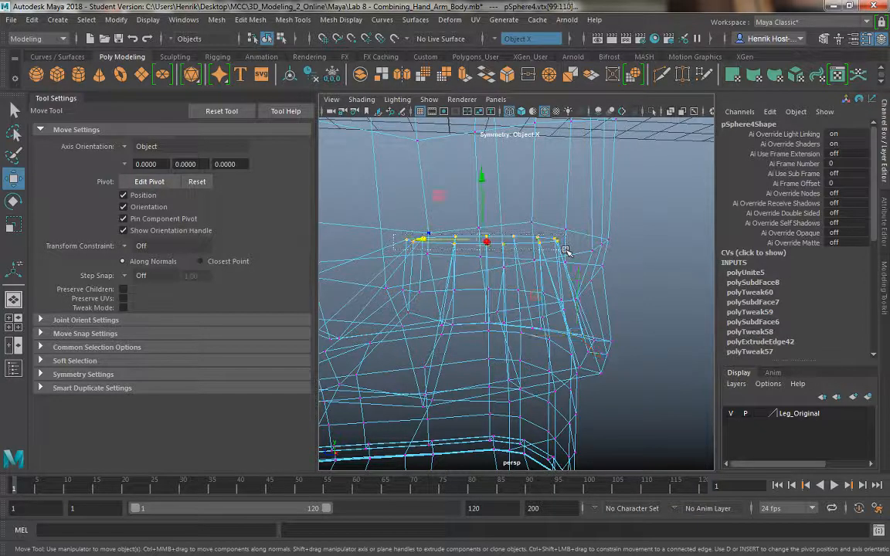
shift+right_drag(522, 250, 567, 179)
Step: Select individual vertices on the merged ankle rim and adjust the position of one beside the trouser border
alt+drag(500, 221, 515, 233)
click(514, 251)
key(w)
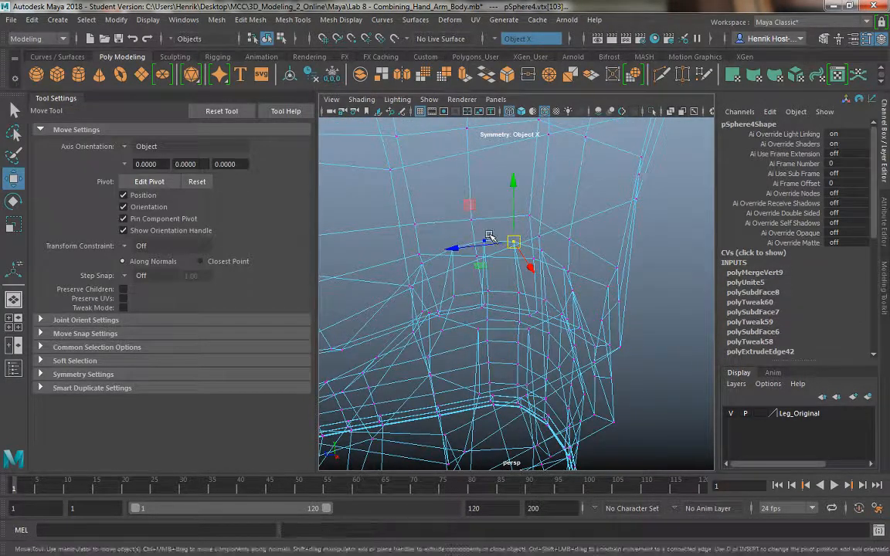
click(487, 240)
alt+drag(477, 263, 459, 212)
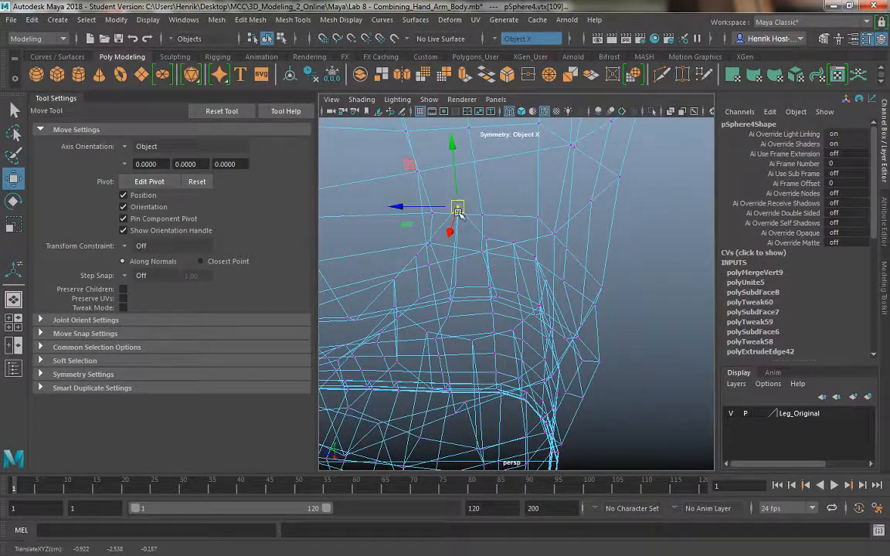
alt+drag(465, 254, 546, 247)
alt+right_drag(546, 246, 557, 302)
alt+drag(556, 302, 475, 303)
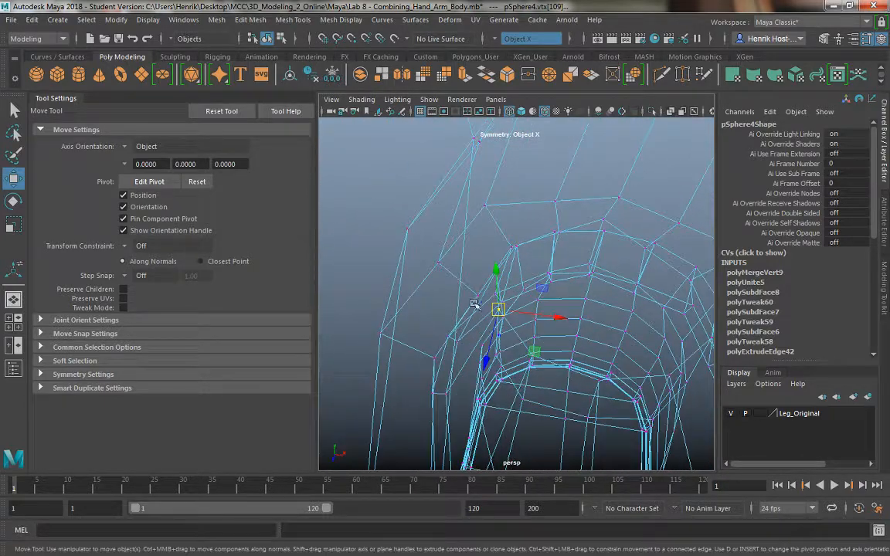
Step: Move the nearby trouser opening vertices sideways to refine the shape around the ankle
drag(536, 309, 533, 303)
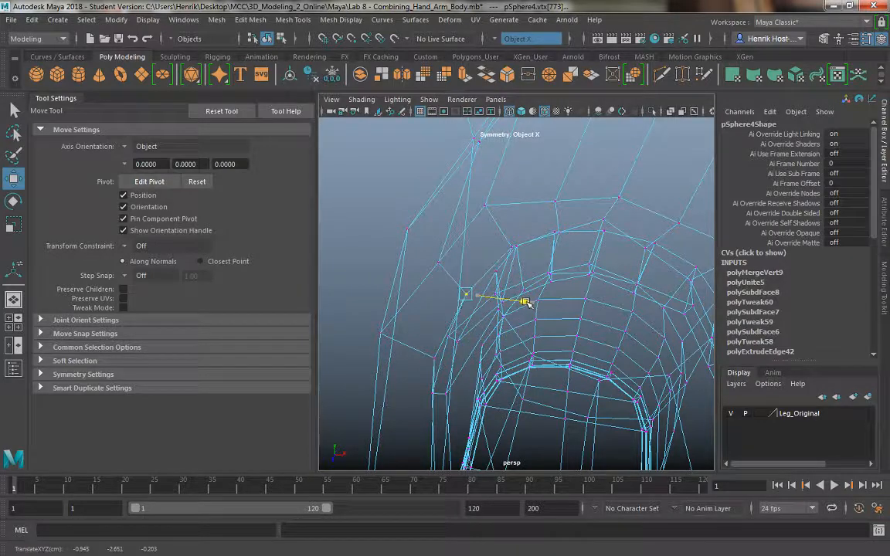
alt+drag(508, 235, 546, 284)
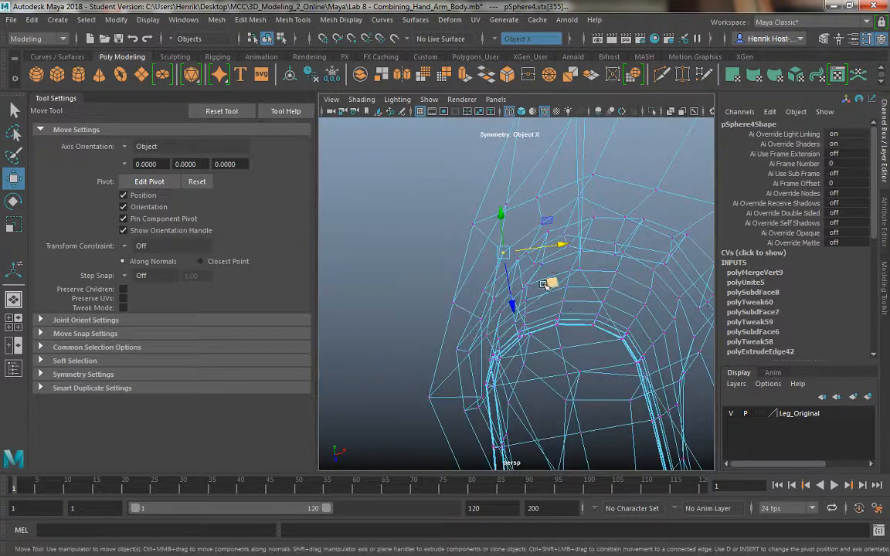
drag(548, 244, 488, 241)
click(544, 223)
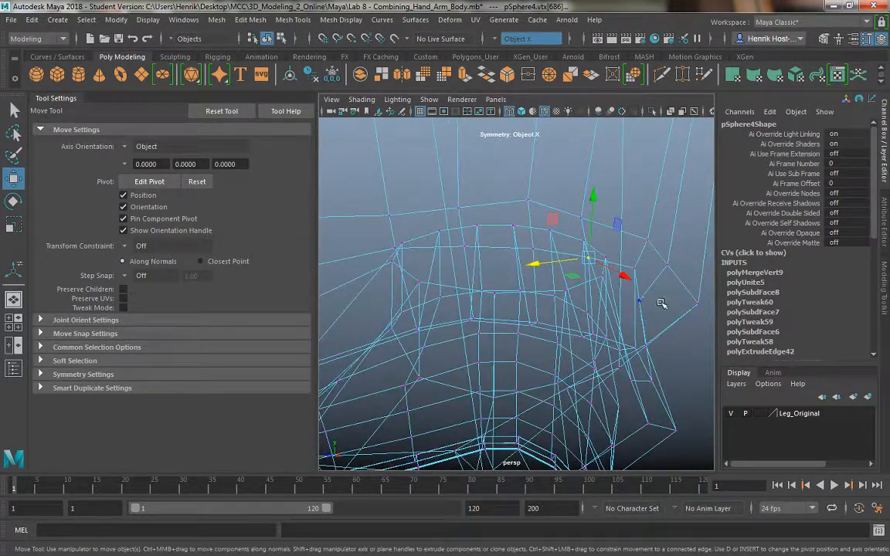
drag(603, 307, 631, 357)
Step: Return to object mode, deselect the combined mesh and show the inside of the ankle joint in shaded display
alt+drag(630, 354, 556, 199)
right_drag(556, 188, 604, 176)
click(641, 282)
alt+drag(638, 294, 570, 357)
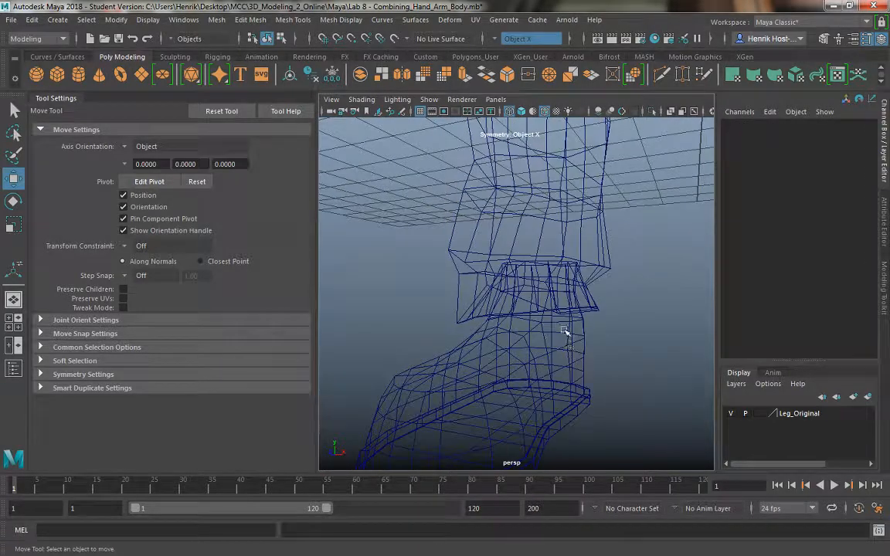
alt+drag(544, 287, 547, 372)
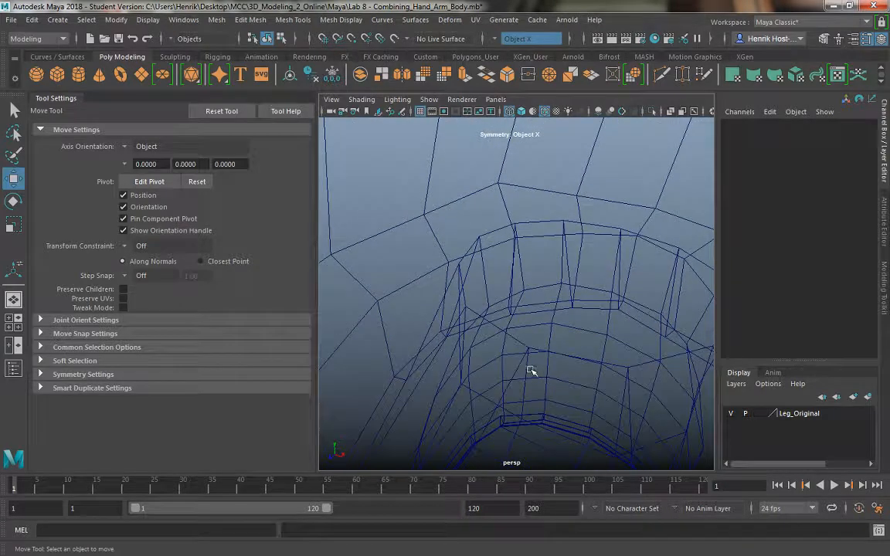
key(5)
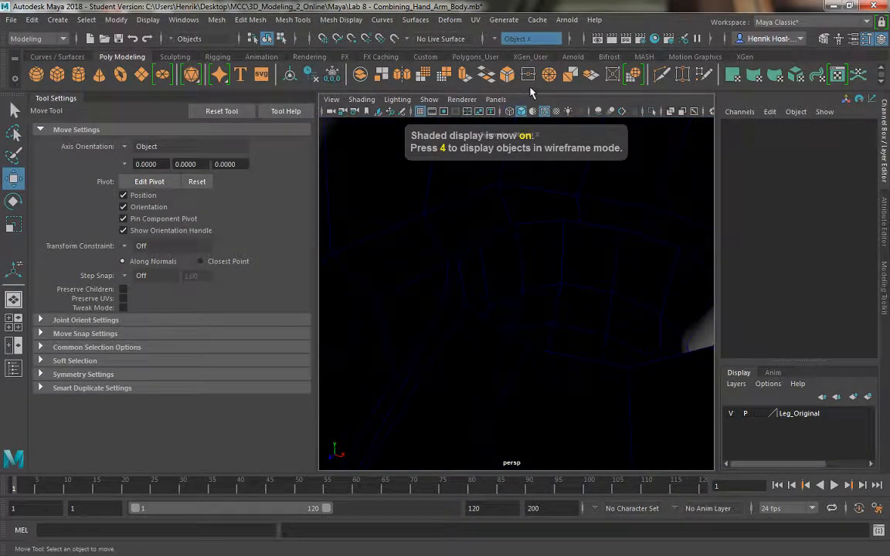
click(661, 74)
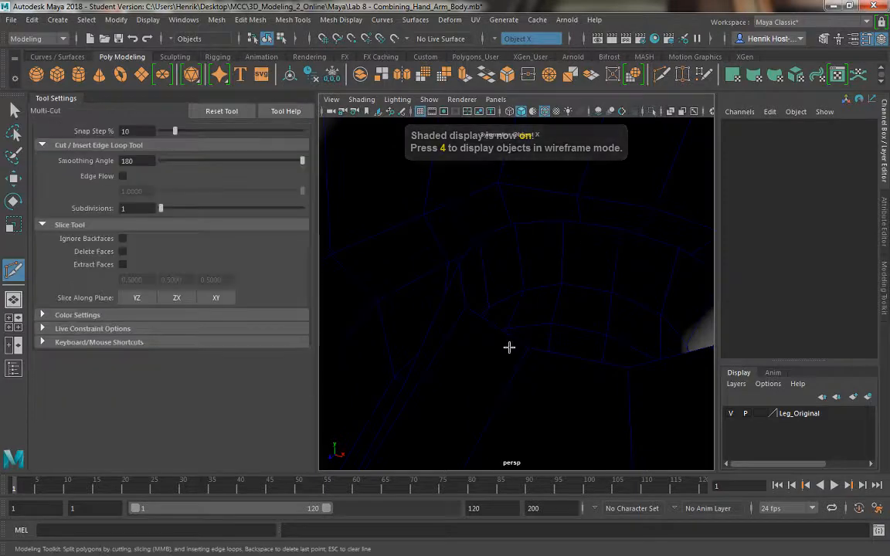
click(14, 111)
click(573, 359)
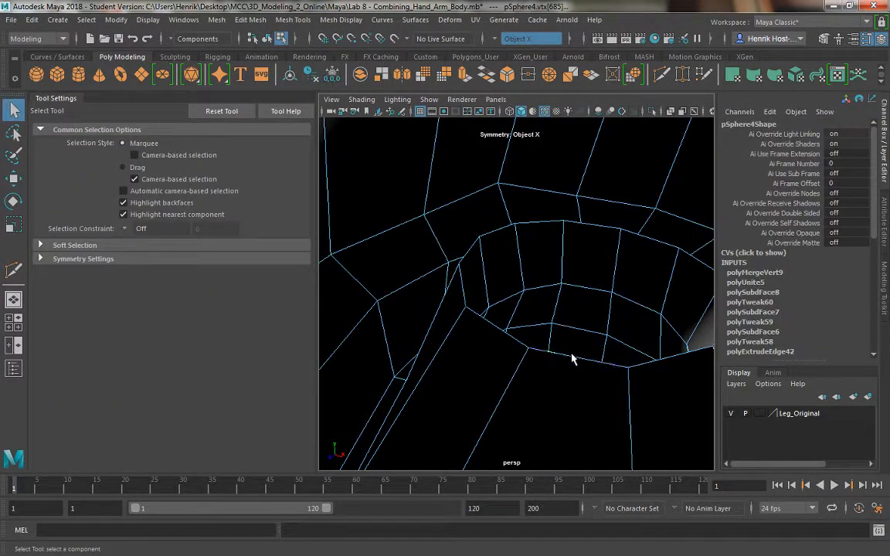
right_drag(536, 204, 590, 172)
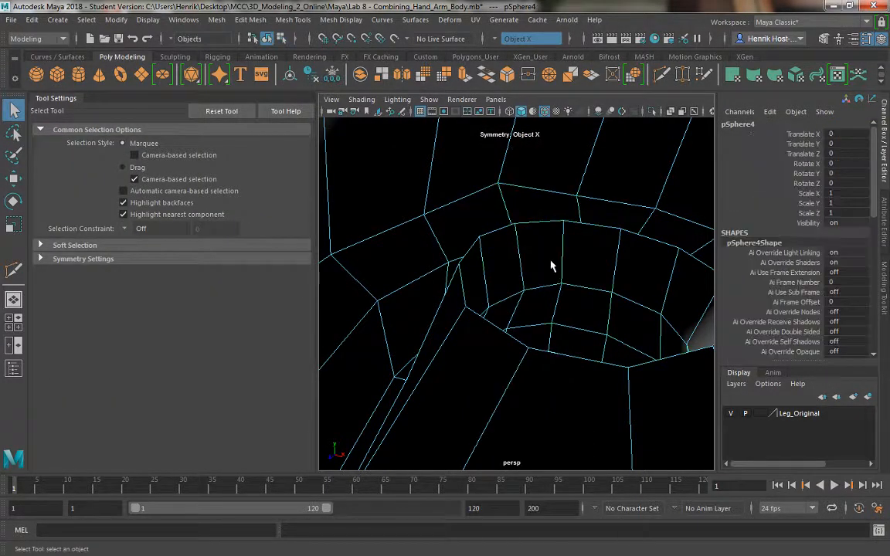
Step: Insert edge loops with the Multi-Cut tool beside the merged ankle rim, both inside the trouser opening and on the outer leg
click(661, 75)
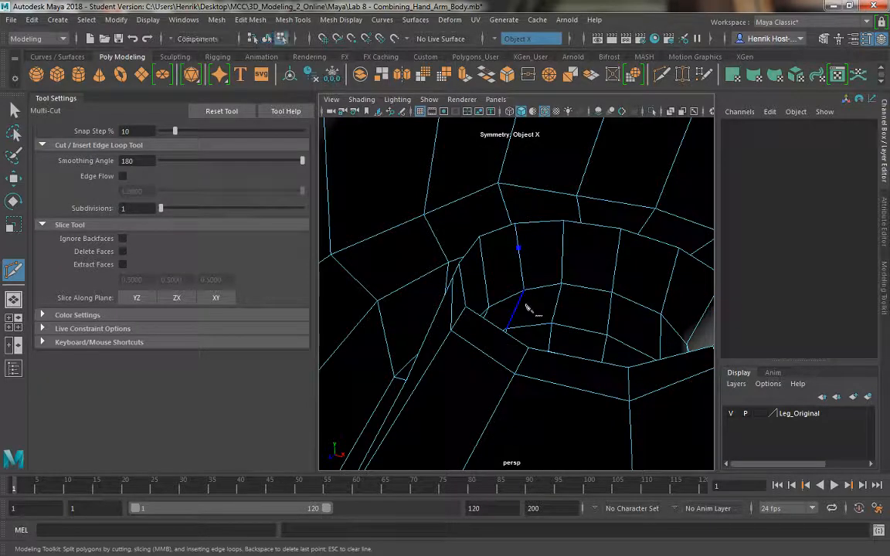
alt+drag(546, 325, 523, 292)
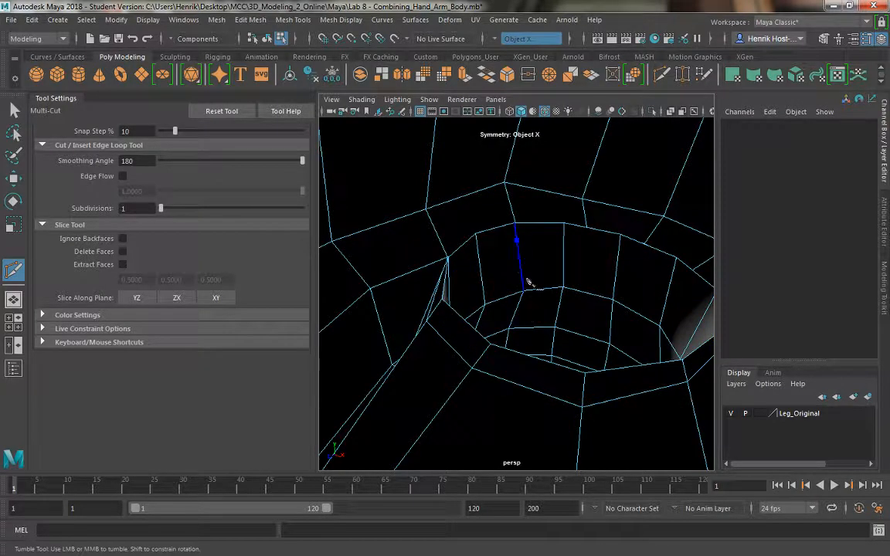
alt+drag(503, 303, 433, 315)
alt+middle_drag(430, 312, 449, 305)
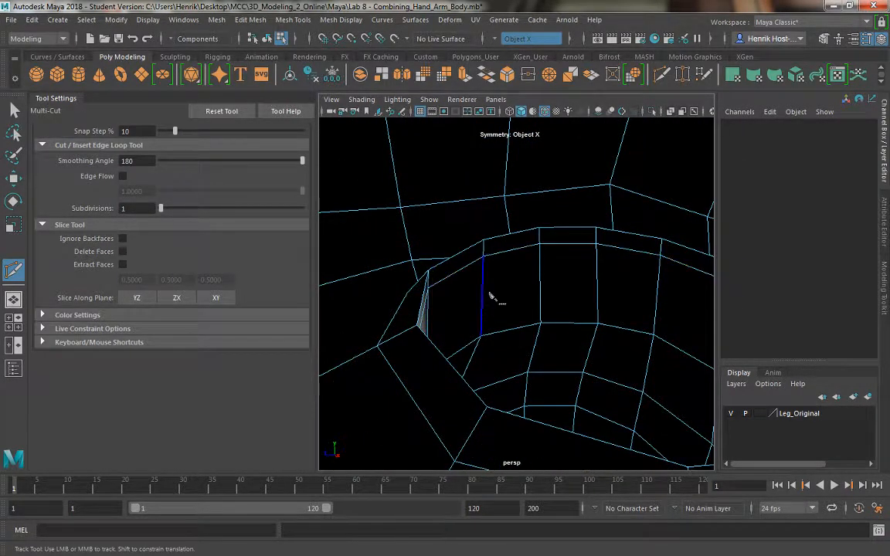
alt+drag(517, 356, 506, 260)
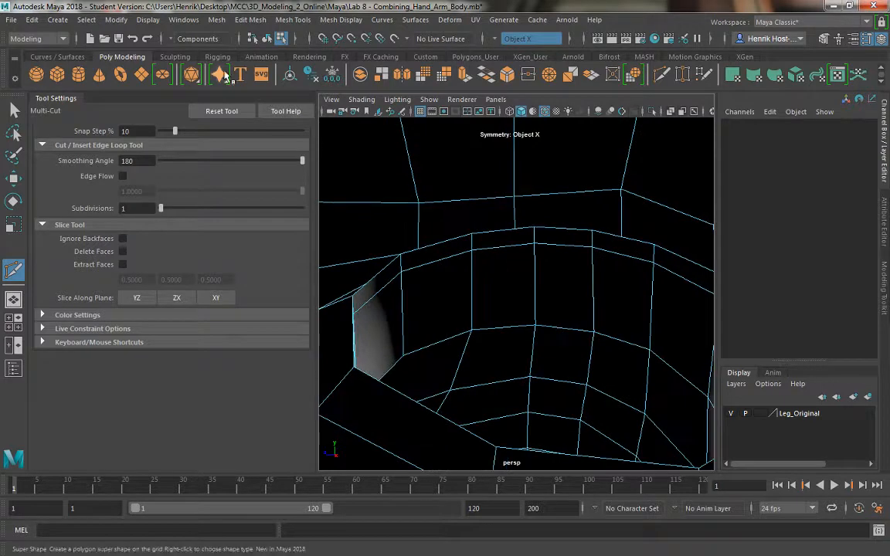
Step: Scale the new edge loop inside the trouser opening, select the neighbouring outer loop, and return to object mode with nothing selected
key(q)
right_drag(497, 188, 501, 158)
key(r)
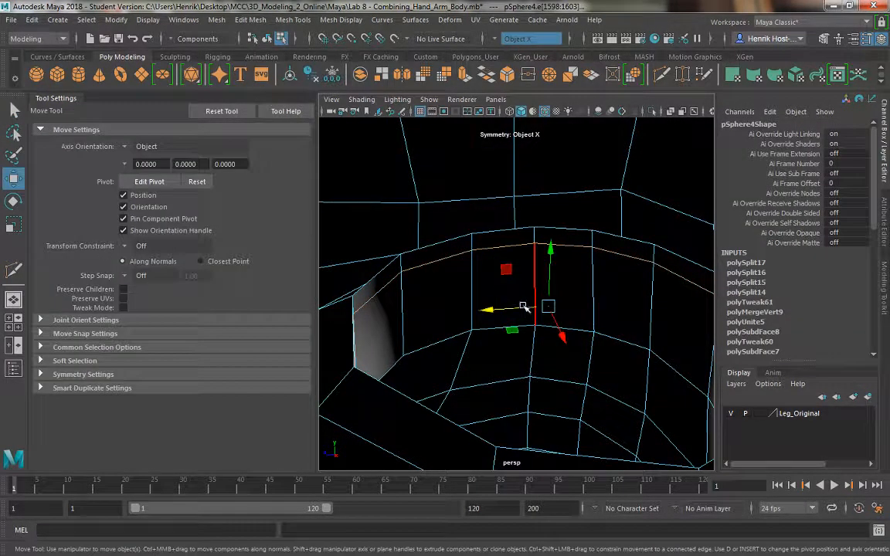
drag(520, 307, 438, 332)
double_click(417, 374)
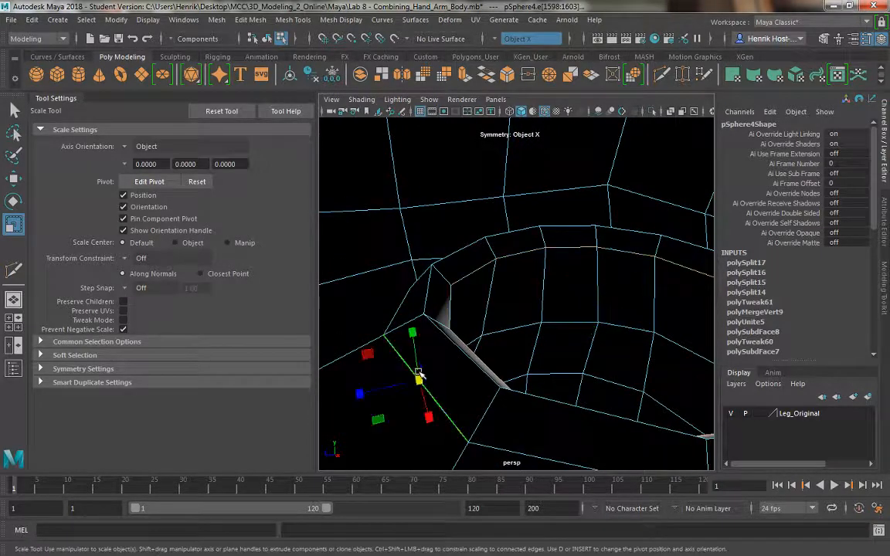
alt+right_drag(472, 378, 424, 308)
alt+drag(450, 367, 494, 265)
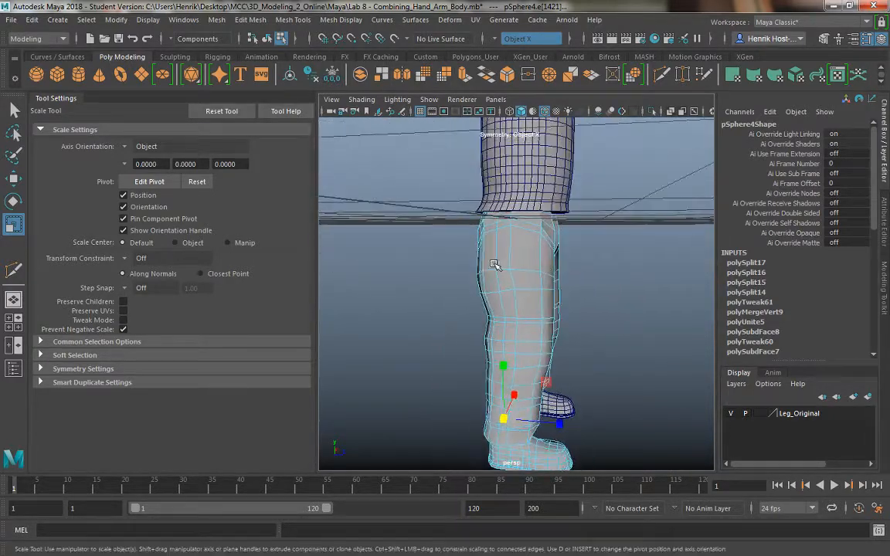
alt+drag(526, 340, 388, 332)
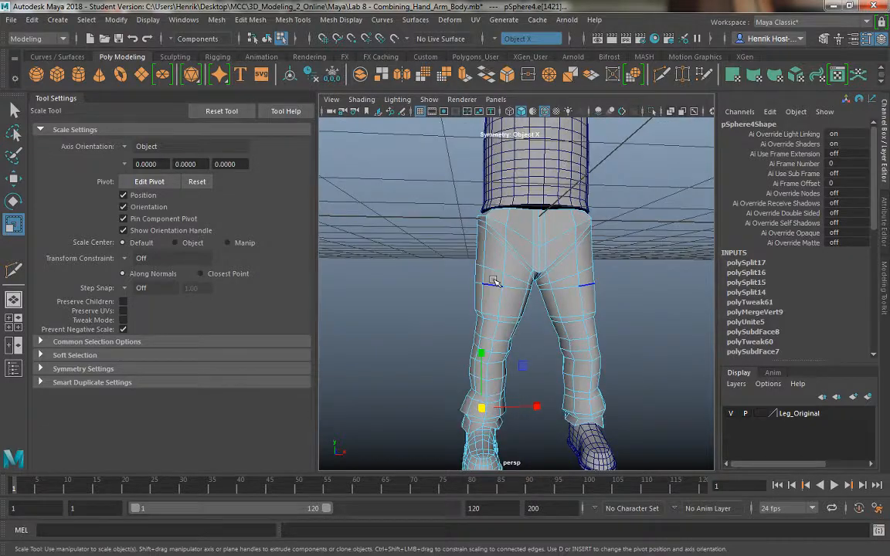
right_drag(494, 283, 557, 173)
click(647, 323)
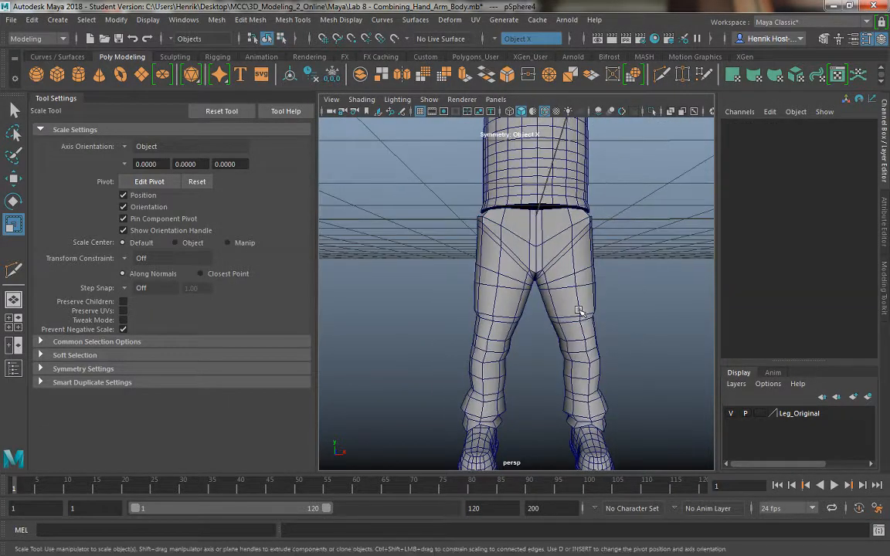
Step: In the front view, select the faces of the trouser half without the attached shoe, symmetry off, and delete them
click(558, 328)
key(space)
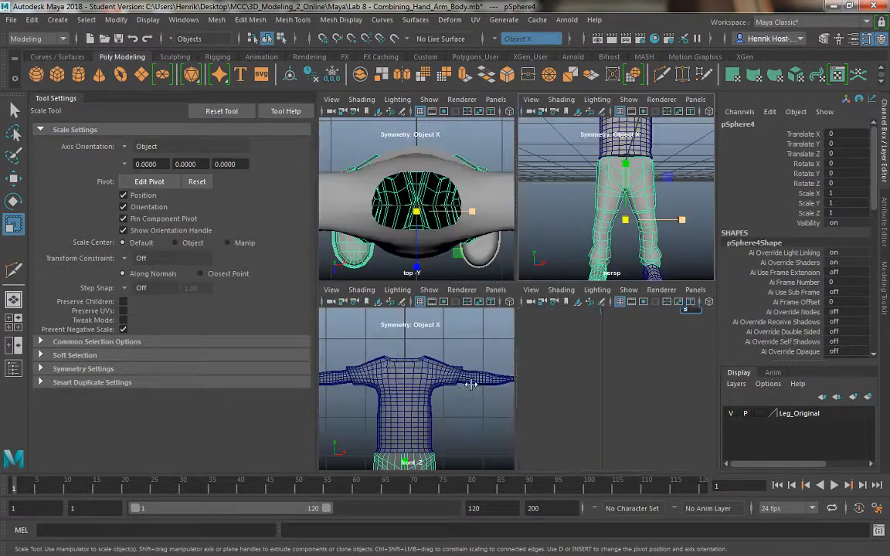
key(space)
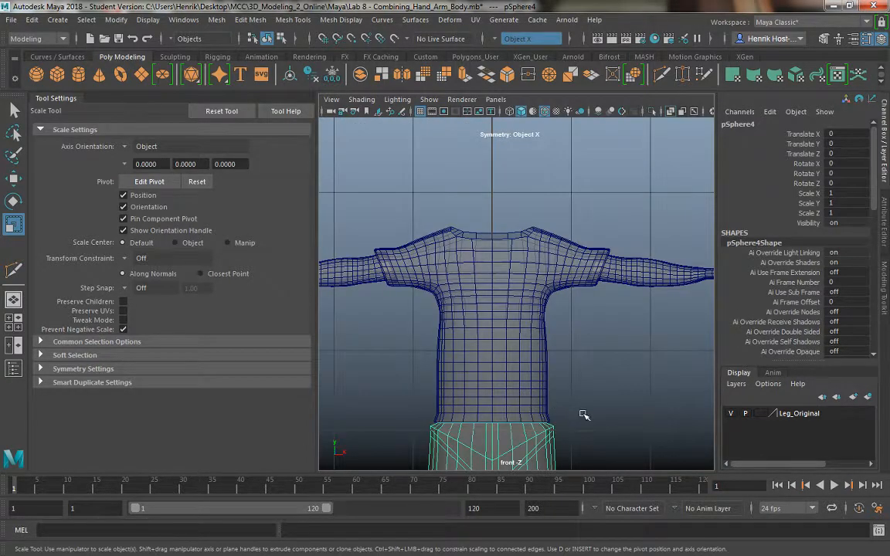
alt+middle_drag(584, 415, 567, 185)
alt+middle_drag(505, 278, 493, 257)
right_drag(488, 188, 475, 149)
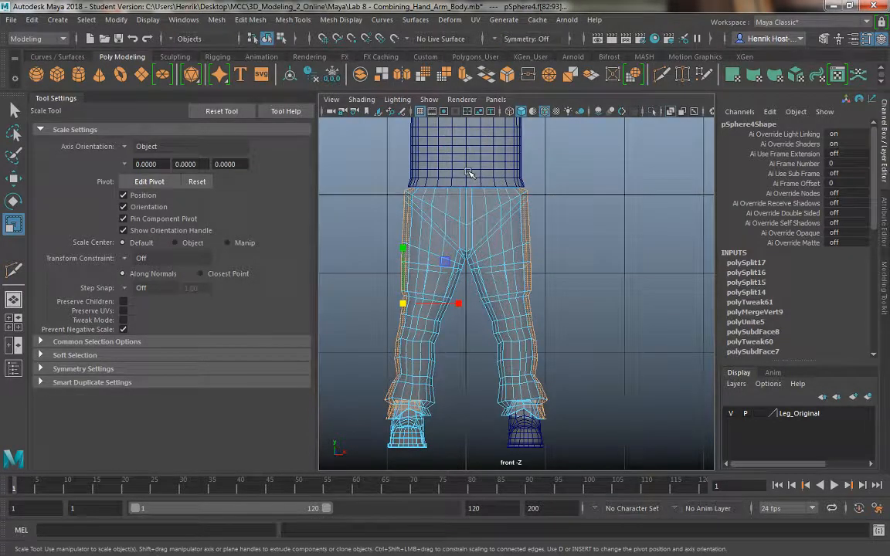
drag(634, 530, 633, 530)
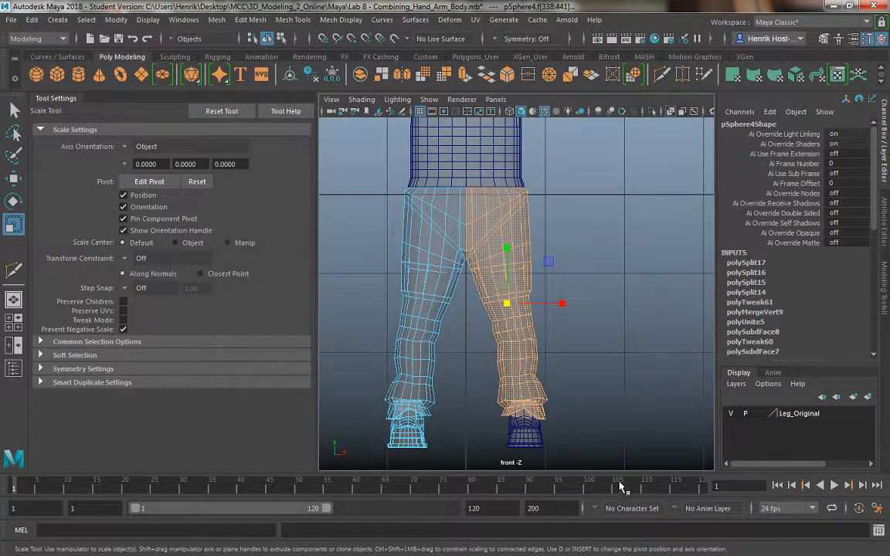
key(Delete)
Step: Return to object mode and delete the leftover separate shoe on the emptied side
right_drag(443, 203, 464, 171)
click(530, 417)
key(Delete)
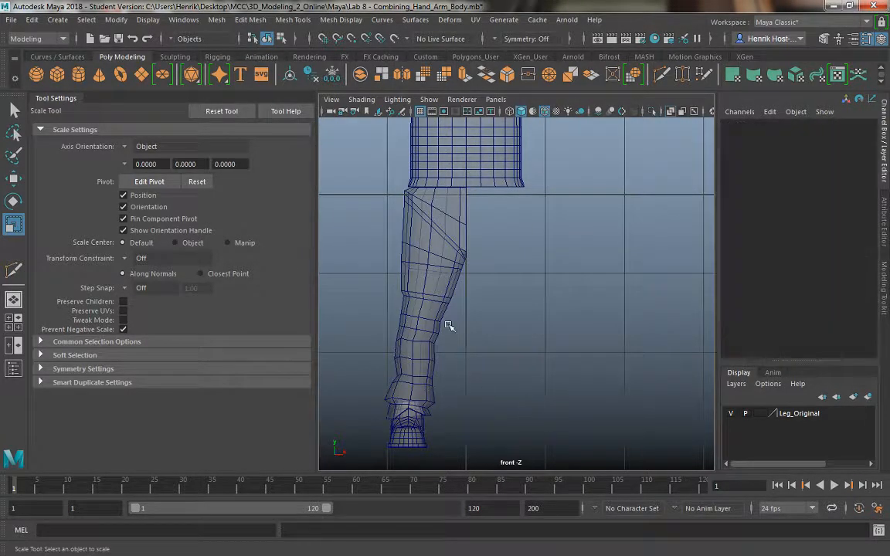
Step: Create a mirrored instance of the remaining leg and shoe half with Scale X set to -1
click(438, 328)
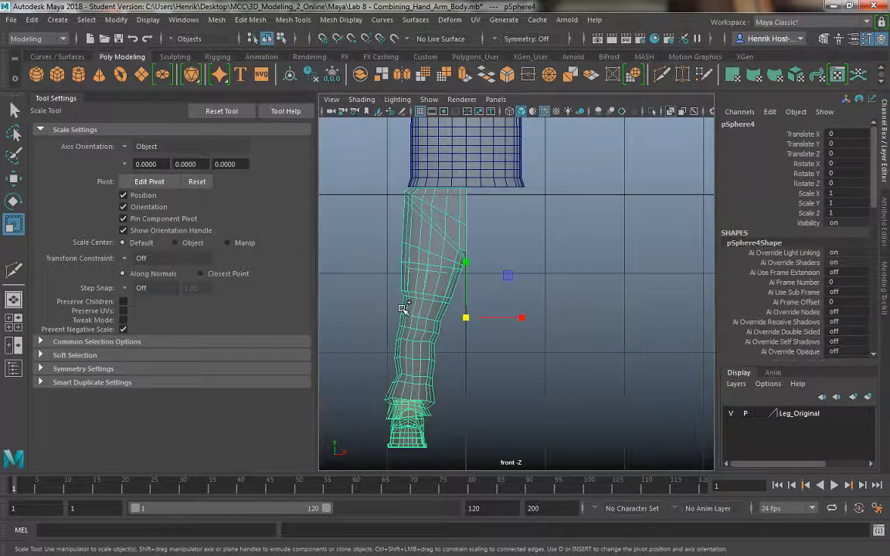
key(ctrl+shift+d)
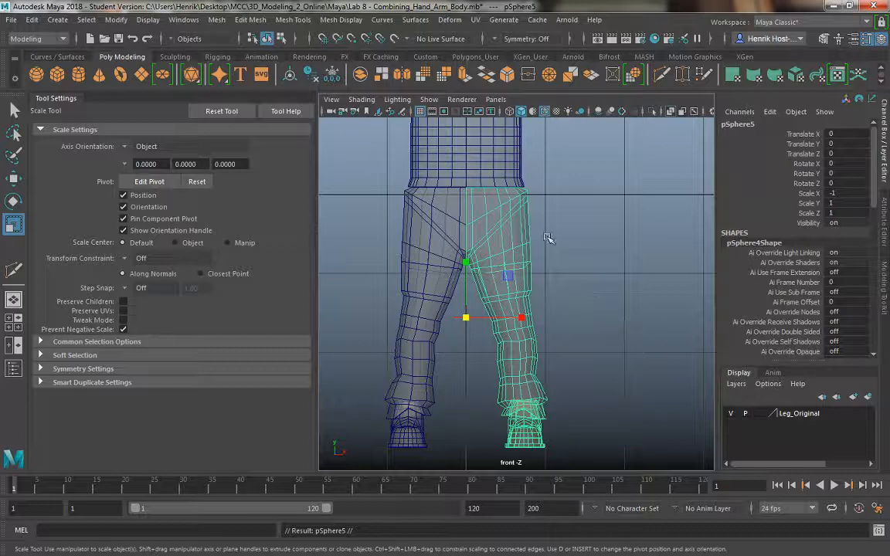
Step: Try to move the outer waist vertex of the original leg half with Soft Select on, and undo the move
shift+click(461, 223)
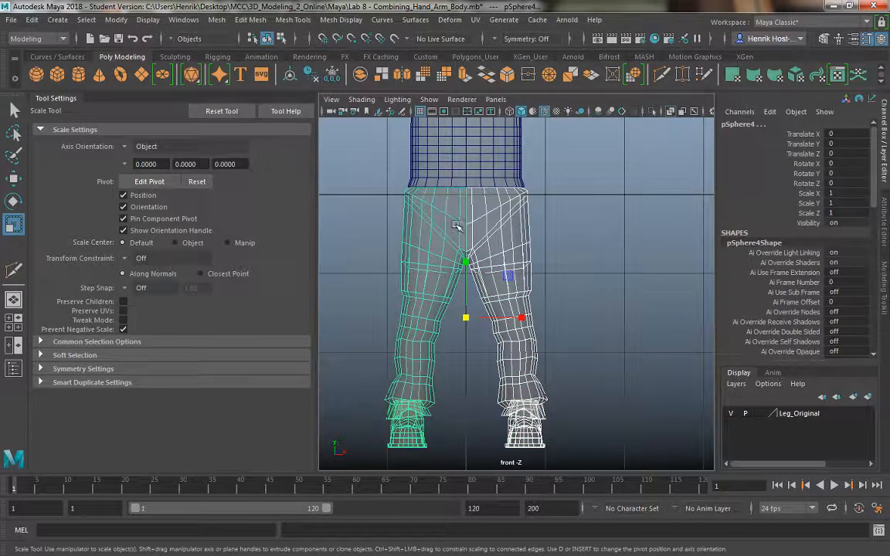
click(487, 229)
click(437, 198)
right_drag(437, 188, 397, 186)
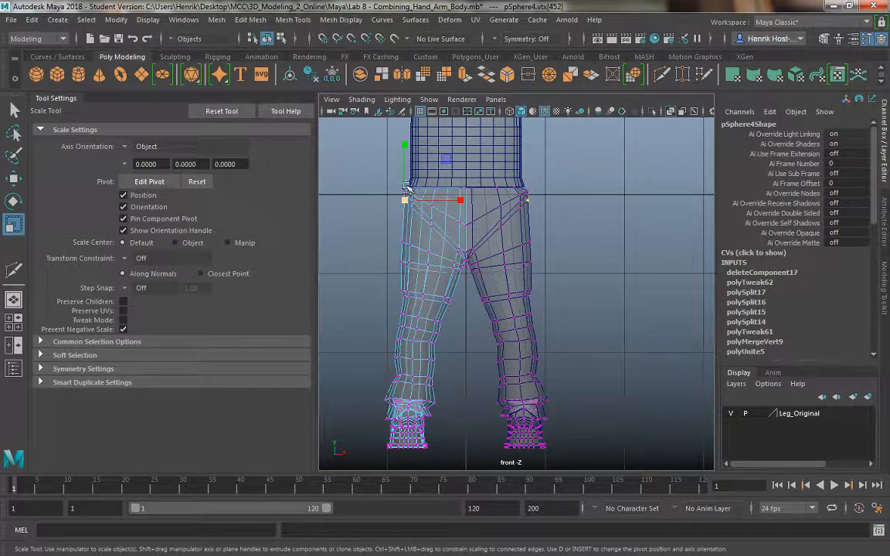
key(b)
key(w)
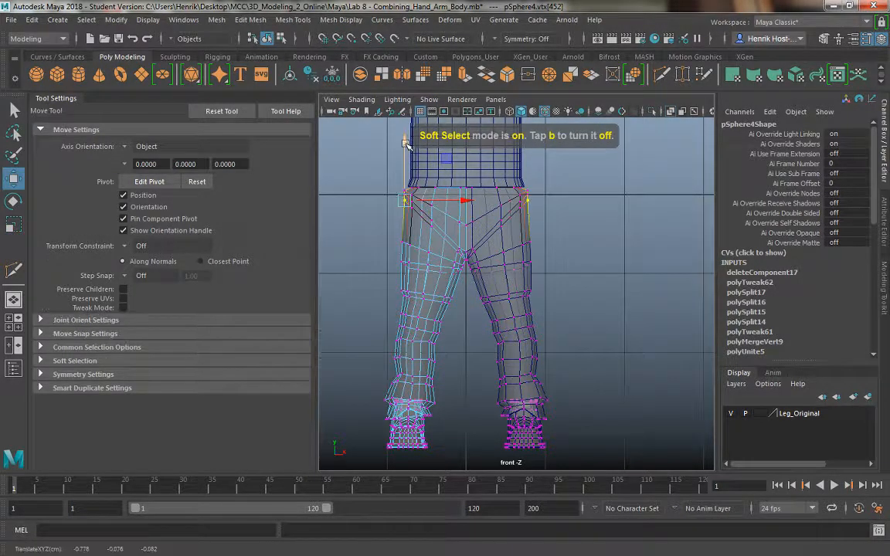
drag(407, 144, 408, 145)
key(ctrl+z)
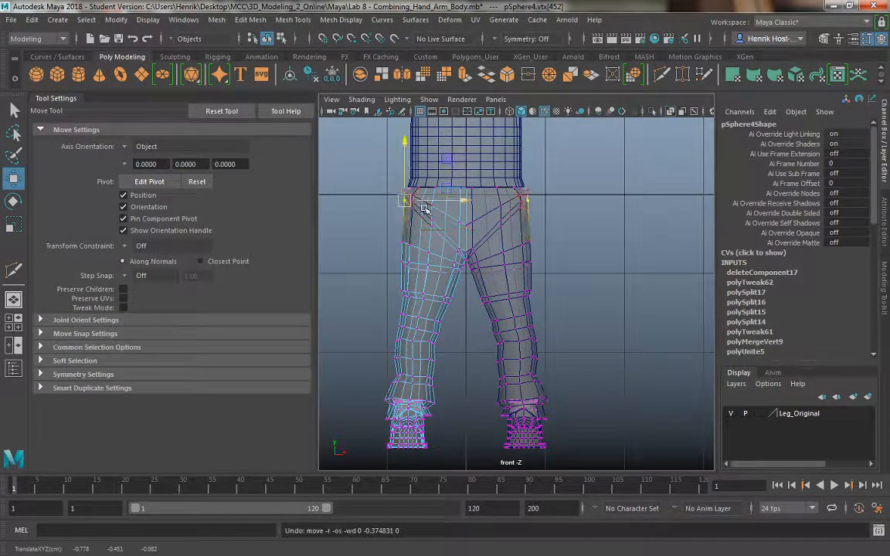
Step: Select both leg halves in object mode, combine them into one mesh and show it in the perspective view
right_drag(447, 233, 492, 174)
click(467, 237)
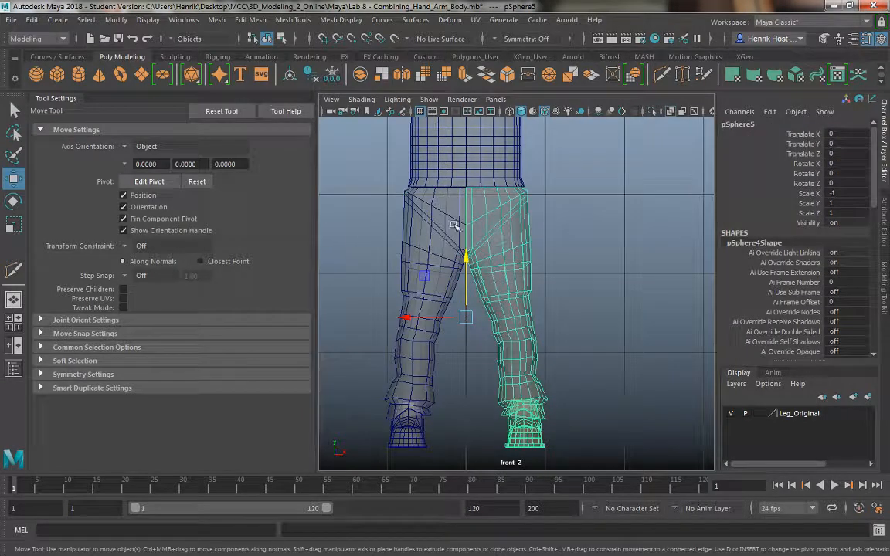
shift+click(462, 187)
click(362, 77)
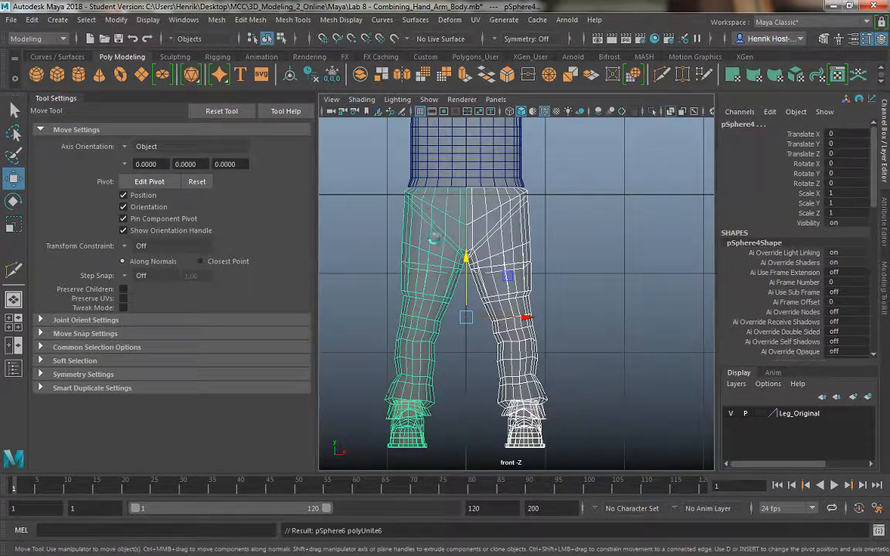
alt+drag(482, 227, 469, 218)
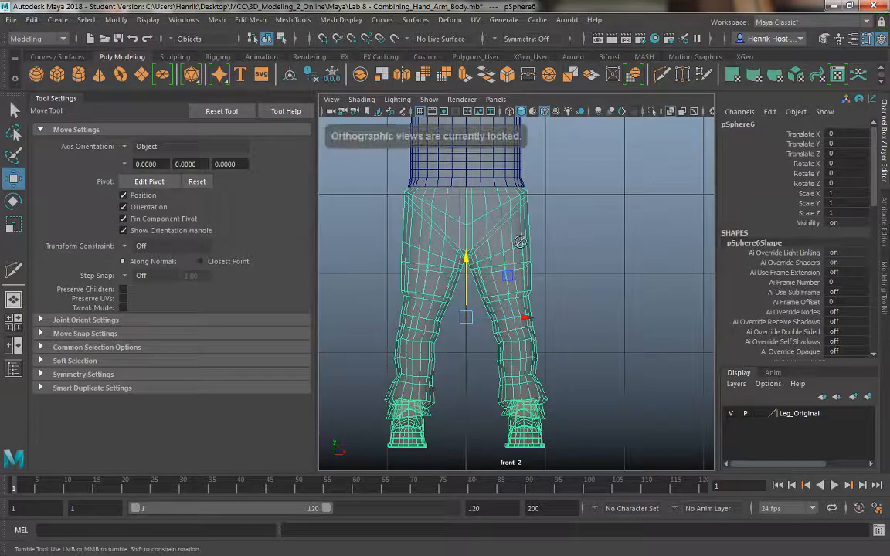
key(space)
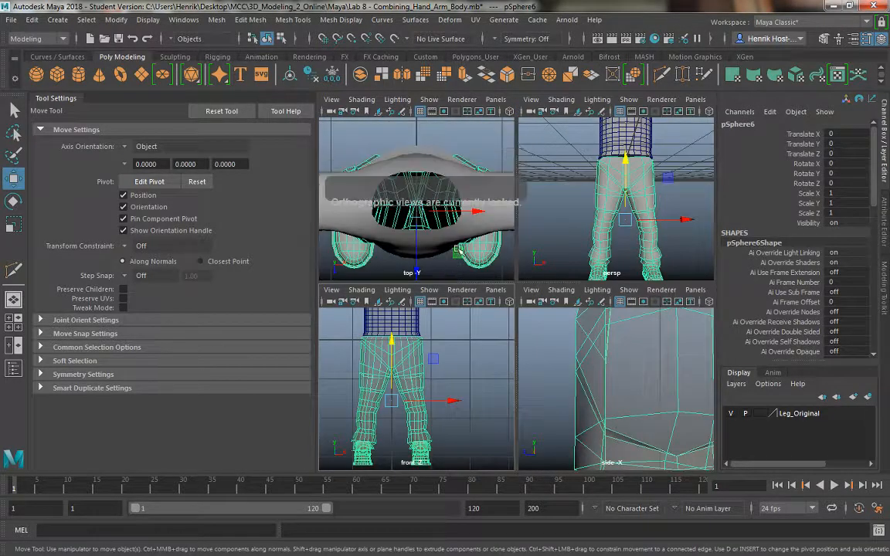
key(space)
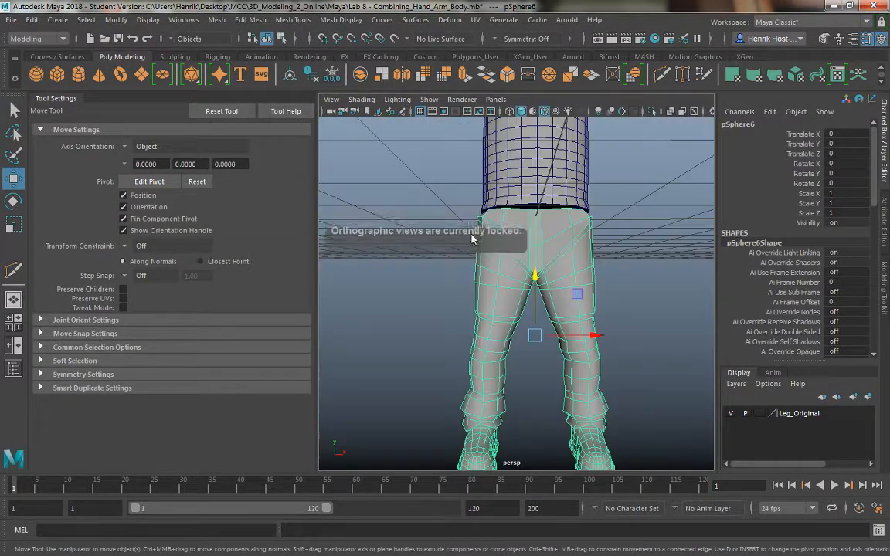
Step: Activate the Sculpt Tool on the combined trousers mesh
alt+drag(473, 238, 499, 247)
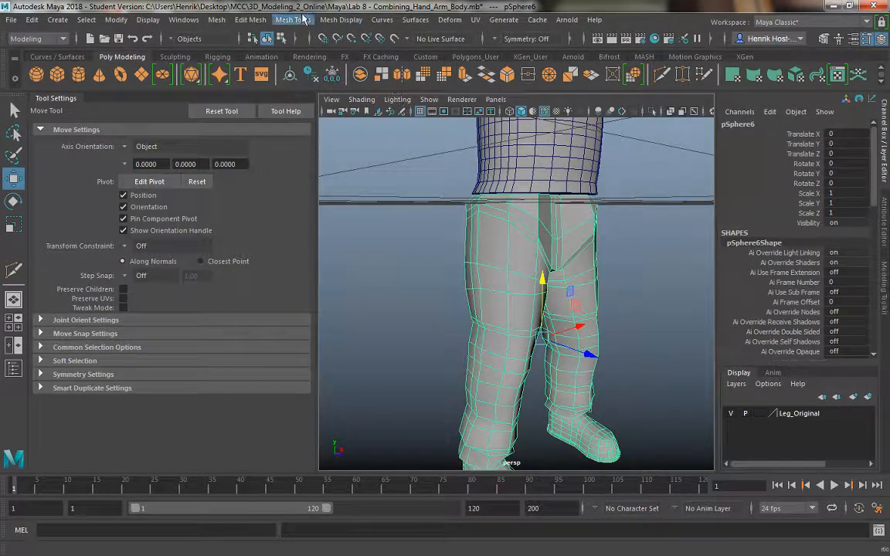
alt+drag(389, 240, 431, 229)
alt+drag(595, 210, 482, 204)
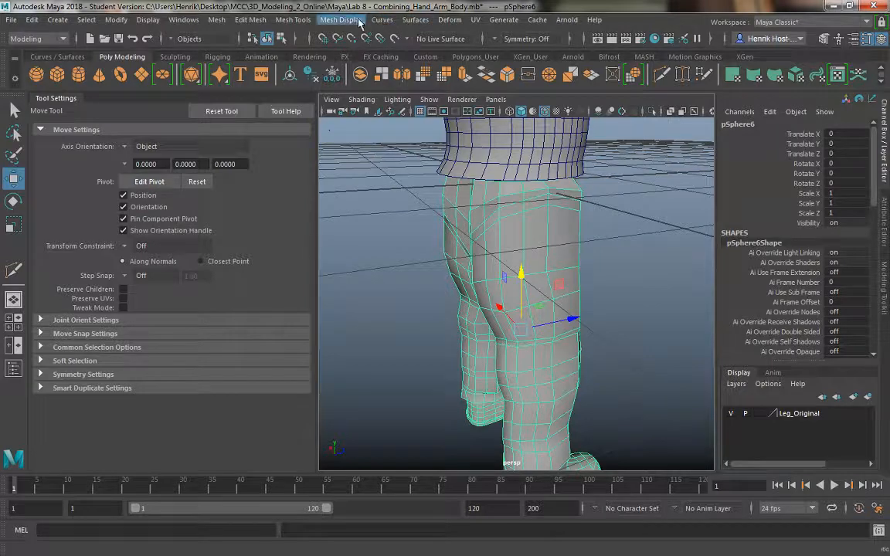
click(293, 20)
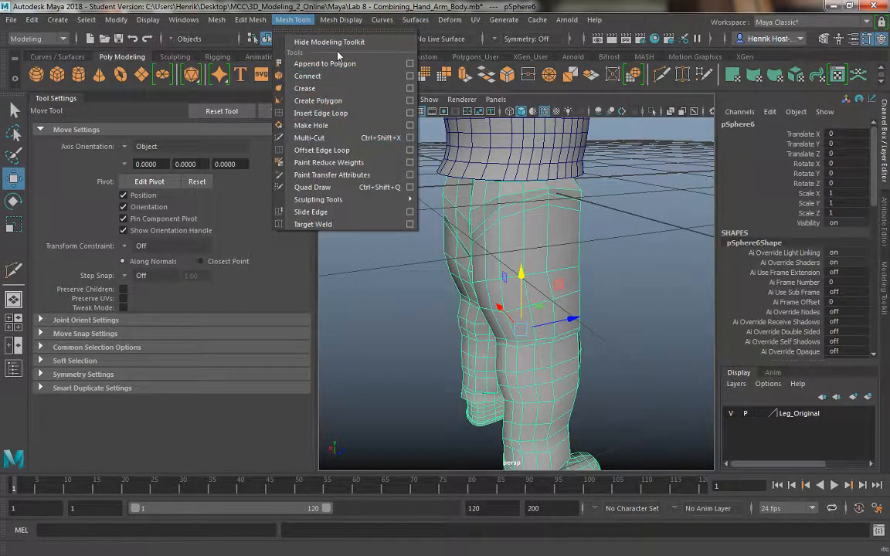
mouse_move(354, 199)
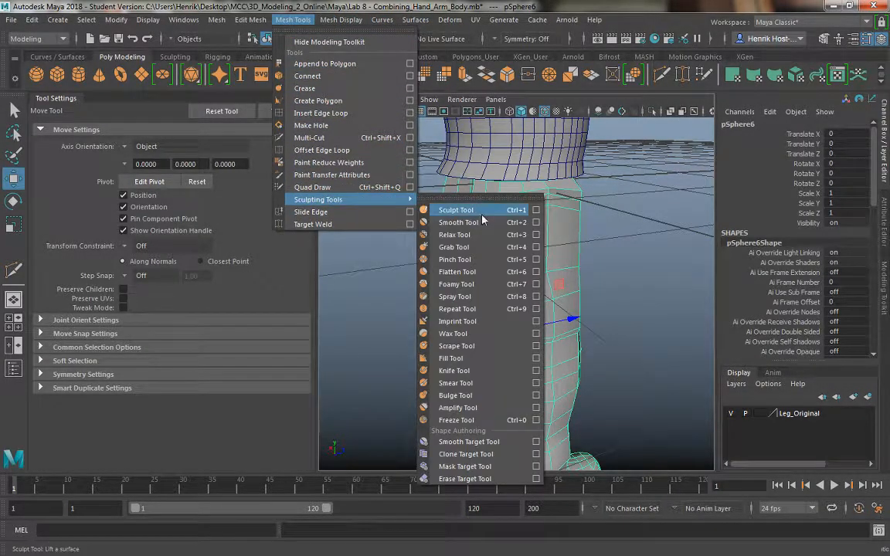
click(479, 212)
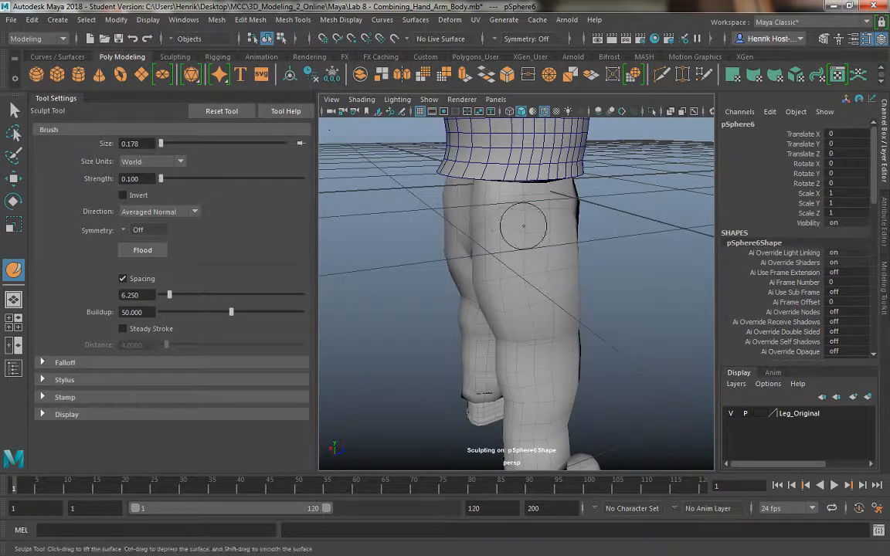
Step: Try to sculpt the centre seam at the back of the trousers, and undo the stroke
alt+drag(522, 225, 540, 219)
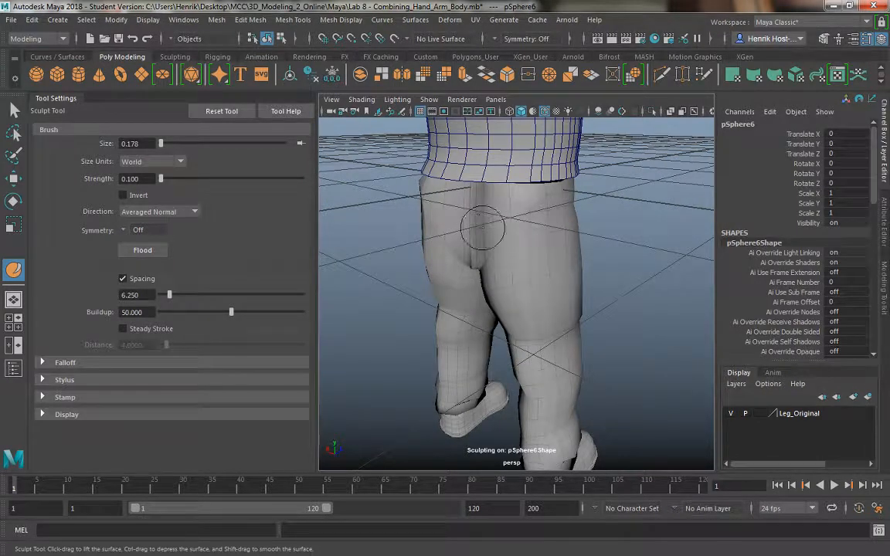
alt+drag(468, 237, 514, 233)
scroll(528, 243, up, 5)
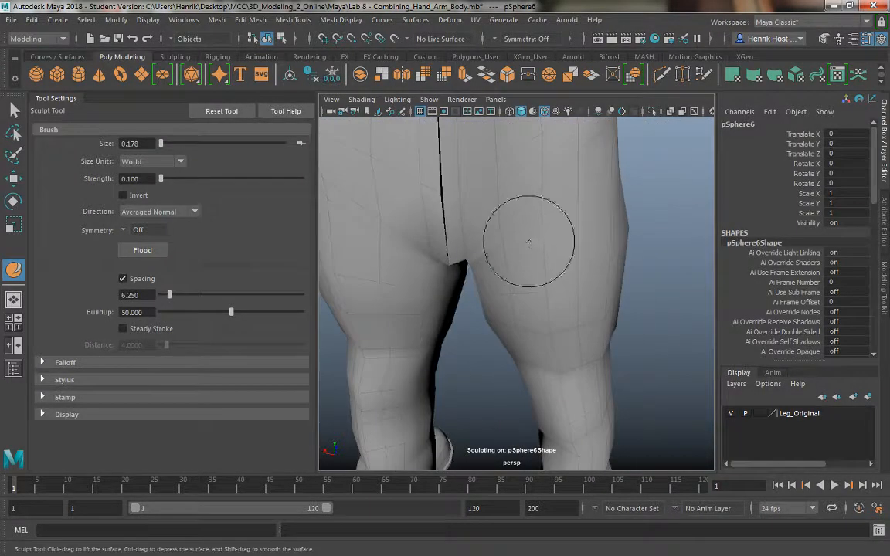
key(ctrl+z)
Step: Smooth the surface around the centre seam on the seat of the trousers with the Sculpt Tool
alt+drag(595, 219, 605, 201)
alt+middle_drag(572, 204, 572, 277)
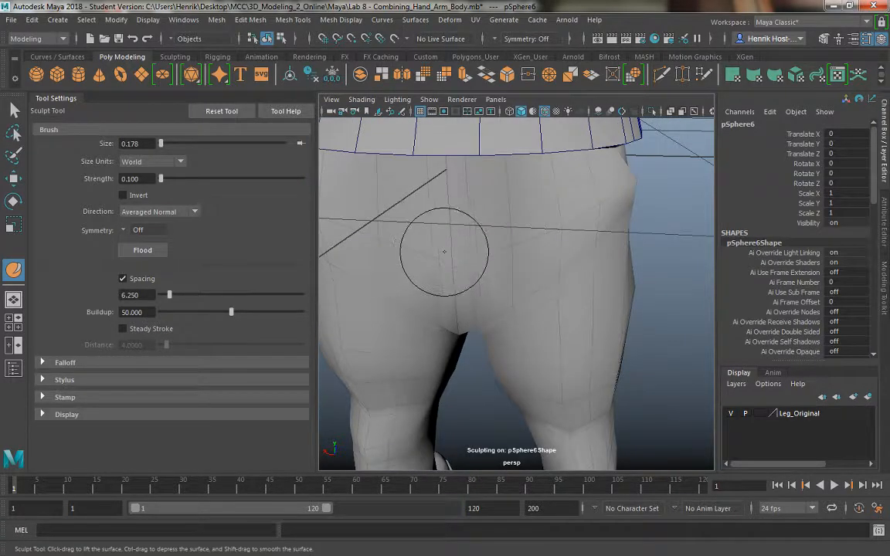
shift+drag(444, 252, 477, 274)
mouse_move(440, 248)
alt+mouse_down()
mouse_move(654, 243)
mouse_move(598, 236)
mouse_move(542, 188)
alt+mouse_up()
mouse_move(522, 256)
shift+mouse_down()
mouse_move(528, 270)
mouse_move(532, 244)
mouse_move(549, 258)
mouse_move(482, 261)
shift+mouse_up()
Step: Check the trousers from the front and undo the last sculpt stroke
alt+drag(541, 234, 421, 224)
alt+right_drag(420, 224, 348, 231)
alt+drag(543, 253, 390, 212)
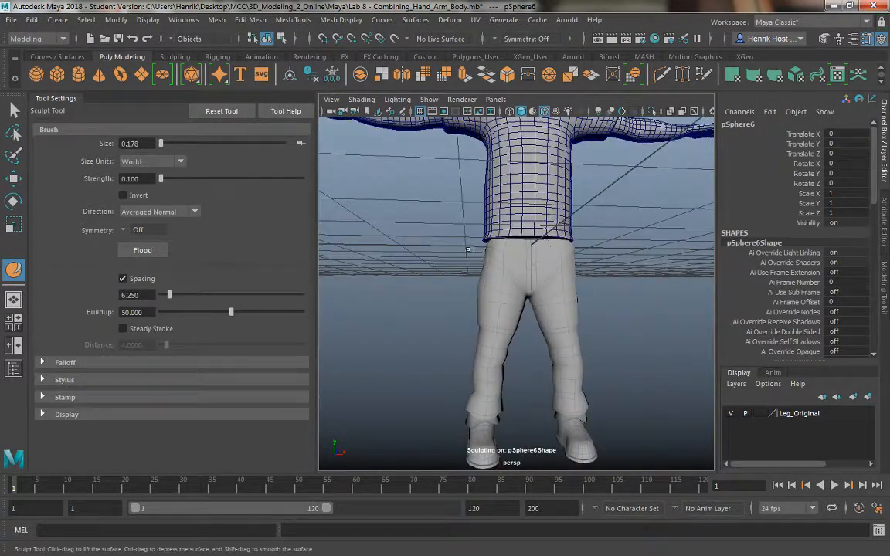
key(ctrl+z)
mouse_move(480, 274)
alt+right_down()
mouse_move(512, 275)
mouse_move(550, 329)
alt+right_up()
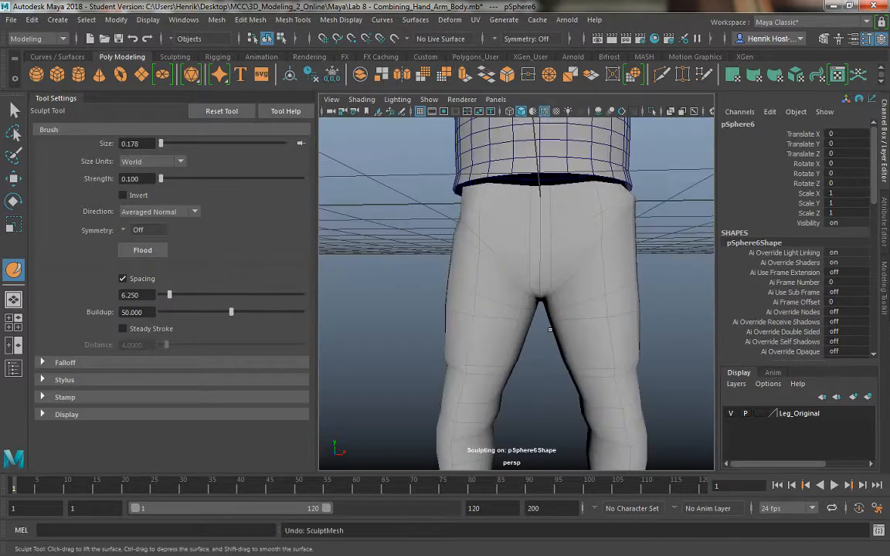
Step: Undo back past the previous combine, select both trouser halves and combine them again into one mesh
key(ctrl+z)
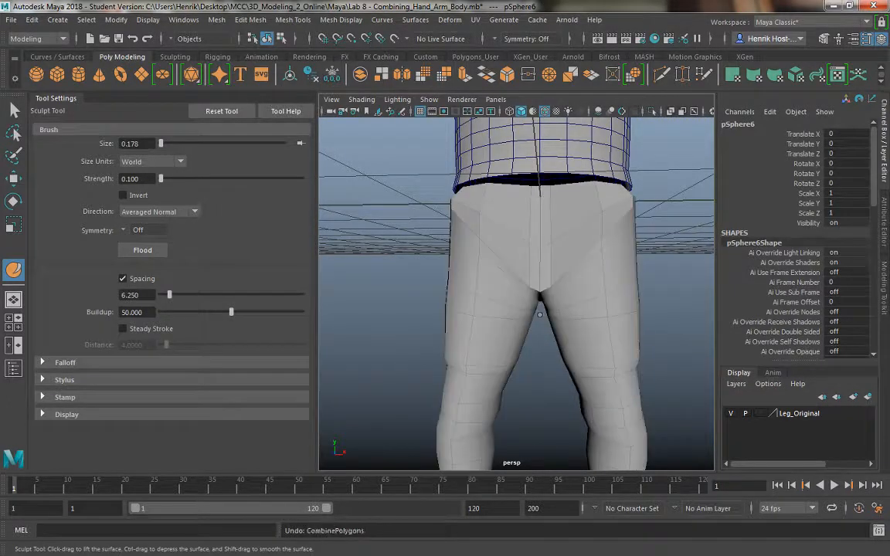
key(q)
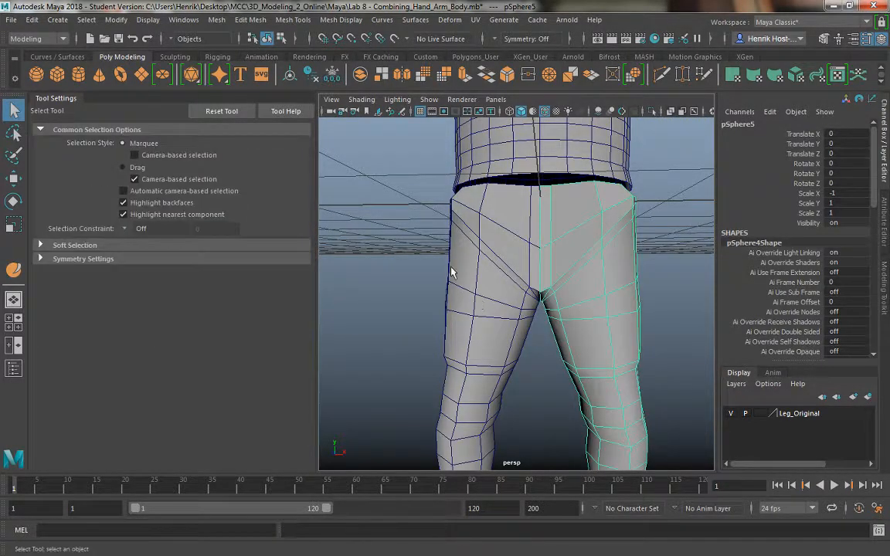
shift+click(588, 278)
alt+drag(466, 191, 438, 186)
alt+middle_drag(582, 363, 541, 194)
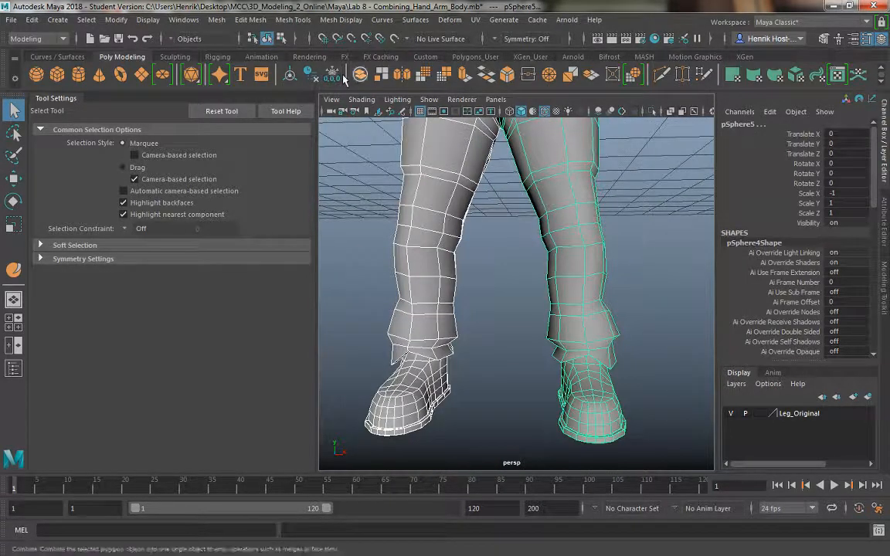
click(360, 75)
alt+middle_drag(522, 260, 516, 329)
alt+right_drag(516, 328, 491, 283)
alt+drag(491, 283, 504, 296)
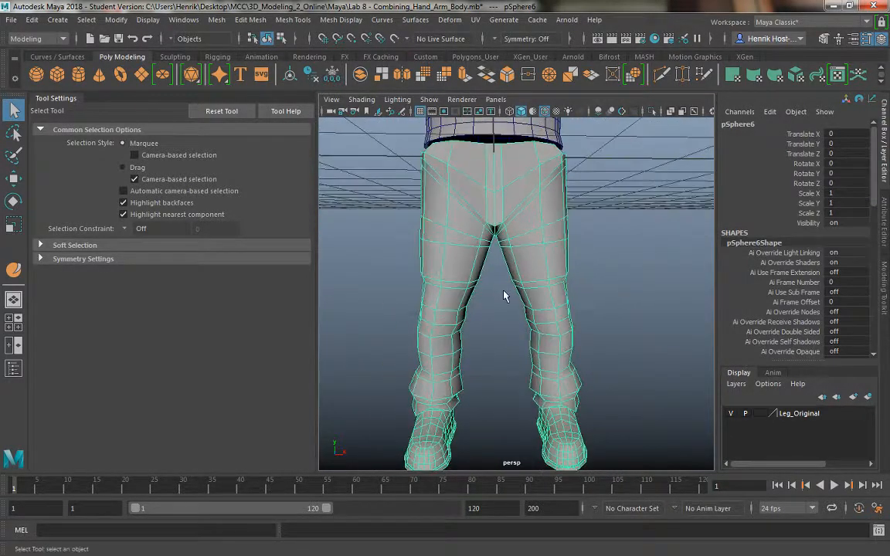
Step: Switch to the front view and select the vertices along the trousers' centre seam
key(space)
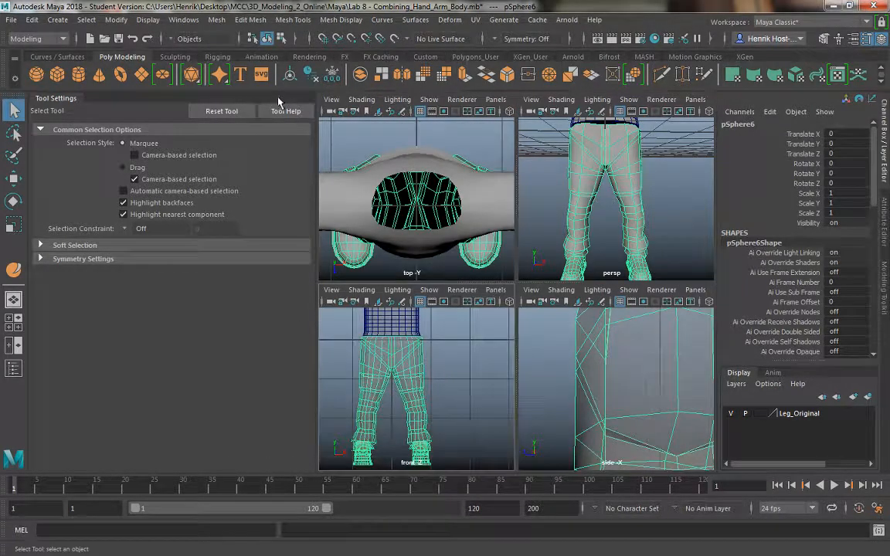
key(space)
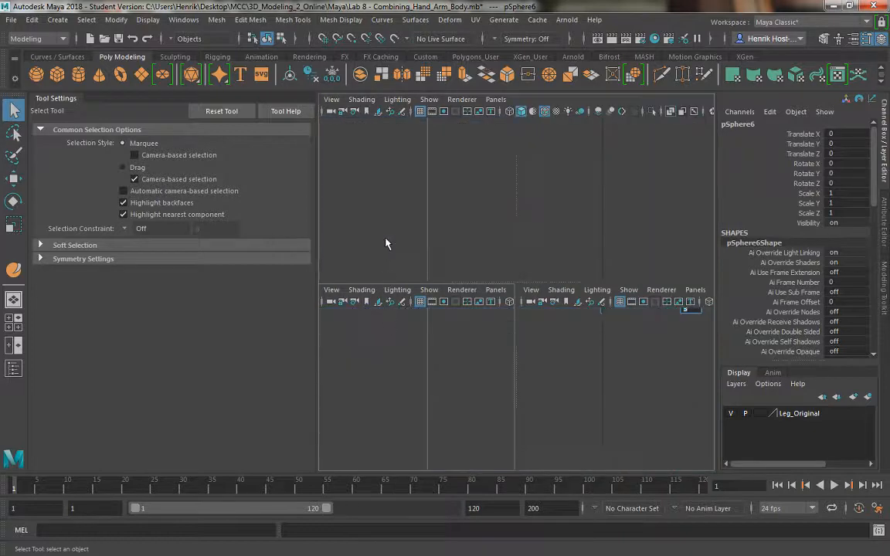
right_drag(438, 188, 440, 219)
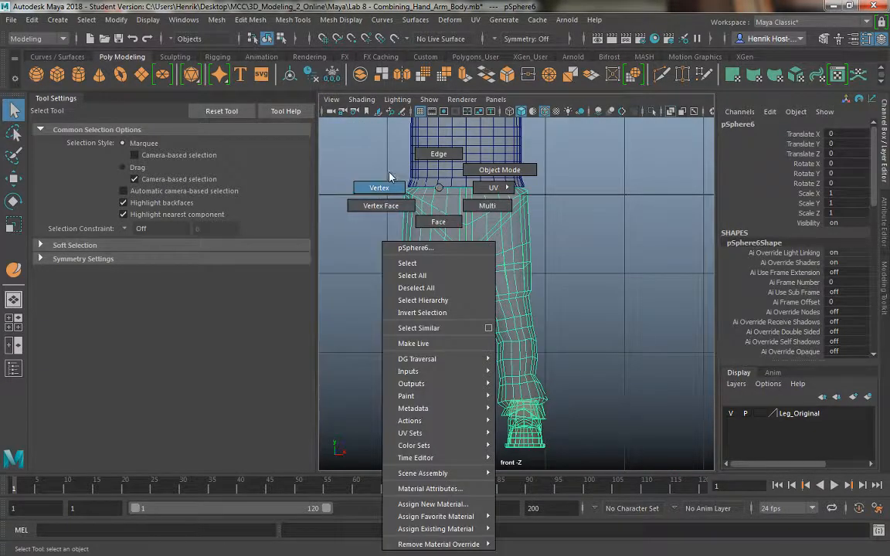
right_drag(390, 177, 388, 179)
drag(463, 239, 480, 267)
alt+right_drag(447, 238, 493, 363)
alt+middle_drag(420, 288, 474, 373)
alt+right_drag(388, 215, 417, 254)
alt+middle_drag(403, 232, 439, 333)
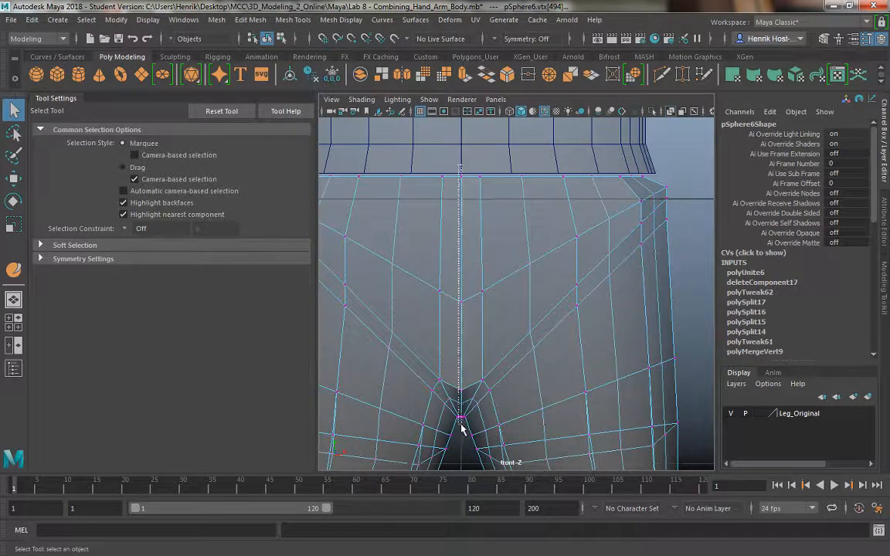
drag(462, 427, 477, 412)
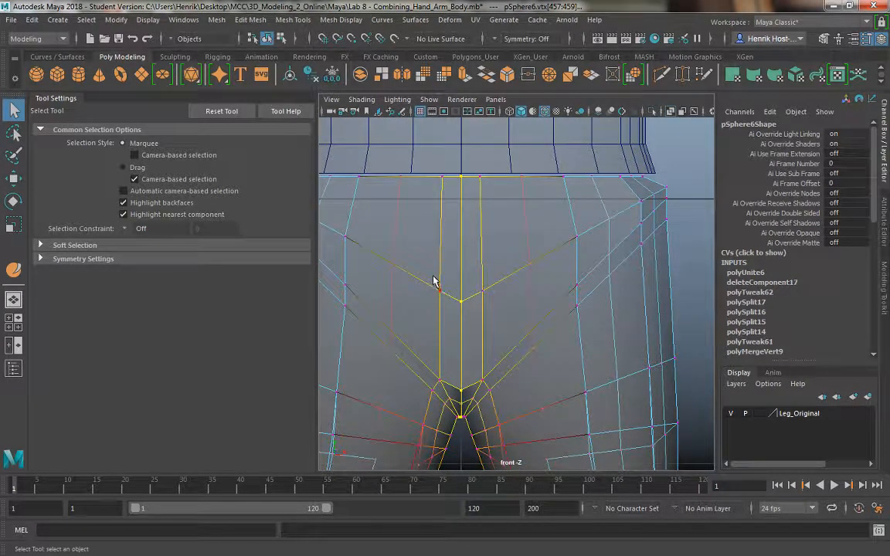
Step: Turn off soft selection and reselect only the centre seam vertices from the waist down to the crotch
key(b)
alt+middle_drag(440, 248, 436, 224)
alt+right_drag(435, 224, 476, 250)
alt+middle_drag(476, 250, 479, 259)
alt+middle_drag(433, 143, 439, 152)
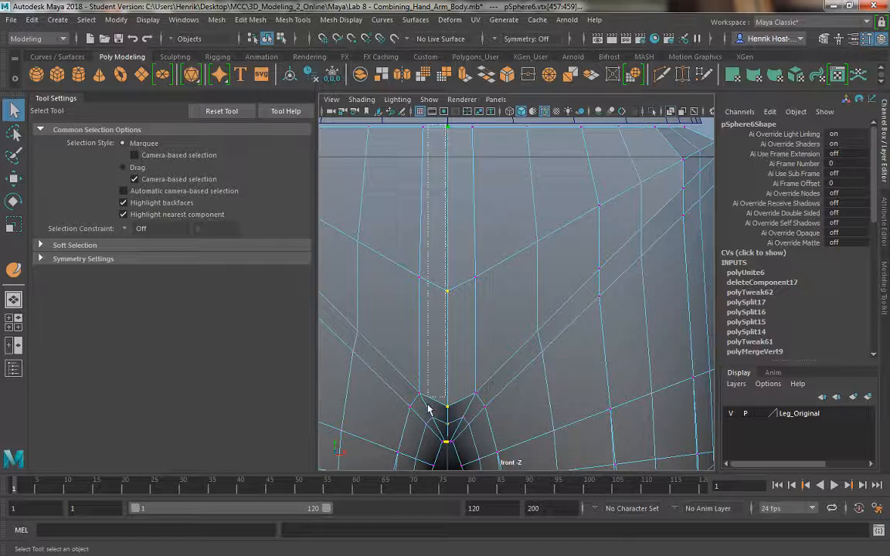
click(446, 463)
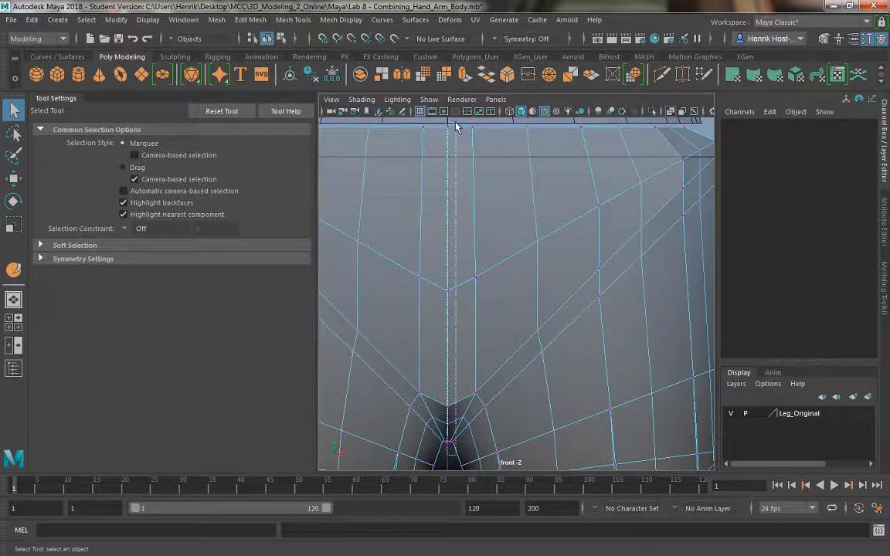
drag(447, 456, 450, 116)
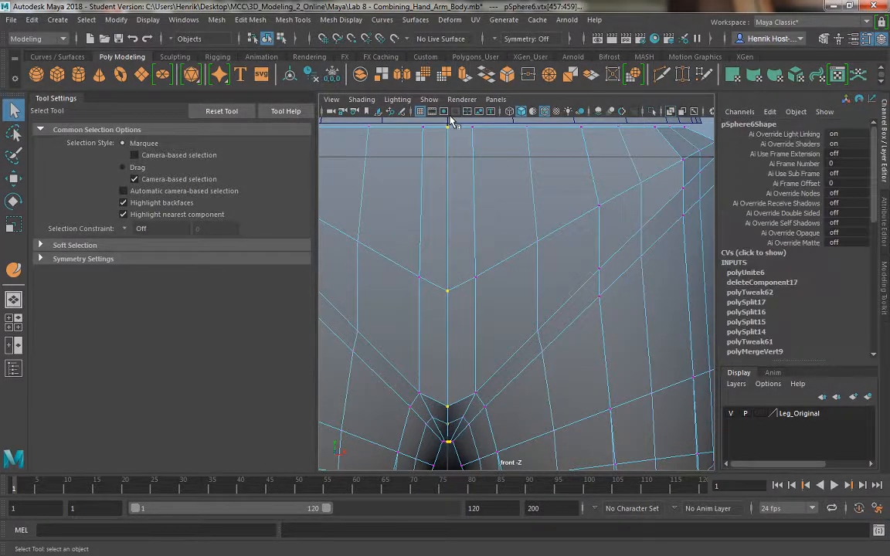
Step: Merge the selected centre seam vertices with a distance threshold of 0.01 and return the trousers to object mode
shift+right_click(424, 234)
alt+middle_drag(425, 234, 429, 185)
alt+right_drag(428, 185, 476, 378)
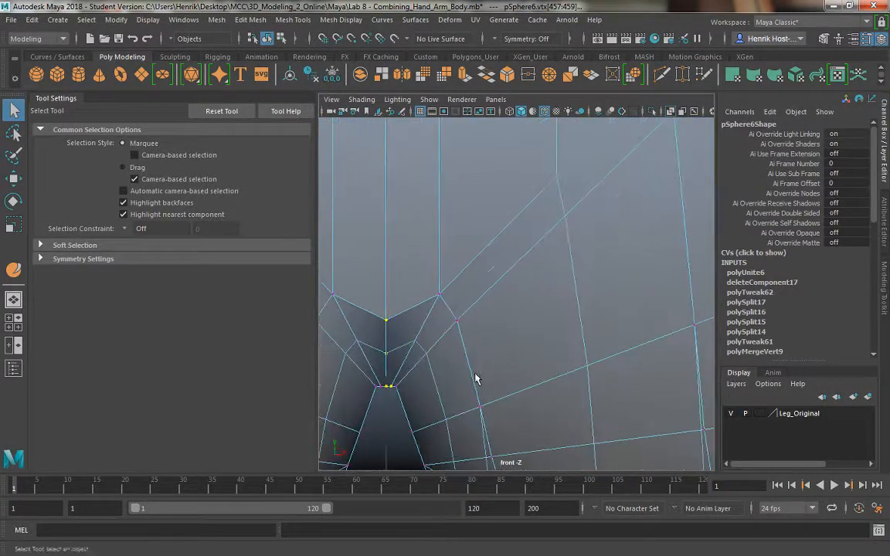
alt+middle_drag(475, 379, 539, 298)
alt+right_drag(539, 298, 533, 432)
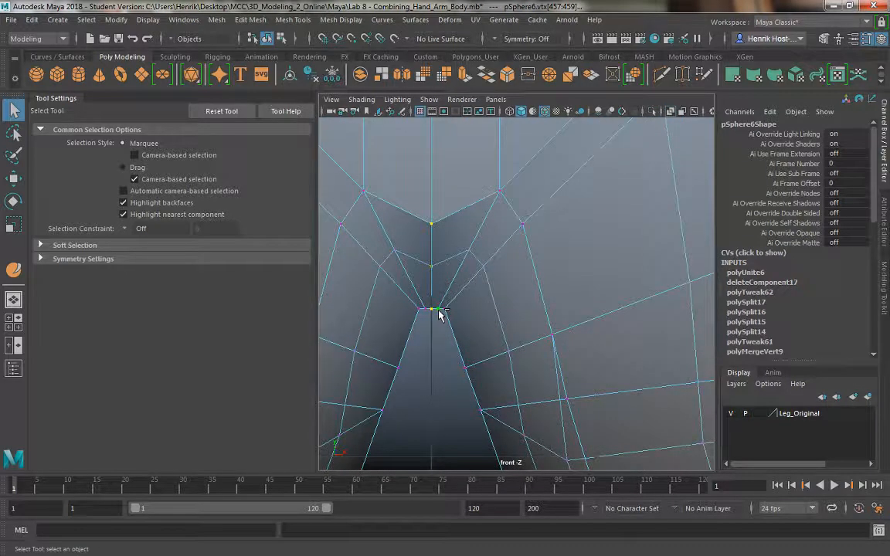
shift+right_drag(431, 340, 430, 268)
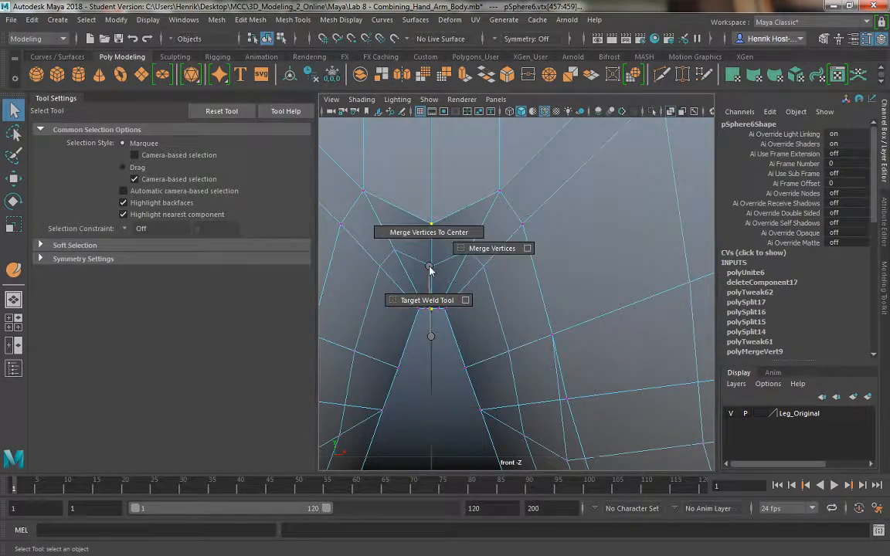
shift+right_drag(480, 246, 481, 246)
scroll(447, 327, down, 10)
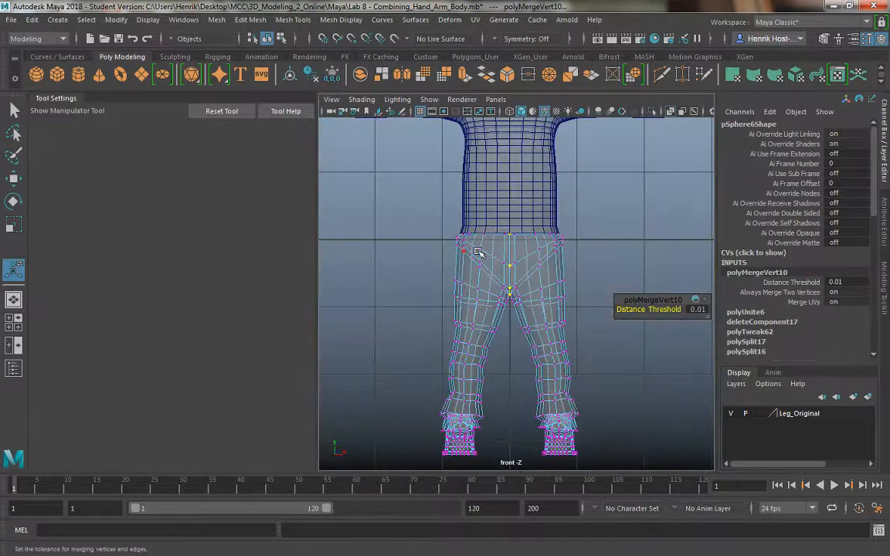
right_drag(479, 191, 539, 170)
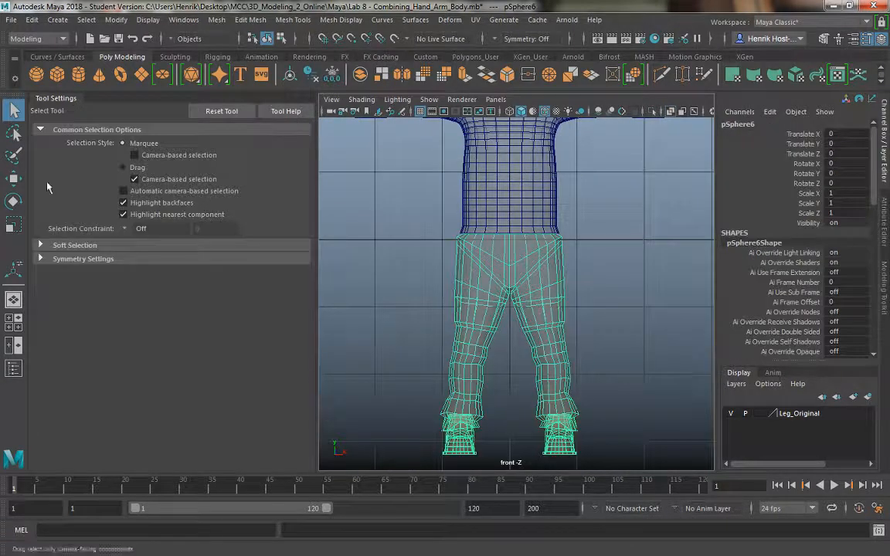
Step: Activate the Sculpt Tool on the merged trousers in the perspective view, with brush size 0.333 and Object X symmetry
click(298, 19)
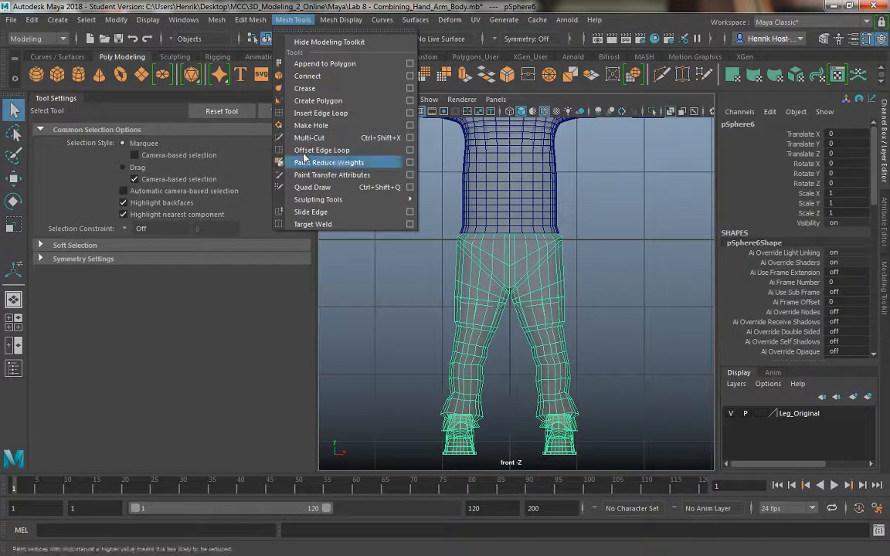
mouse_move(332, 200)
click(472, 210)
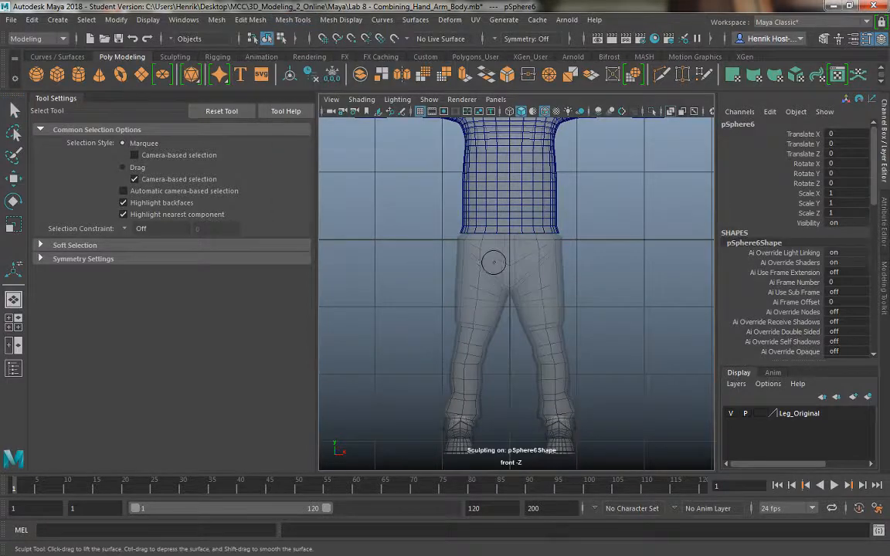
key(space)
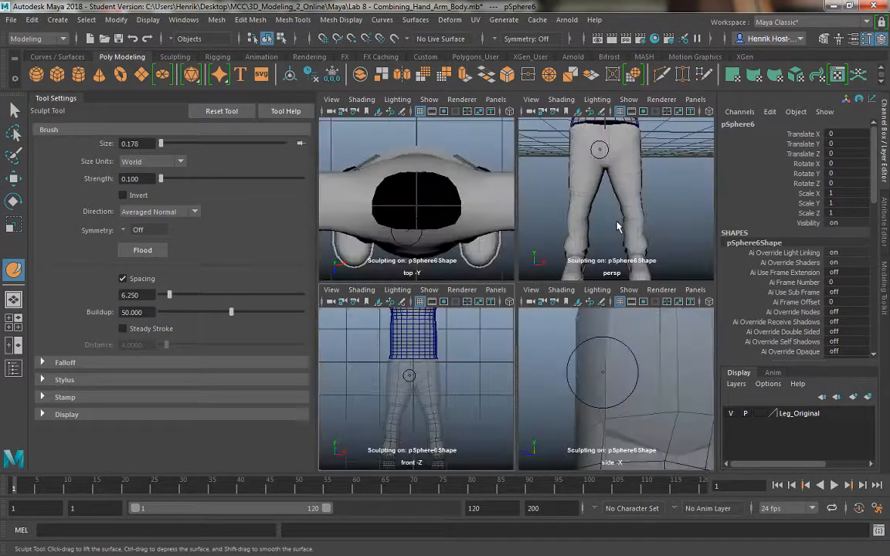
key(space)
mouse_move(576, 193)
alt+mouse_down()
mouse_move(485, 195)
mouse_move(623, 212)
mouse_move(477, 198)
alt+mouse_up()
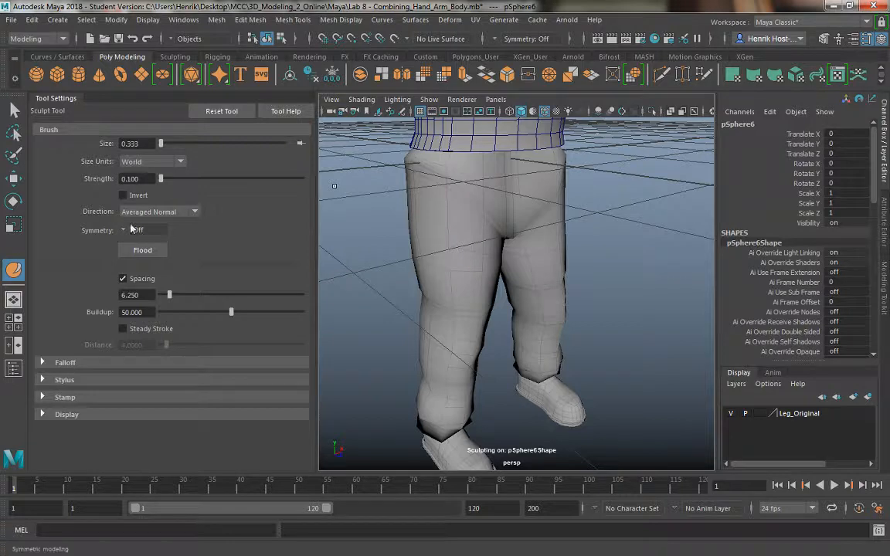
click(131, 229)
click(147, 242)
mouse_move(452, 233)
alt+mouse_down()
mouse_move(431, 228)
mouse_move(464, 206)
alt+mouse_up()
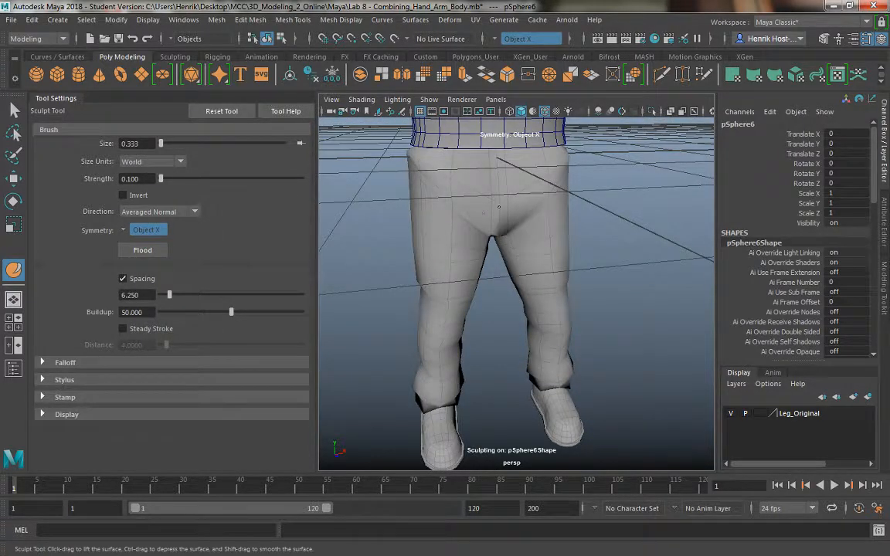
Step: Smooth the front of the trousers symmetrically around the hips and crotch
mouse_move(464, 176)
shift+mouse_down()
mouse_move(402, 159)
mouse_move(473, 197)
mouse_move(378, 163)
mouse_move(436, 174)
shift+mouse_up()
alt+drag(370, 170, 489, 188)
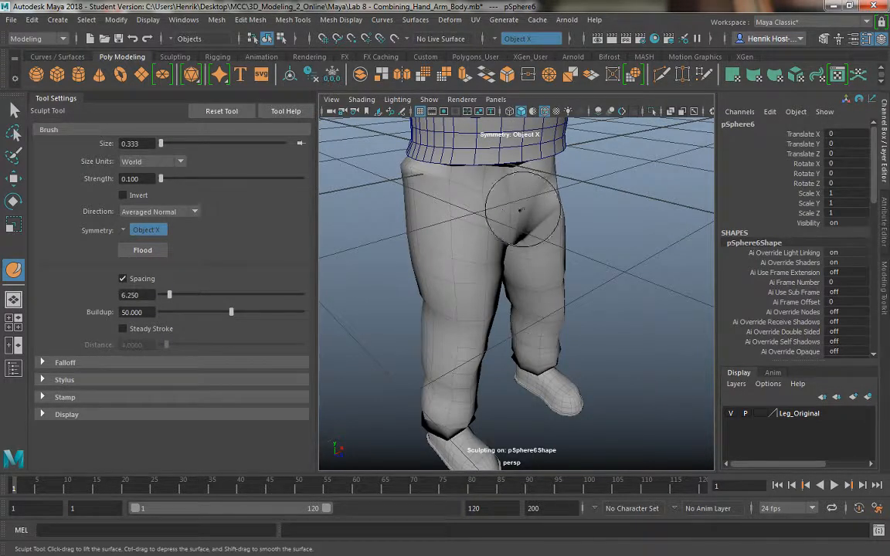
alt+drag(451, 202, 469, 207)
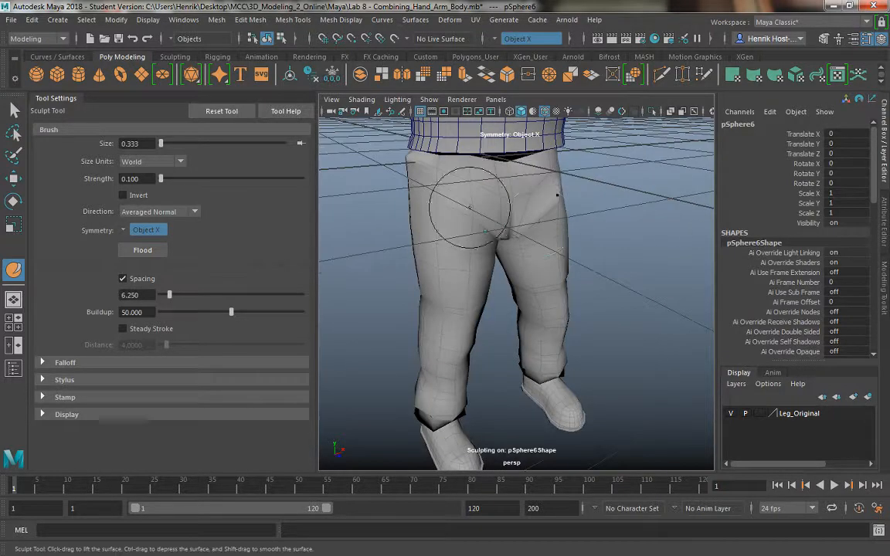
alt+drag(565, 222, 411, 246)
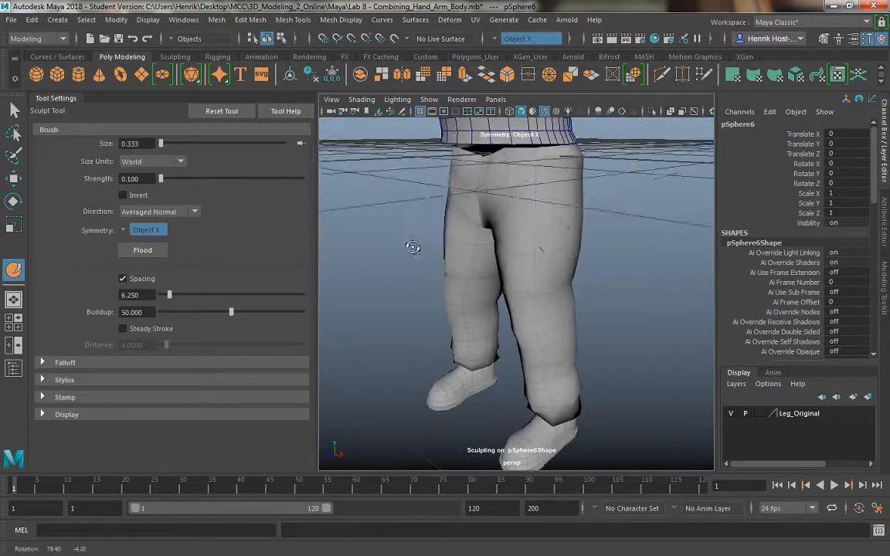
Step: Smooth and flatten the seat of the trousers symmetrically, working from the back and the sides
mouse_move(520, 215)
alt+mouse_down()
mouse_move(533, 183)
mouse_move(482, 183)
mouse_move(528, 186)
mouse_move(483, 198)
mouse_move(523, 196)
alt+mouse_up()
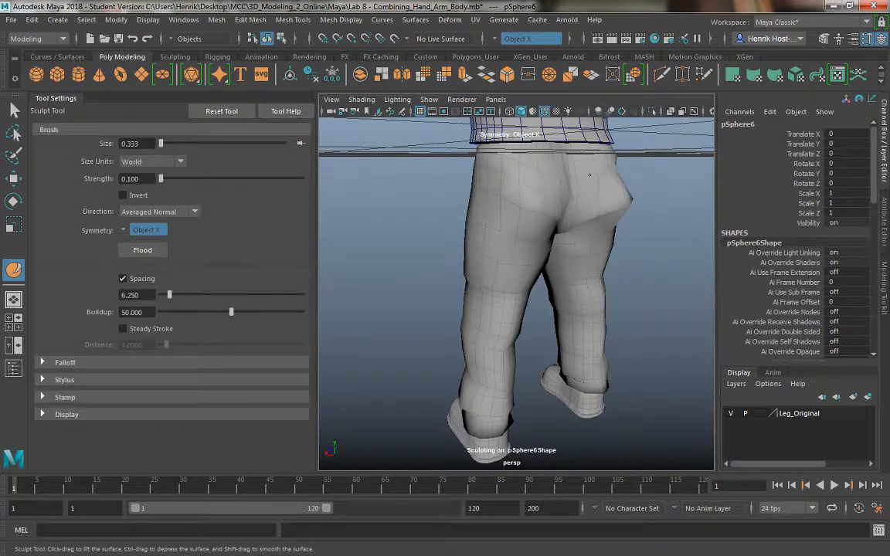
mouse_move(576, 209)
alt+mouse_down()
mouse_move(536, 199)
mouse_move(590, 190)
mouse_move(564, 186)
alt+mouse_up()
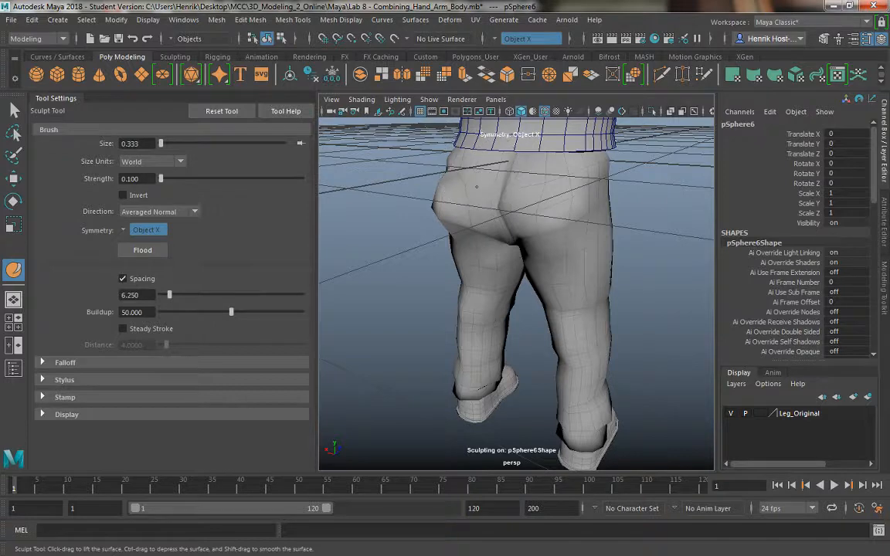
mouse_move(498, 177)
alt+mouse_down()
mouse_move(404, 215)
mouse_move(488, 232)
mouse_move(454, 213)
alt+mouse_up()
alt+drag(466, 250, 510, 266)
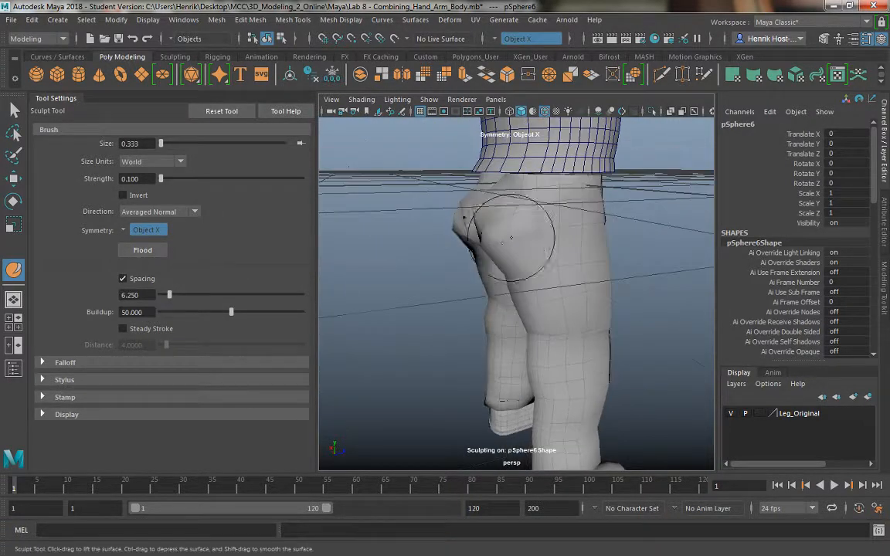
alt+drag(468, 210, 502, 256)
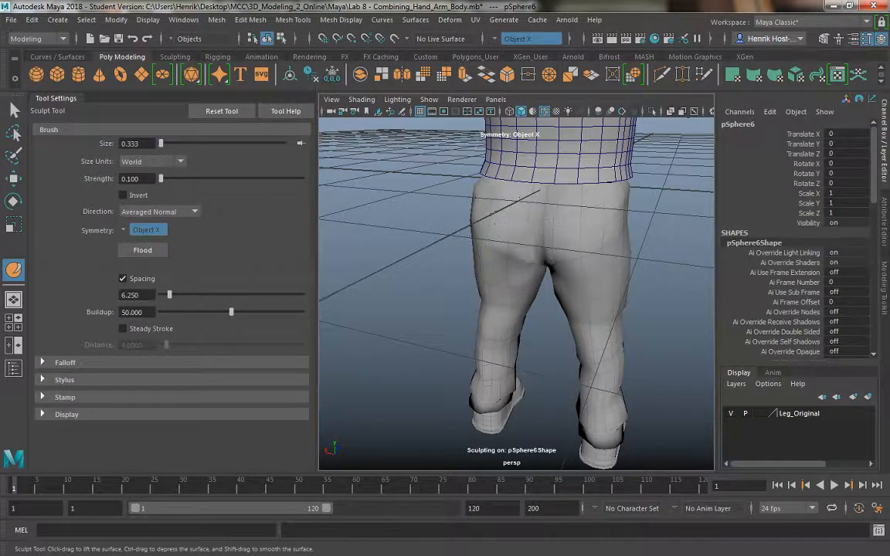
Step: Refine the centre crease and outer hips at the back of the trousers with the Sculpt Tool
alt+drag(499, 234, 532, 211)
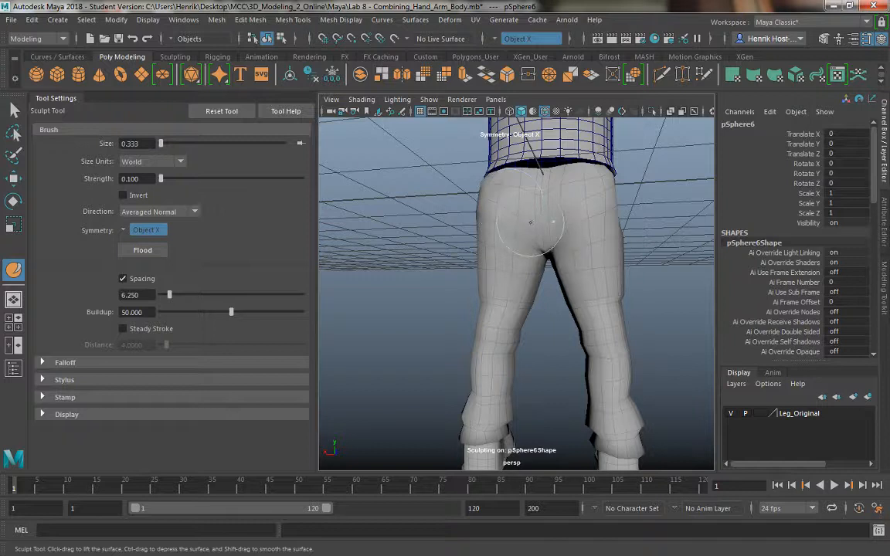
drag(531, 222, 547, 229)
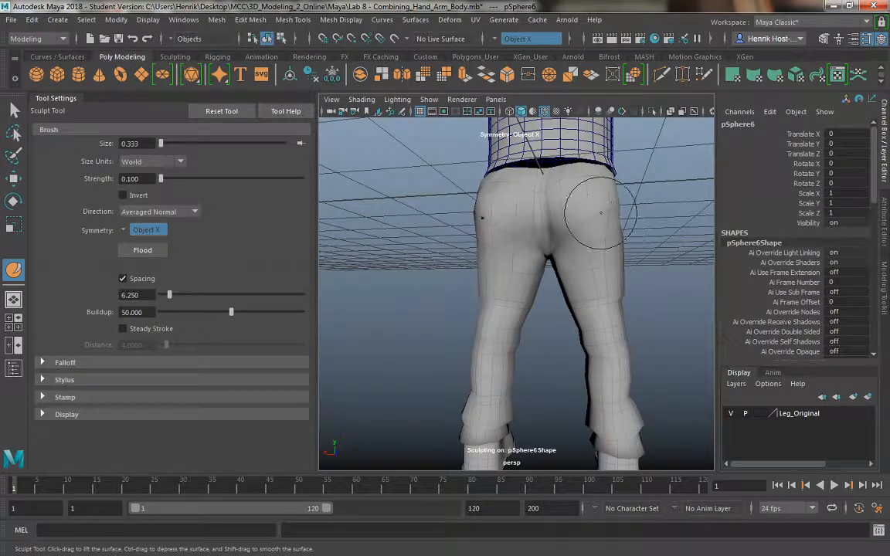
mouse_move(603, 216)
alt+mouse_down()
mouse_move(526, 239)
mouse_move(485, 225)
mouse_move(510, 266)
mouse_move(468, 268)
mouse_move(709, 277)
mouse_move(560, 196)
alt+mouse_up()
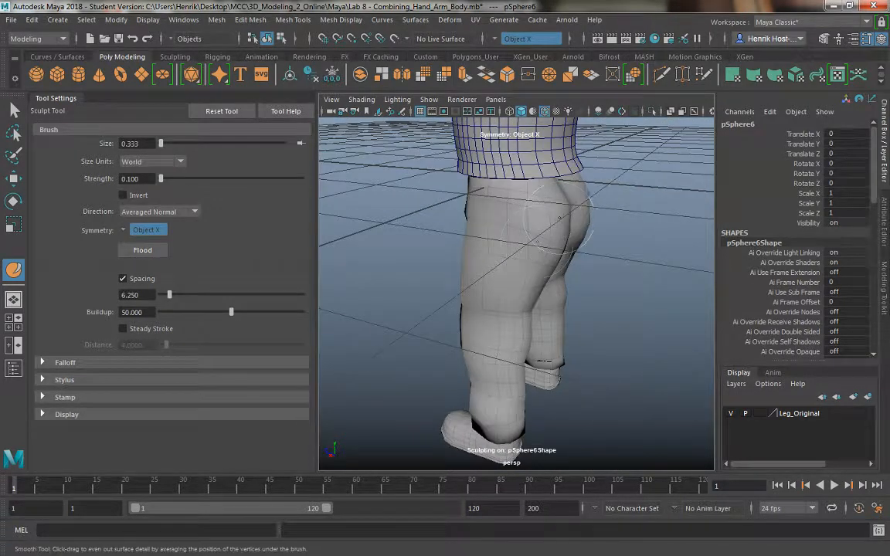
alt+drag(512, 239, 468, 241)
Step: Leave the Sculpt Tool and inspect the trousers' mesh around the front and back
click(14, 110)
click(574, 274)
click(460, 242)
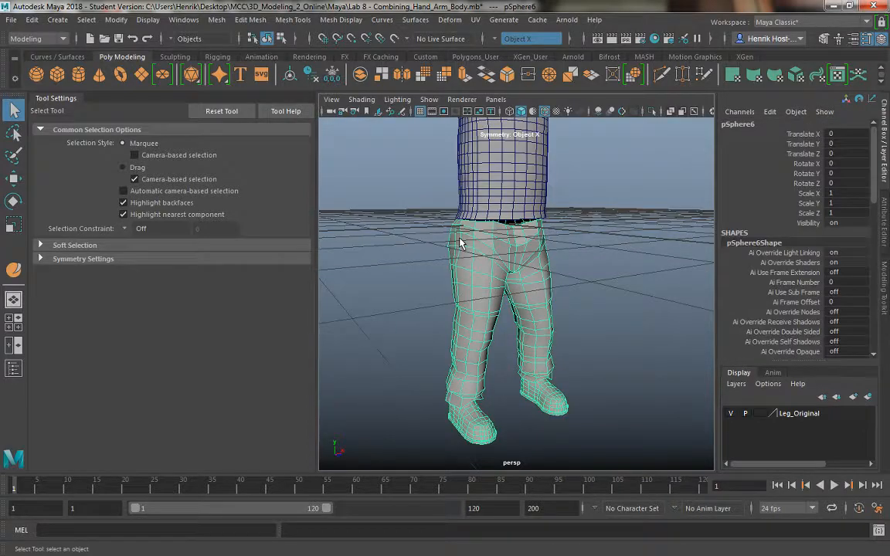
mouse_move(459, 243)
shift+right_down()
mouse_move(538, 264)
mouse_move(587, 246)
shift+right_up()
click(575, 248)
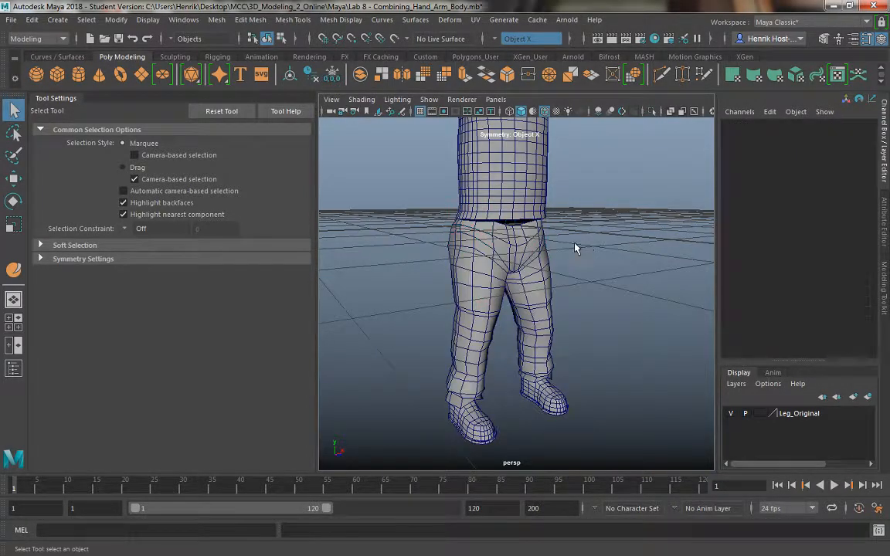
alt+drag(574, 248, 562, 251)
alt+drag(474, 282, 562, 301)
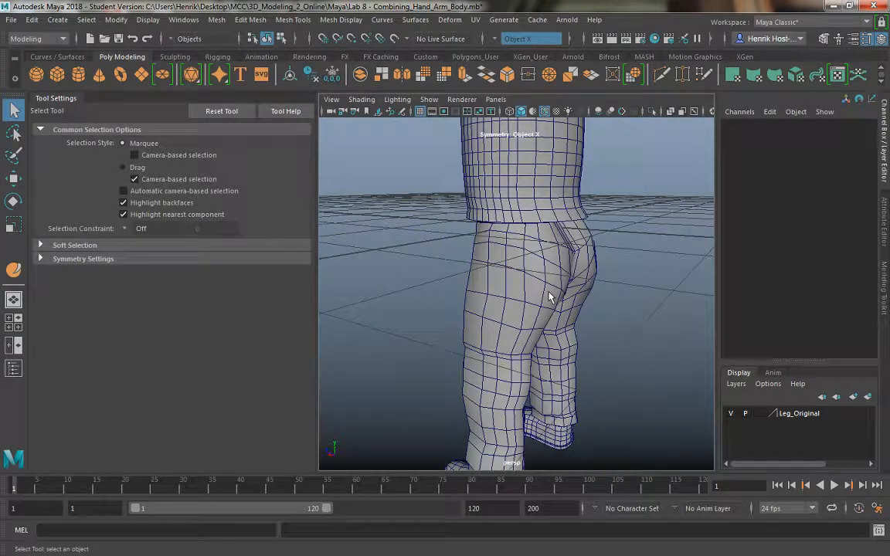
Step: Inspect the trousers' waist and the shirt's hem from the front and back to compare their edge flow
alt+drag(505, 313, 623, 317)
scroll(519, 285, up, 3)
alt+drag(518, 285, 628, 324)
alt+middle_drag(578, 303, 600, 328)
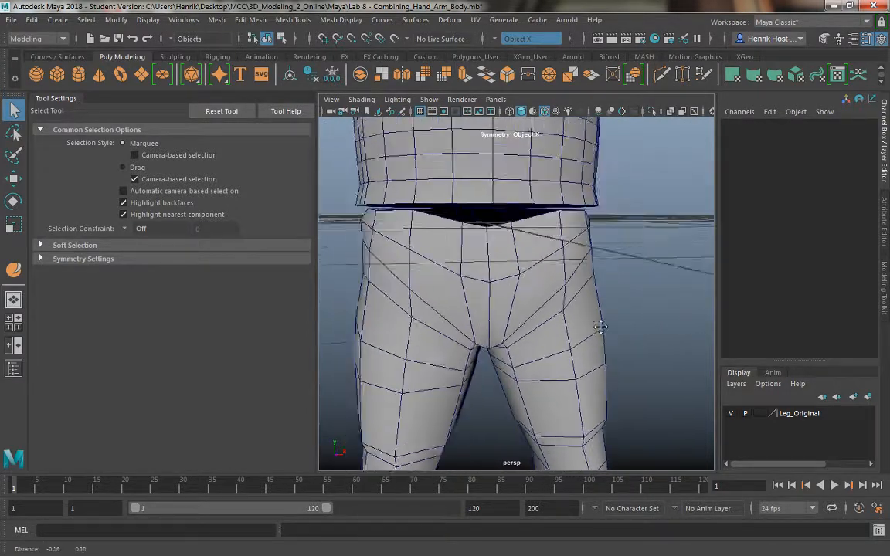
alt+drag(601, 327, 518, 296)
scroll(532, 274, up, 6)
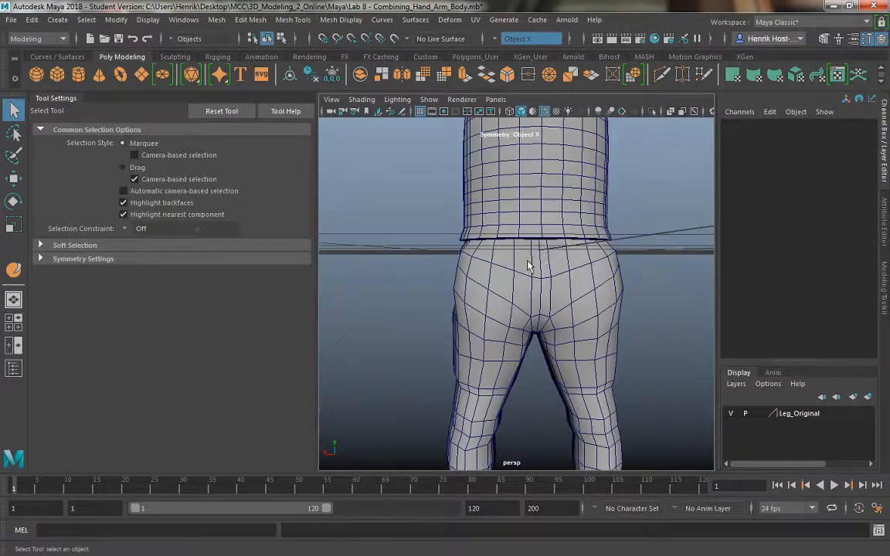
click(516, 260)
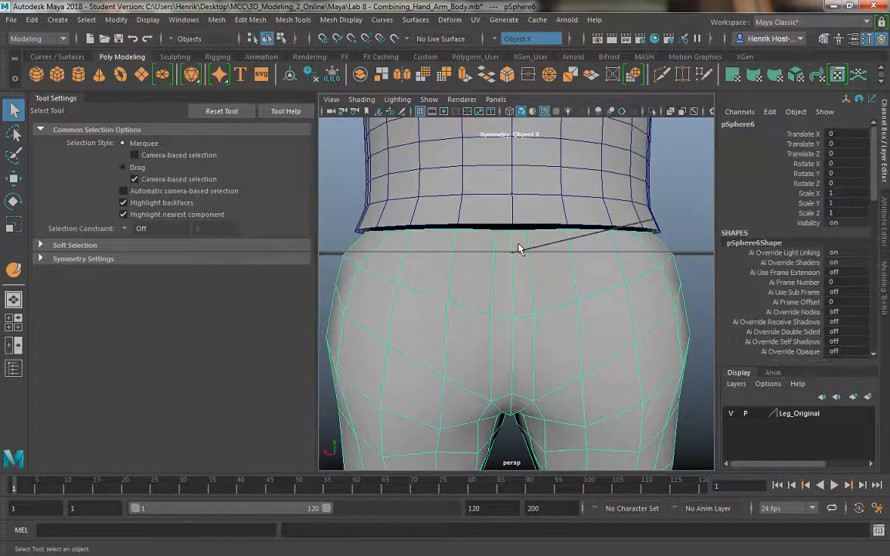
alt+drag(516, 248, 517, 284)
scroll(516, 284, down, 6)
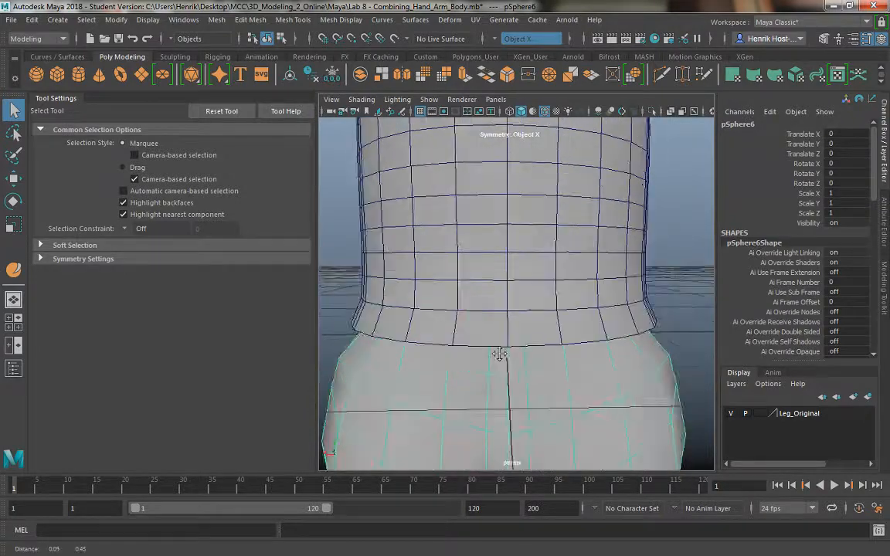
Step: Add linear divisions of 2 in U and 1 in V to the face columns along the shirt's centre back
click(495, 246)
mouse_move(499, 220)
alt+middle_down()
mouse_move(483, 337)
mouse_move(499, 236)
alt+middle_up()
right_drag(499, 187, 498, 222)
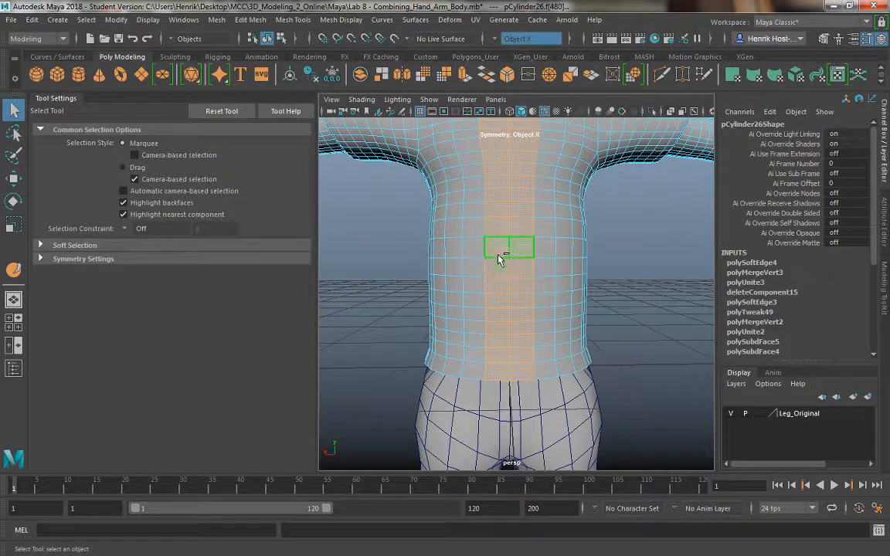
shift+right_drag(498, 256, 507, 341)
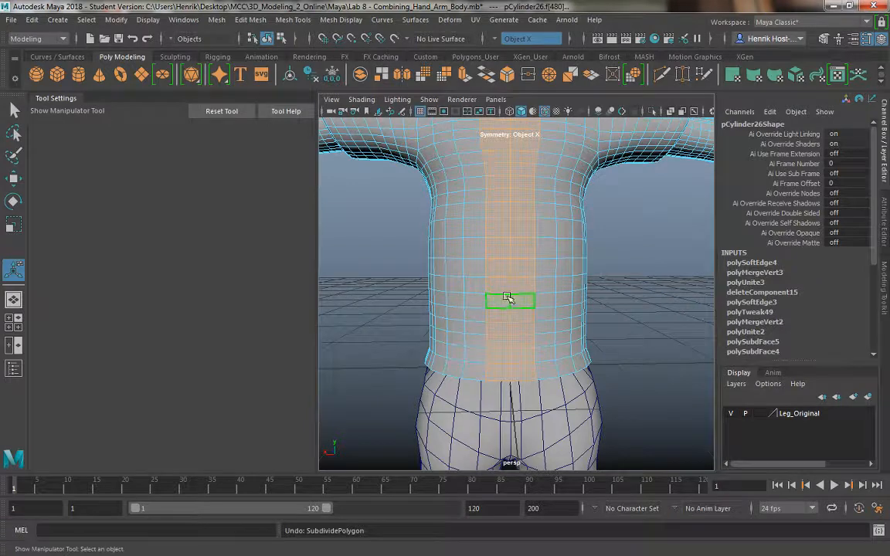
shift+right_drag(507, 298, 496, 319)
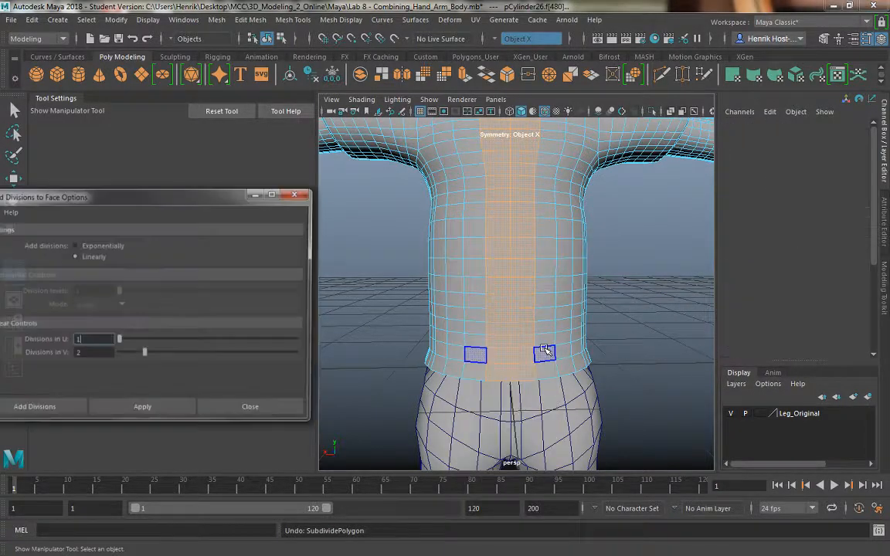
drag(180, 199, 238, 175)
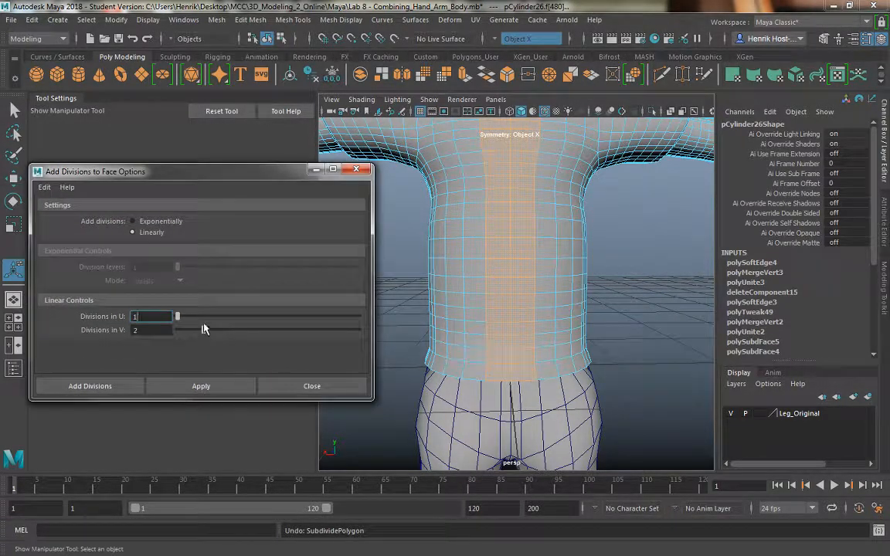
click(201, 386)
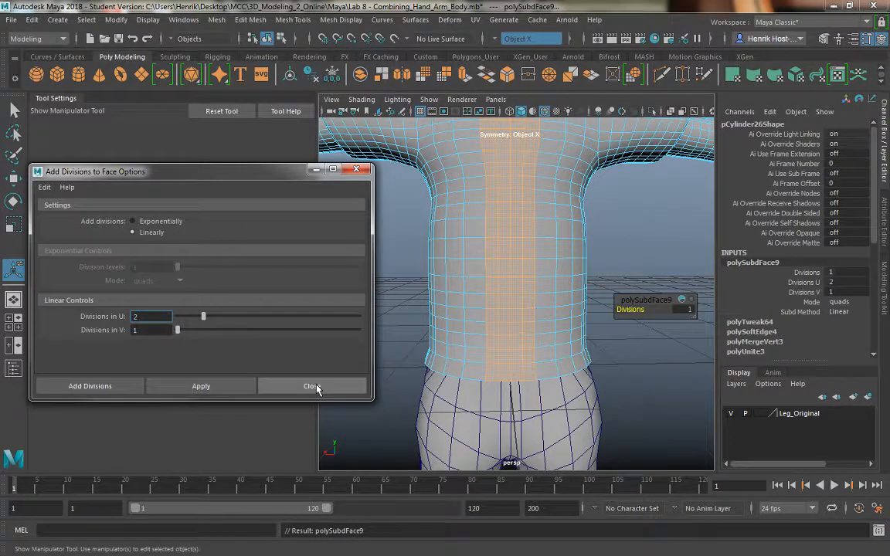
click(312, 386)
Step: Select the shirt's bottom border edge loop above the gap at the trousers' waist
alt+middle_drag(485, 416, 464, 362)
alt+right_drag(465, 361, 485, 378)
alt+drag(485, 377, 455, 351)
right_drag(543, 187, 603, 171)
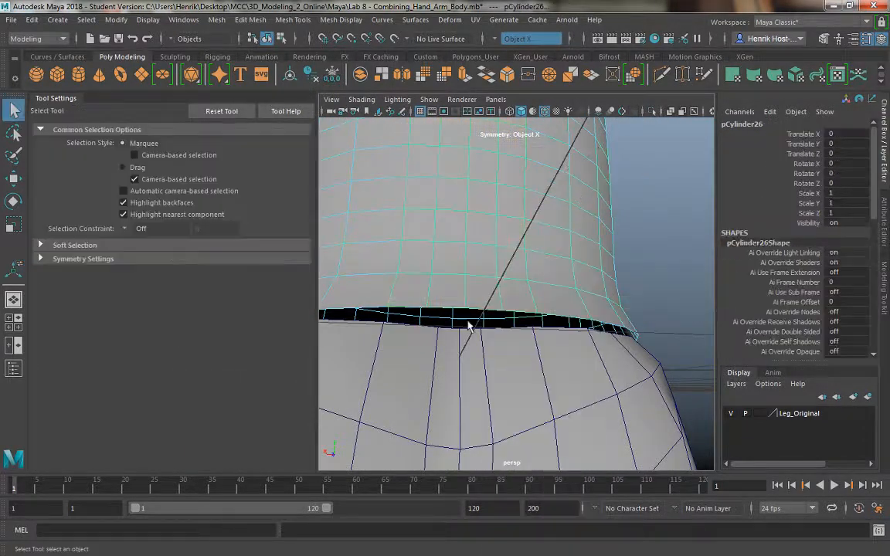
click(525, 390)
alt+drag(526, 390, 549, 383)
alt+middle_drag(549, 383, 517, 370)
mouse_move(518, 370)
alt+mouse_down()
mouse_move(518, 383)
mouse_move(482, 383)
mouse_move(510, 358)
alt+mouse_up()
click(522, 344)
right_drag(485, 229, 490, 154)
double_click(506, 276)
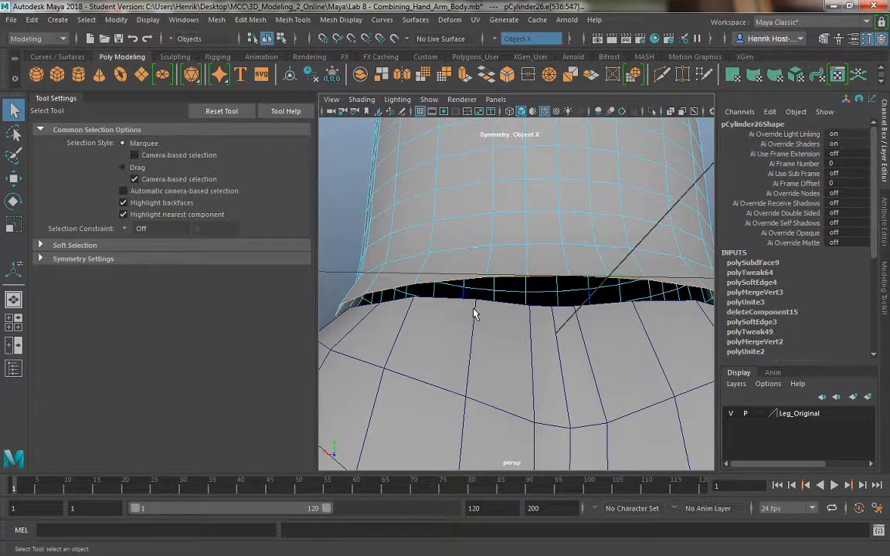
alt+drag(475, 312, 555, 313)
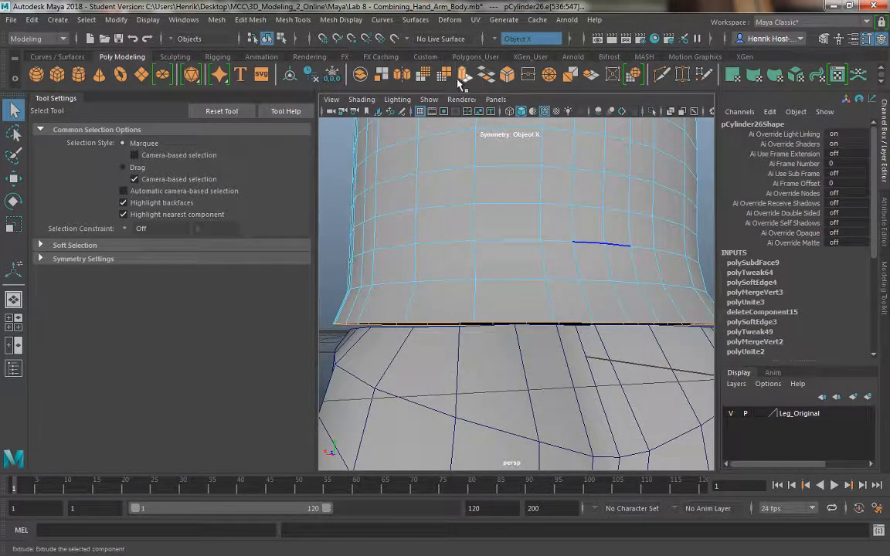
Step: Extrude the shirt's bottom edges, turn symmetry off, and scale the extruded edge loop
key(r)
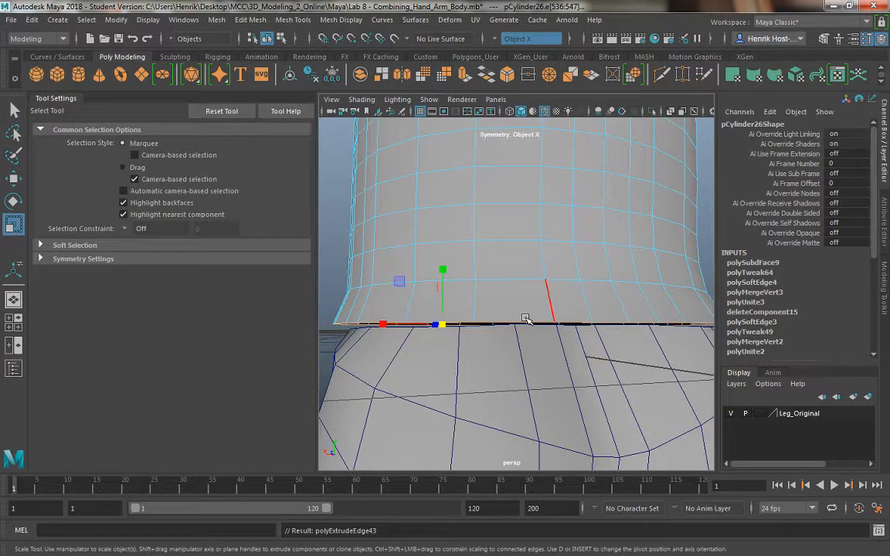
ctrl+shift+right_drag(526, 269, 529, 157)
double_click(527, 321)
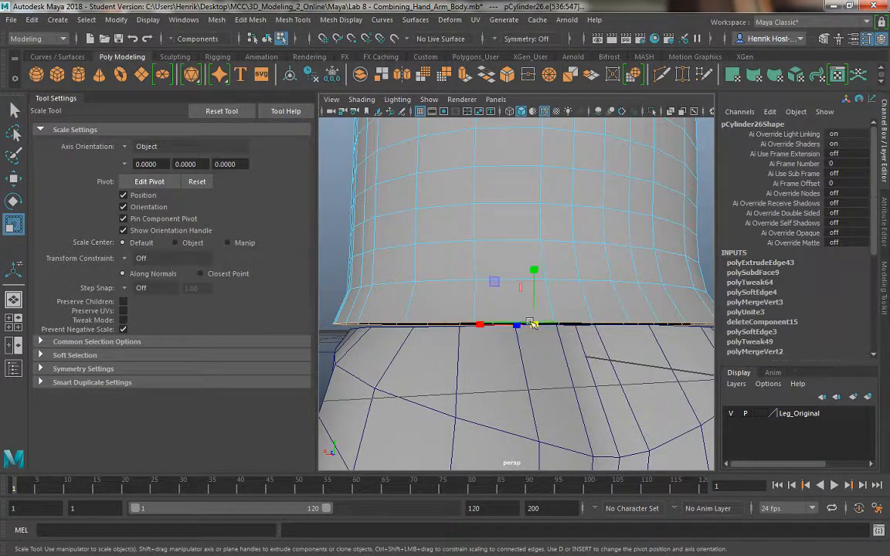
drag(540, 328, 524, 297)
click(539, 326)
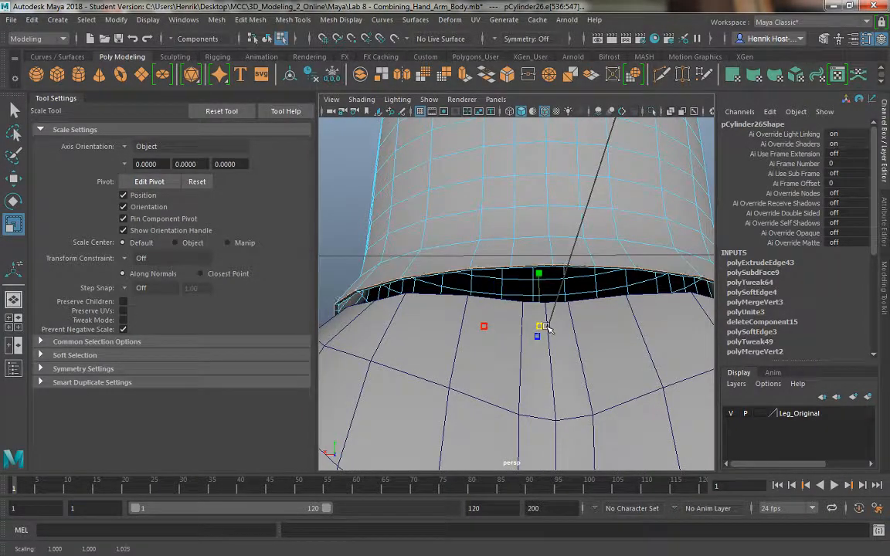
Step: Reselect the complete edge loop at the shirt's hem and scale it slightly in depth to fit the waist
click(417, 279)
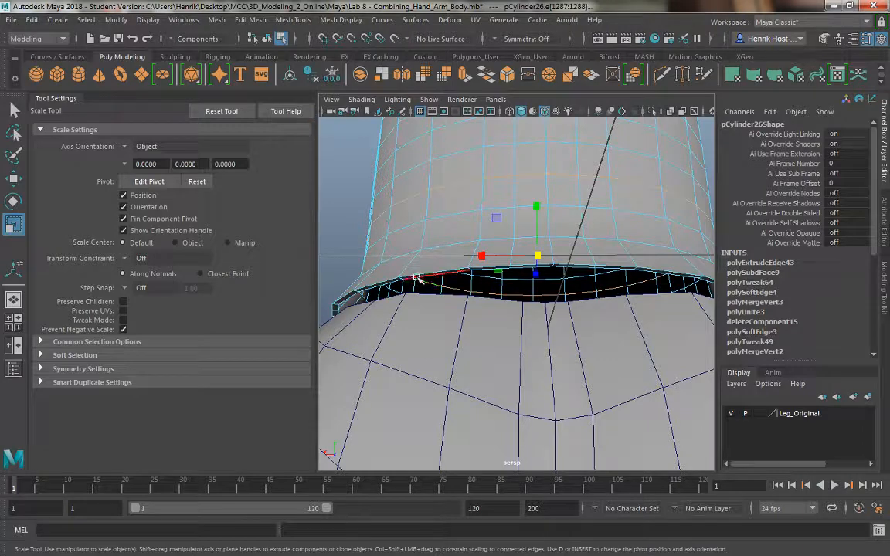
double_click(417, 279)
alt+drag(466, 318, 473, 326)
alt+drag(565, 359, 487, 286)
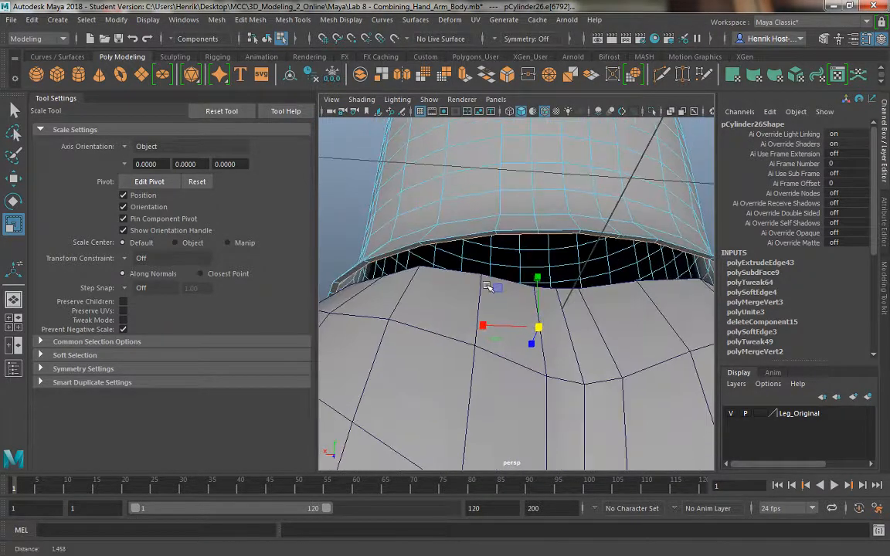
alt+right_drag(486, 286, 498, 306)
mouse_move(543, 336)
mouse_down()
mouse_move(521, 331)
mouse_move(544, 339)
mouse_up()
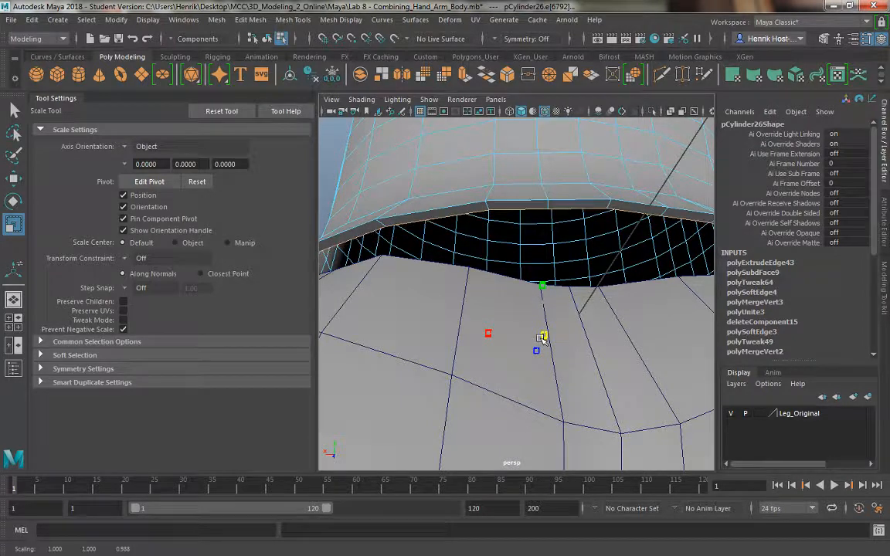
Step: Extrude the hem's inner edge loop upward inside the shirt and check its fit around the waist
key(w)
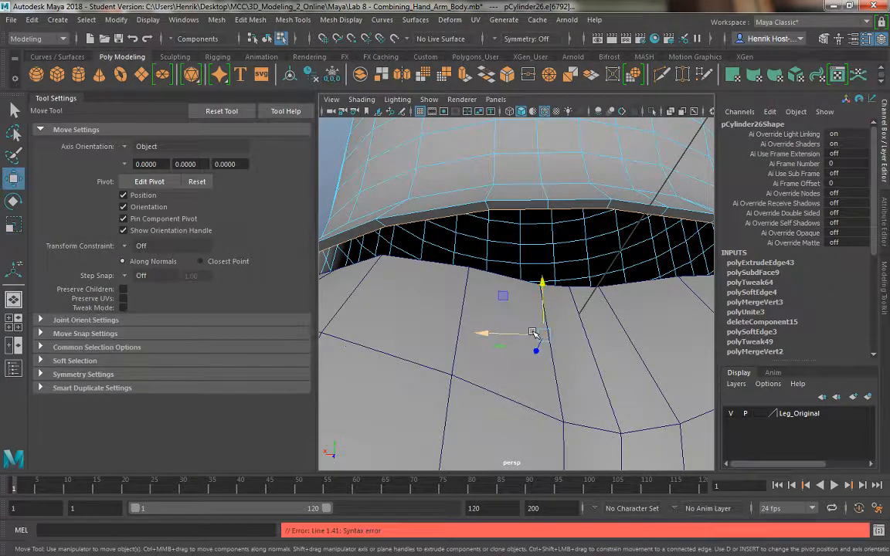
shift+drag(540, 282, 540, 264)
key(r)
drag(543, 319, 479, 301)
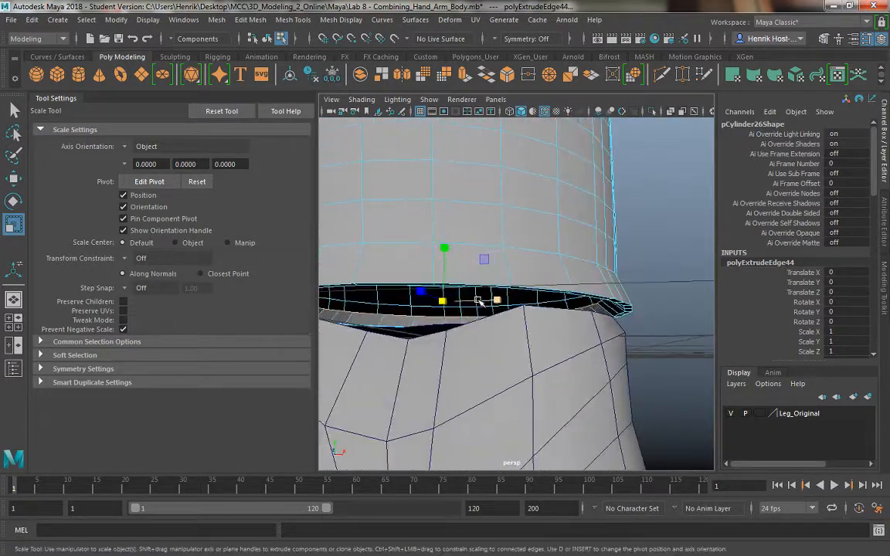
alt+drag(521, 341, 458, 257)
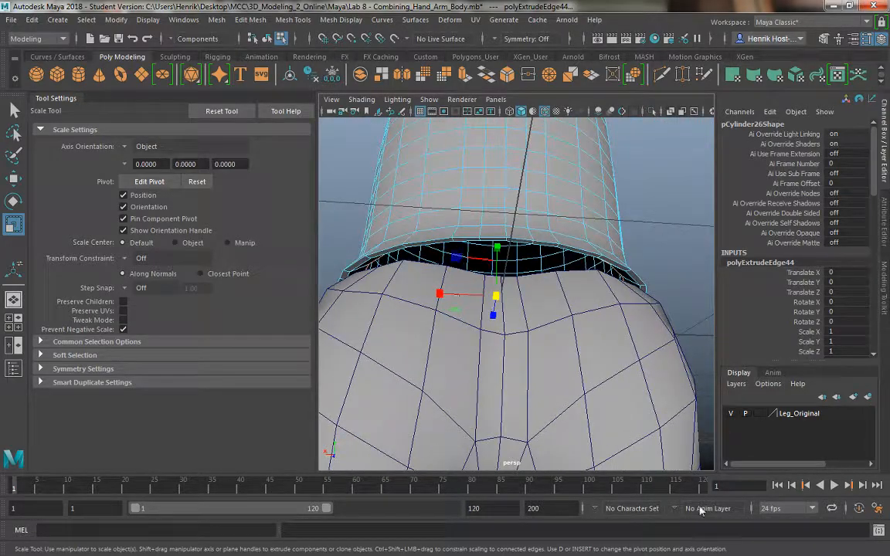
Step: Return to object selection, select the trousers, and examine the gap between their waistline and the shirt's hem from outside and inside
scroll(616, 315, up, 3)
right_drag(615, 187, 650, 173)
click(669, 190)
alt+drag(581, 309, 595, 317)
click(494, 294)
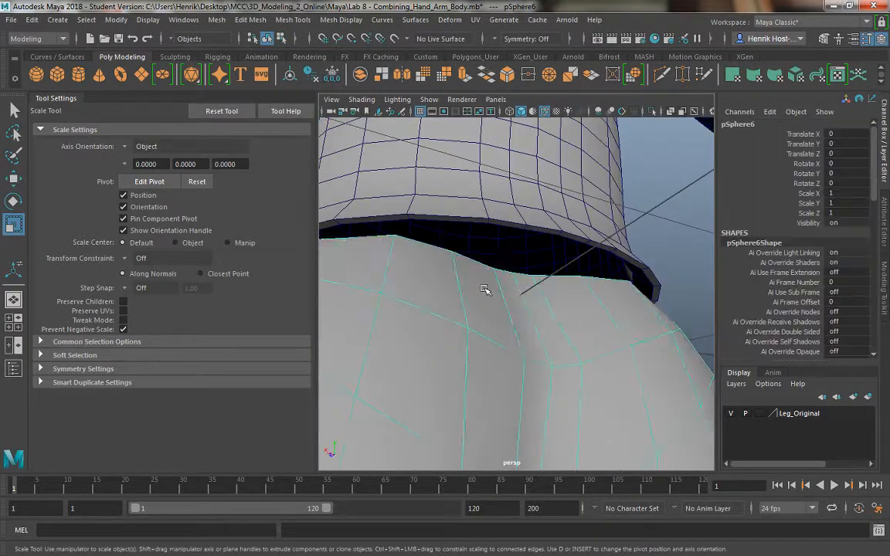
alt+drag(488, 292, 622, 360)
alt+right_drag(622, 359, 573, 396)
alt+drag(573, 396, 549, 385)
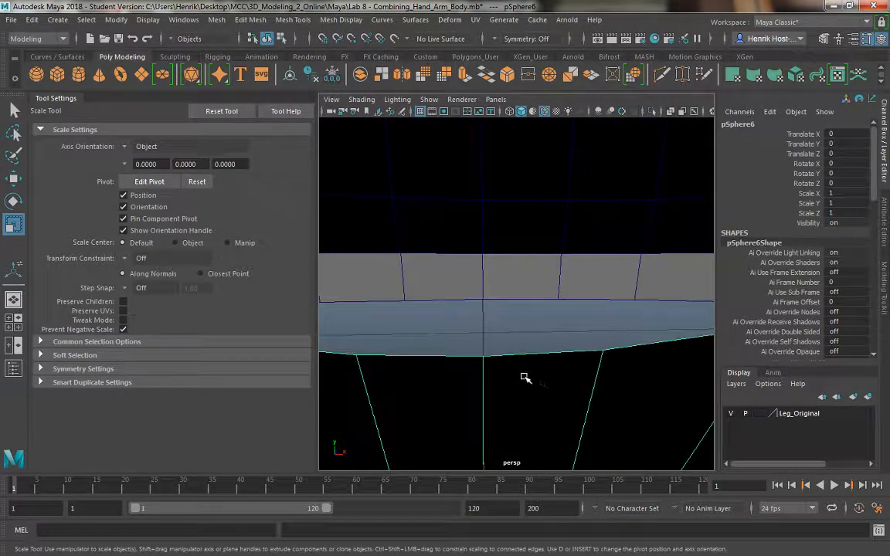
alt+drag(530, 346, 298, 330)
alt+right_drag(464, 367, 530, 376)
alt+drag(530, 376, 512, 298)
Step: Move the trousers' centre back waist vertex onto the shirt's inner hem edge with point snapping
right_drag(516, 187, 491, 194)
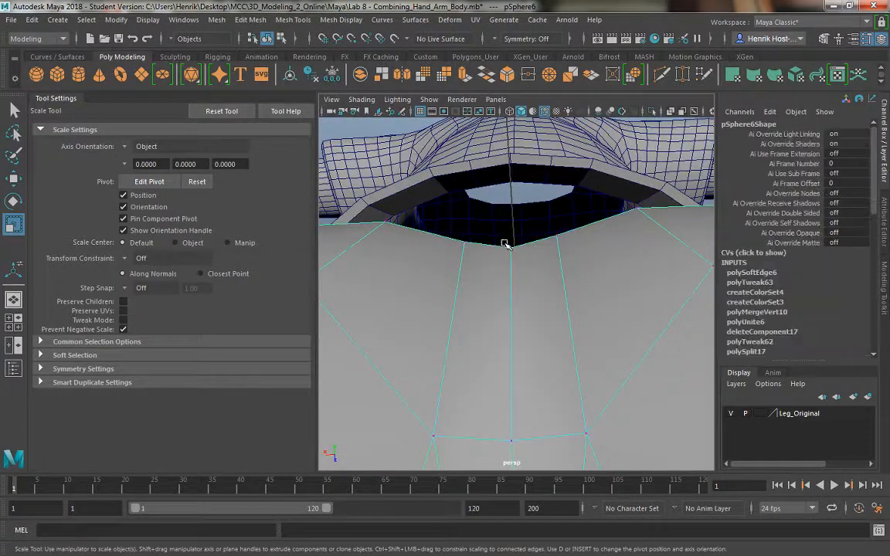
key(w)
drag(511, 252, 511, 183)
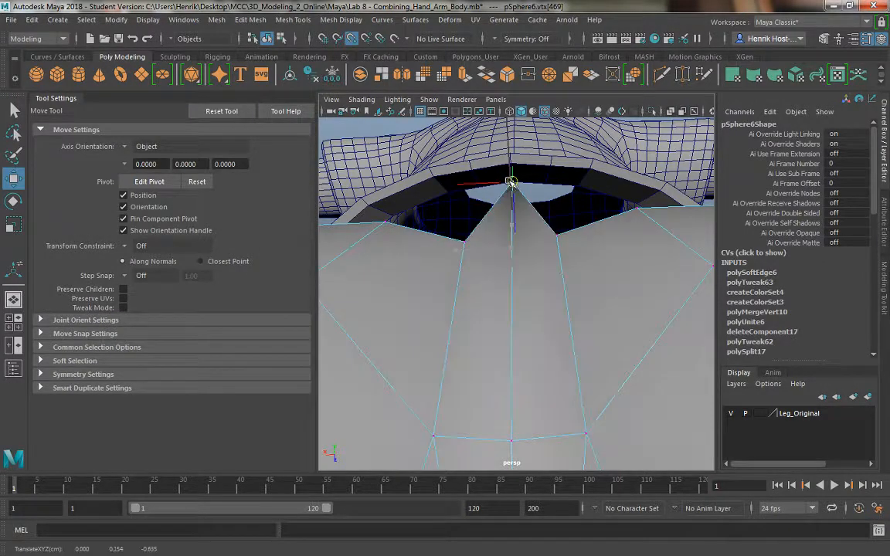
click(466, 244)
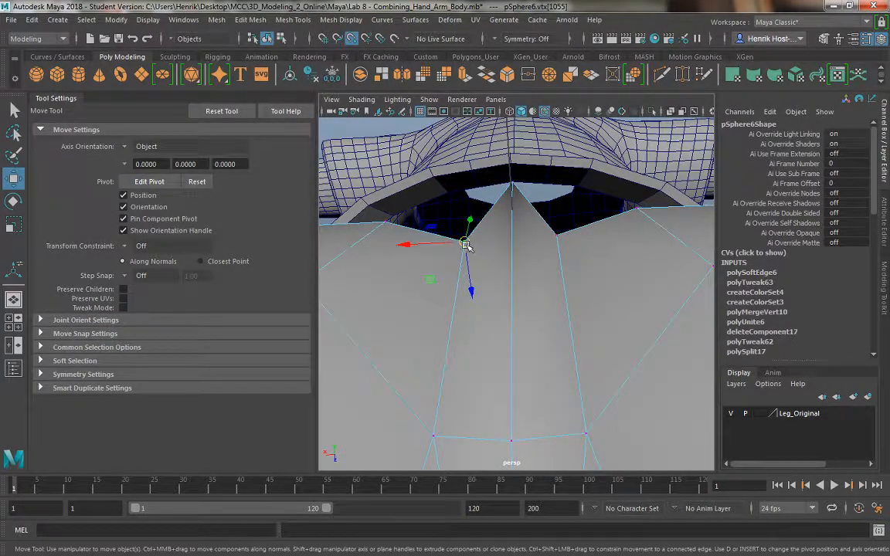
drag(467, 245, 479, 186)
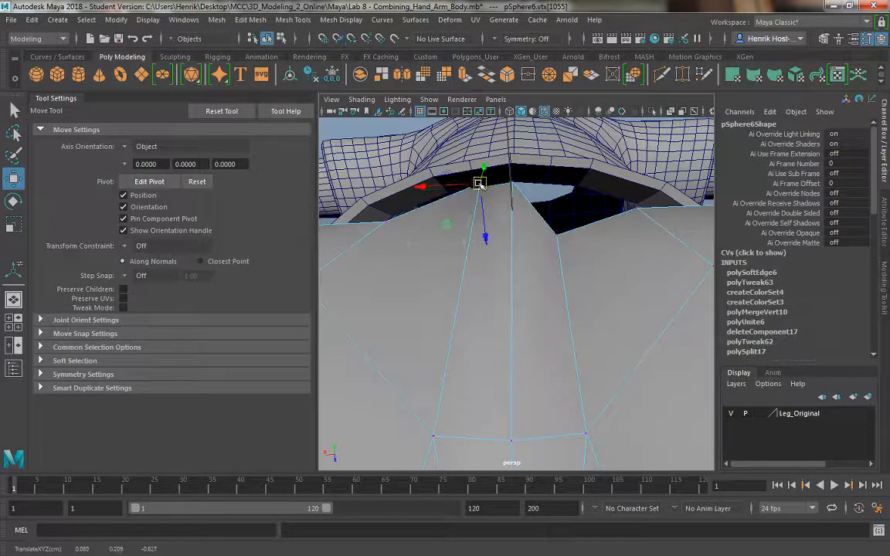
key(ctrl+z)
Step: Turn on Object X symmetry and snap the trousers' waist vertices beside the back centre and towards the hips onto the shirt's inner hem
ctrl+shift+right_drag(479, 263, 486, 169)
drag(466, 243, 479, 187)
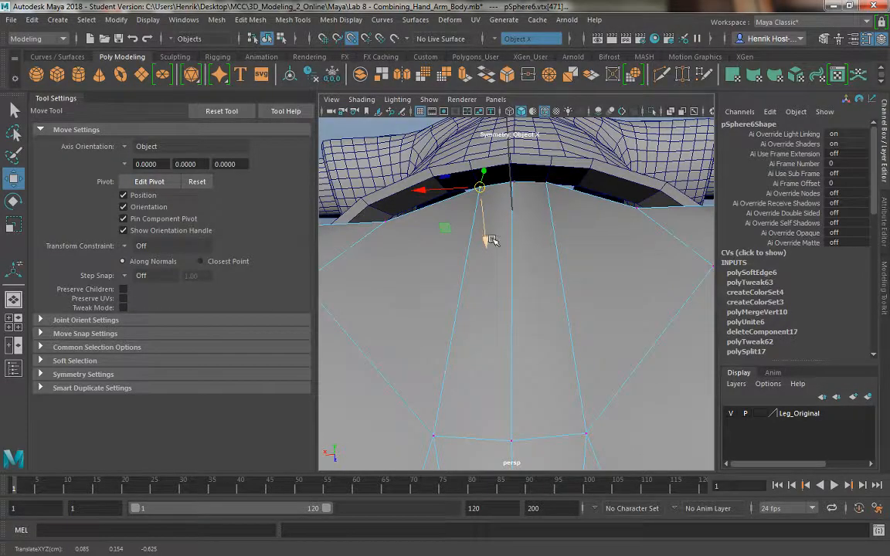
alt+drag(492, 241, 507, 266)
alt+drag(461, 261, 508, 200)
alt+drag(428, 195, 581, 280)
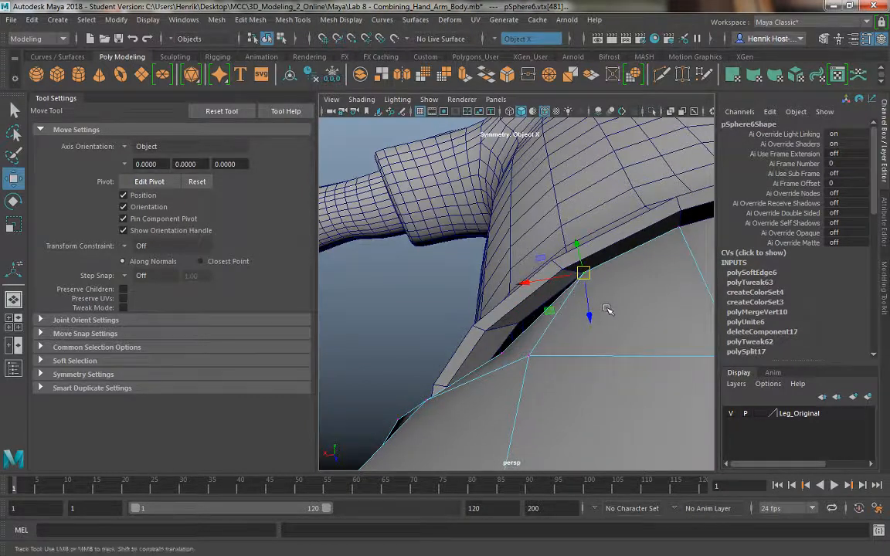
Step: Snap the trousers' waist vertices around the hips onto the shirt's inner hem symmetrically, working from inside the mesh
alt+drag(607, 309, 584, 315)
alt+drag(559, 176, 607, 123)
alt+drag(584, 242, 579, 336)
alt+right_drag(579, 336, 506, 333)
alt+drag(401, 268, 566, 327)
alt+right_drag(566, 328, 530, 362)
drag(504, 362, 496, 335)
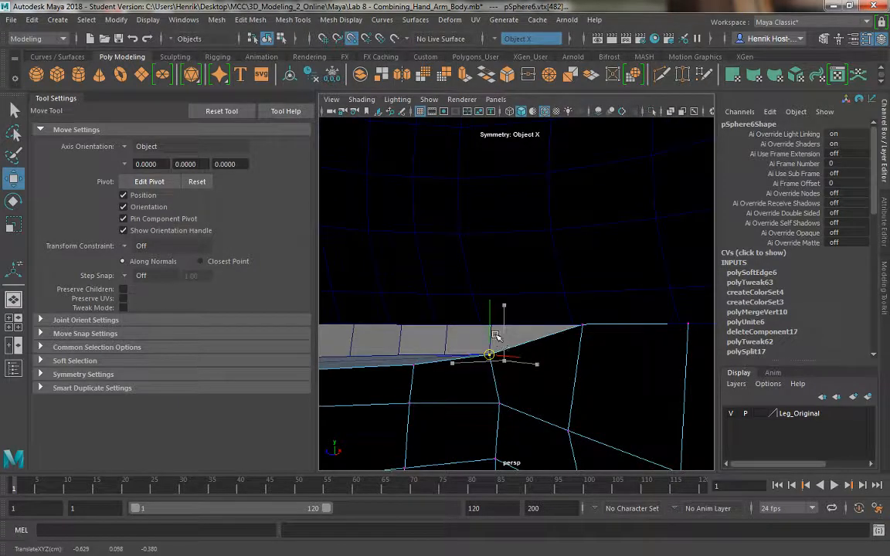
click(426, 372)
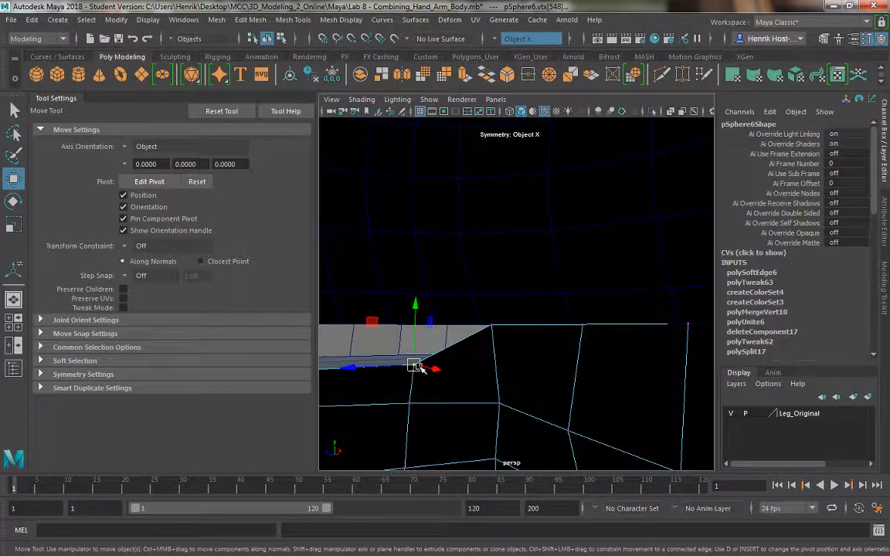
drag(417, 369, 408, 326)
alt+drag(403, 361, 415, 318)
alt+drag(435, 355, 468, 387)
Step: Subdivide two adjacent vertical face strips running down the trouser leg from the waist, using Add Divisions with 2 U and 1 V divisions
right_drag(468, 388, 469, 225)
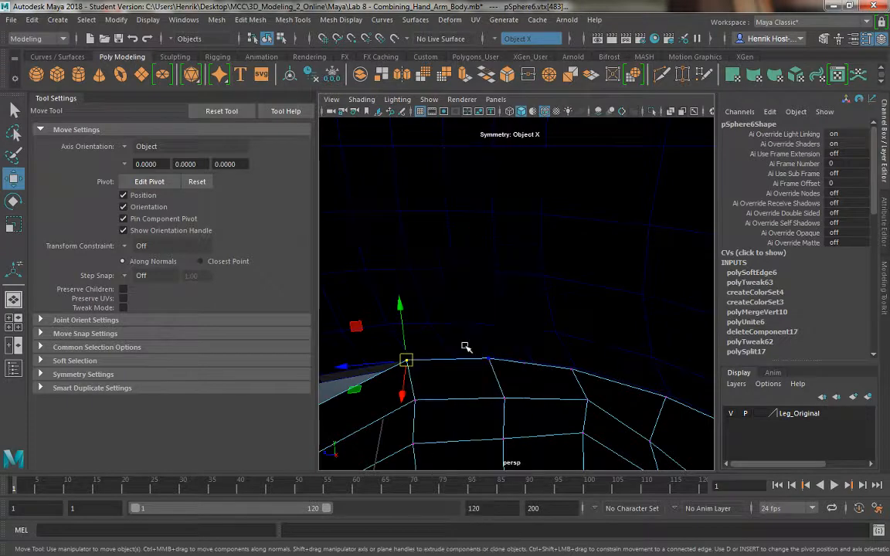
click(456, 373)
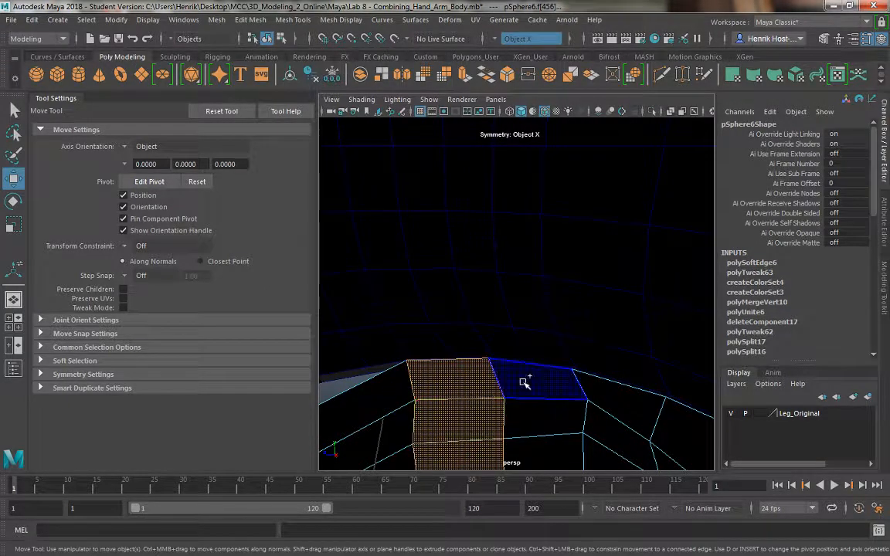
click(530, 428)
alt+right_drag(531, 428, 482, 255)
mouse_move(482, 254)
alt+mouse_down()
mouse_move(512, 264)
mouse_move(514, 254)
mouse_move(505, 312)
mouse_move(498, 260)
alt+mouse_up()
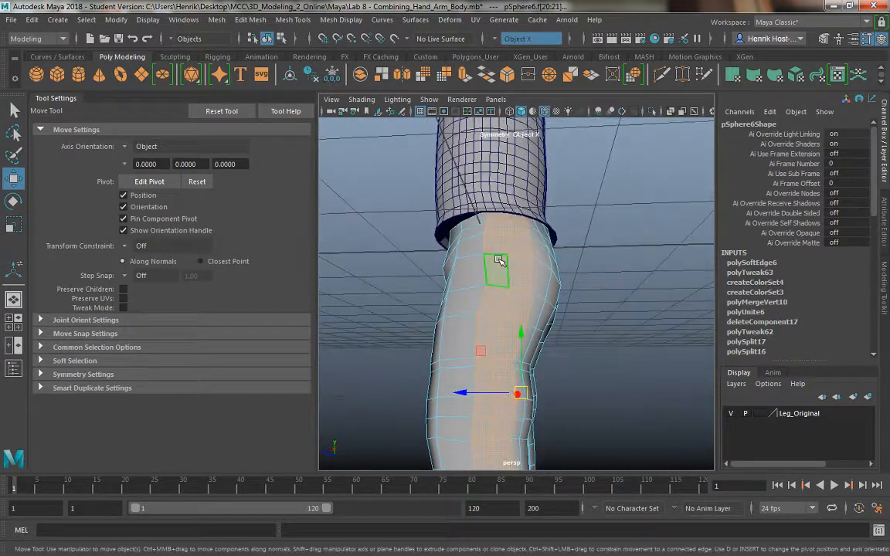
shift+right_click(498, 264)
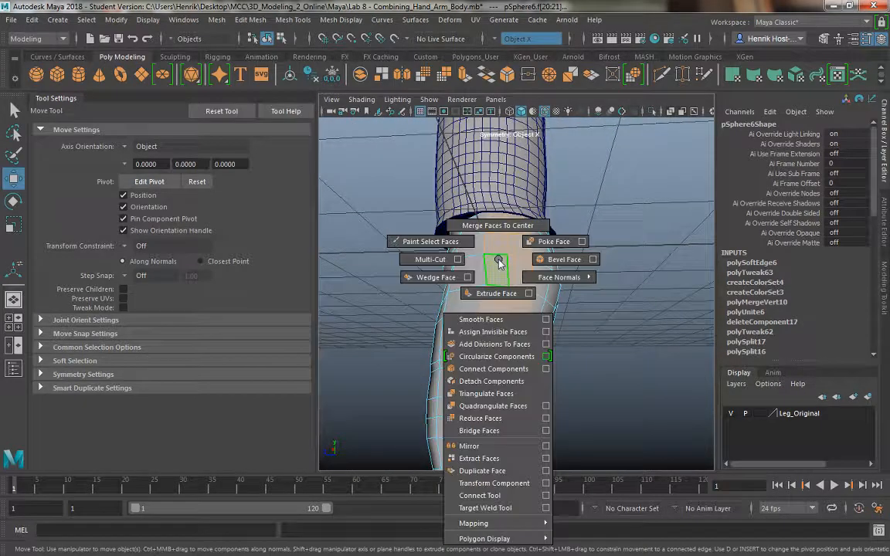
click(534, 345)
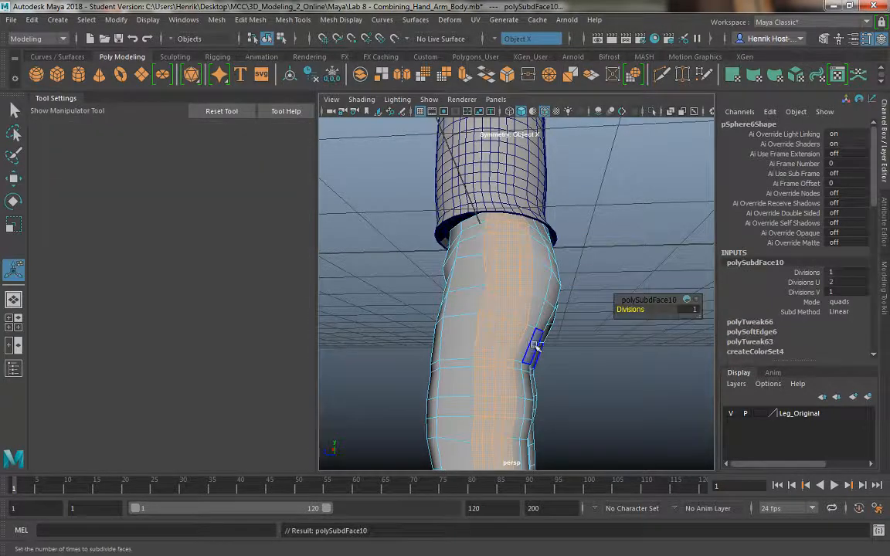
Step: Return to vertex selection and start snapping the added waist vertices of the subdivided strips onto the shirt's inner hem with point snapping
alt+drag(519, 313, 498, 310)
alt+right_drag(498, 309, 575, 421)
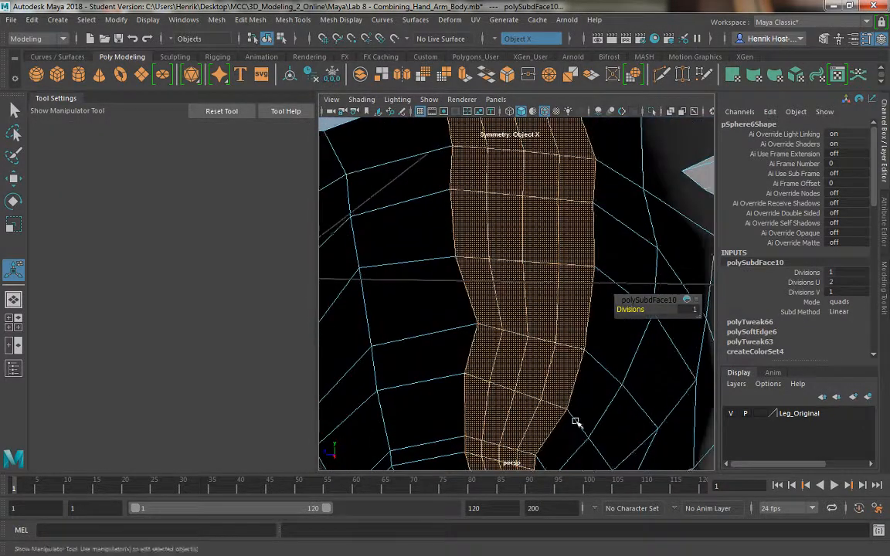
alt+drag(574, 421, 544, 319)
right_drag(525, 283, 470, 180)
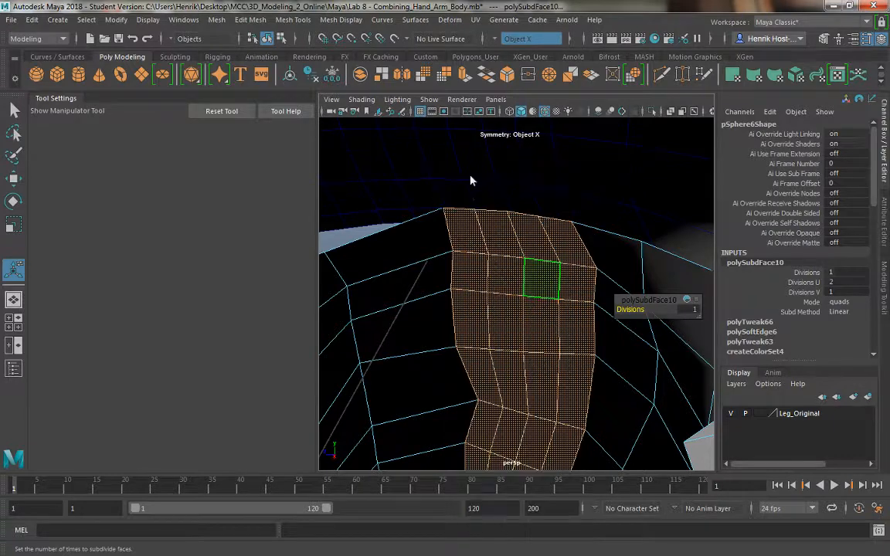
alt+drag(475, 202, 487, 265)
click(480, 251)
key(w)
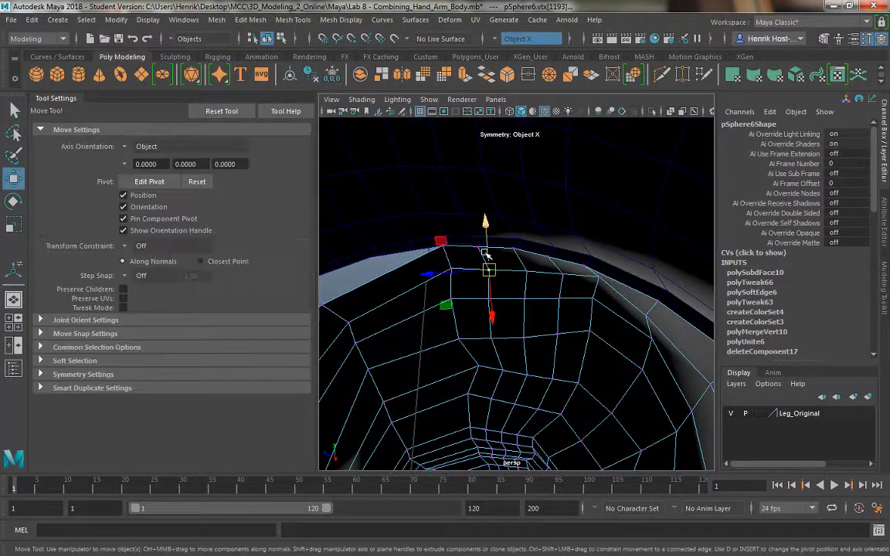
drag(478, 247, 479, 246)
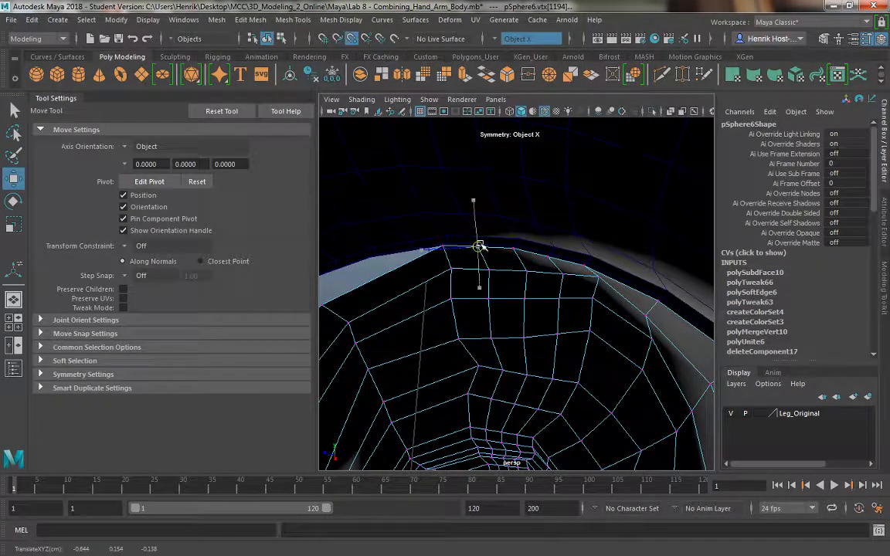
click(547, 257)
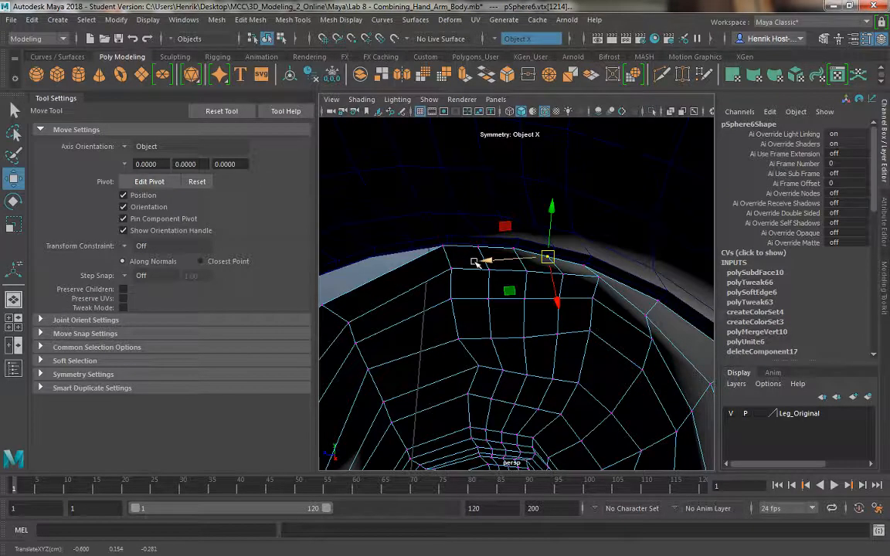
Step: Snap the low vertex on the legs' waist edge up to the torso's bottom edge
alt+drag(448, 272, 479, 212)
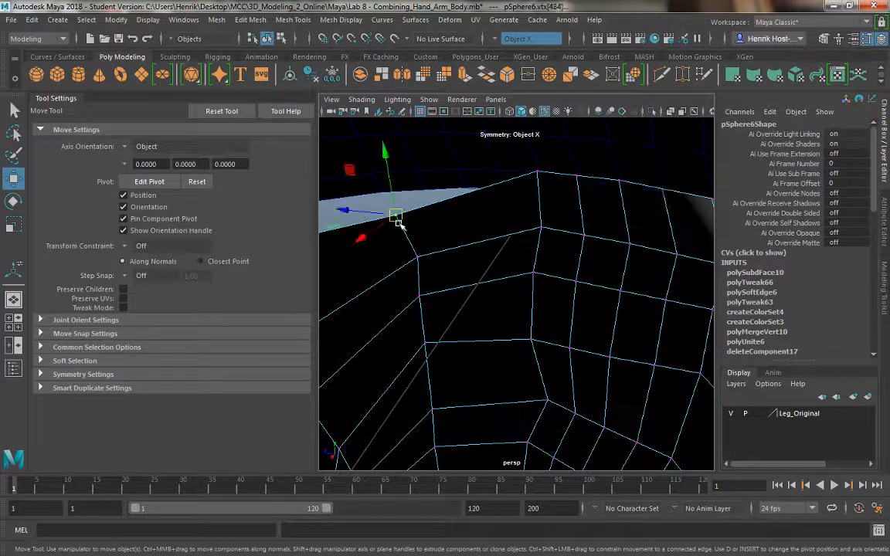
alt+drag(395, 215, 391, 163)
Step: Select the wide vertical face loop running down the side of the leg from the waist
right_click(469, 189)
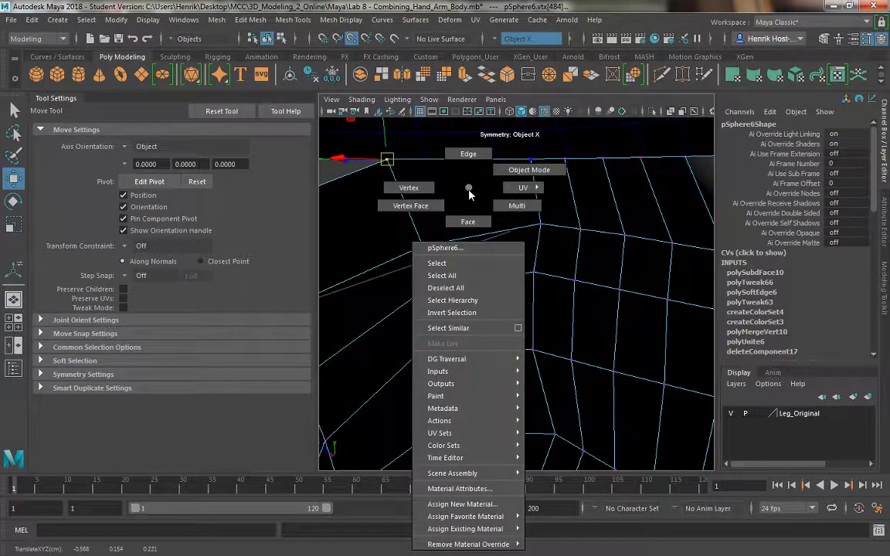
right_drag(472, 208, 473, 222)
click(473, 224)
shift+double_click(477, 265)
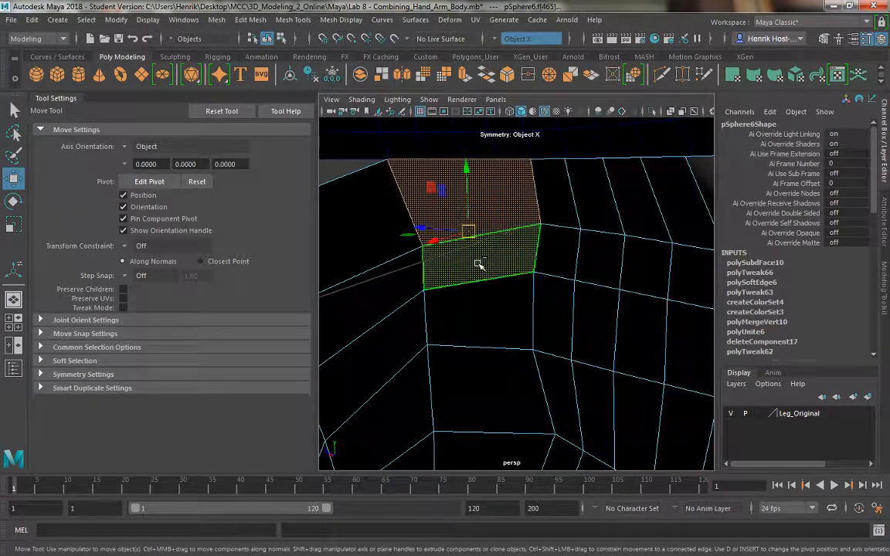
scroll(476, 267, down, 6)
alt+drag(479, 267, 590, 278)
scroll(571, 340, up, 5)
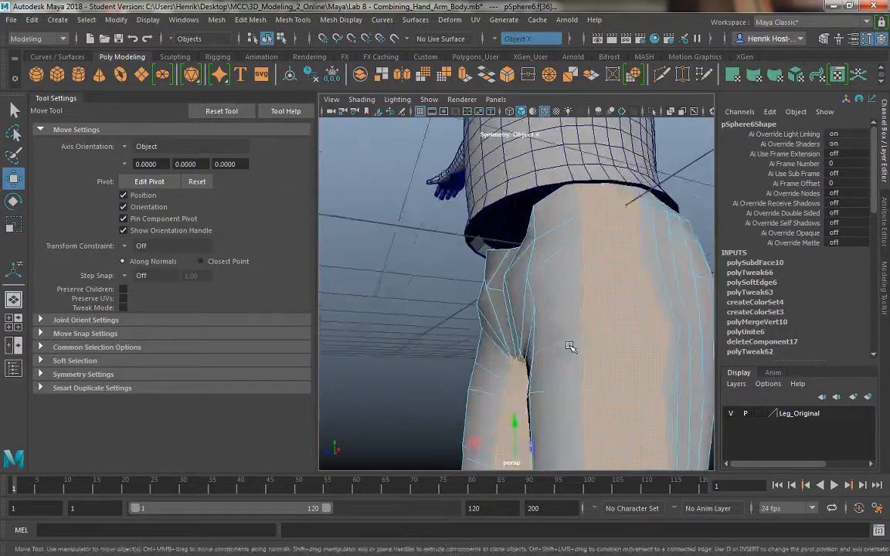
alt+drag(570, 346, 534, 378)
scroll(556, 394, up, 8)
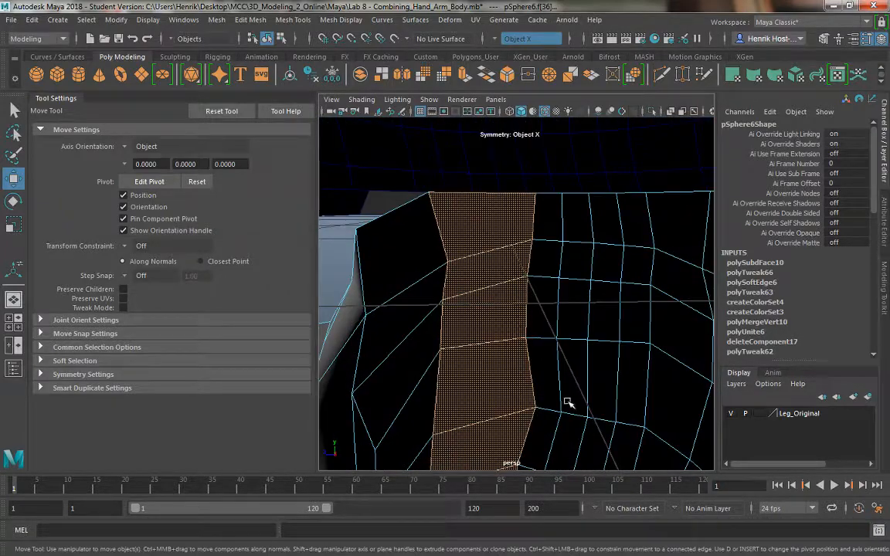
Step: Try to subdivide the selected face loop linearly with 4 divisions in U and 1 in V
shift+right_click(500, 236)
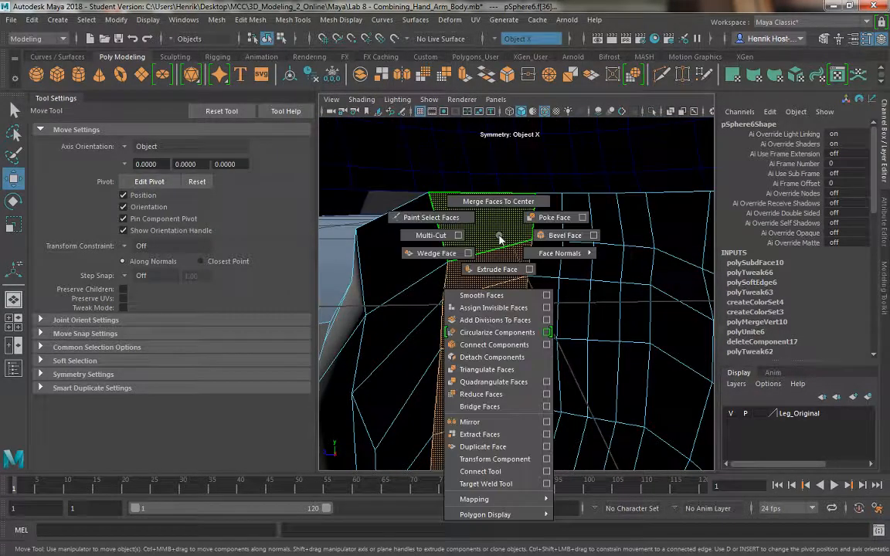
click(546, 319)
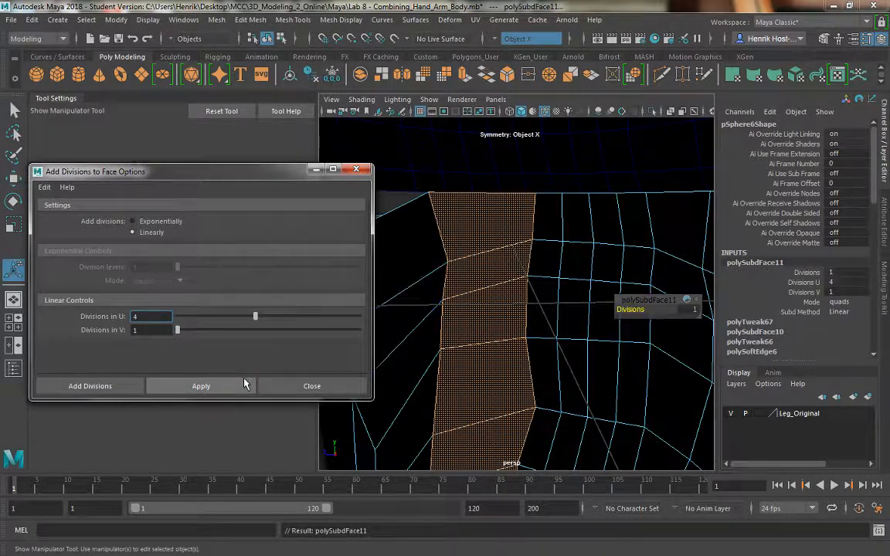
alt+drag(407, 330, 463, 337)
key(ctrl+z)
click(253, 329)
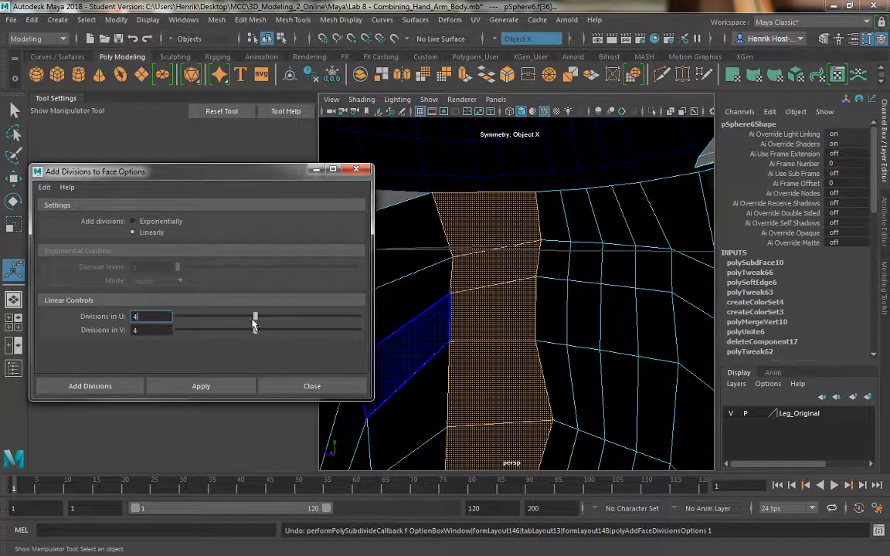
click(229, 386)
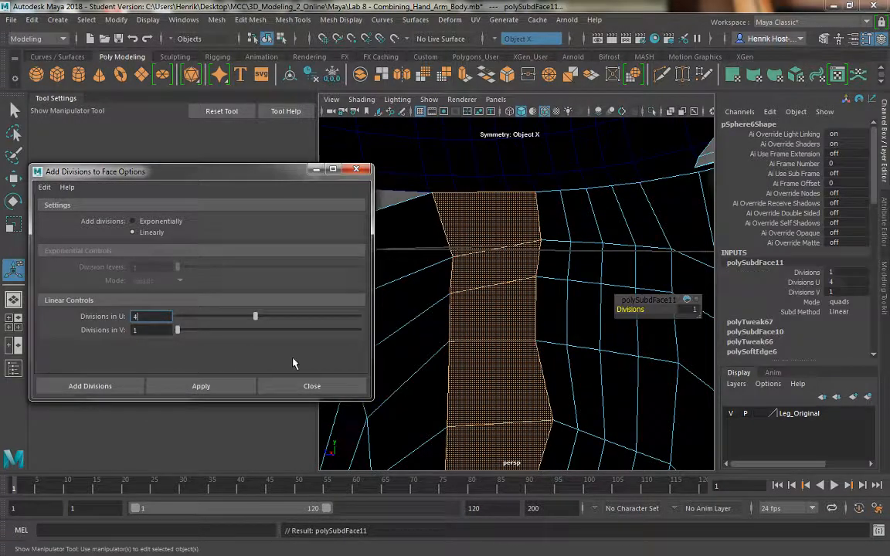
key(ctrl+z)
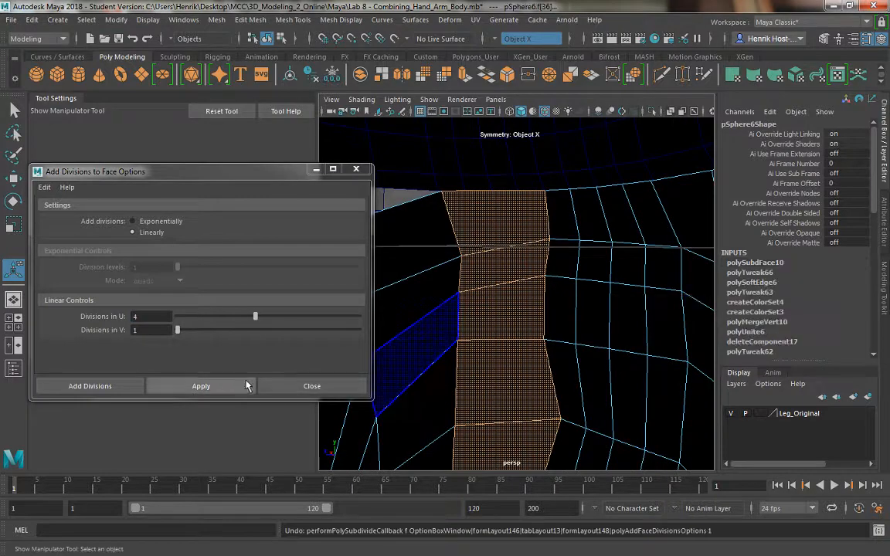
click(310, 387)
Step: Select the wide vertical face loop at the waist again and examine how it runs around both legs
click(492, 245)
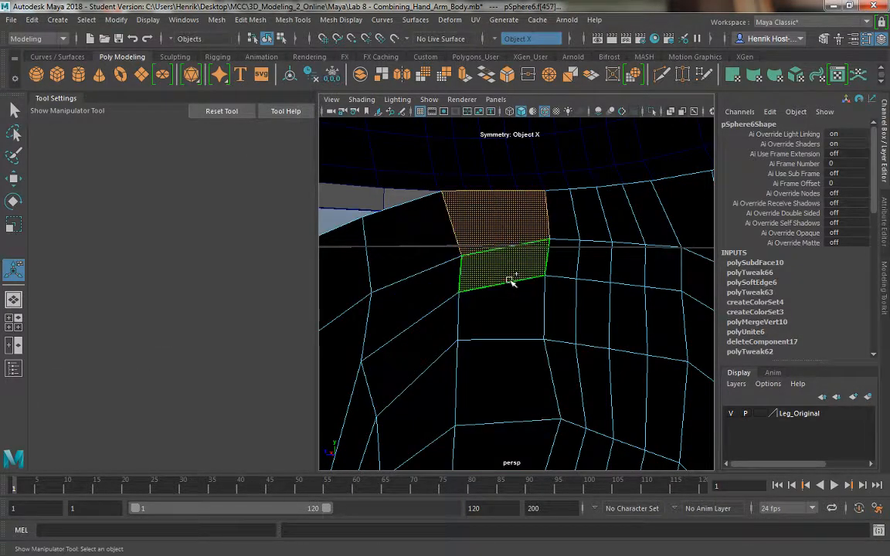
shift+double_click(512, 278)
alt+right_drag(512, 329, 470, 228)
alt+drag(470, 229, 536, 215)
alt+right_drag(535, 215, 581, 234)
alt+drag(582, 234, 627, 333)
alt+right_drag(628, 334, 575, 263)
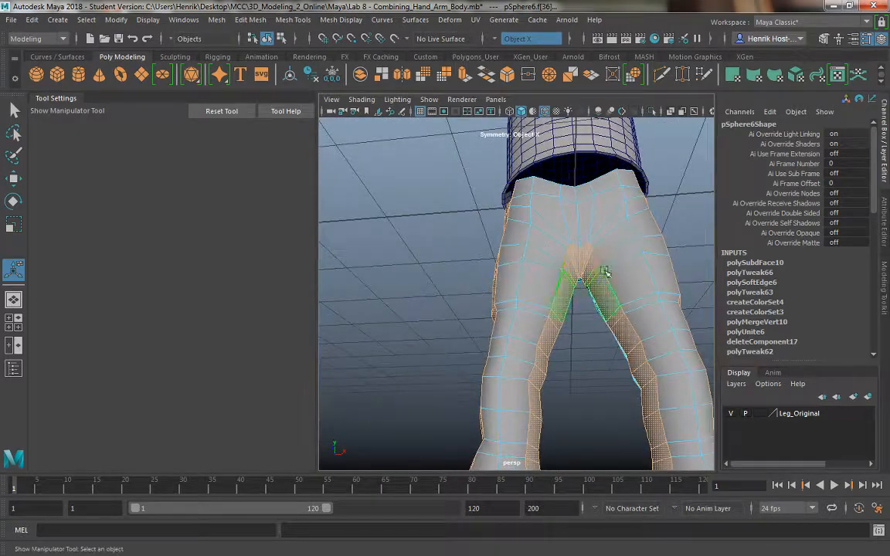
alt+drag(627, 275, 463, 276)
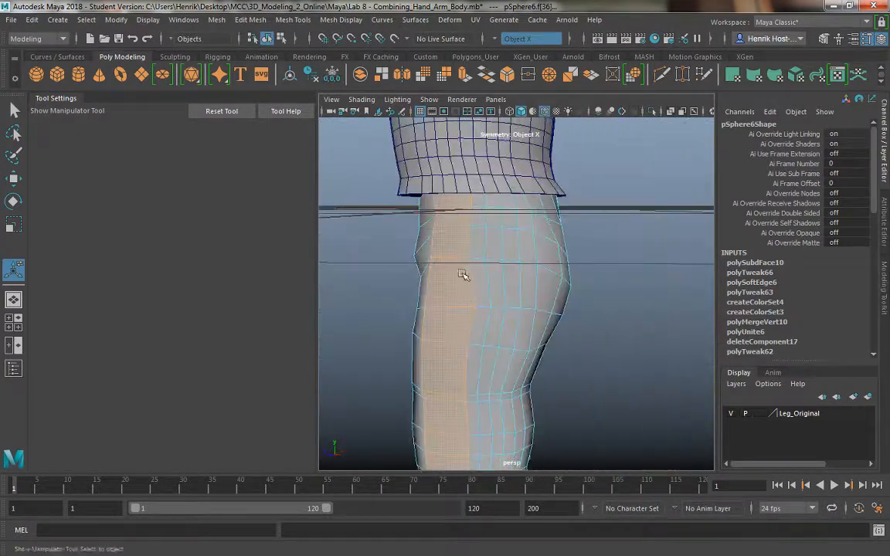
alt+right_drag(463, 276, 494, 328)
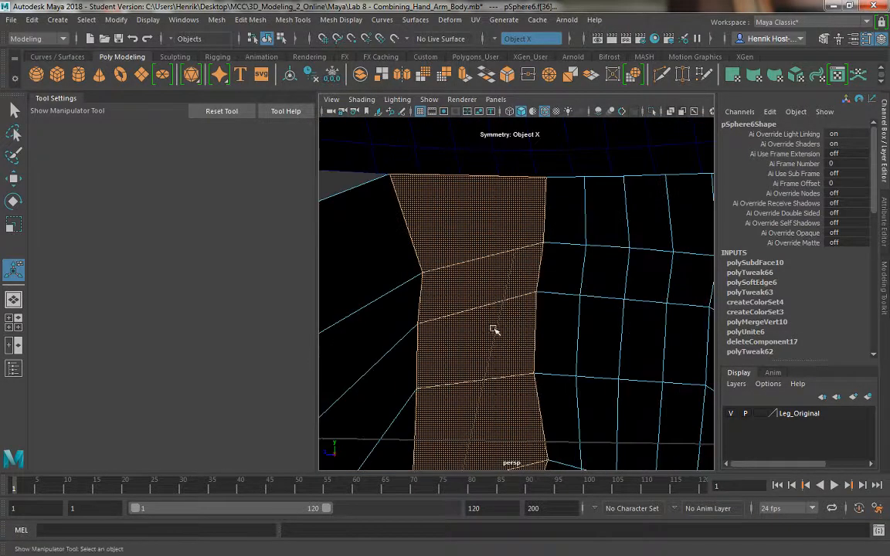
Step: Insert three evenly spaced vertical edge loops through the wide face loop with Multi-Cut, then return to the Select tool
alt+drag(494, 327, 469, 294)
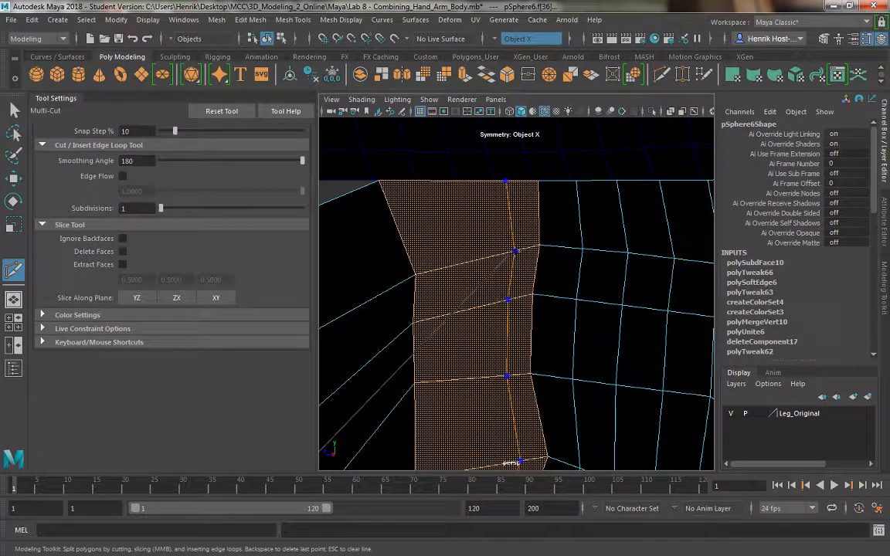
ctrl+click(514, 251)
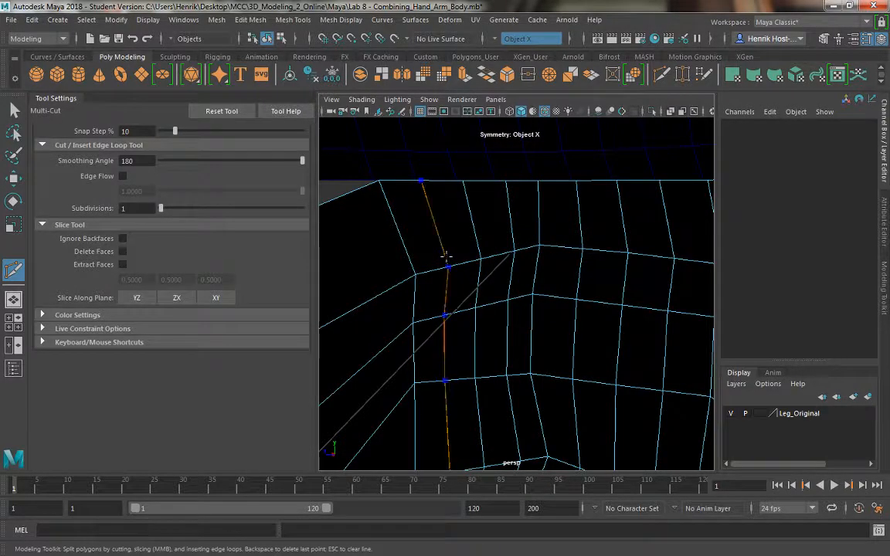
click(14, 111)
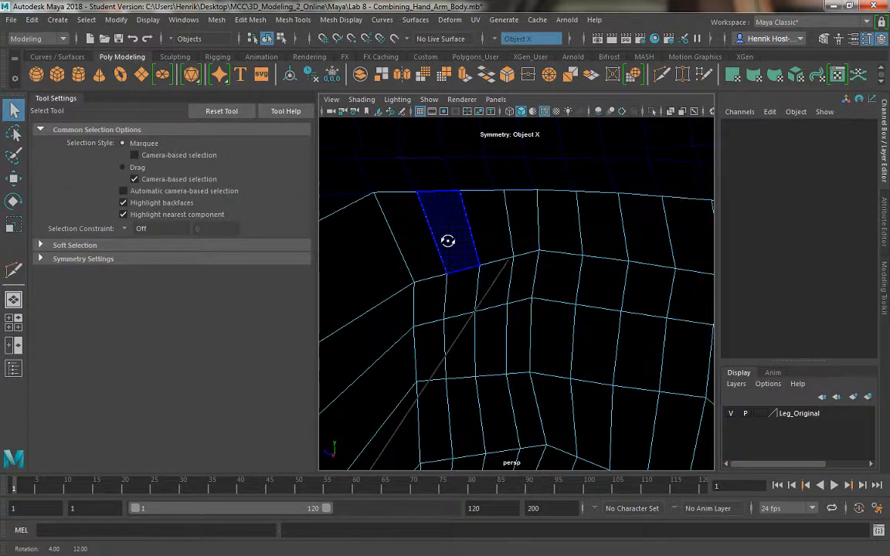
Step: Move the three new vertices on the legs' waist edge along it, snapping them to the torso's bottom-edge vertices
alt+drag(448, 239, 503, 327)
right_drag(579, 330, 526, 188)
click(560, 290)
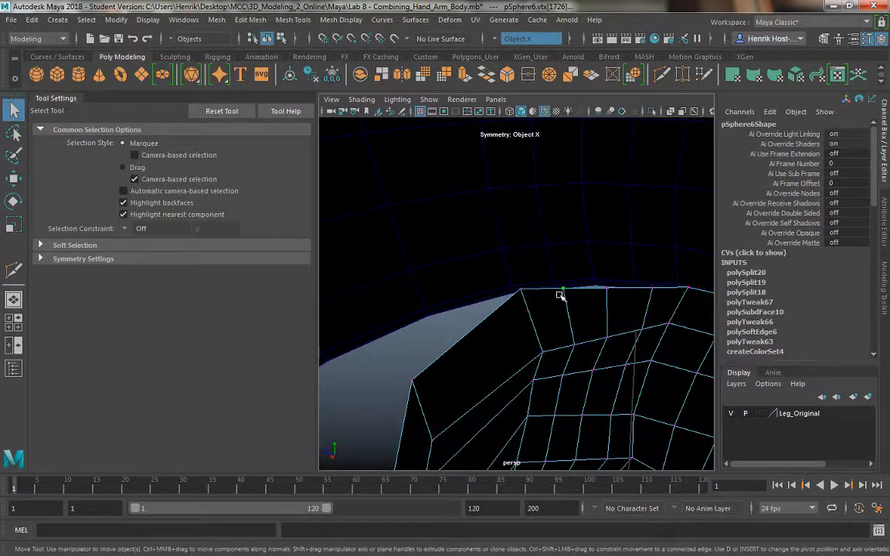
key(w)
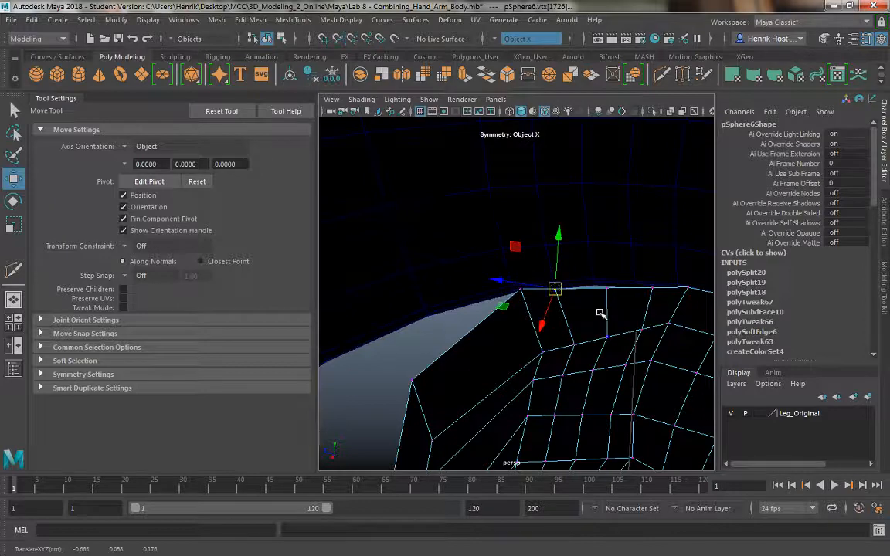
click(603, 309)
drag(606, 289, 595, 288)
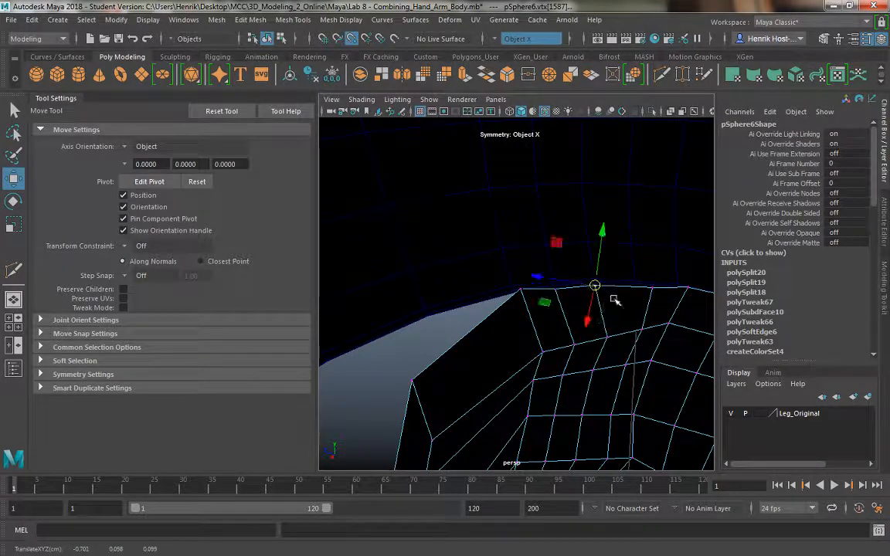
click(646, 303)
drag(652, 288, 637, 287)
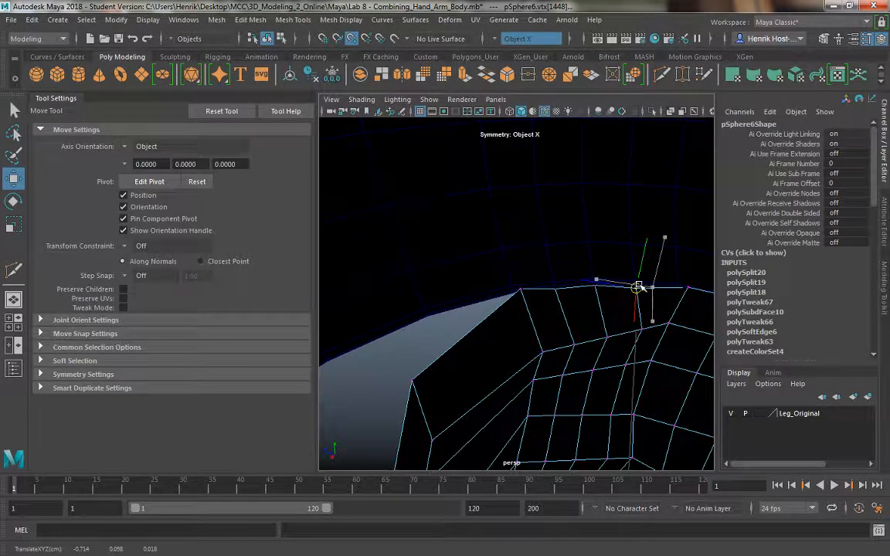
Step: Correct the three new waist-edge vertices by snapping each one again onto its matching vertex on the torso's bottom edge
alt+drag(647, 334, 530, 315)
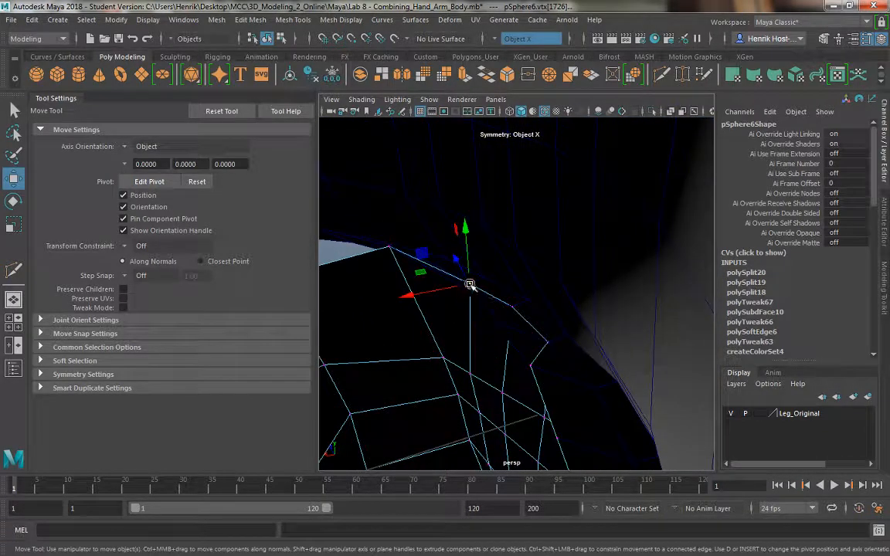
drag(470, 285, 464, 294)
click(490, 315)
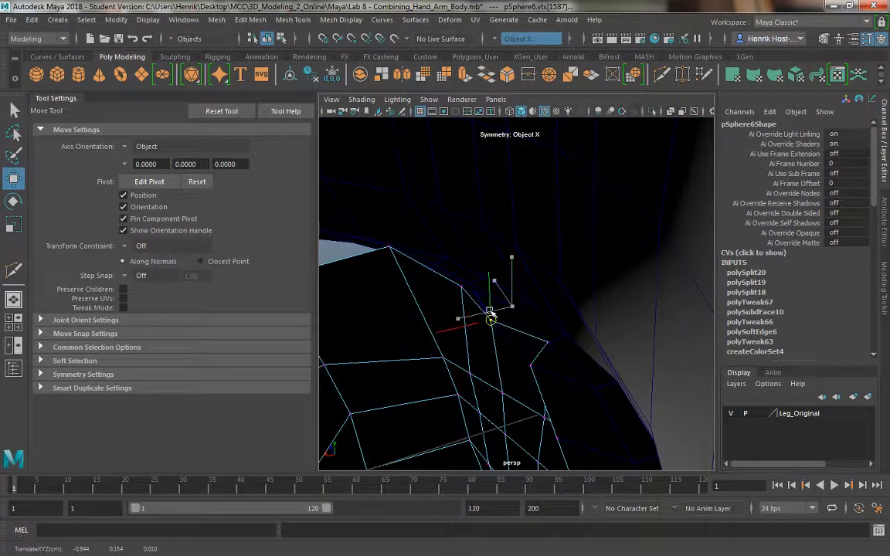
click(527, 349)
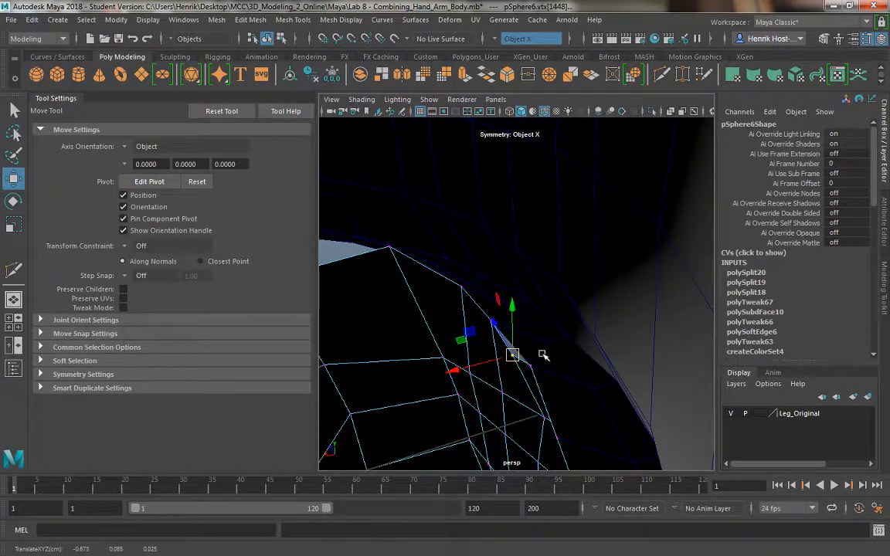
alt+drag(543, 354, 474, 338)
click(574, 397)
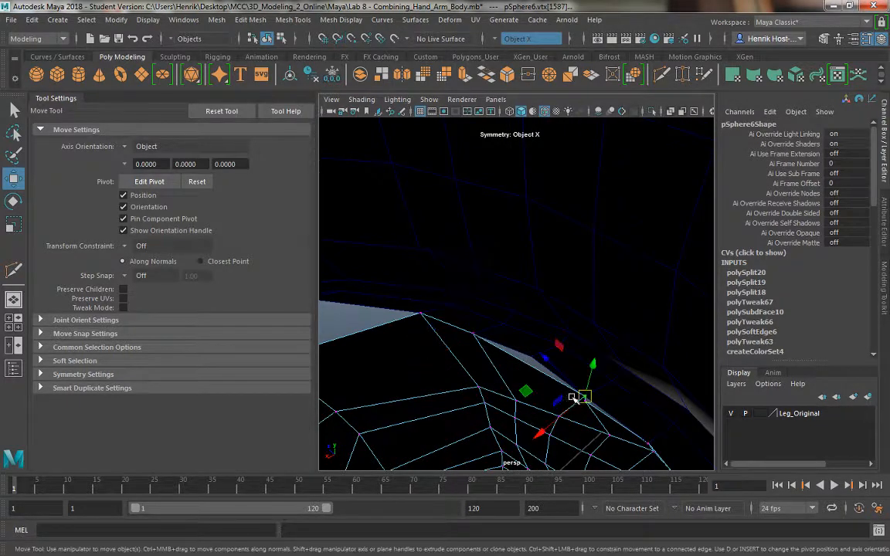
drag(584, 397, 537, 371)
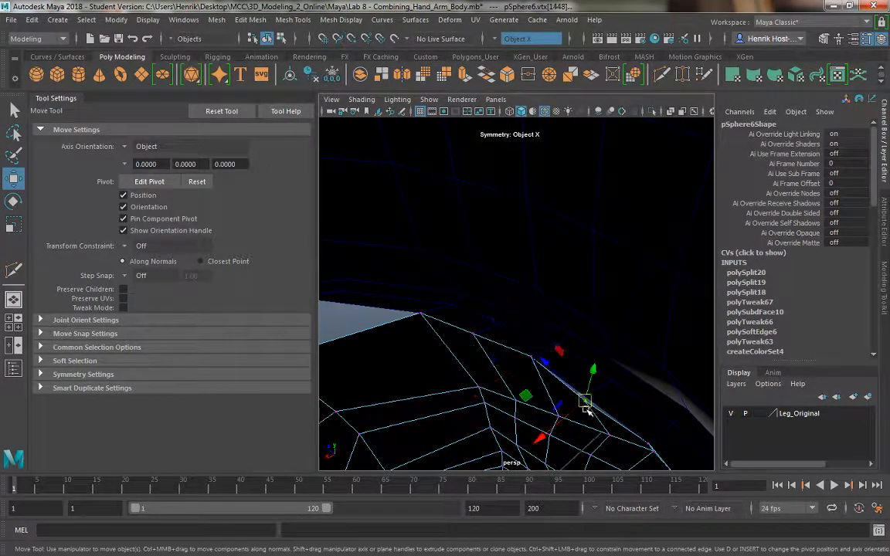
click(584, 397)
Step: Close the V-shaped waist gap by snapping the centre vertex and the next two vertices beside it up to the torso
alt+drag(567, 384, 452, 248)
drag(428, 301, 429, 285)
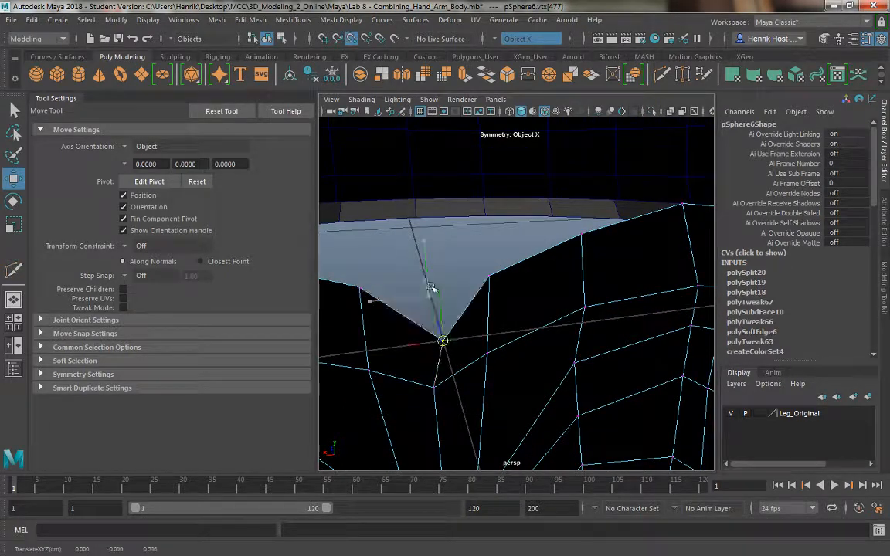
click(493, 276)
drag(493, 278, 486, 190)
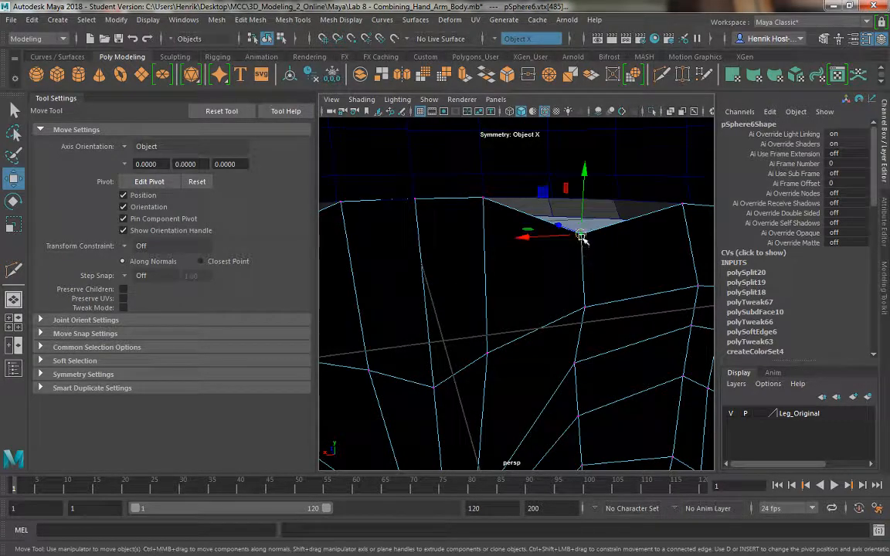
drag(582, 238, 550, 200)
Step: Select the wide vertical face loop beside the waist's centre and examine how it runs down the legs
scroll(587, 234, down, 6)
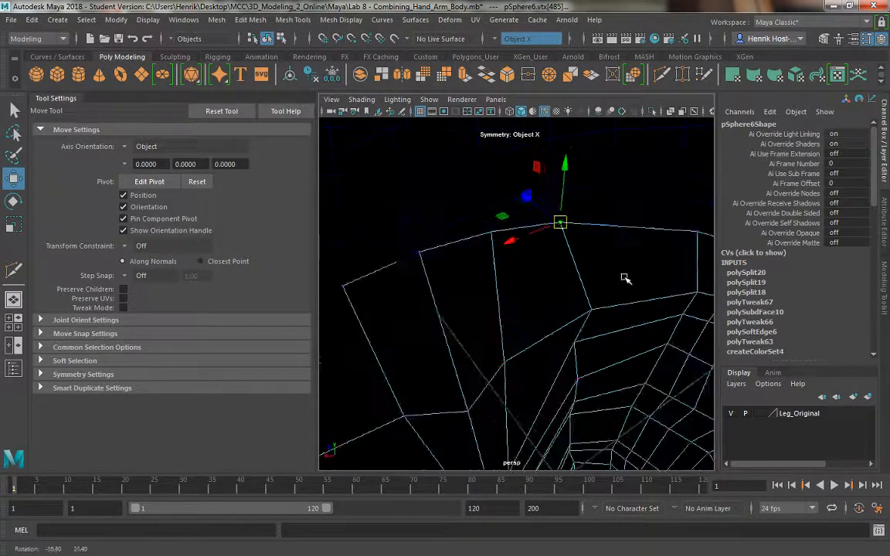
alt+drag(535, 236, 615, 209)
right_drag(453, 188, 454, 226)
click(436, 275)
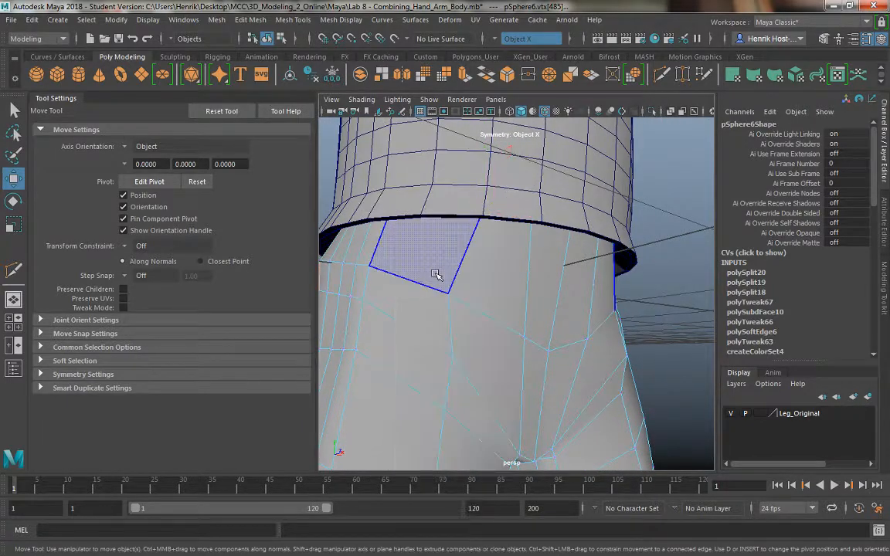
scroll(469, 376, down, 5)
alt+drag(468, 375, 493, 409)
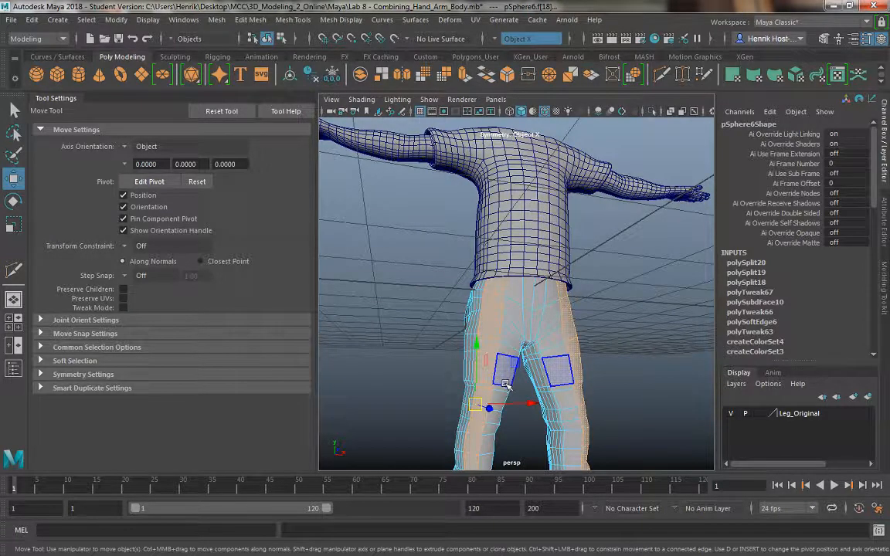
click(488, 345)
Step: Leave the legs' face mode, select the torso mesh, and delete one vertical edge loop on its front
right_drag(523, 230, 581, 171)
alt+right_drag(533, 199, 524, 270)
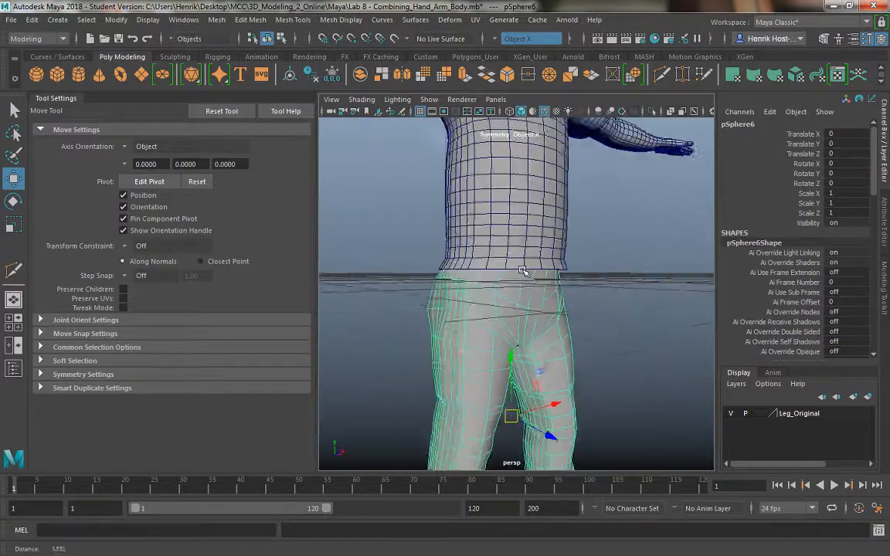
click(508, 193)
alt+middle_drag(508, 193, 506, 287)
right_drag(489, 190, 489, 165)
click(493, 328)
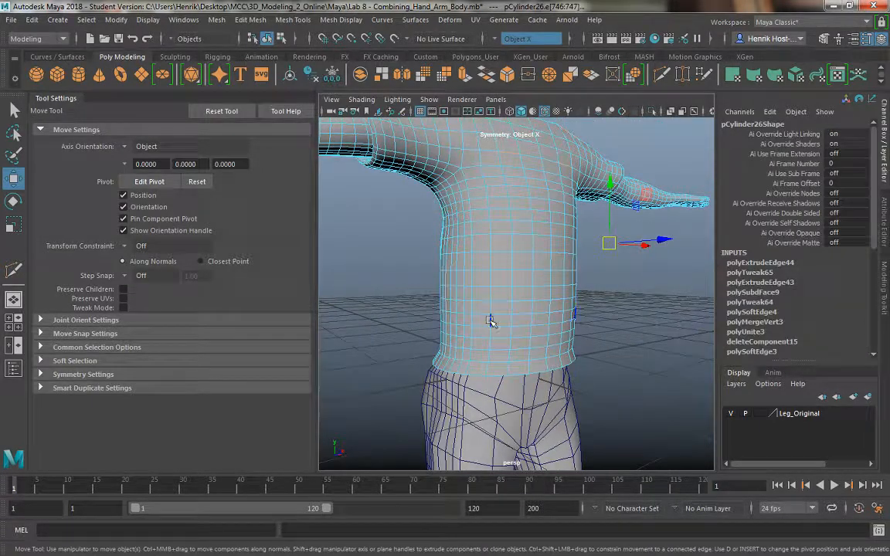
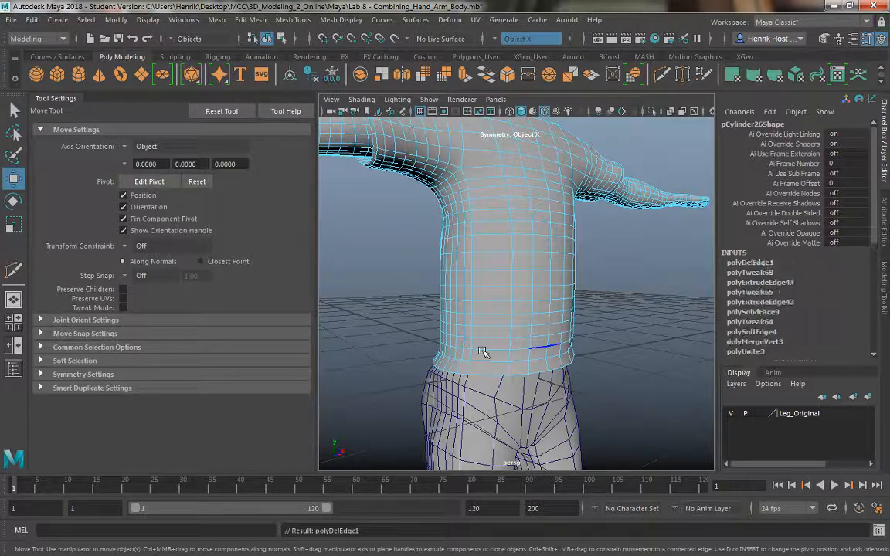
mouse_move(492, 282)
alt+mouse_down()
mouse_move(485, 218)
mouse_move(484, 242)
mouse_move(504, 278)
alt+mouse_up()
alt+right_drag(504, 278, 541, 173)
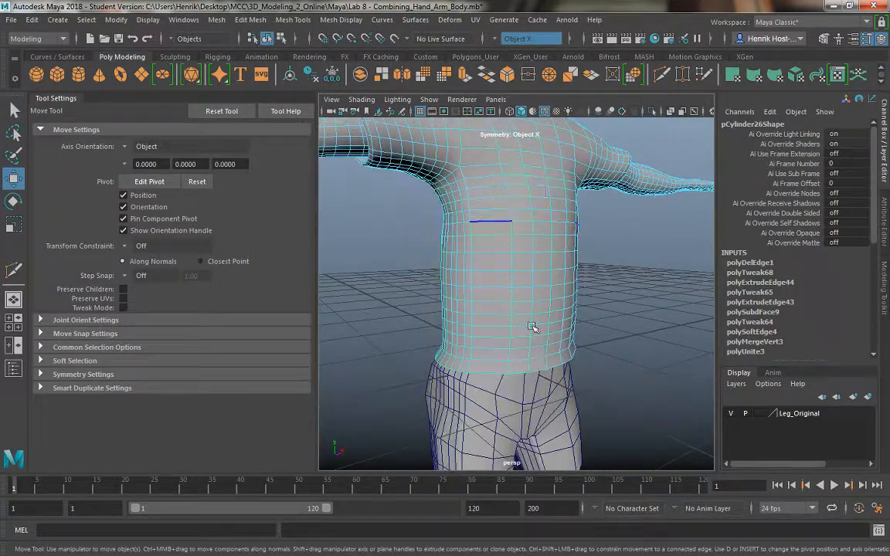
Step: Leave the torso mesh, select the legs at the back of the waist, and switch them to vertex editing
click(532, 324)
alt+right_drag(532, 324, 477, 261)
click(437, 360)
alt+drag(437, 359, 392, 314)
scroll(532, 390, up, 8)
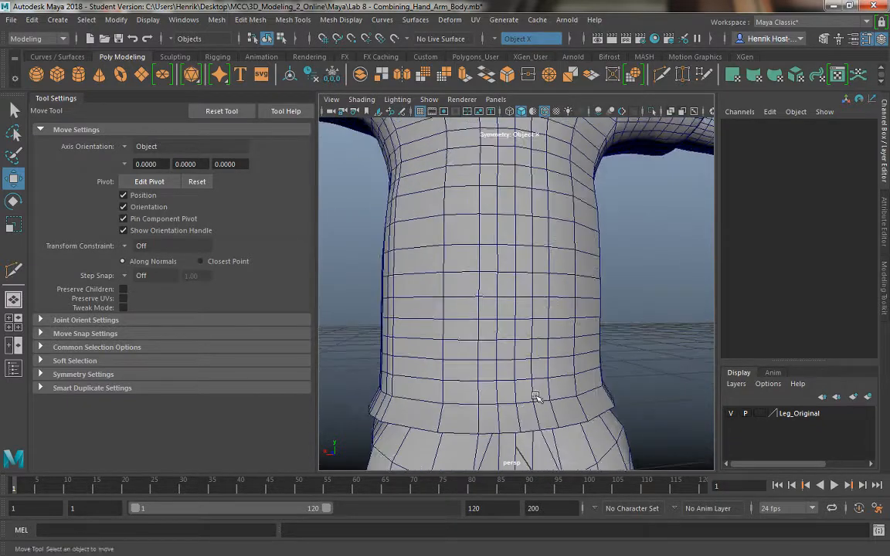
scroll(526, 363, down, 3)
click(479, 318)
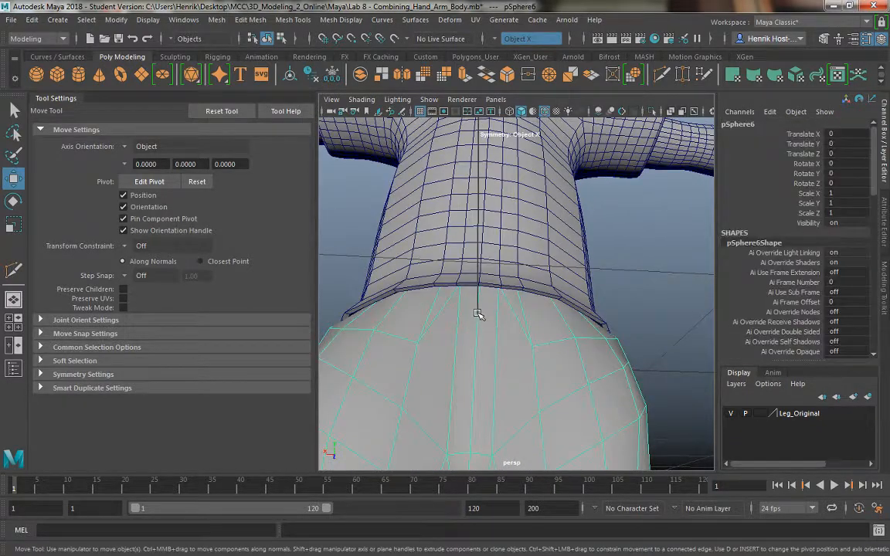
right_drag(476, 188, 438, 185)
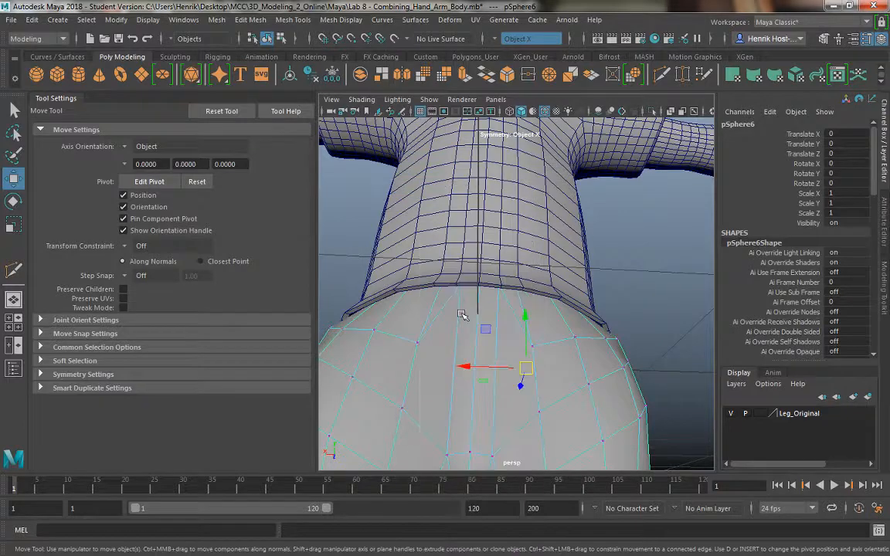
Step: Try to move the waist-edge vertex beside the legs' back centre
click(475, 365)
alt+drag(475, 365, 437, 217)
click(480, 191)
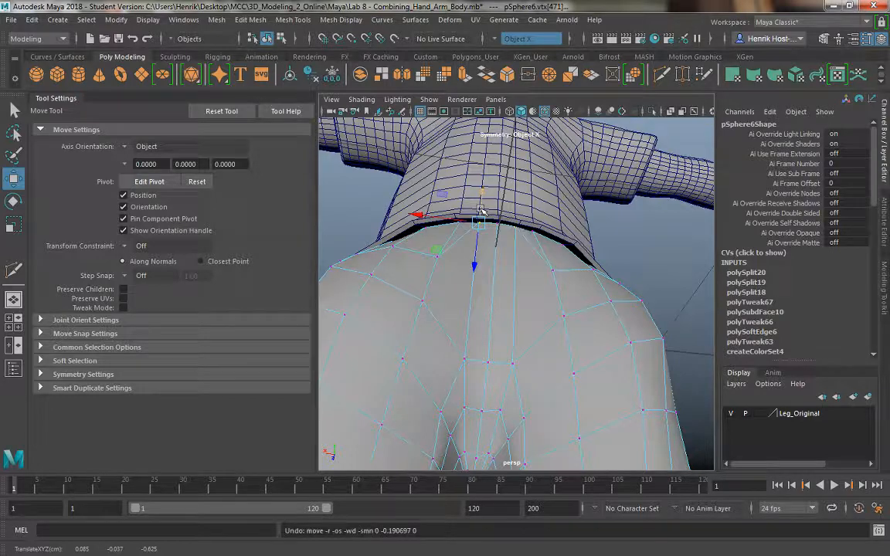
alt+drag(475, 276, 487, 293)
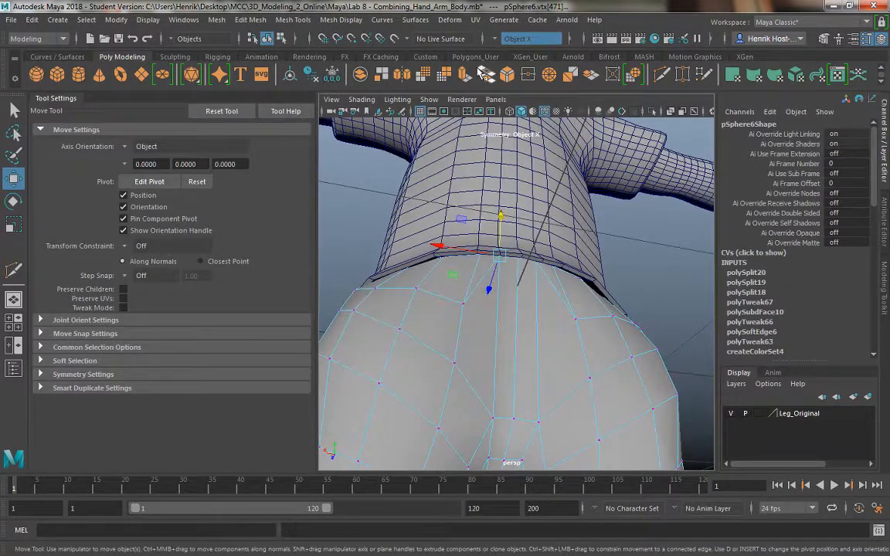
Step: Multi-Cut a horizontal row of edges across the centre of the legs' back waist, linking the lower ends of the two diagonal edges
click(664, 83)
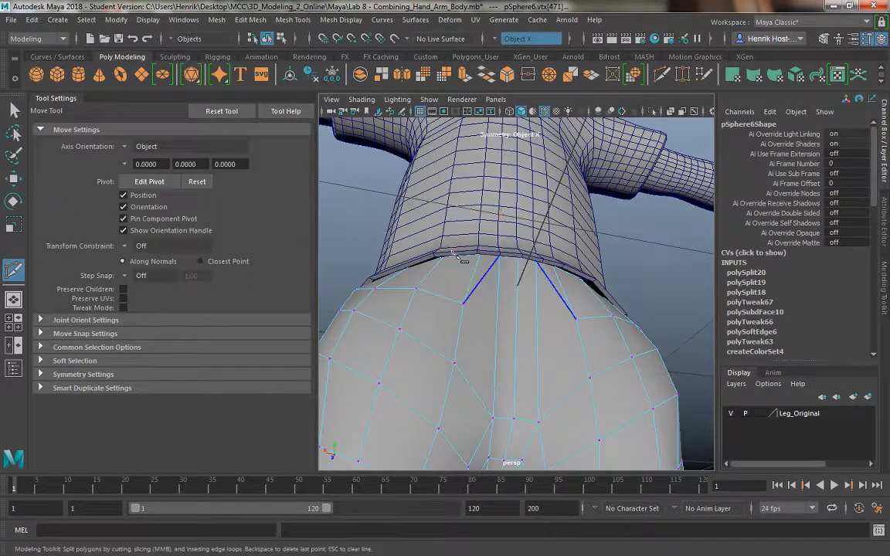
alt+drag(506, 282, 469, 232)
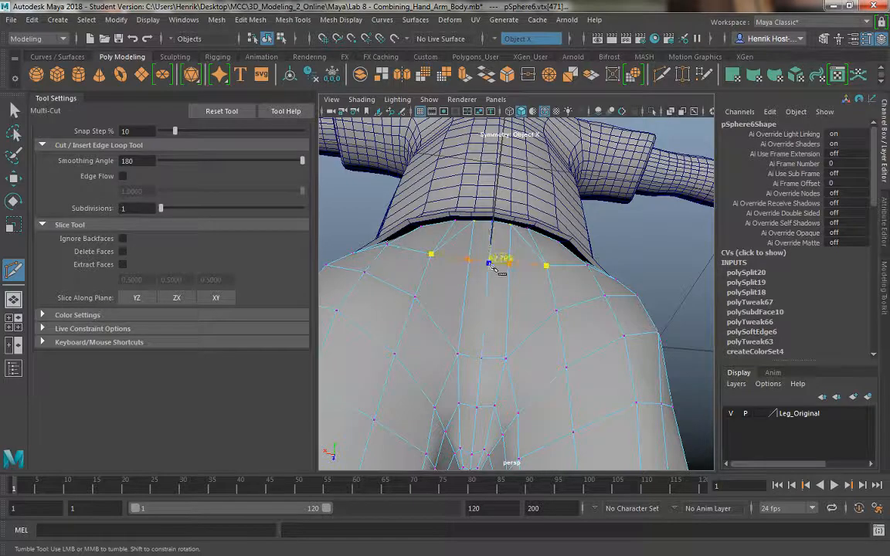
key(Return)
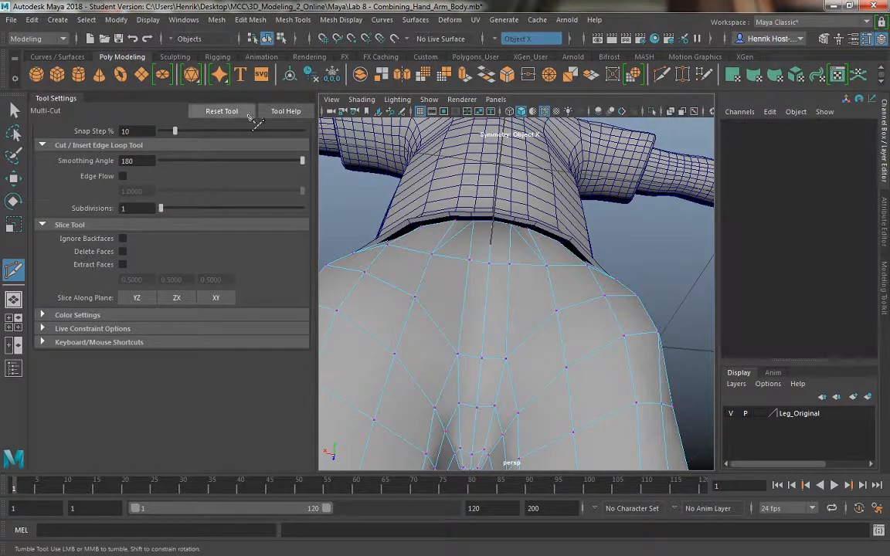
Step: Select the mirrored pair of diagonal edges at the legs' back waist and delete them
click(14, 111)
right_drag(462, 243, 463, 155)
click(458, 235)
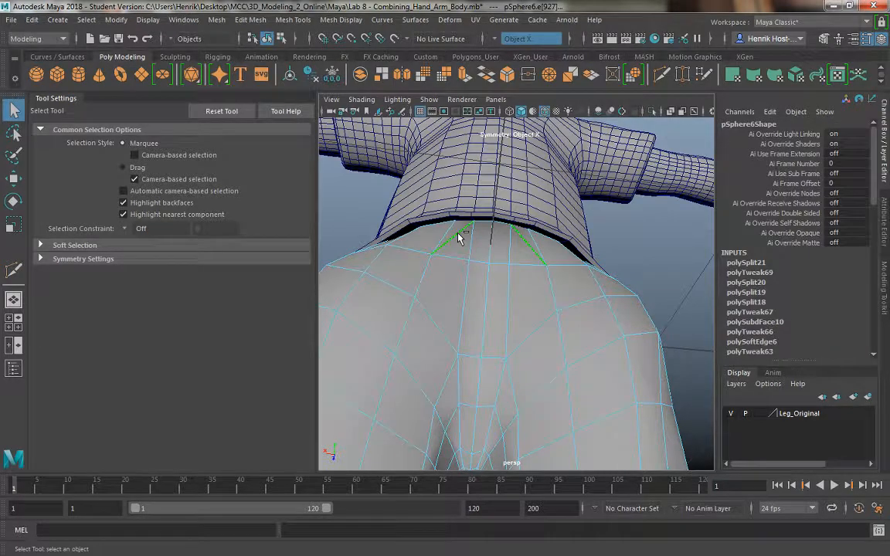
key(Delete)
Step: Leave the legs' edge editing and return the mesh to object mode
mouse_move(454, 283)
alt+mouse_down()
mouse_move(462, 269)
mouse_move(465, 291)
alt+mouse_up()
alt+right_drag(465, 290, 439, 303)
alt+drag(440, 303, 547, 341)
mouse_move(547, 342)
alt+right_down()
mouse_move(545, 334)
mouse_move(553, 338)
alt+right_up()
alt+drag(553, 339, 562, 345)
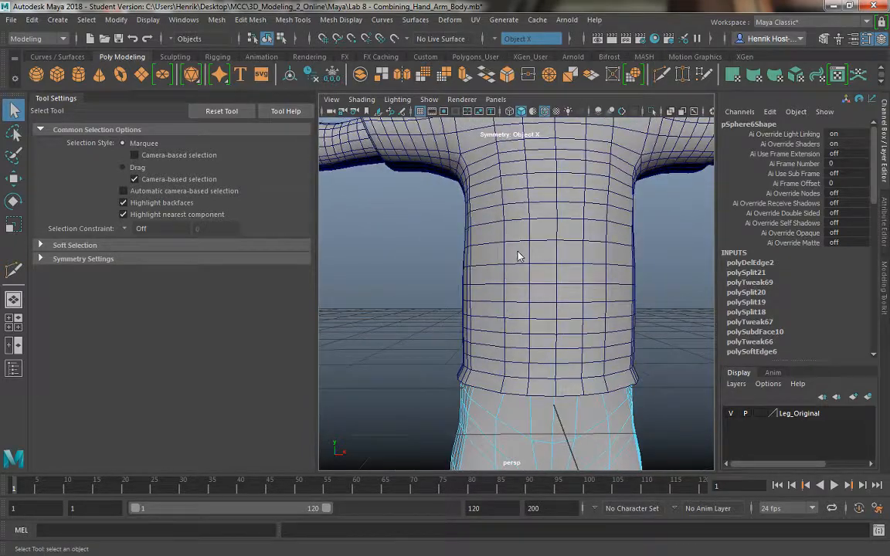
right_drag(518, 187, 570, 158)
alt+right_drag(541, 423, 456, 340)
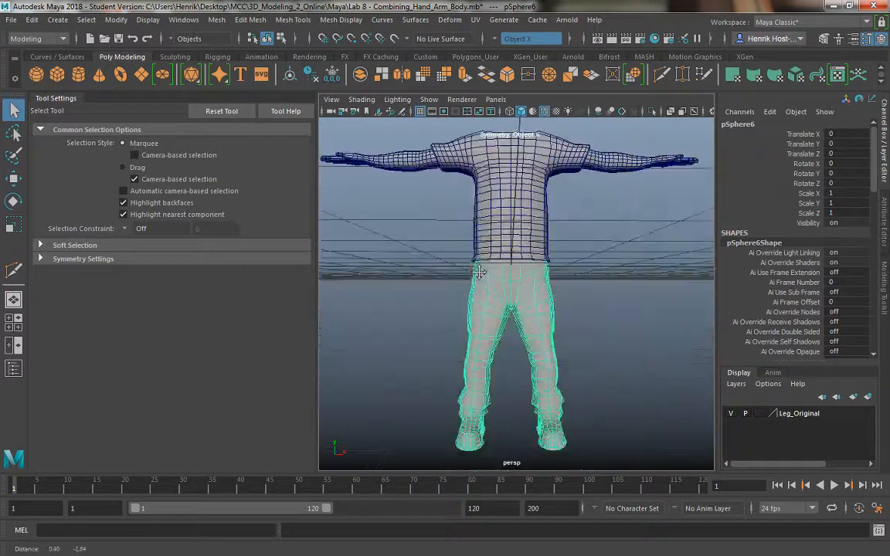
alt+drag(456, 340, 554, 362)
Step: Select the torso and the legs together and combine them into a single mesh
click(488, 207)
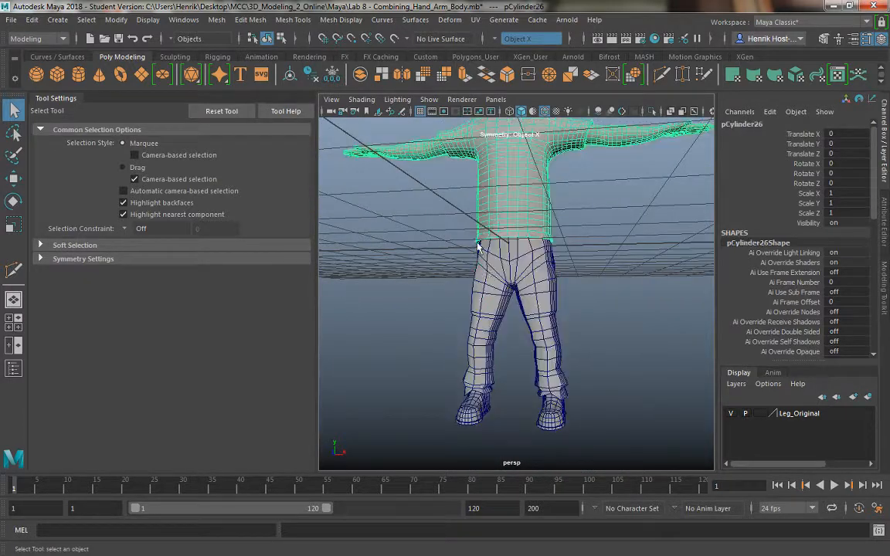
shift+click(499, 306)
alt+drag(498, 309, 517, 334)
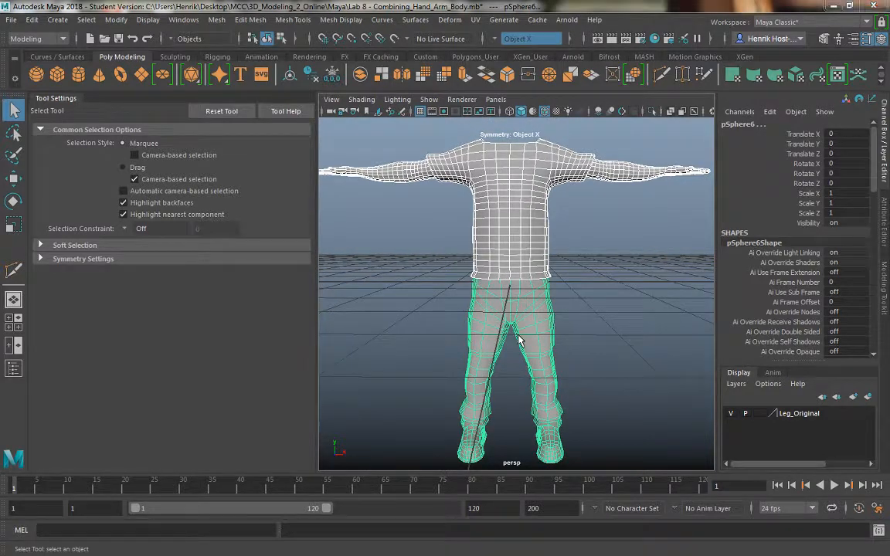
key(space)
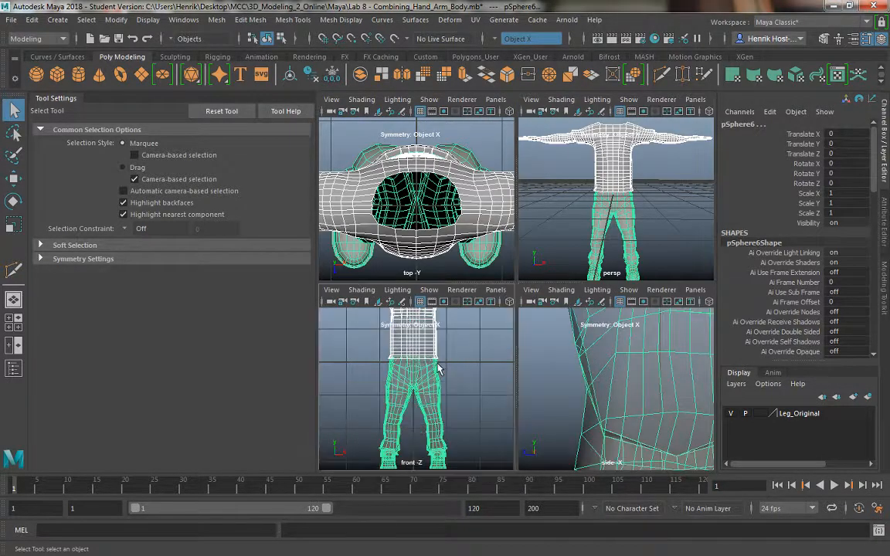
key(space)
alt+right_drag(454, 246, 460, 128)
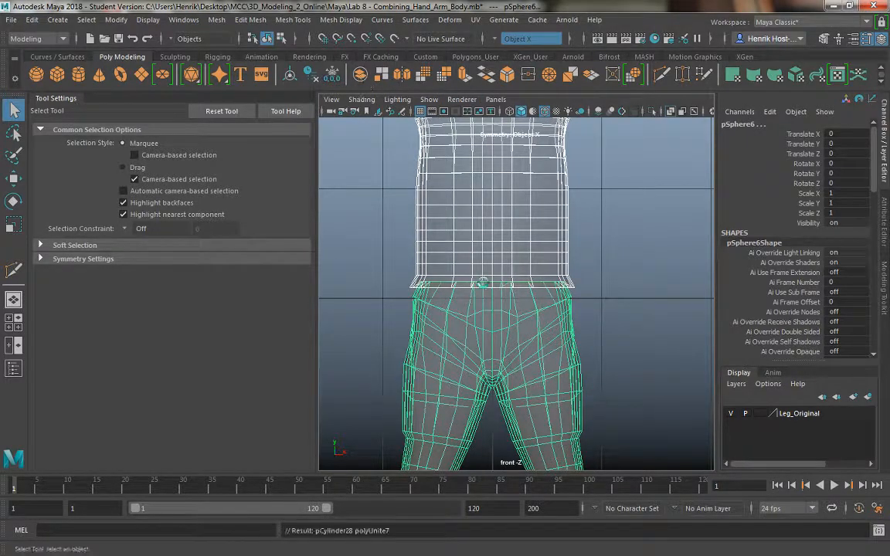
Step: With symmetry off, select the combined body's row of waist seam vertices and merge them, finishing in object mode
click(453, 204)
alt+right_drag(453, 205, 497, 262)
right_drag(494, 190, 425, 174)
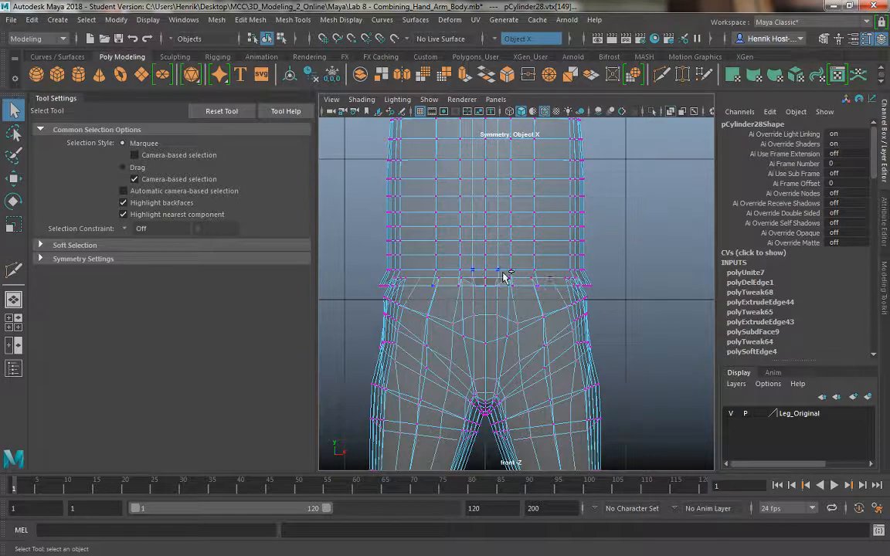
ctrl+shift+right_drag(502, 274, 512, 186)
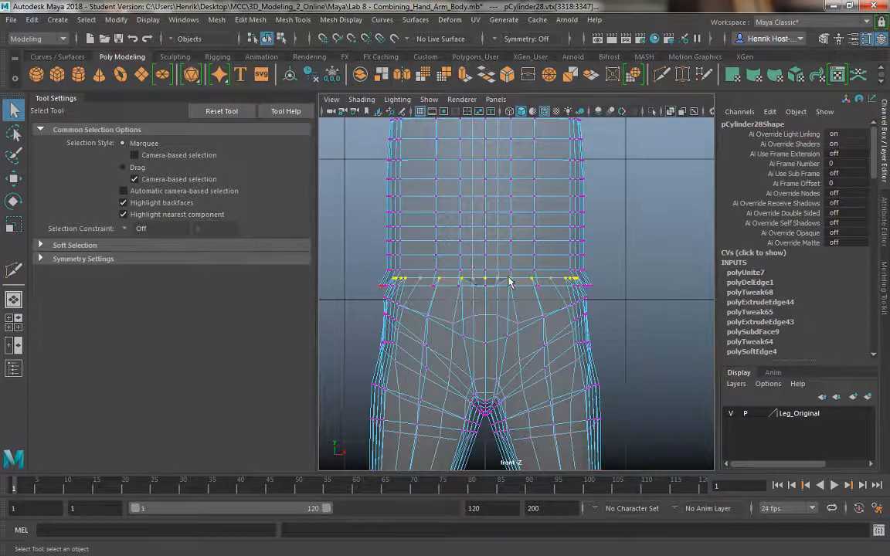
shift+right_click(423, 285)
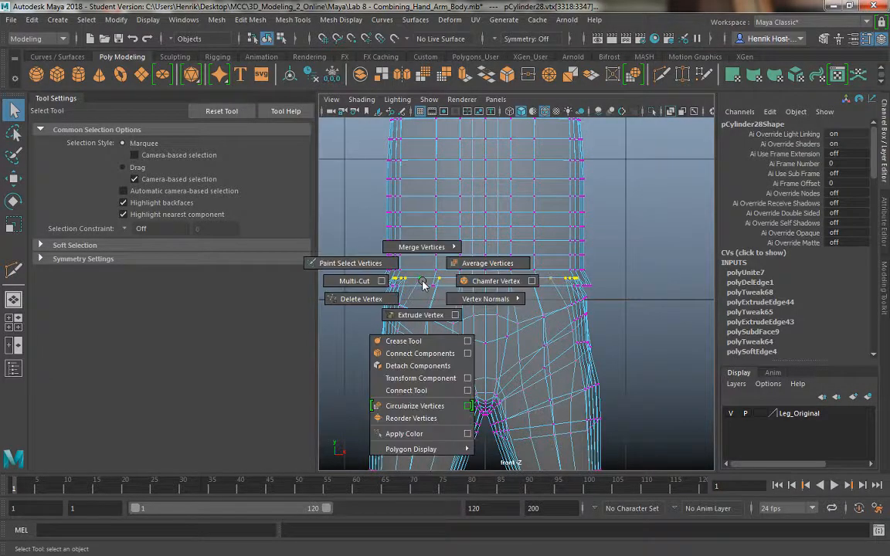
shift+right_drag(431, 261, 434, 228)
shift+right_drag(496, 210, 497, 213)
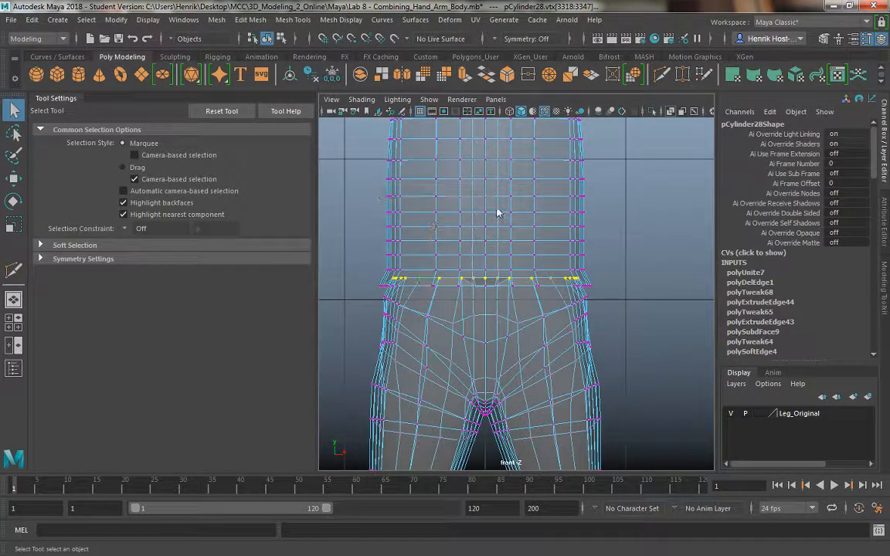
right_drag(455, 187, 515, 164)
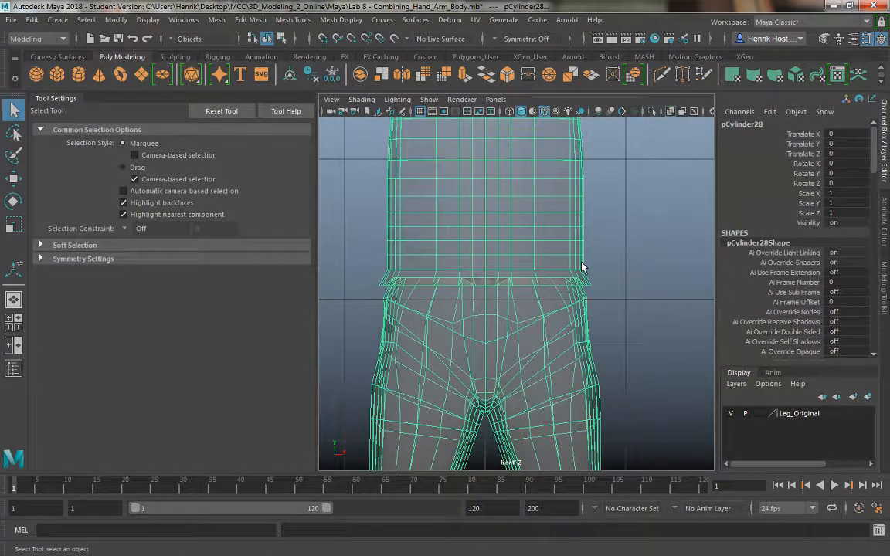
click(615, 252)
Step: Examine the merged waist seam in the front view and from inside the body
key(space)
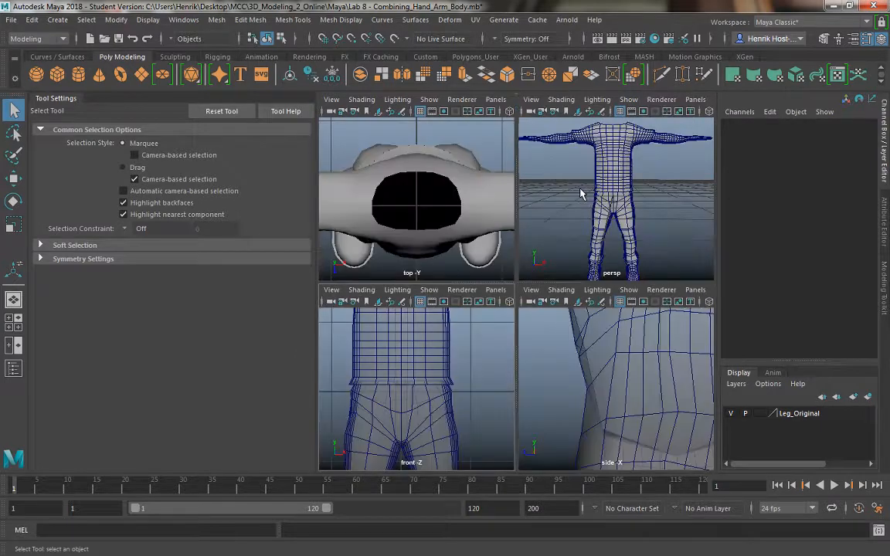
key(space)
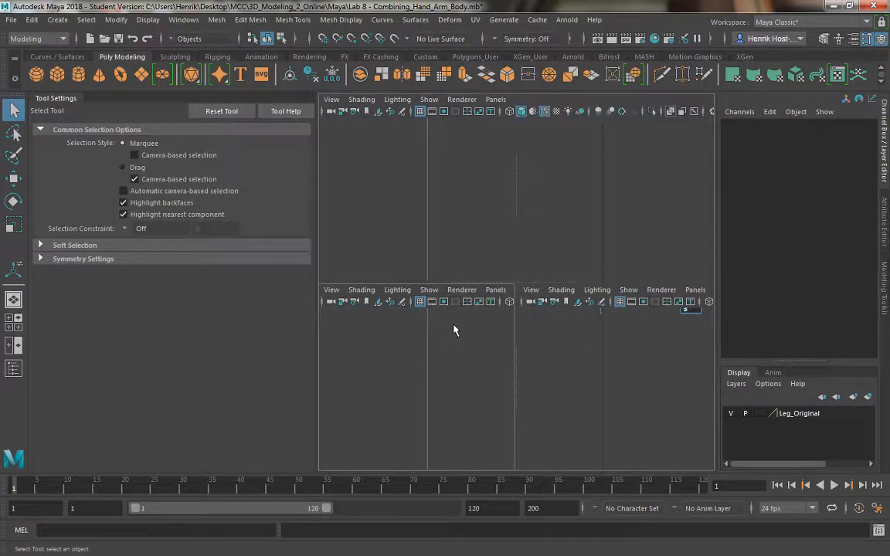
scroll(511, 399, up, 3)
scroll(482, 308, up, 2)
click(482, 262)
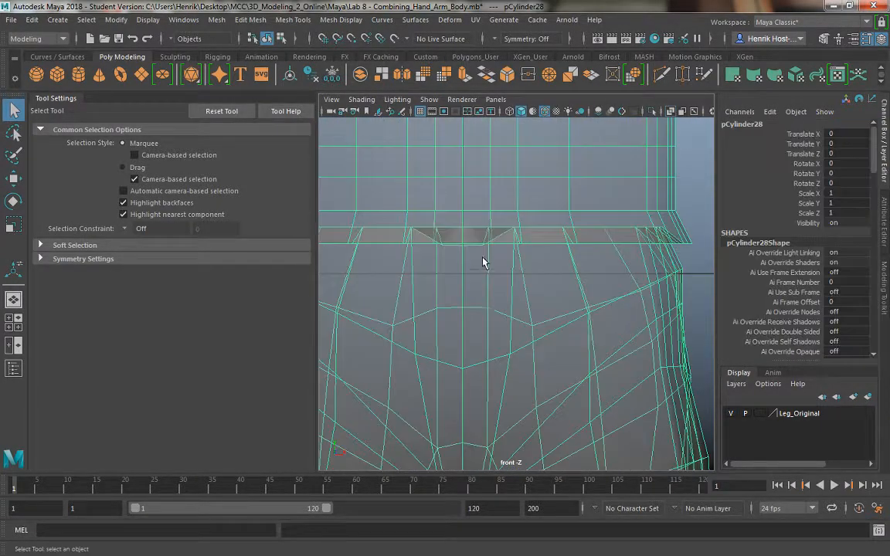
scroll(504, 285, up, 1)
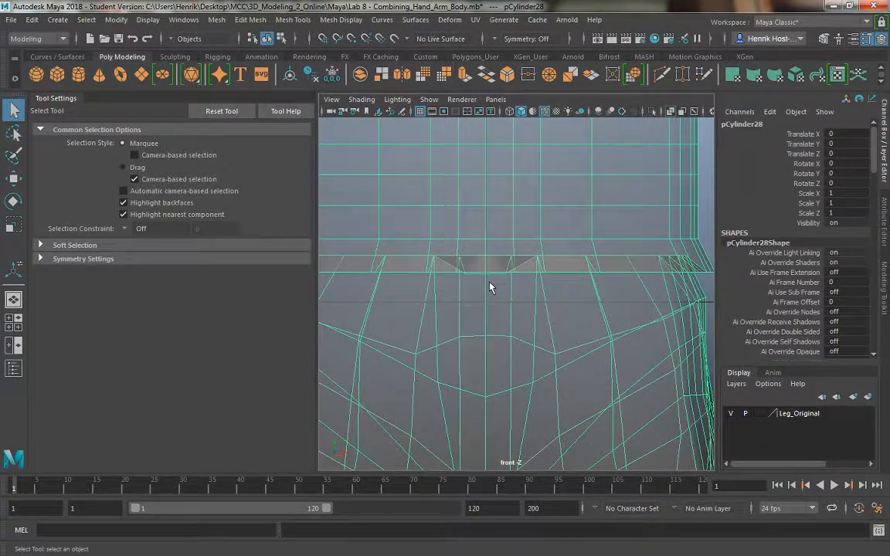
key(space)
key(space)
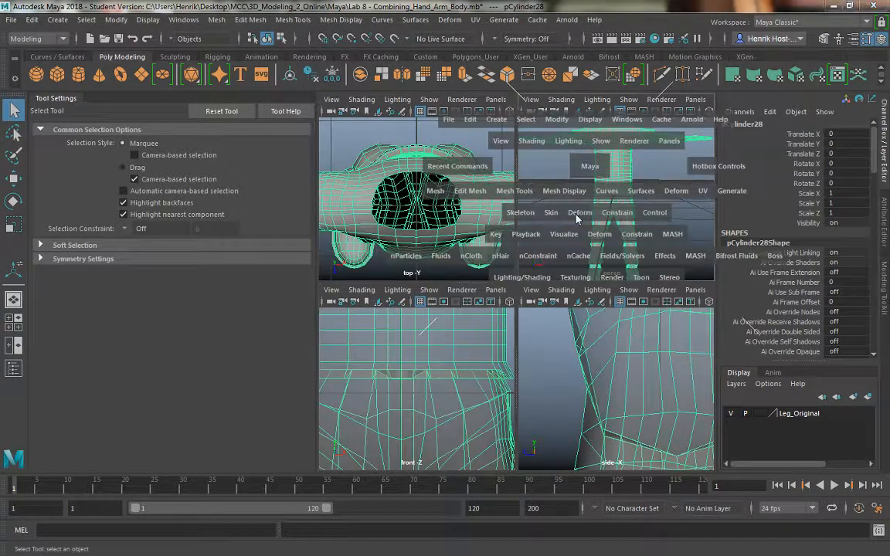
scroll(473, 194, up, 8)
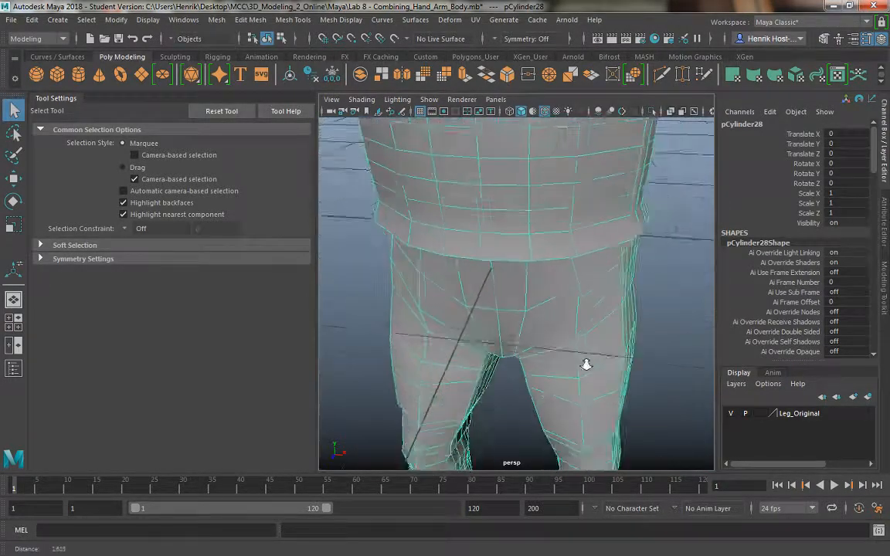
scroll(549, 257, down, 8)
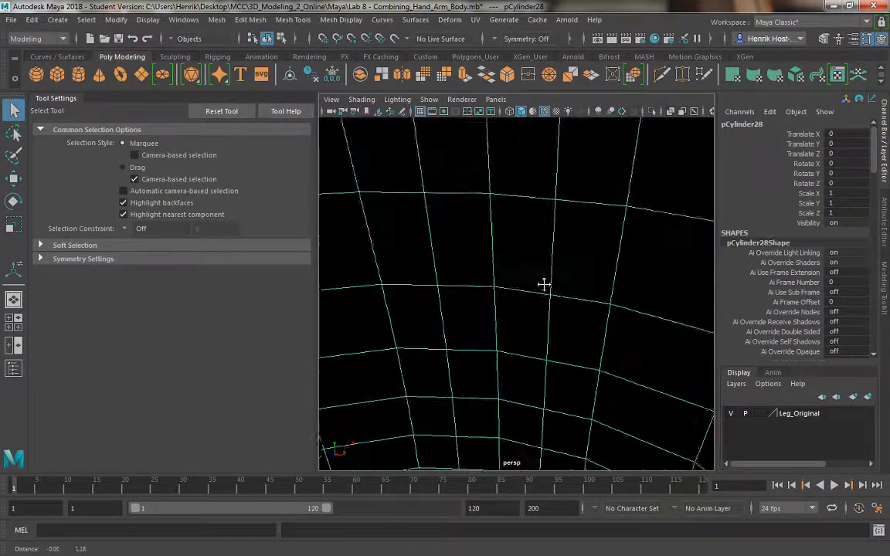
scroll(540, 204, down, 1)
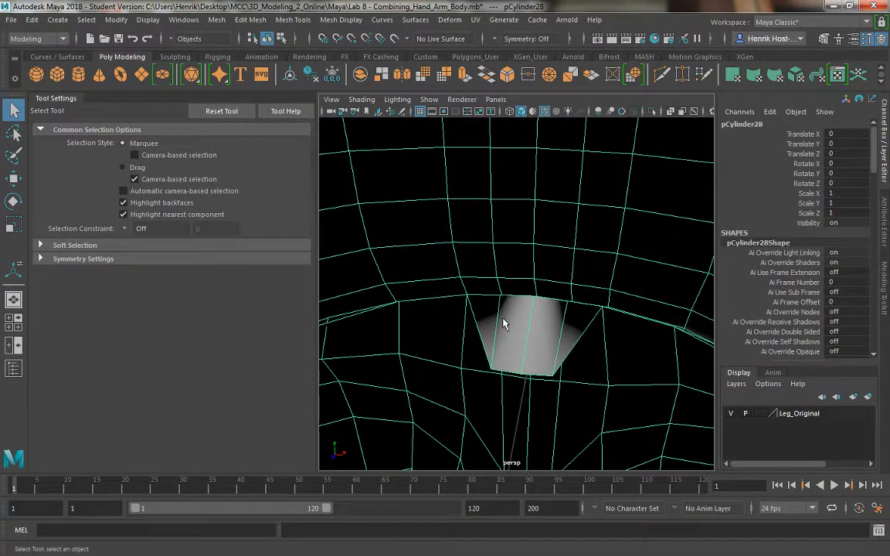
Step: Select the two adjoining faces at the centre of the back waist seam from inside the body and delete them
right_drag(504, 228, 504, 325)
click(502, 334)
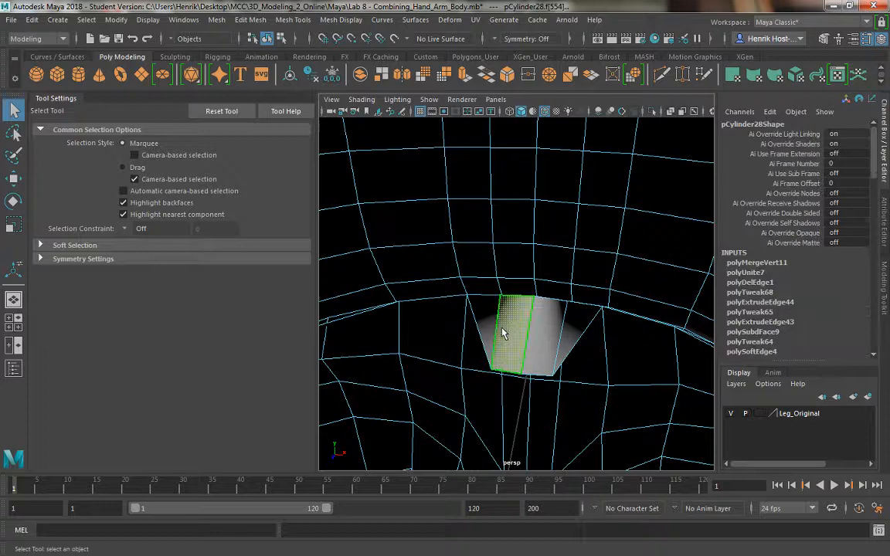
shift+click(561, 340)
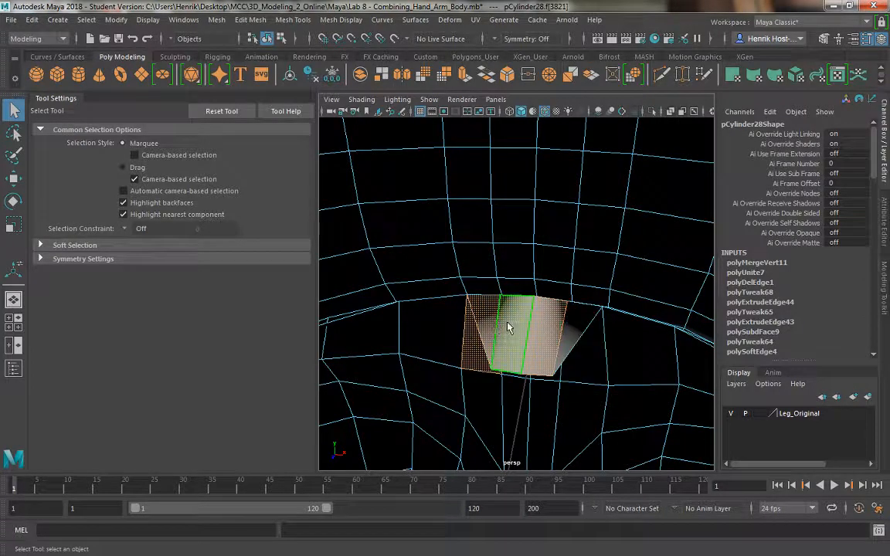
click(508, 327)
shift+click(543, 331)
alt+drag(525, 270, 523, 309)
alt+middle_drag(523, 309, 526, 246)
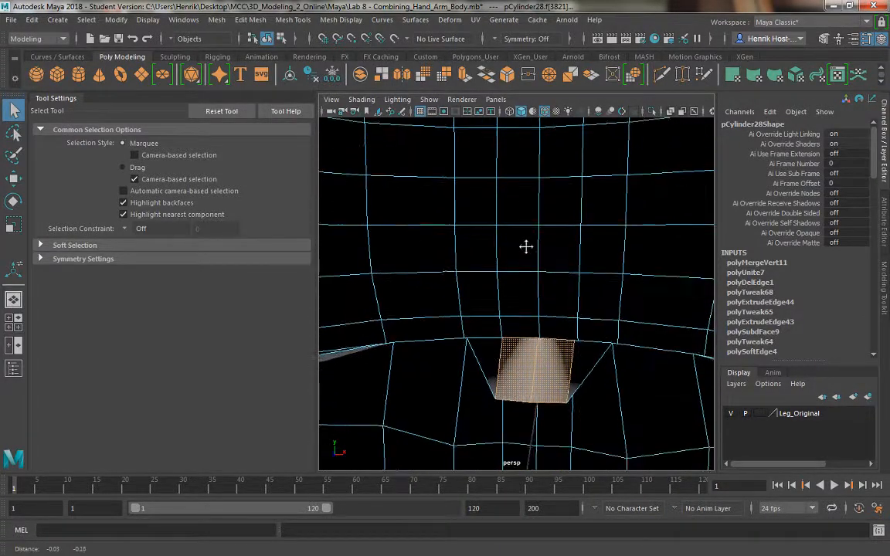
alt+drag(526, 246, 570, 214)
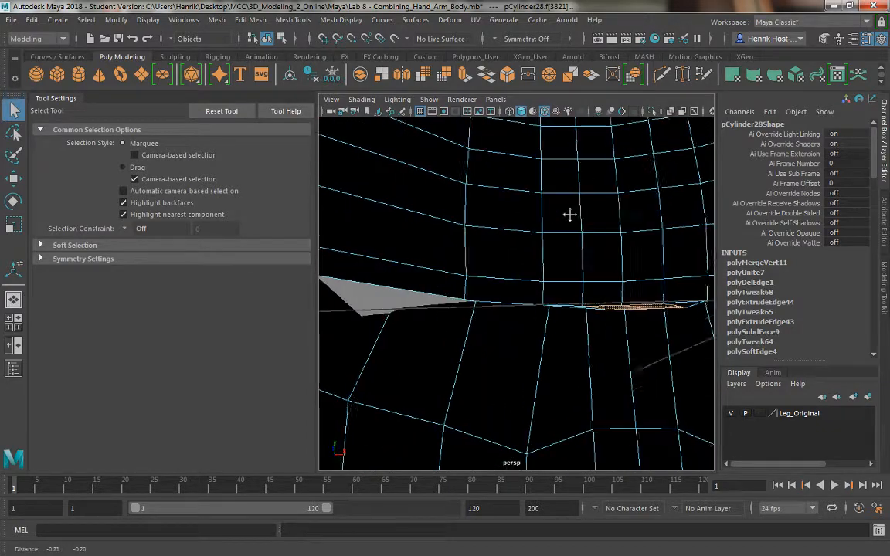
alt+middle_drag(569, 214, 578, 209)
alt+drag(577, 208, 509, 276)
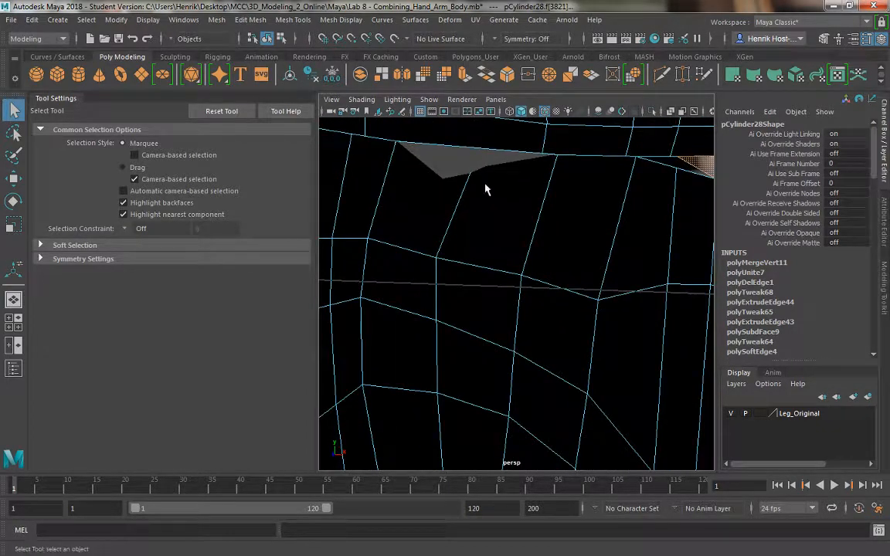
alt+drag(485, 186, 481, 181)
alt+middle_drag(480, 182, 480, 226)
alt+drag(480, 227, 464, 267)
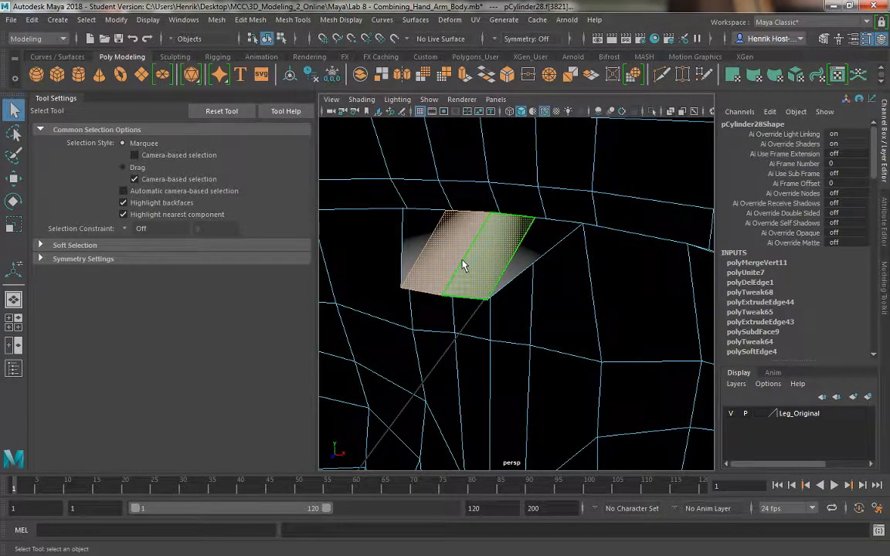
key(Delete)
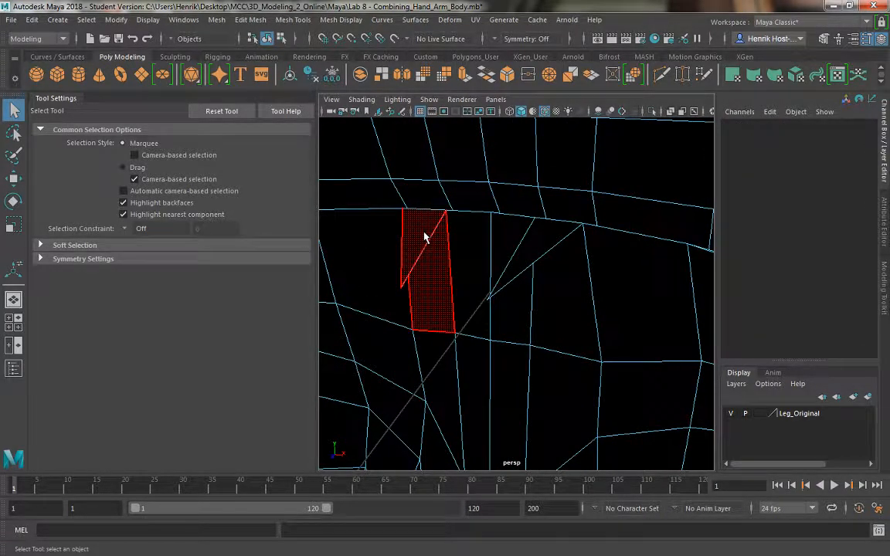
Step: Select the two folded faces on either side of the back waist seam's centre from inside the body and delete them
click(426, 235)
shift+click(542, 261)
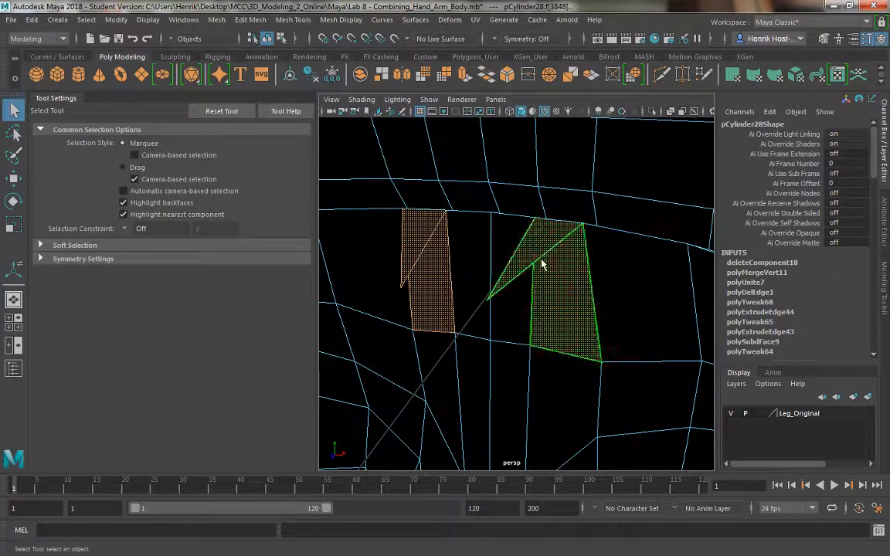
key(Delete)
Step: Select the border edges of the two openings at the back waist seam and close them with Fill Hole
alt+drag(531, 261, 566, 252)
right_drag(570, 187, 570, 154)
click(558, 282)
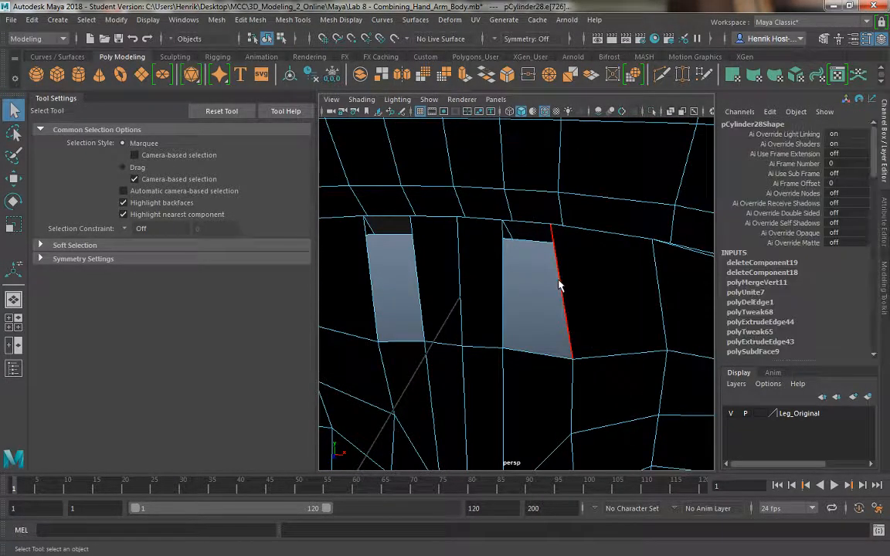
shift+right_click(429, 270)
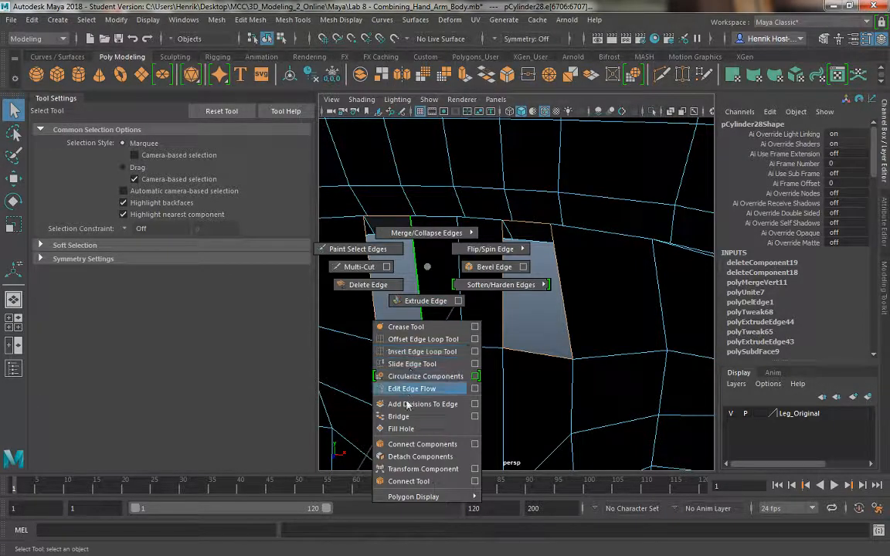
click(405, 429)
Step: Examine the filled waist seam from inside the body and follow it around the hip
alt+middle_drag(413, 289, 475, 276)
alt+drag(457, 289, 379, 278)
alt+middle_drag(394, 274, 461, 276)
alt+drag(461, 276, 567, 286)
alt+middle_drag(568, 285, 523, 297)
alt+drag(523, 298, 498, 296)
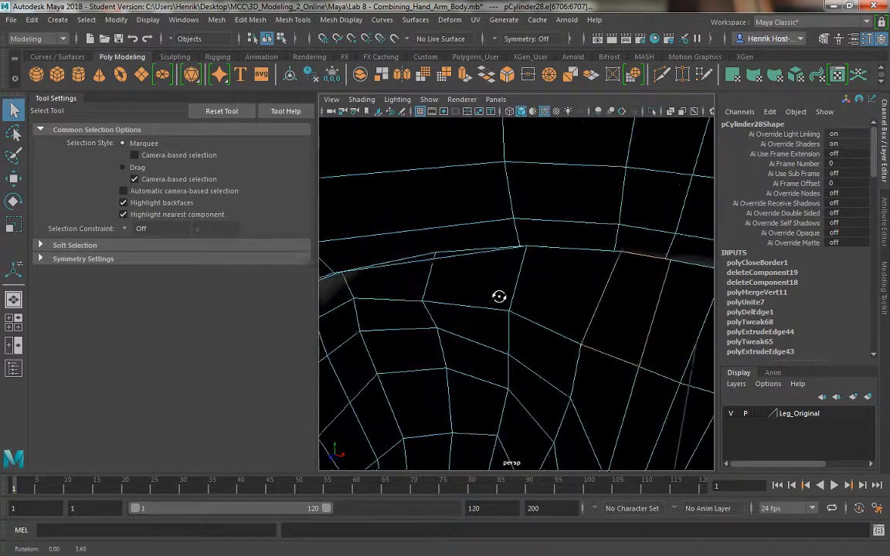
alt+right_drag(498, 296, 470, 254)
alt+drag(490, 248, 743, 245)
Step: Examine the edge flow on the back of the torso and trousers, from the collar down to the legs
scroll(550, 175, down, 8)
scroll(538, 172, down, 4)
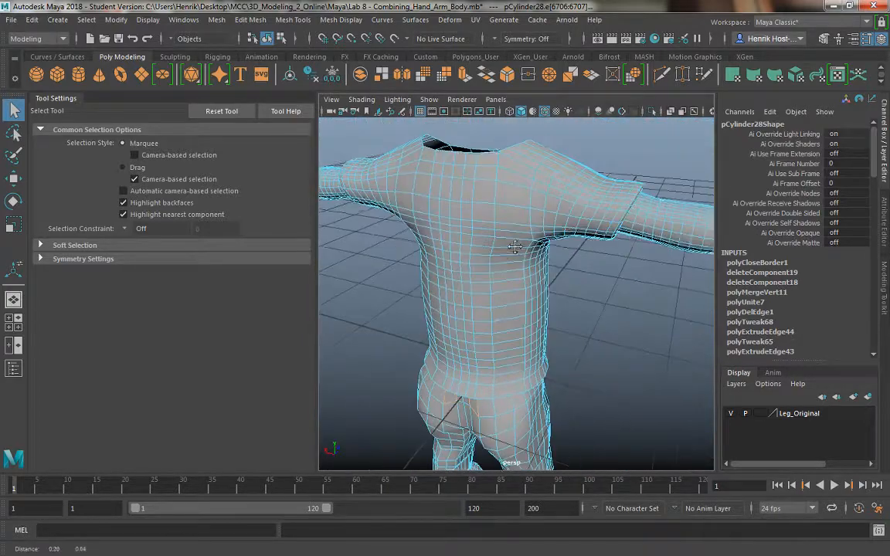
alt+drag(507, 248, 497, 297)
alt+drag(498, 221, 473, 220)
alt+right_drag(473, 220, 492, 246)
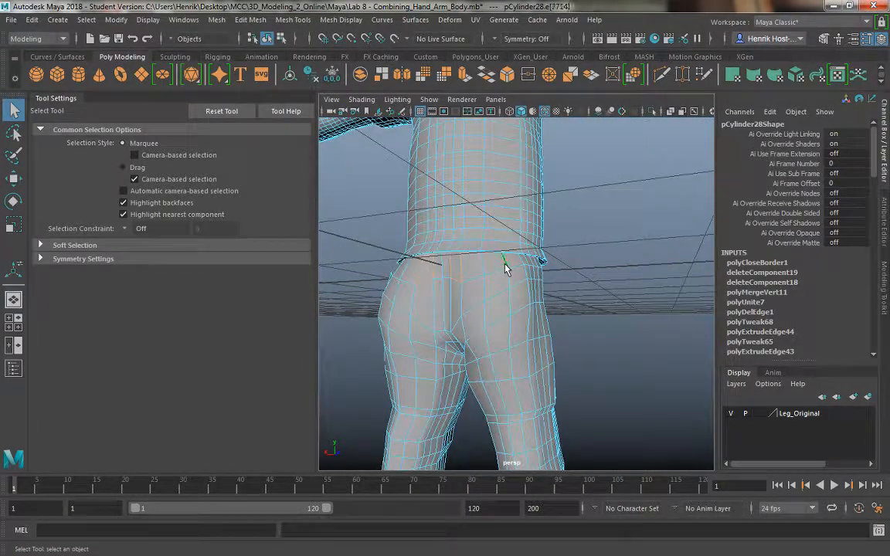
alt+middle_drag(528, 221, 516, 135)
alt+drag(525, 318, 503, 304)
alt+middle_drag(502, 304, 503, 395)
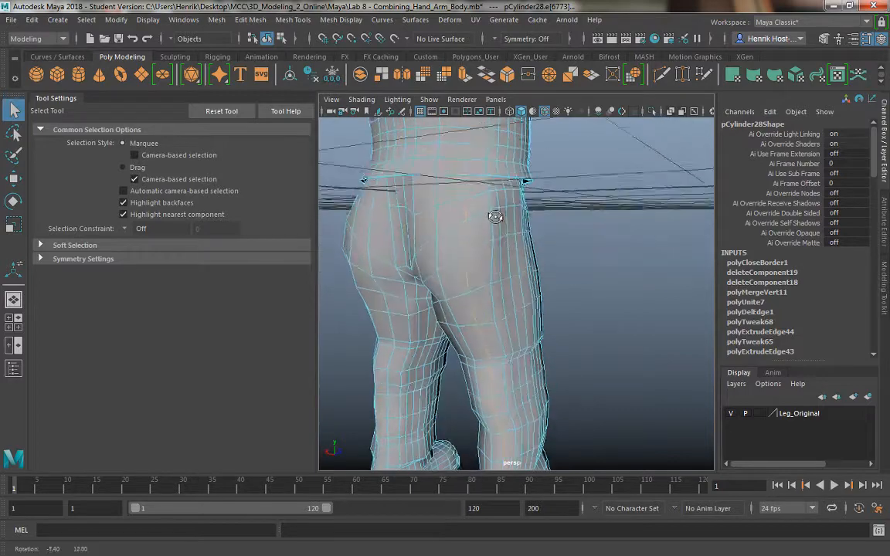
alt+middle_drag(495, 217, 499, 293)
alt+right_drag(500, 293, 468, 252)
alt+middle_drag(468, 252, 470, 284)
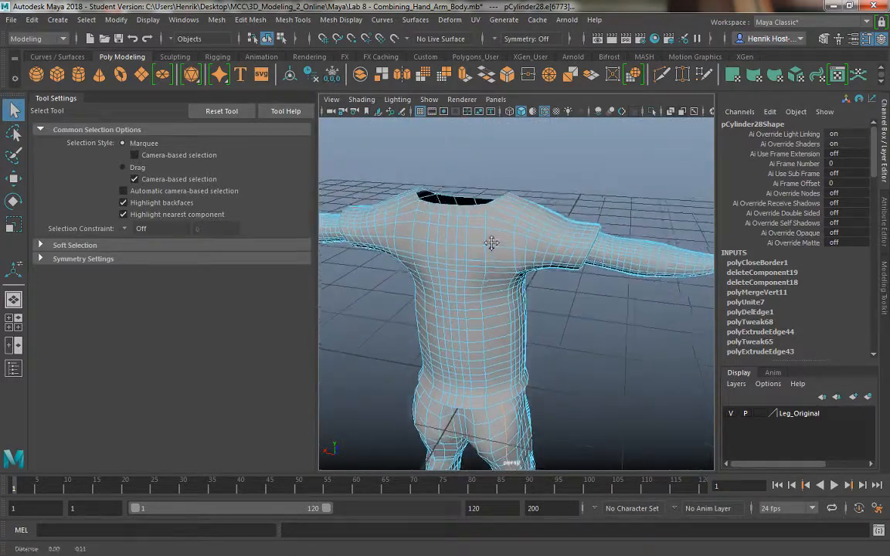
scroll(475, 217, up, 2)
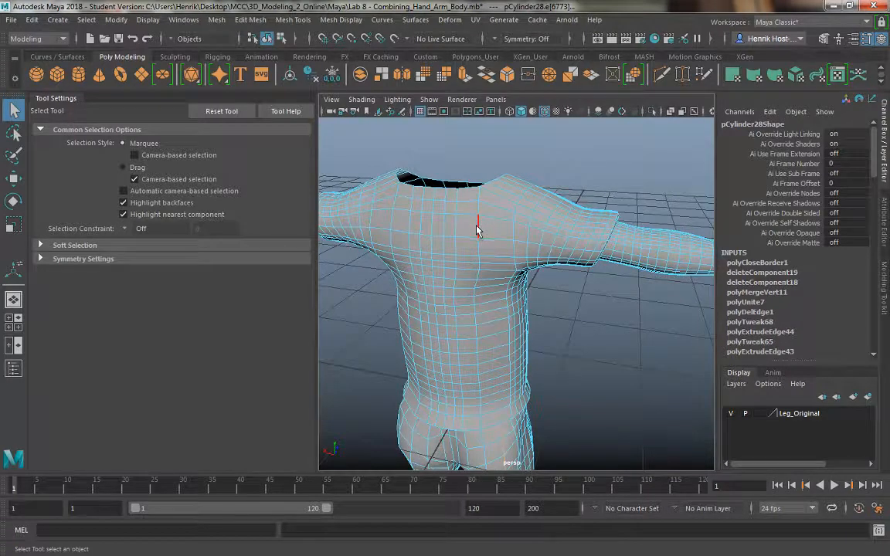
alt+middle_drag(486, 217, 479, 171)
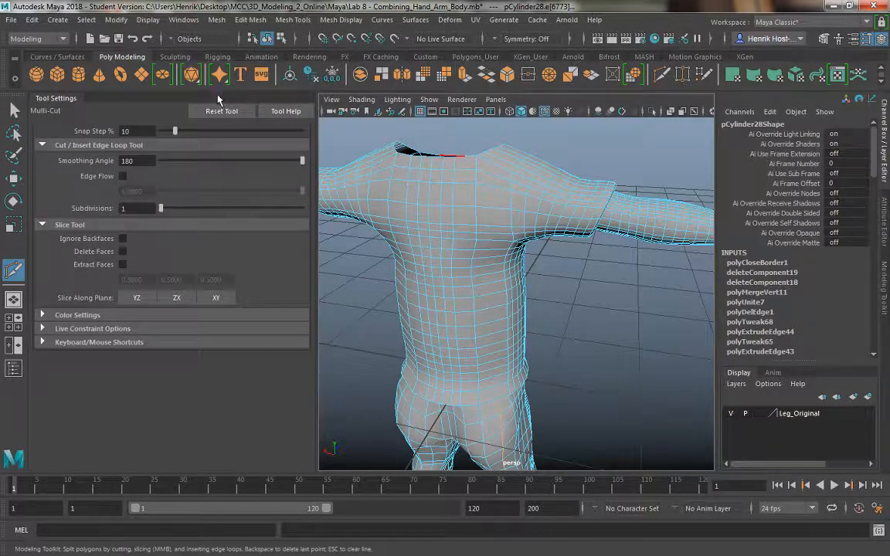
click(15, 111)
alt+middle_drag(465, 231, 463, 182)
scroll(479, 285, up, 3)
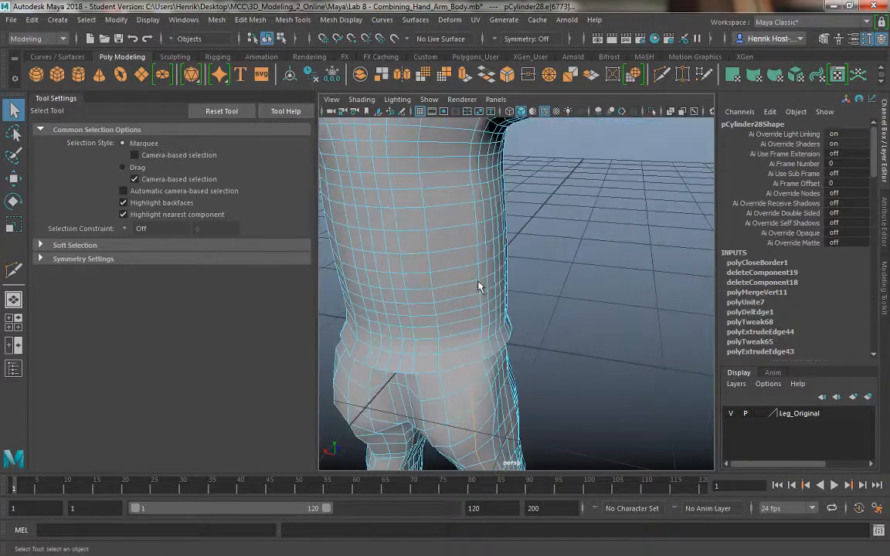
alt+middle_drag(479, 286, 479, 224)
mouse_move(479, 225)
alt+mouse_down()
mouse_move(445, 250)
mouse_move(502, 228)
mouse_move(549, 234)
mouse_move(562, 212)
mouse_move(531, 223)
mouse_move(467, 211)
mouse_move(473, 234)
alt+mouse_up()
alt+drag(565, 208, 527, 245)
Step: With Multi-Cut, lay a vertical line of cut points down the torso's back from the collar to just above the shirt hem
key(ctrl+shift+x)
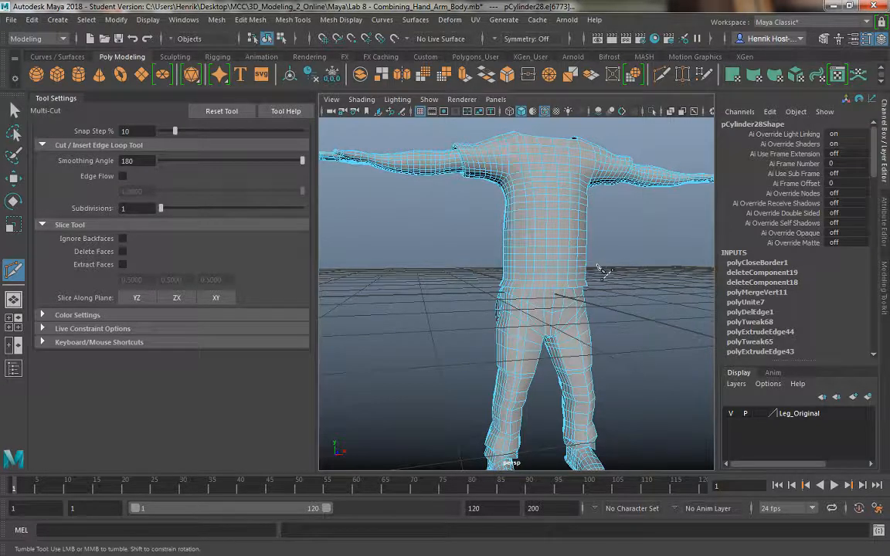
alt+drag(485, 241, 481, 206)
click(472, 243)
alt+right_drag(480, 206, 513, 279)
alt+drag(554, 291, 498, 234)
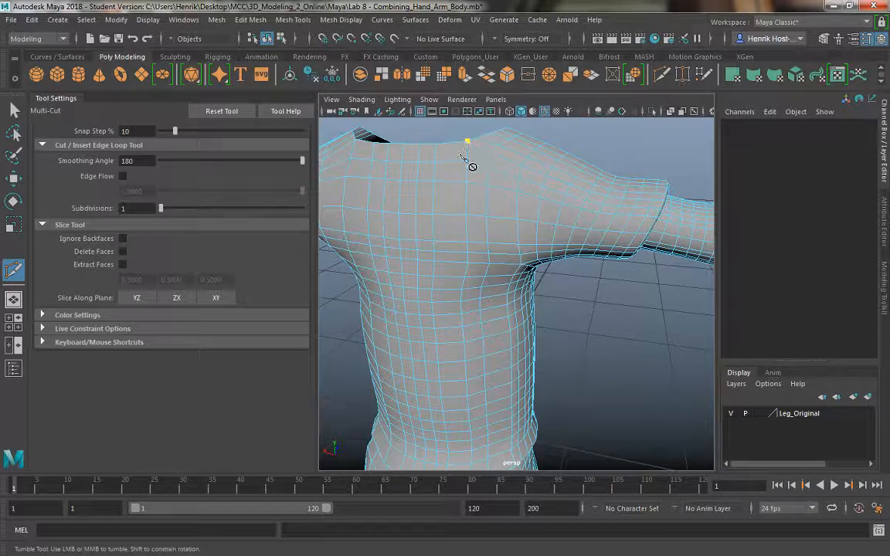
click(480, 166)
click(475, 278)
click(477, 216)
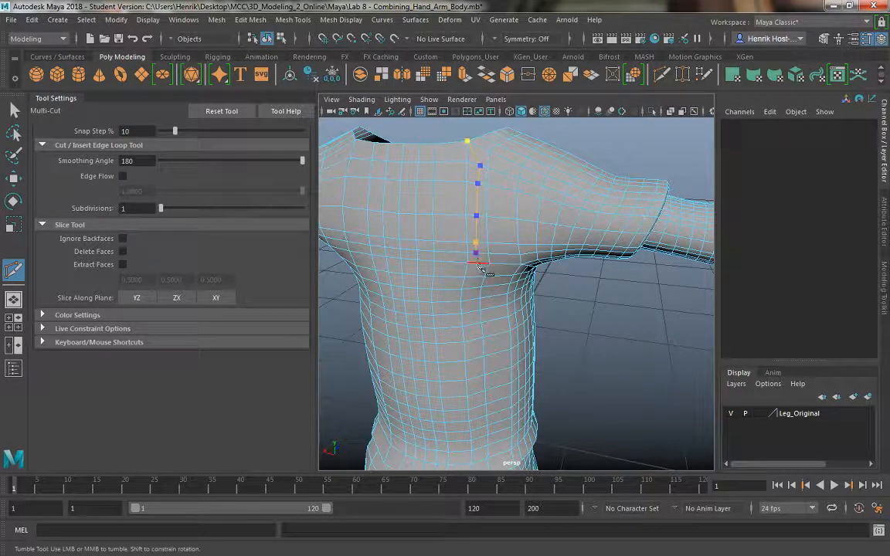
click(477, 263)
alt+middle_drag(480, 341, 473, 270)
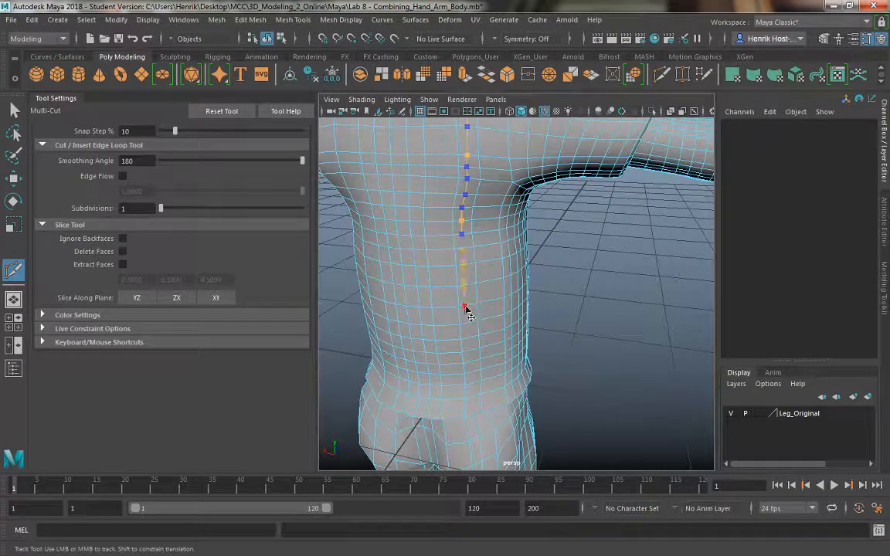
mouse_move(474, 323)
alt+middle_down()
mouse_move(467, 278)
mouse_move(463, 313)
alt+middle_up()
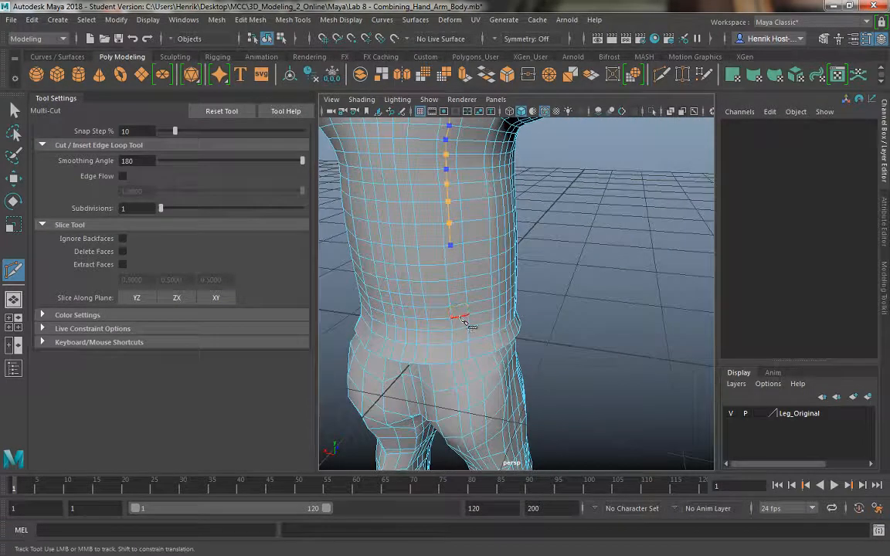
alt+drag(461, 315, 458, 331)
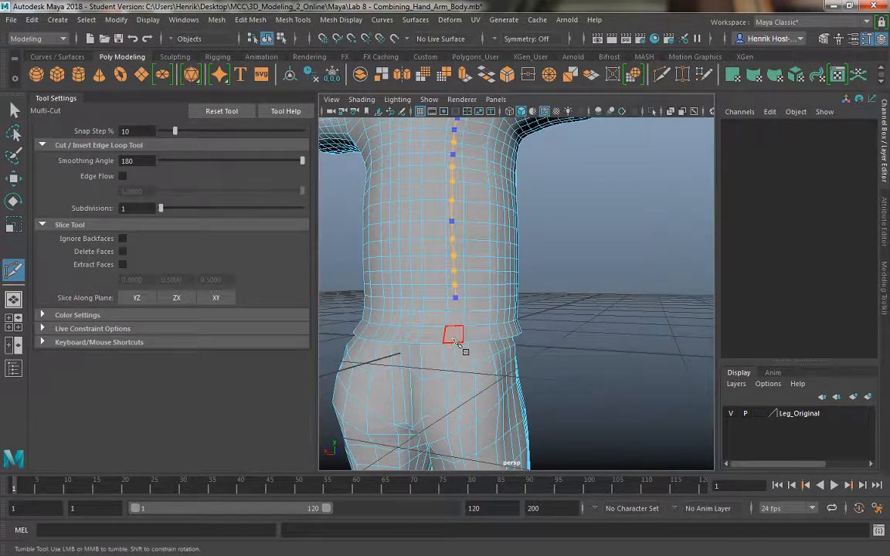
Step: Continue the cut around the underside of the shirt hem to the waist seam and complete it
alt+drag(460, 282, 526, 302)
alt+right_drag(526, 302, 596, 309)
alt+drag(597, 309, 502, 355)
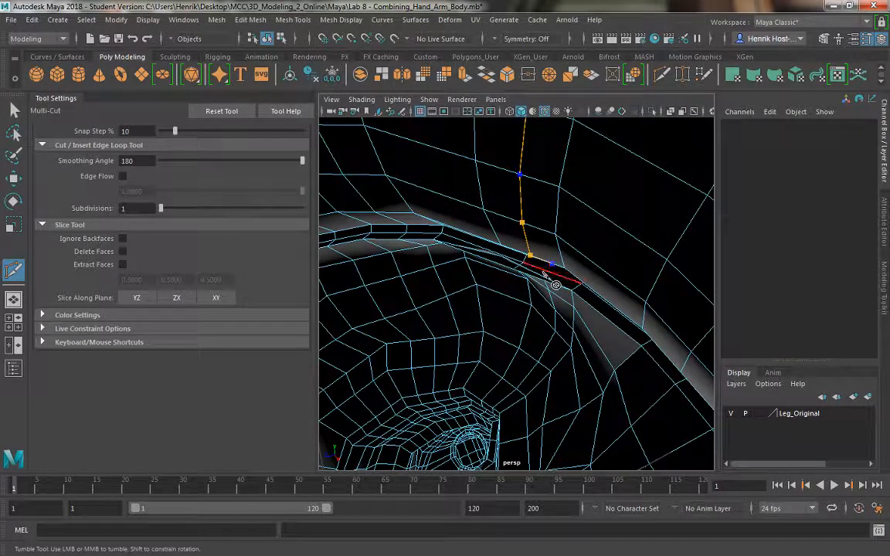
alt+drag(553, 282, 507, 270)
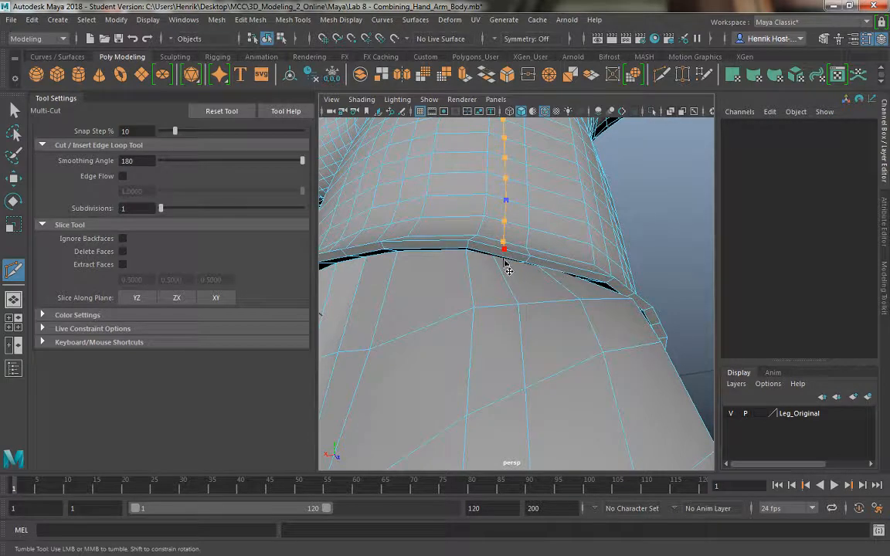
scroll(508, 268, up, 10)
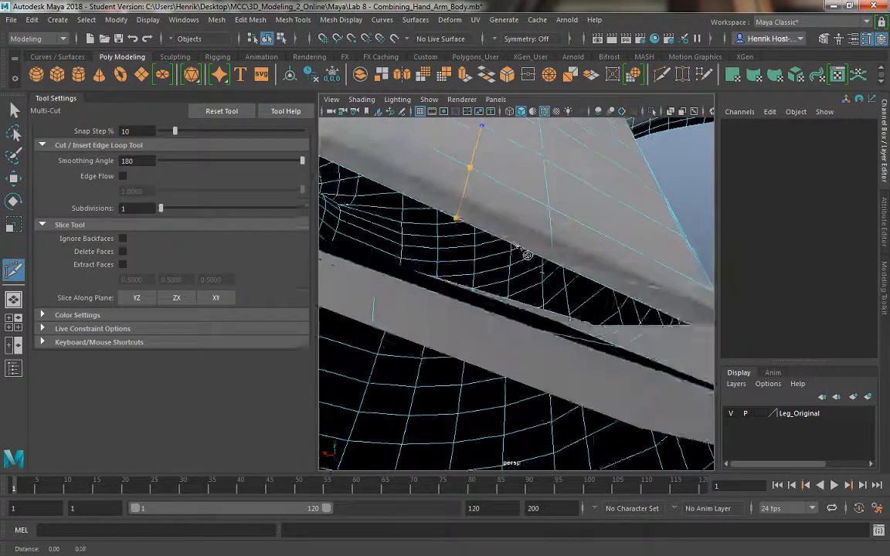
scroll(527, 255, down, 8)
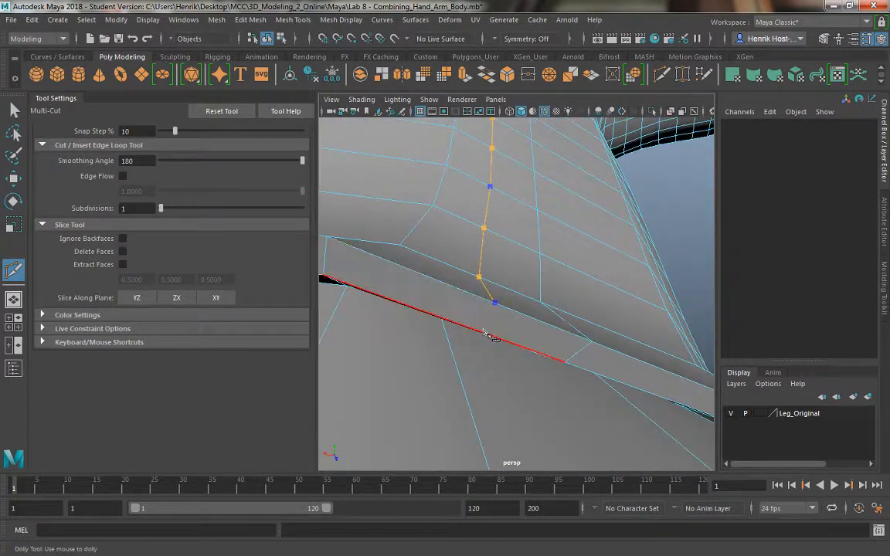
alt+drag(491, 346, 476, 234)
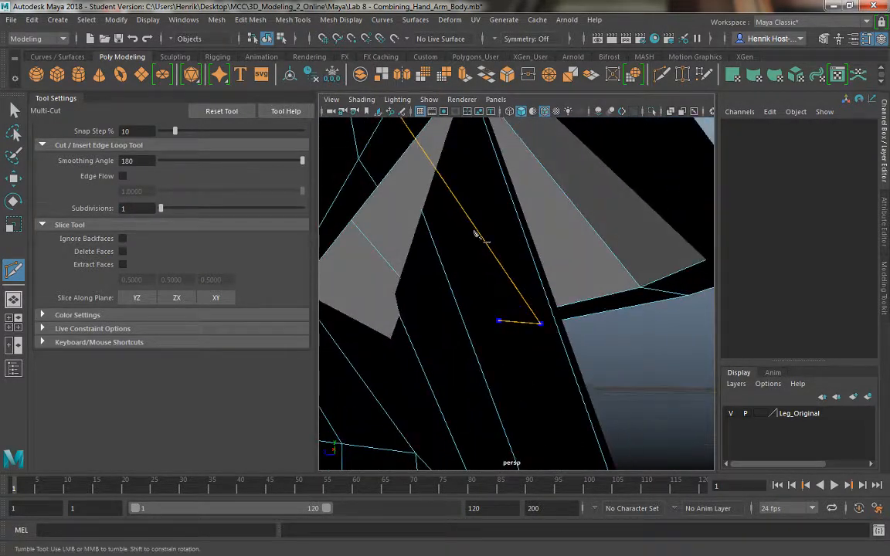
click(404, 156)
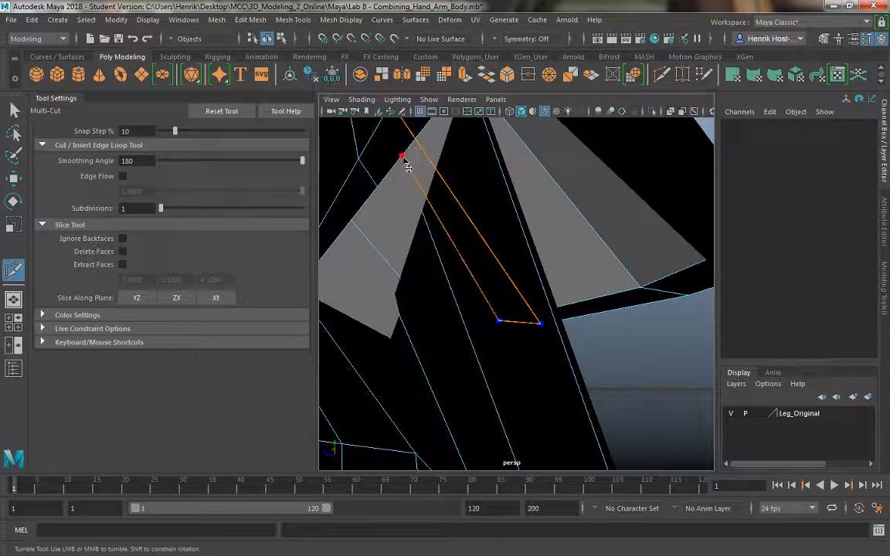
right_click(403, 159)
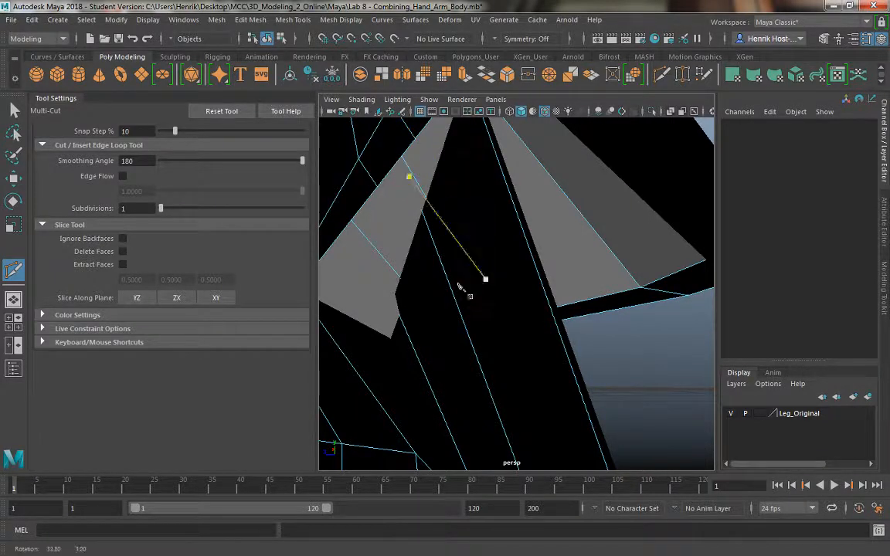
Step: Leave Multi-Cut and delete the short vertical edge below the back collar beside the new cut's diagonal start
alt+drag(461, 285, 532, 306)
alt+right_drag(532, 306, 481, 204)
alt+middle_drag(510, 204, 510, 365)
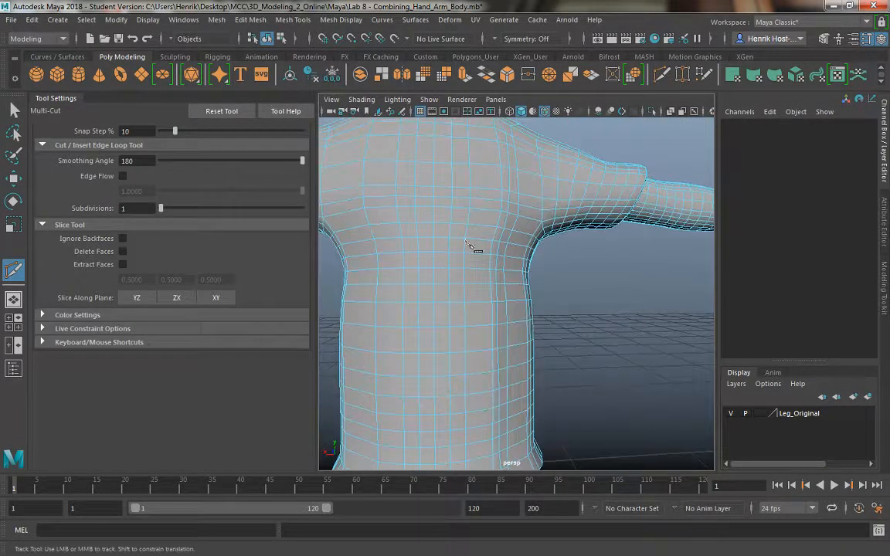
alt+middle_drag(473, 229, 441, 289)
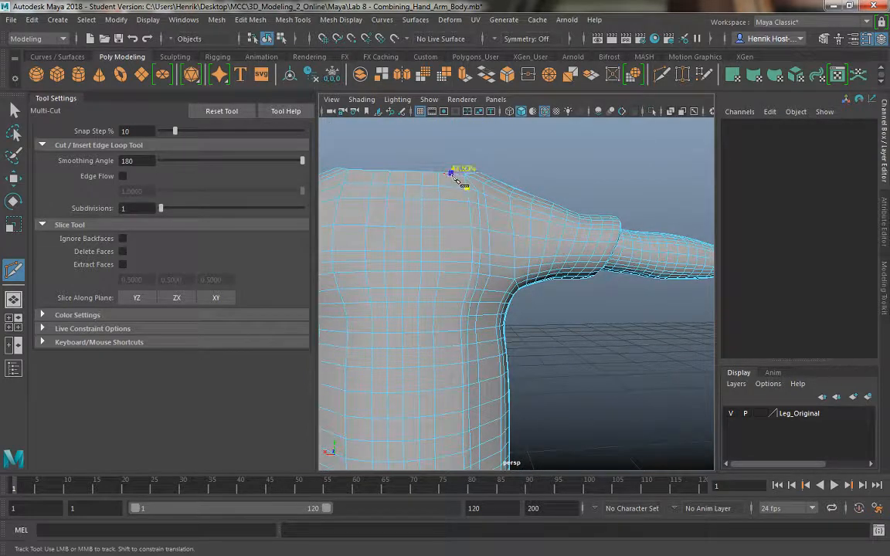
click(454, 173)
key(q)
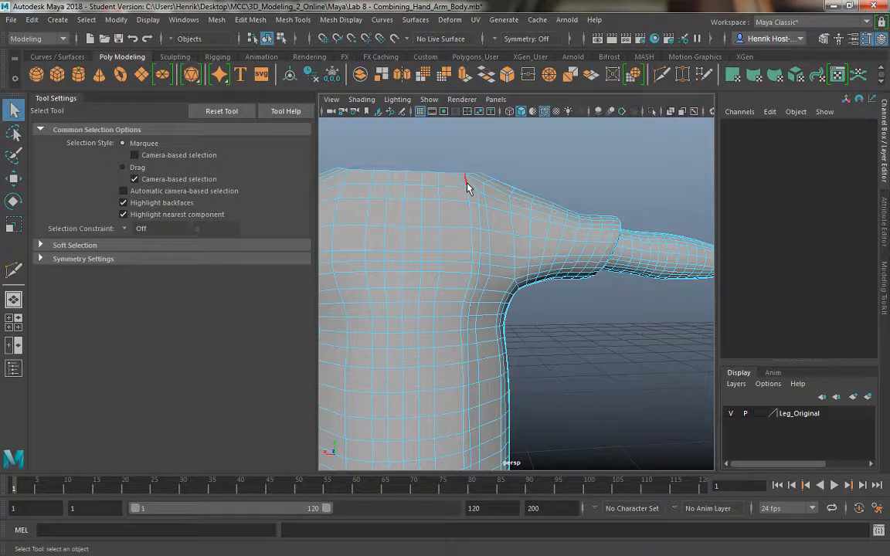
alt+drag(466, 187, 420, 255)
alt+middle_drag(435, 176, 468, 230)
alt+right_drag(427, 215, 458, 219)
alt+middle_drag(459, 220, 479, 274)
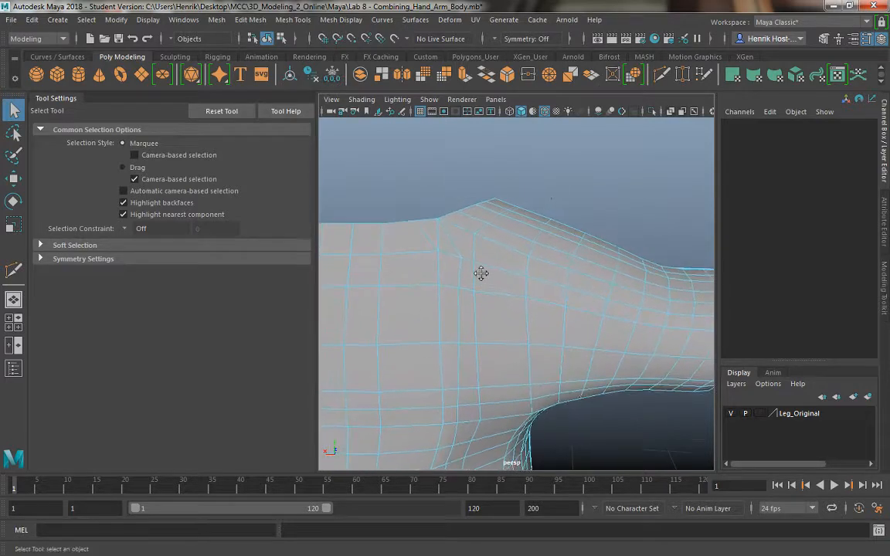
click(437, 245)
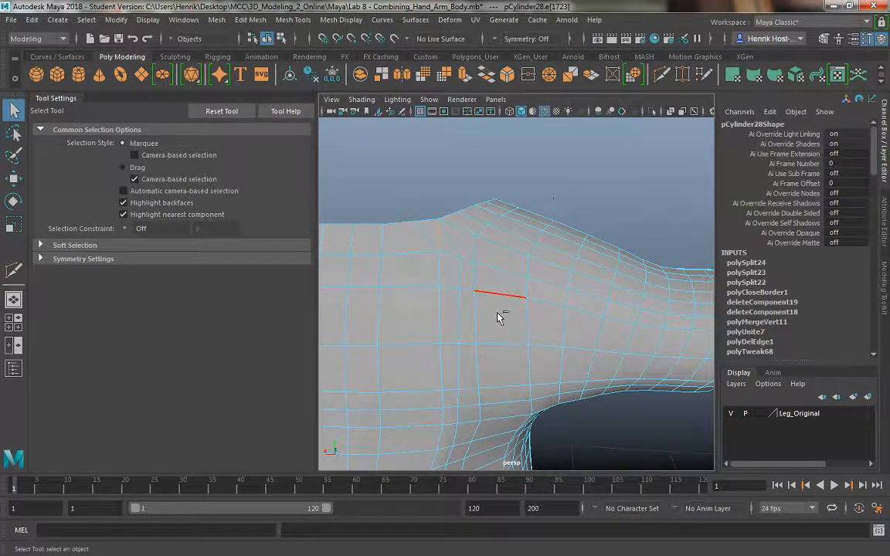
key(Delete)
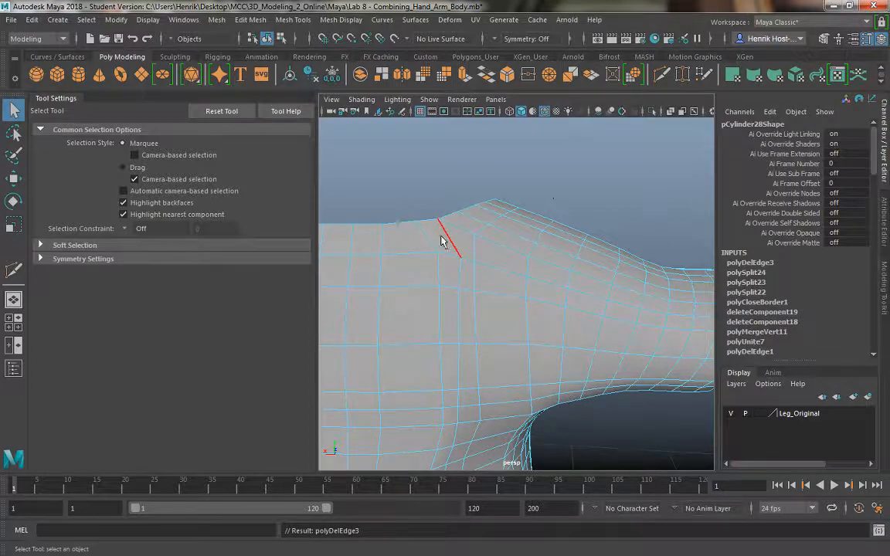
Step: From inside the body, select the new cut's end vertex and the neighbouring vertex on the waist seam and merge them to their center
alt+middle_drag(459, 315, 494, 185)
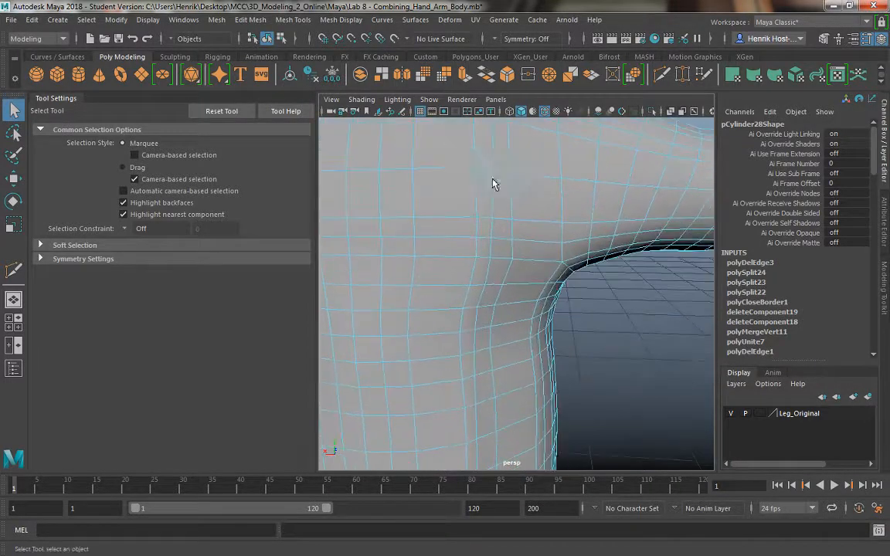
scroll(479, 332, down, 4)
alt+drag(479, 331, 487, 363)
alt+middle_drag(487, 363, 513, 54)
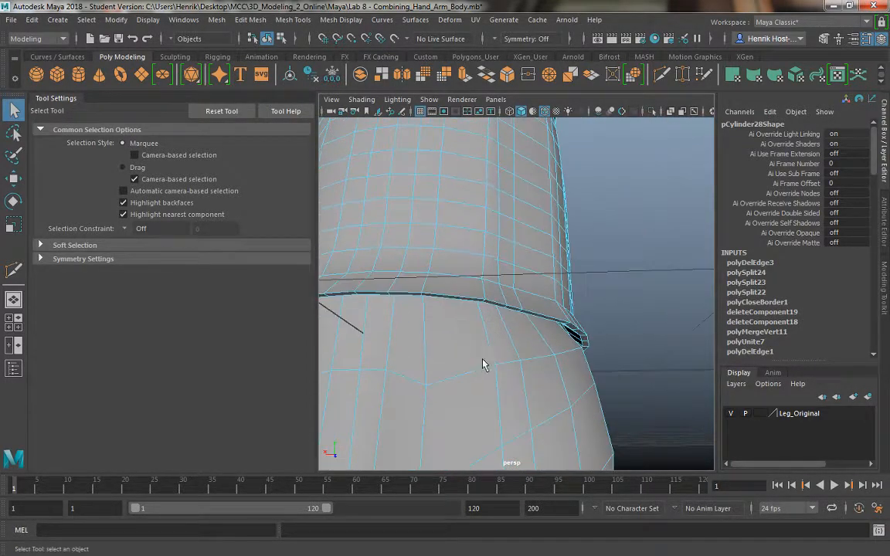
alt+drag(483, 363, 527, 307)
alt+right_drag(528, 306, 539, 267)
alt+drag(539, 267, 528, 302)
click(567, 377)
right_drag(563, 368, 497, 185)
click(560, 359)
key(w)
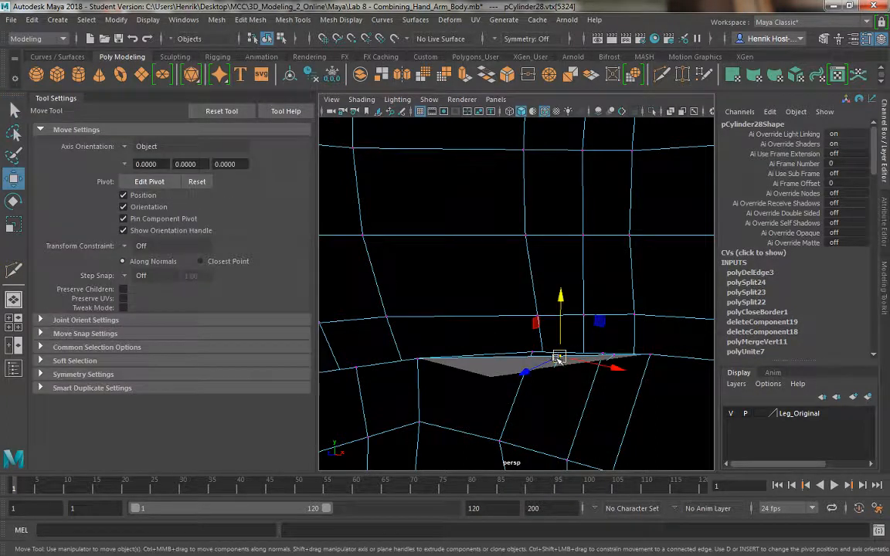
shift+click(530, 354)
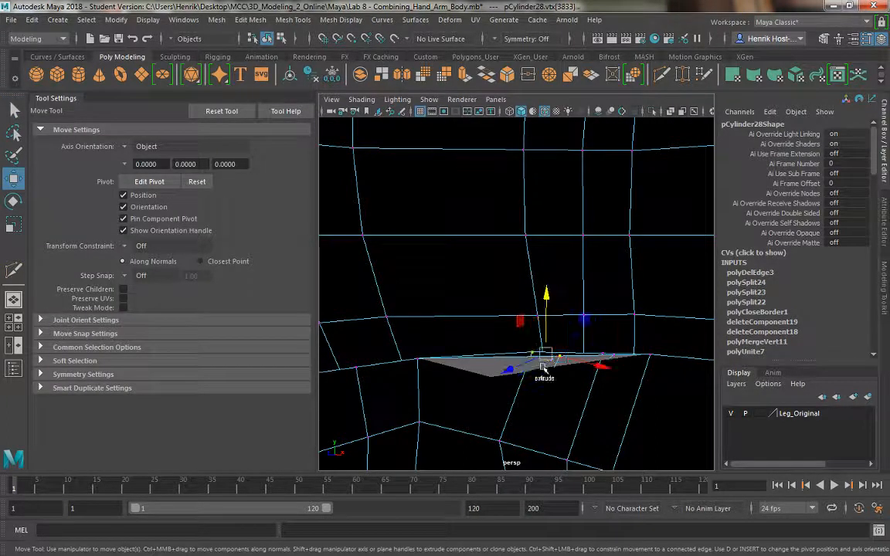
shift+right_drag(531, 360, 531, 270)
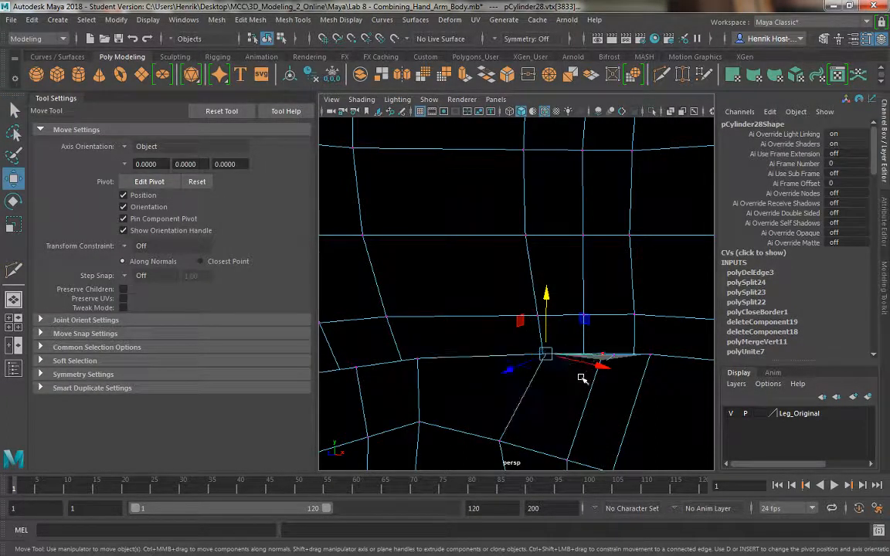
Step: From inside the body, merge the remaining pair of closely spaced vertices at the waist seam beside the new cut
alt+drag(571, 378, 611, 400)
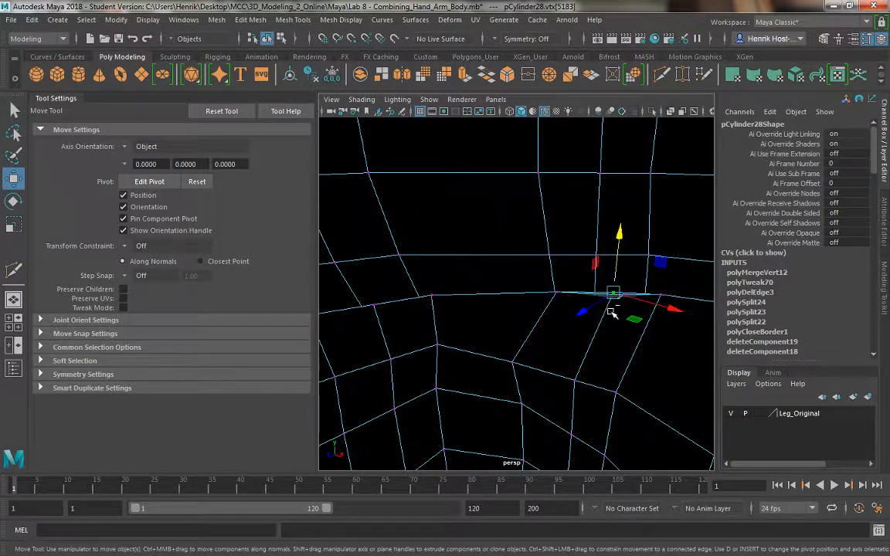
click(622, 342)
alt+drag(622, 341, 568, 305)
scroll(568, 306, up, 5)
alt+middle_drag(538, 327, 548, 268)
alt+drag(549, 211, 555, 232)
alt+middle_drag(555, 232, 559, 214)
alt+drag(560, 214, 559, 222)
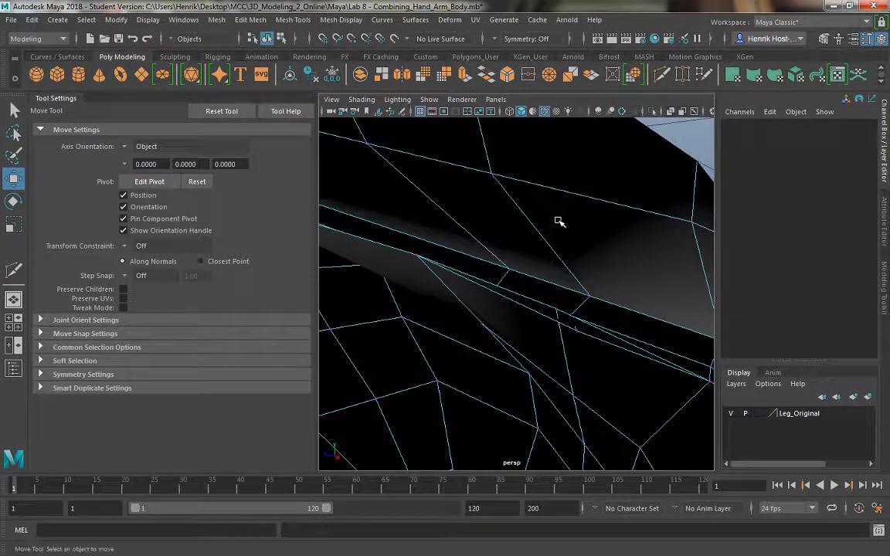
click(557, 314)
alt+drag(552, 316, 602, 339)
shift+right_drag(541, 298, 551, 172)
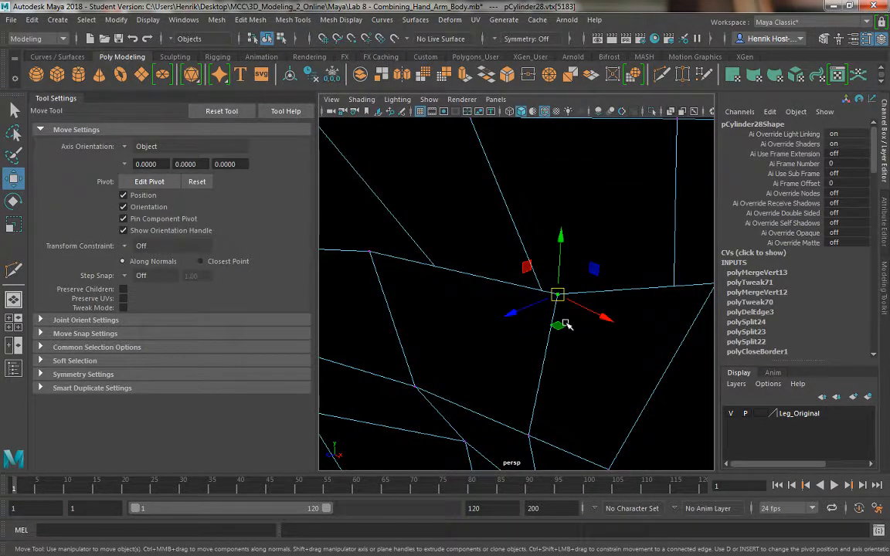
Step: In the front view, select all faces of the body on the positive X side of the centerline and delete them
alt+drag(574, 330, 555, 292)
alt+right_drag(555, 292, 492, 217)
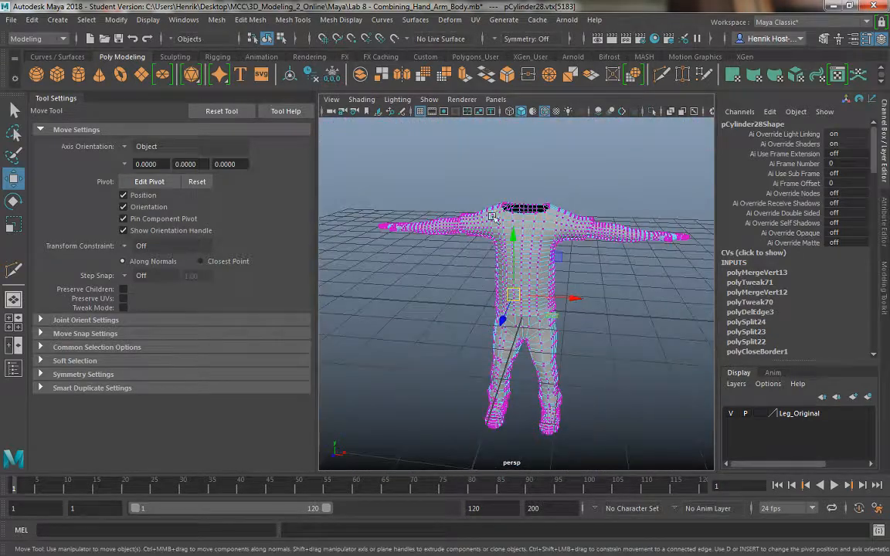
alt+drag(539, 288, 552, 275)
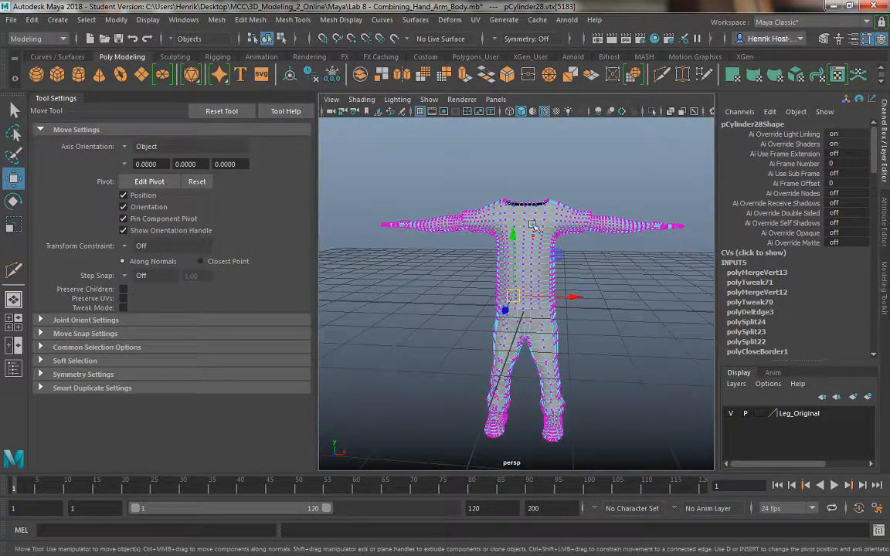
right_click(532, 228)
alt+drag(539, 239, 537, 232)
key(space)
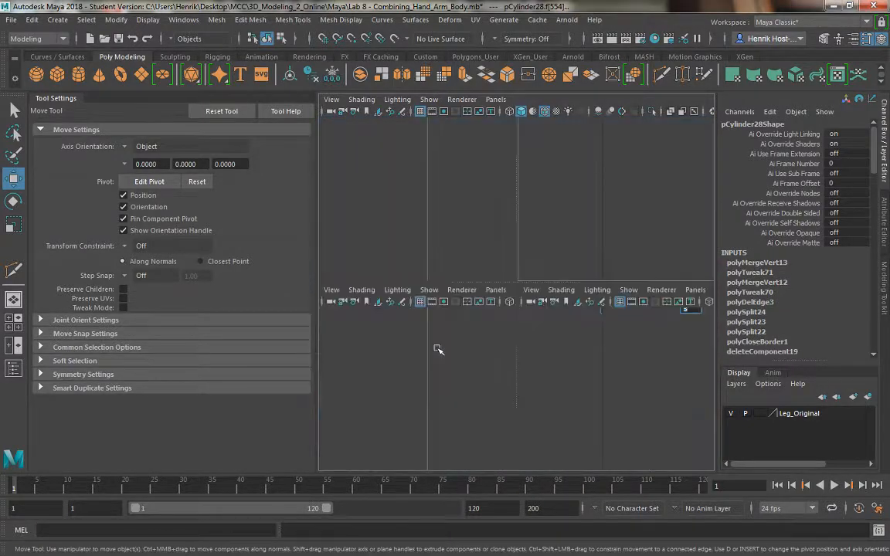
key(space)
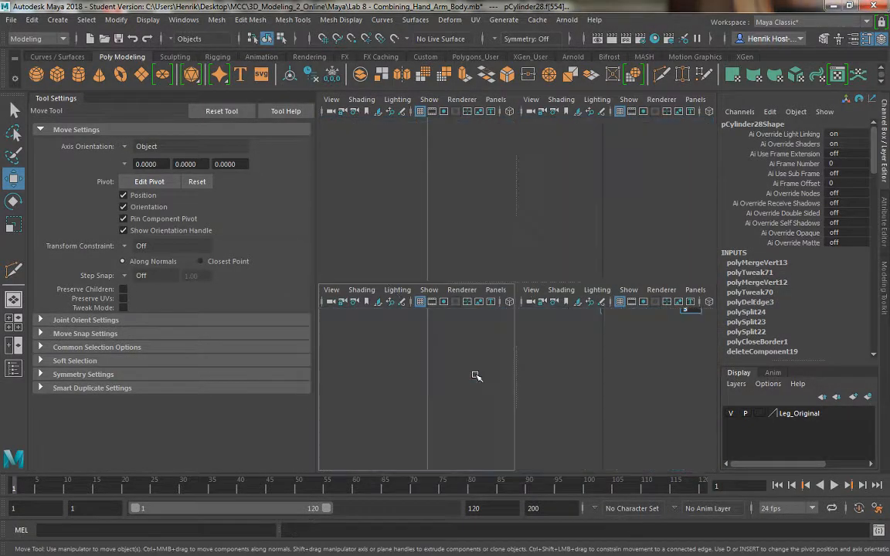
alt+right_drag(527, 398, 506, 293)
drag(656, 194, 515, 426)
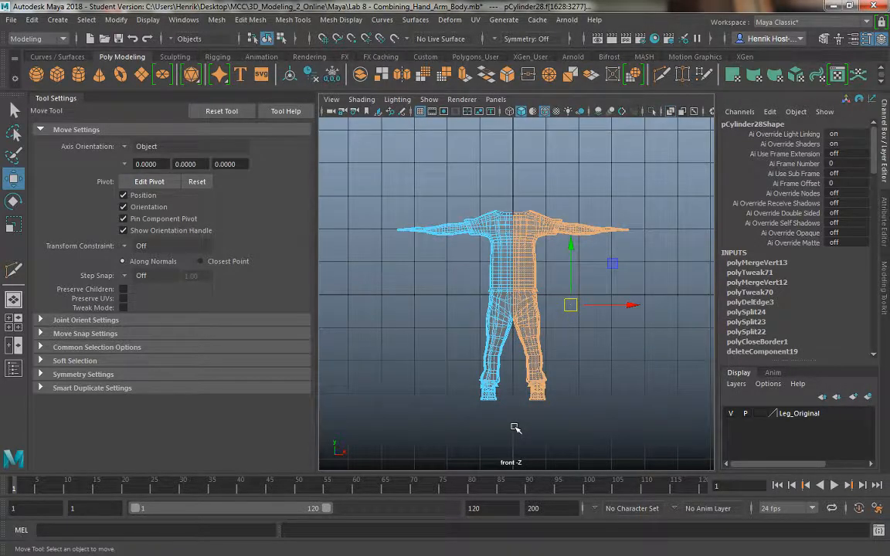
key(Delete)
Step: Duplicate the remaining half body with Scale X set to -1 and combine both halves into one mesh
right_drag(494, 202, 520, 183)
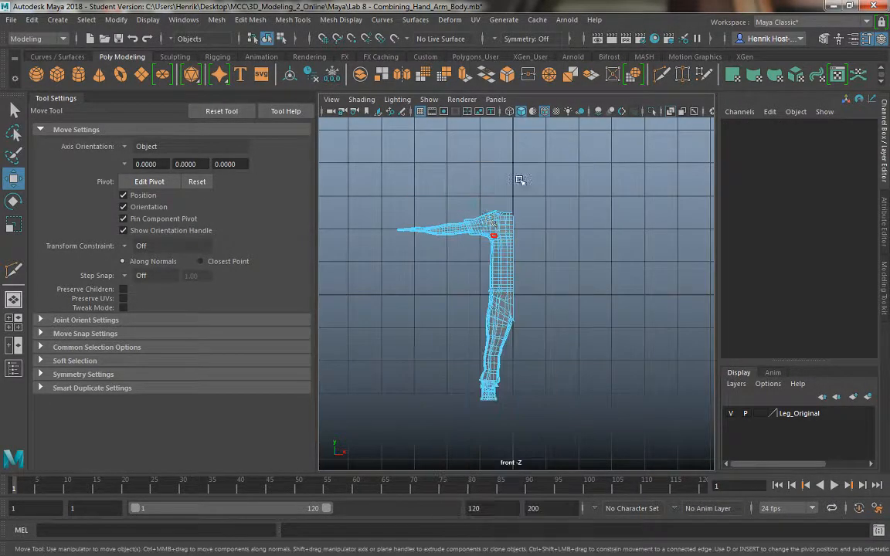
click(496, 233)
key(ctrl+d)
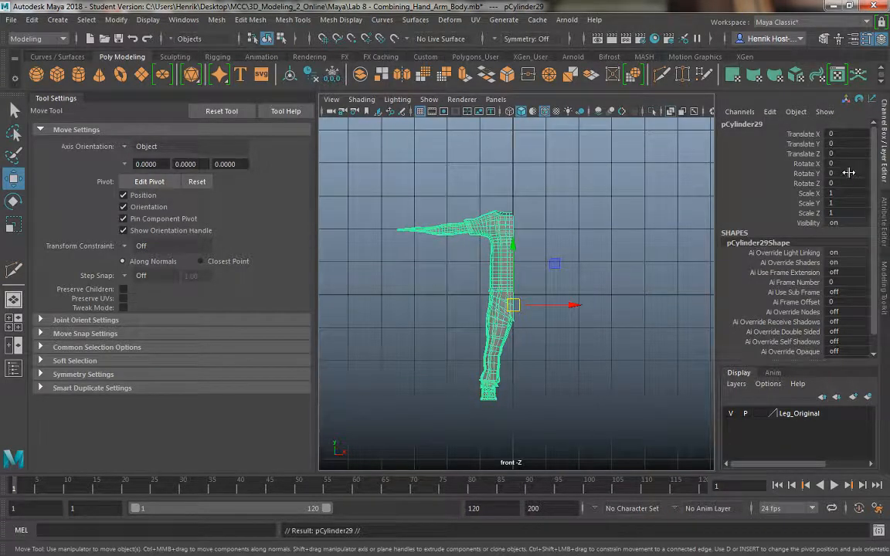
text(-1)
key(Return)
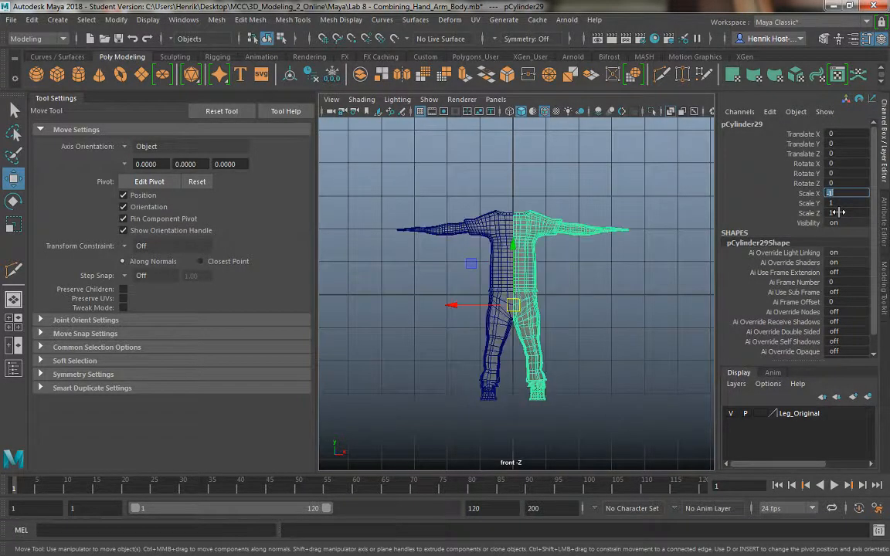
shift+click(462, 225)
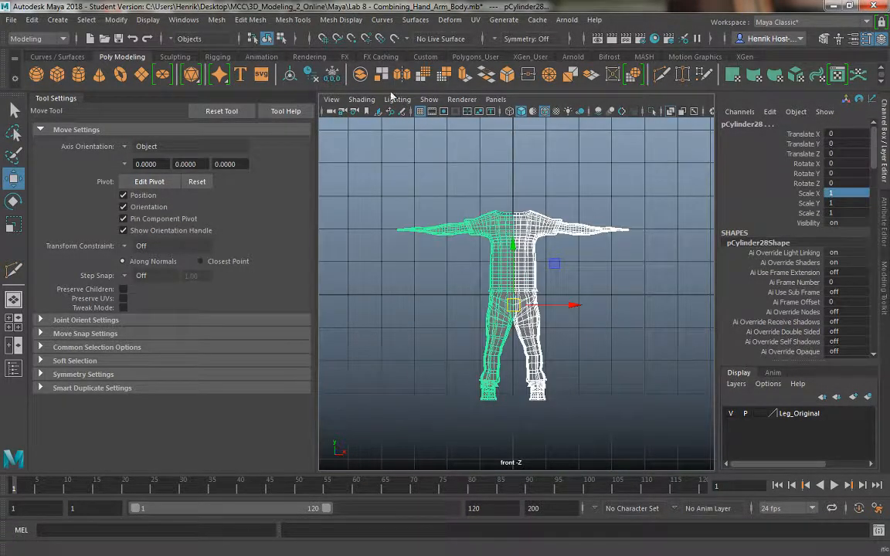
click(362, 76)
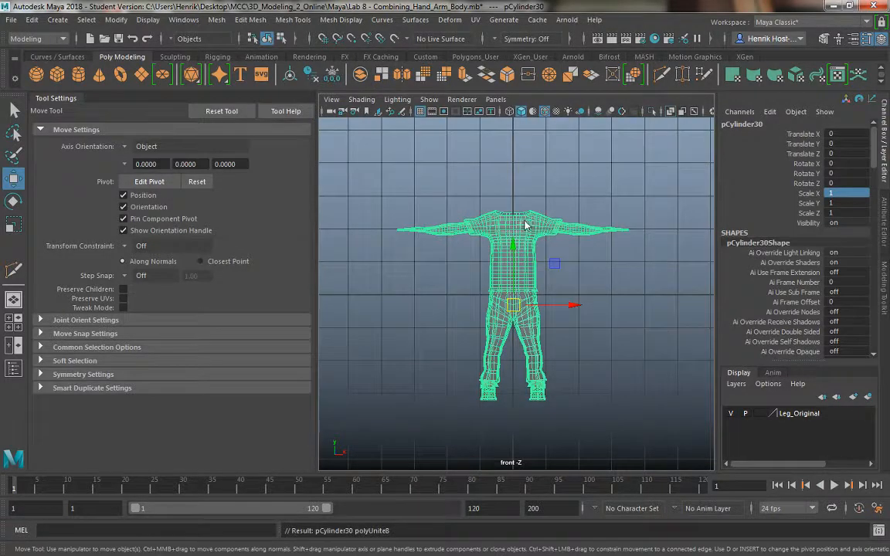
Step: In vertex mode, select the column of vertices along the body's centerline from the collar to the crotch
right_drag(524, 224, 452, 187)
scroll(555, 323, up, 5)
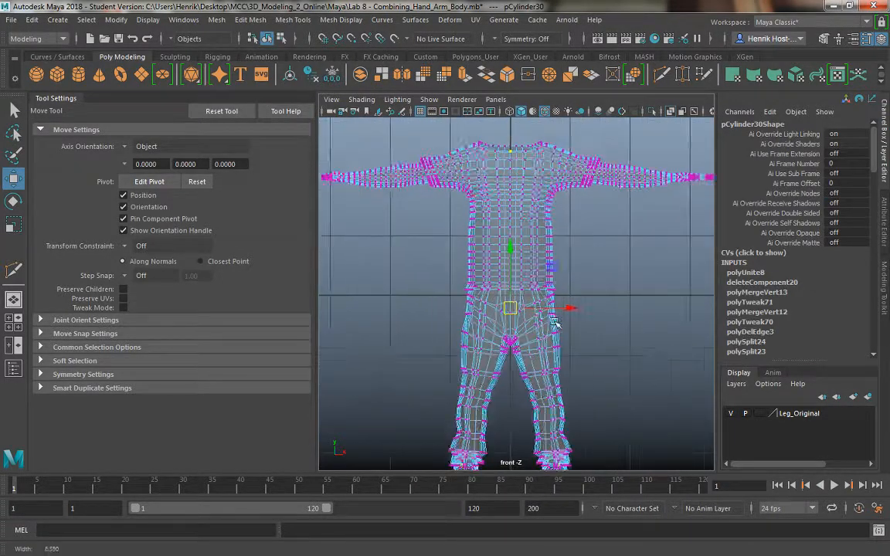
scroll(554, 322, up, 1)
alt+middle_drag(553, 293, 546, 342)
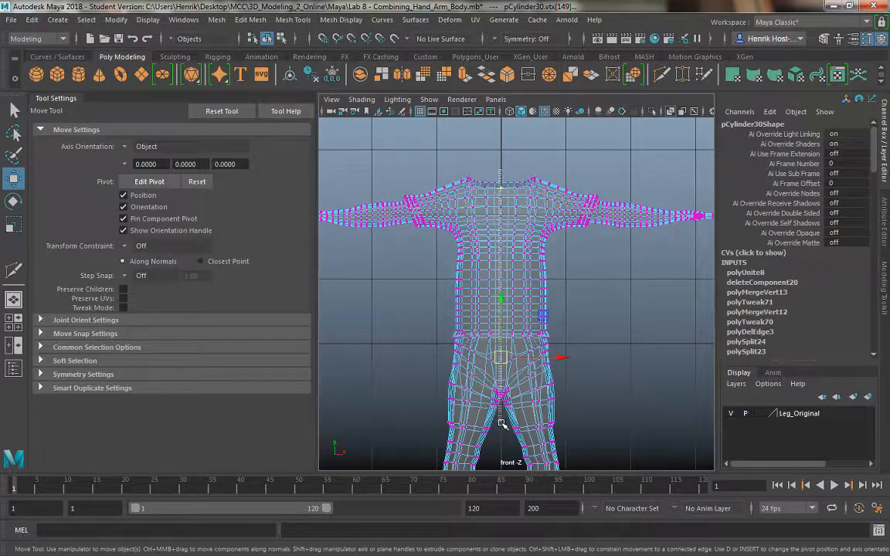
drag(502, 417, 503, 418)
alt+middle_drag(477, 302, 476, 274)
scroll(494, 346, up, 3)
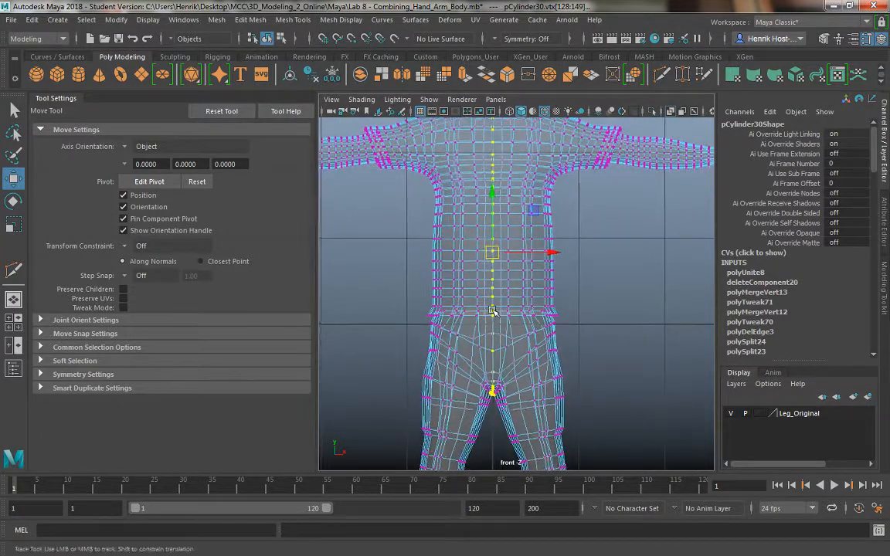
Step: Remove the stray vertices beside the centerline at the crotch from the selection
alt+middle_drag(496, 311, 495, 333)
alt+middle_drag(486, 372, 490, 275)
alt+right_drag(490, 275, 597, 473)
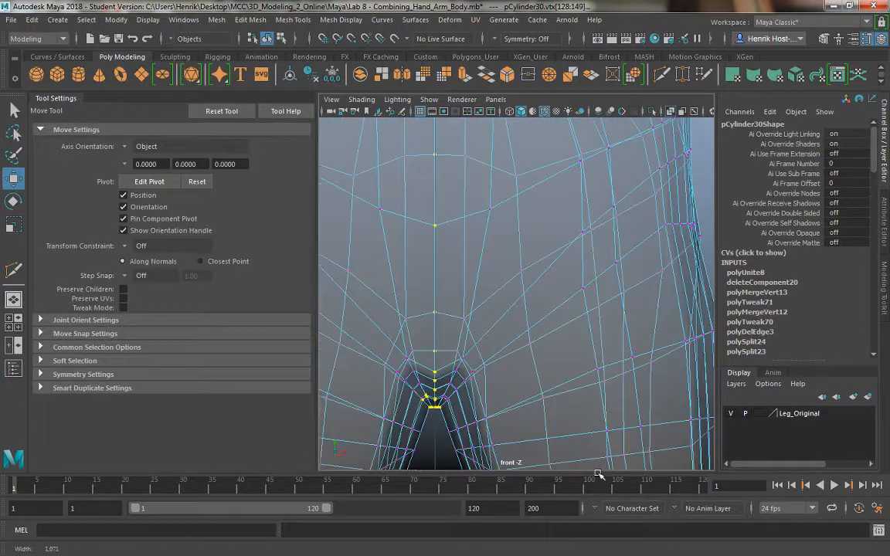
alt+middle_drag(510, 373, 531, 321)
alt+right_drag(456, 371, 480, 266)
alt+middle_drag(481, 267, 462, 361)
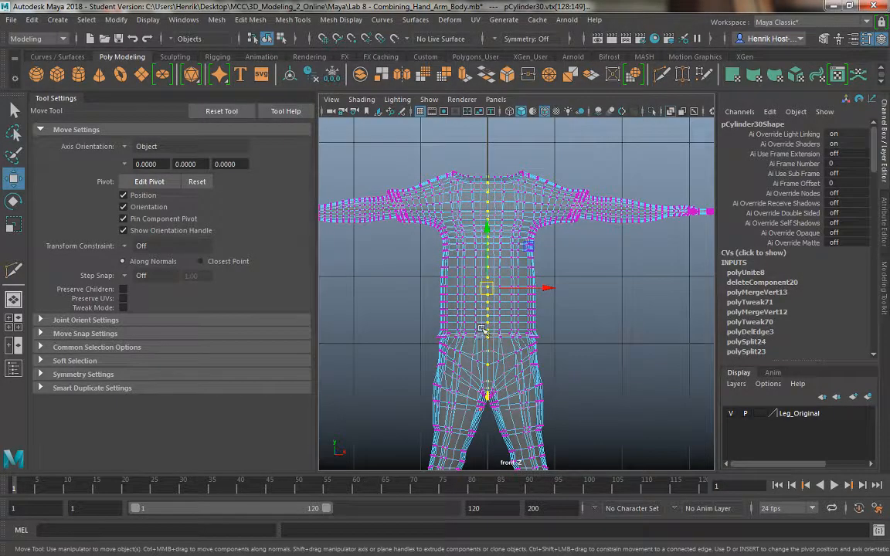
alt+right_drag(481, 330, 553, 333)
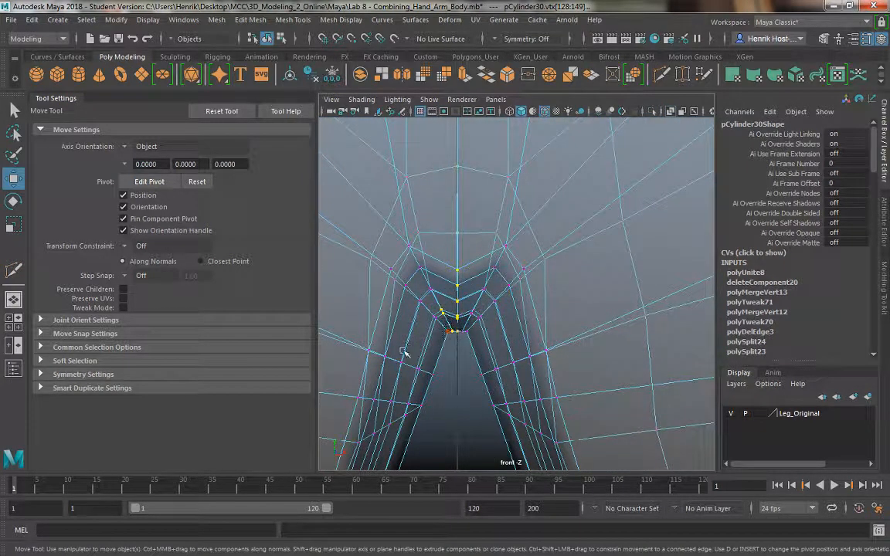
key(ctrl+z)
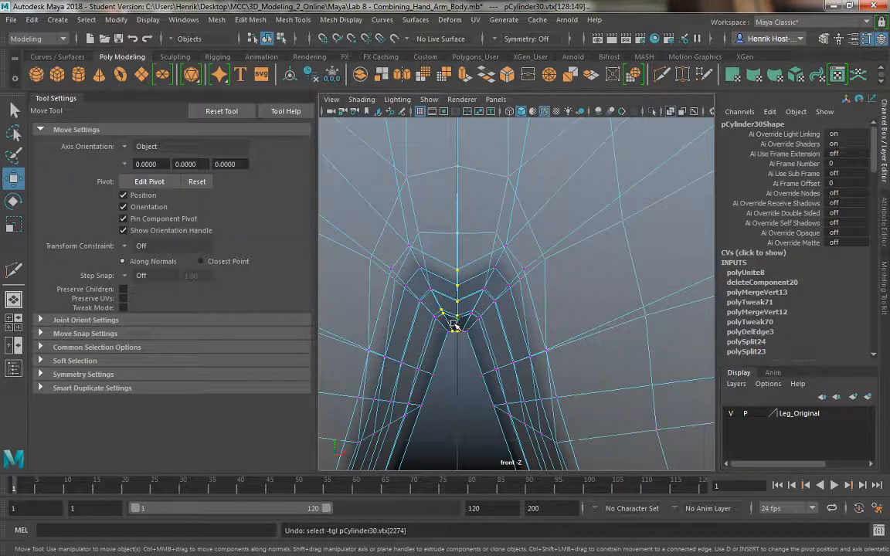
shift+click(455, 332)
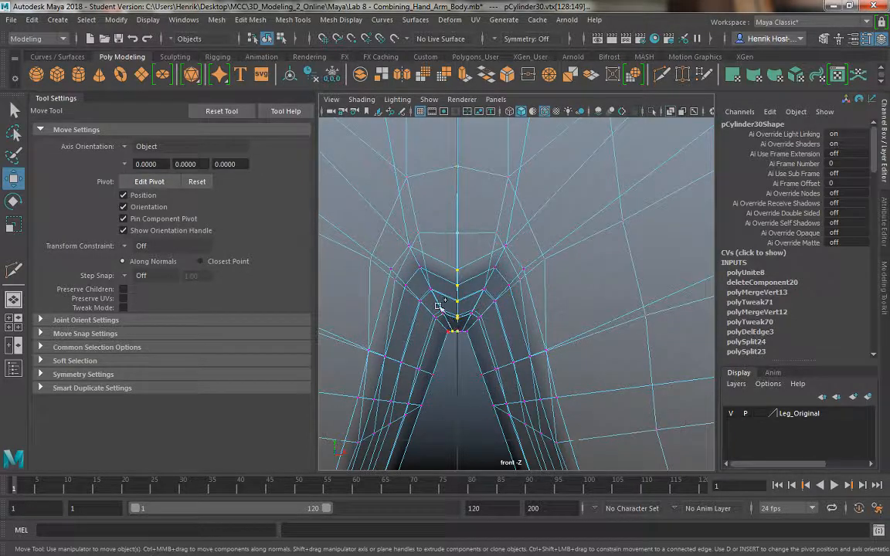
alt+right_drag(443, 334, 494, 431)
alt+middle_drag(437, 374, 458, 358)
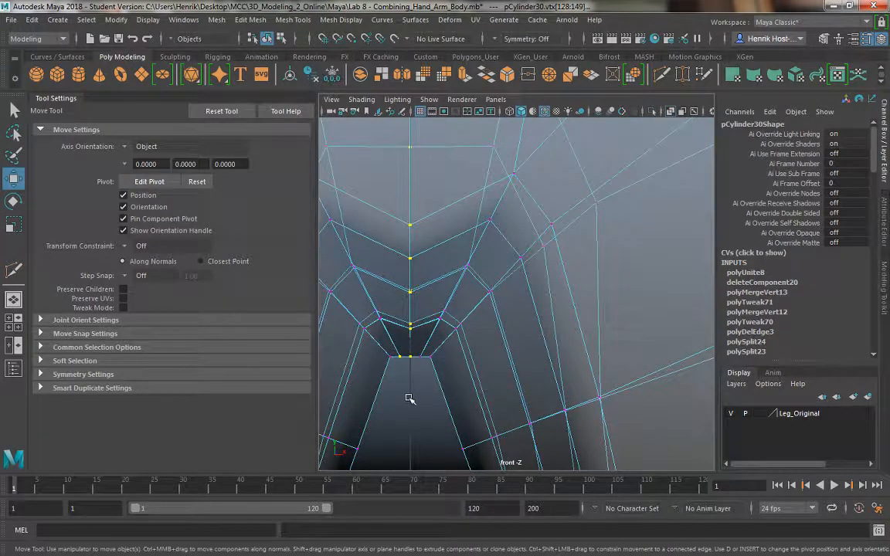
Step: Try to merge the selected centerline vertices with a distance threshold of 0.01 and undo the merge
key(space)
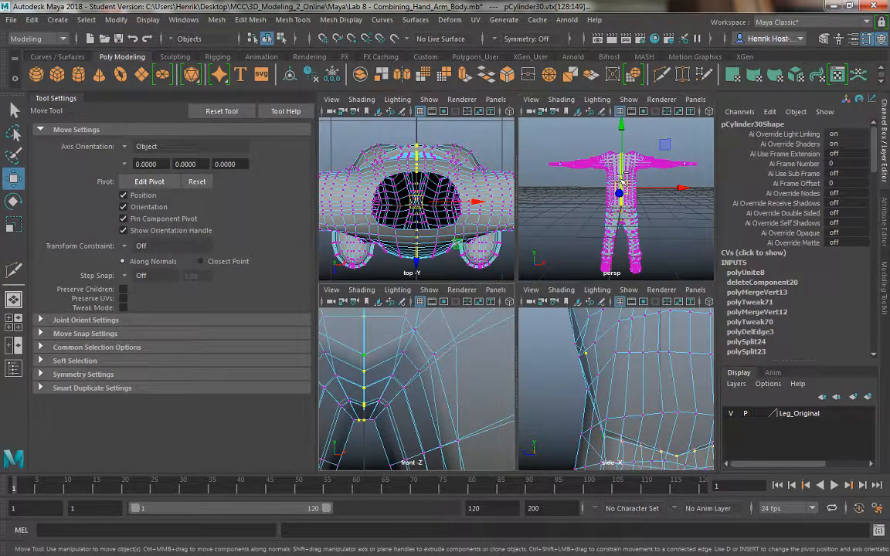
shift+right_drag(610, 171, 626, 131)
shift+right_drag(626, 204, 610, 143)
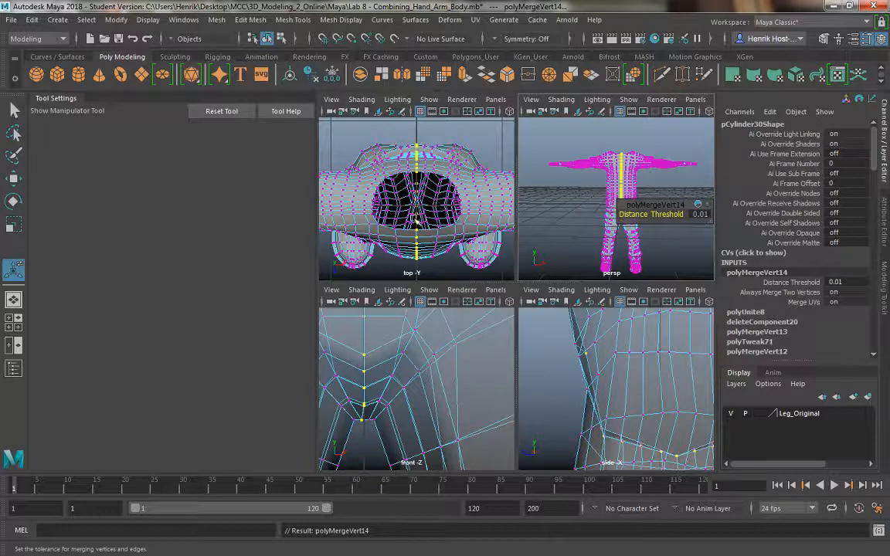
key(ctrl+z)
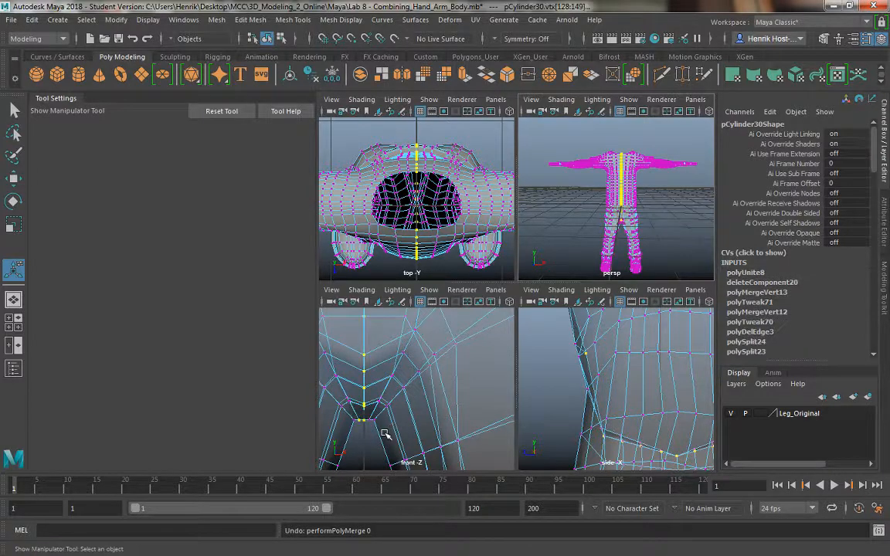
Step: Examine the crotch vertices near the centerline in the front and perspective views to tell which lie on the seam
scroll(365, 420, up, 3)
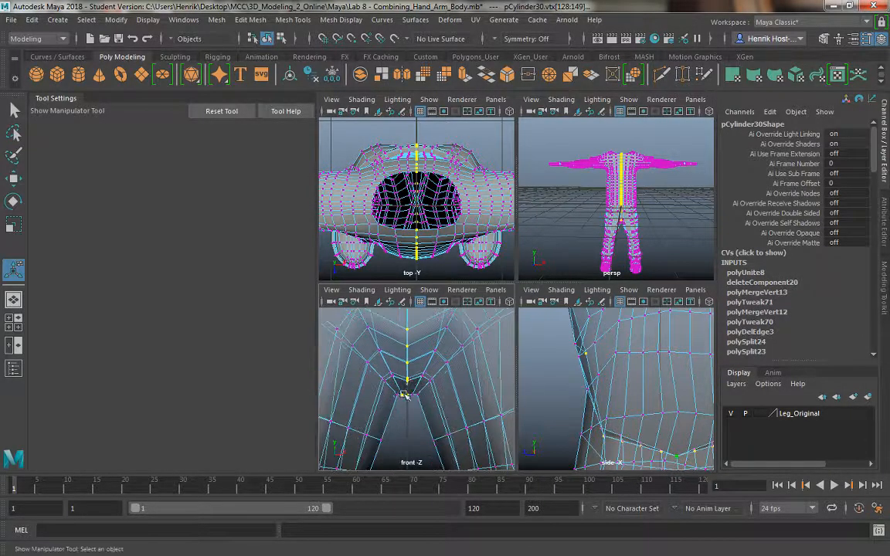
scroll(419, 417, up, 4)
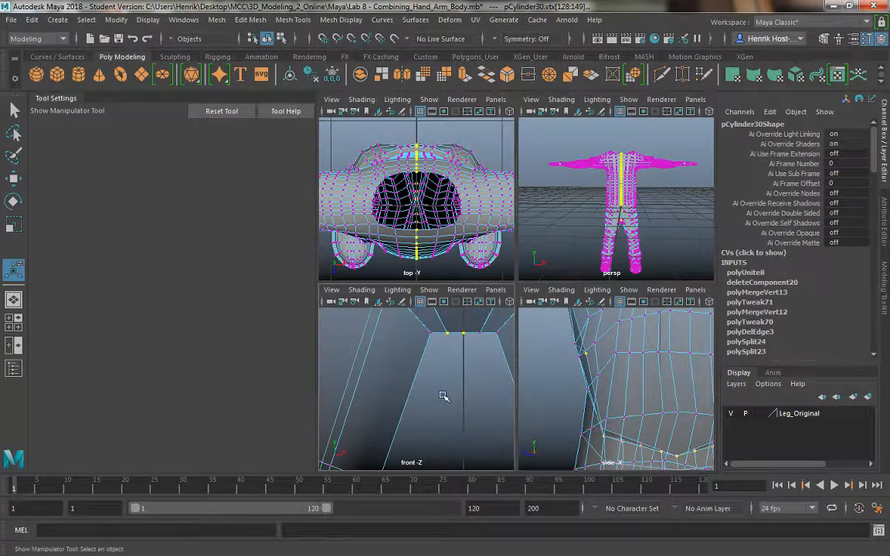
scroll(620, 187, up, 5)
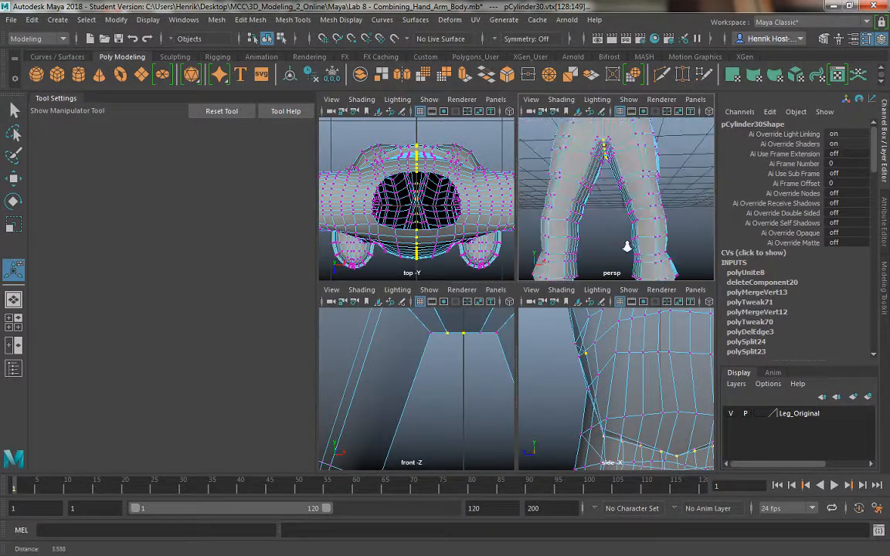
alt+drag(620, 187, 596, 183)
scroll(598, 187, down, 2)
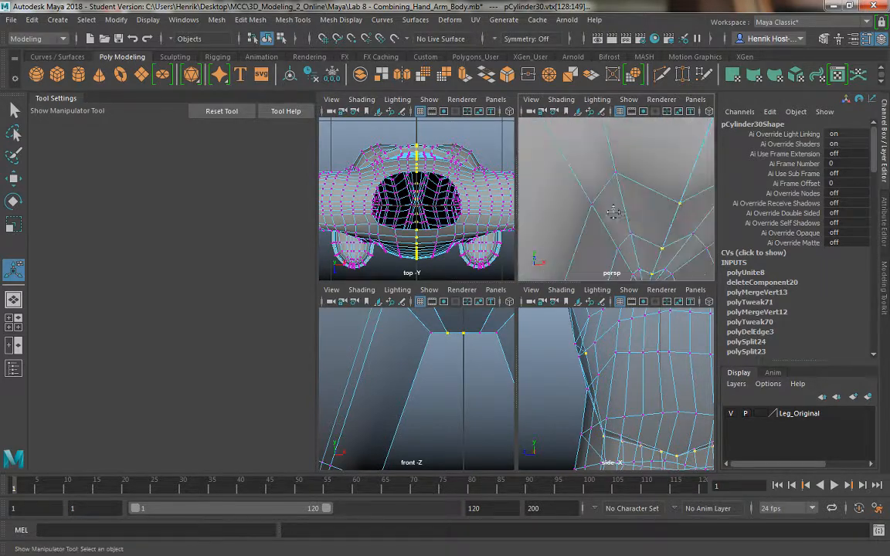
scroll(601, 189, down, 4)
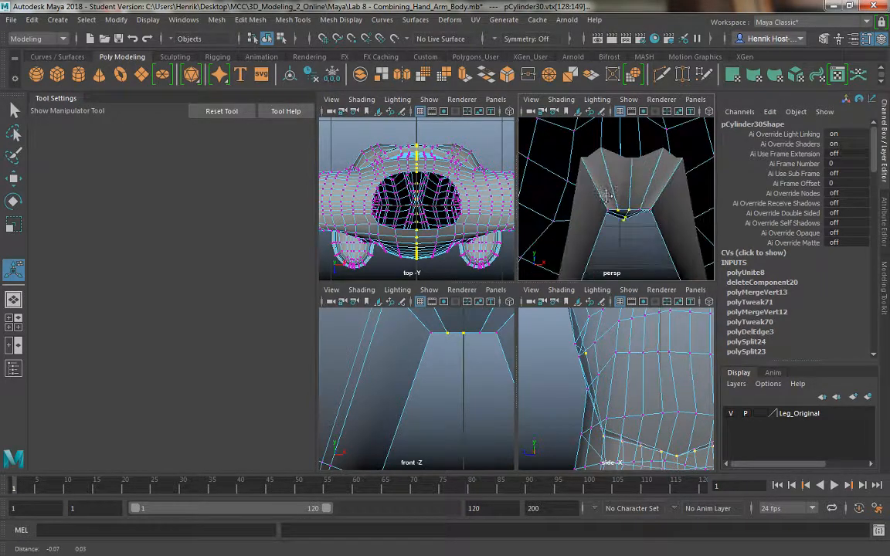
alt+drag(629, 245, 615, 196)
click(620, 127)
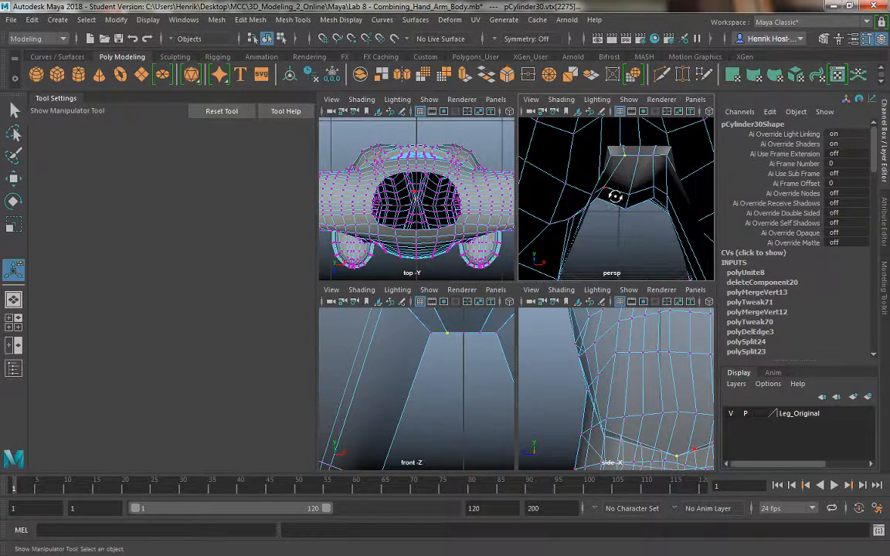
click(638, 162)
scroll(638, 219, down, 5)
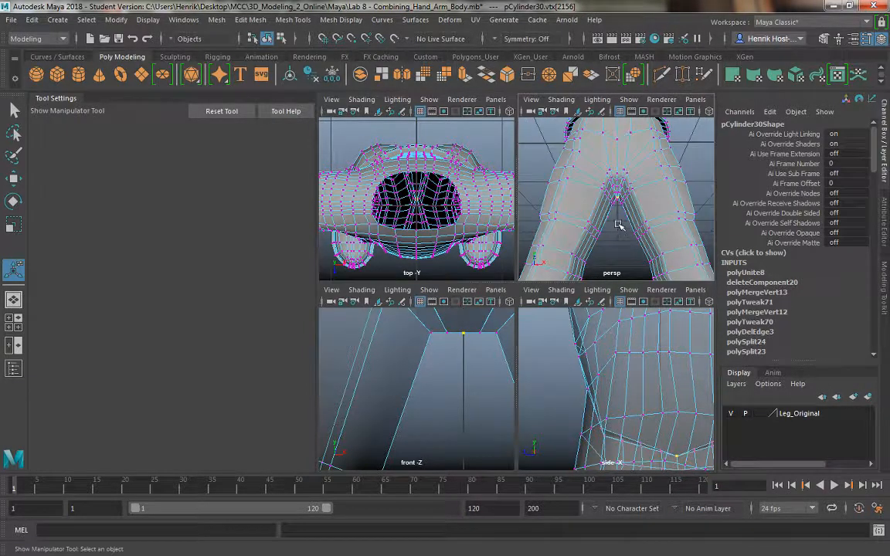
Step: In the front view, reselect the column of centerline vertices at the crotch, from the lower front of the pants to the inseam
key(space)
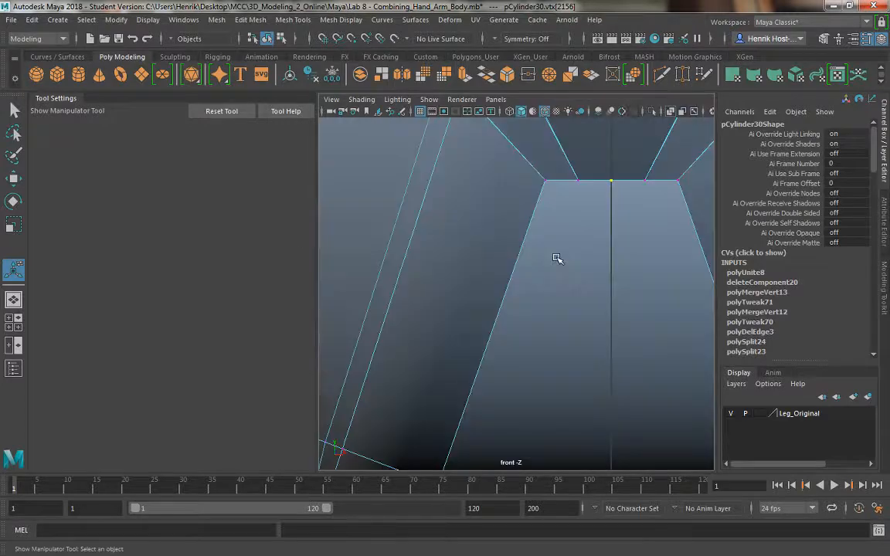
scroll(558, 258, down, 10)
scroll(523, 290, up, 6)
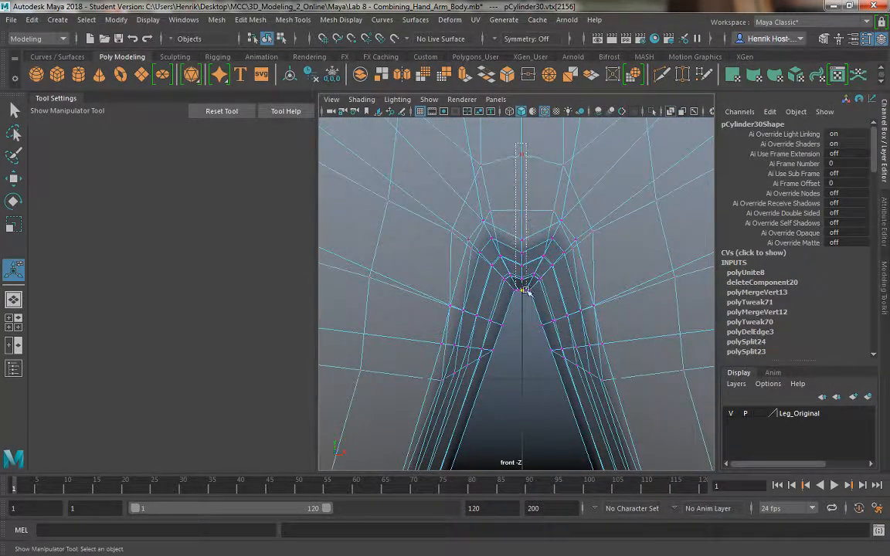
drag(520, 154, 519, 149)
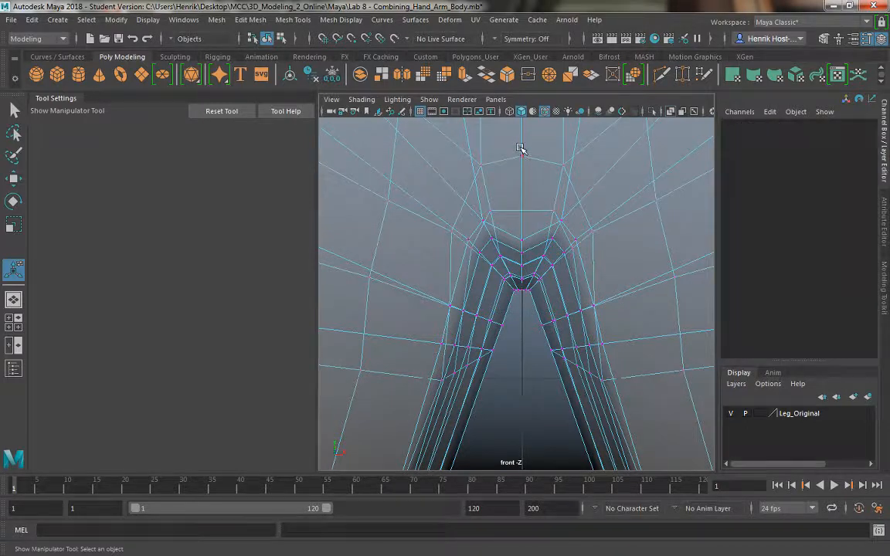
drag(525, 314, 525, 312)
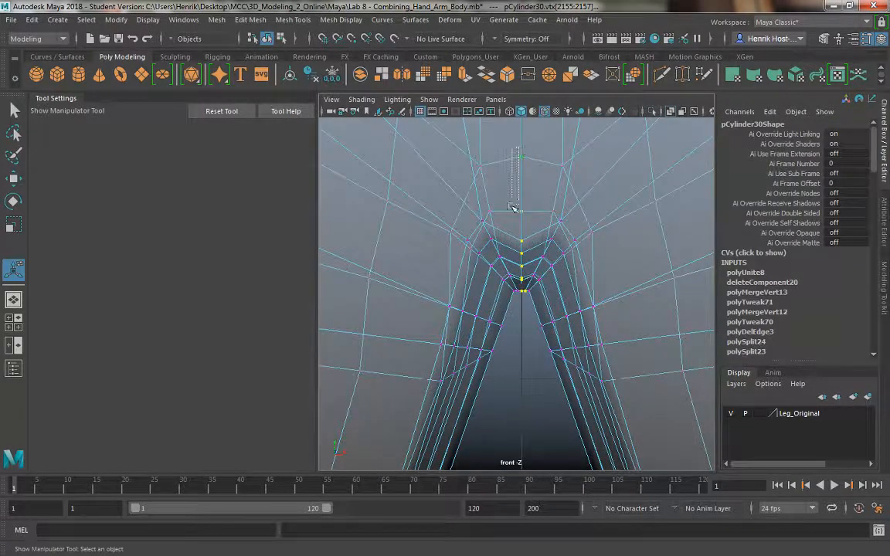
drag(513, 208, 524, 337)
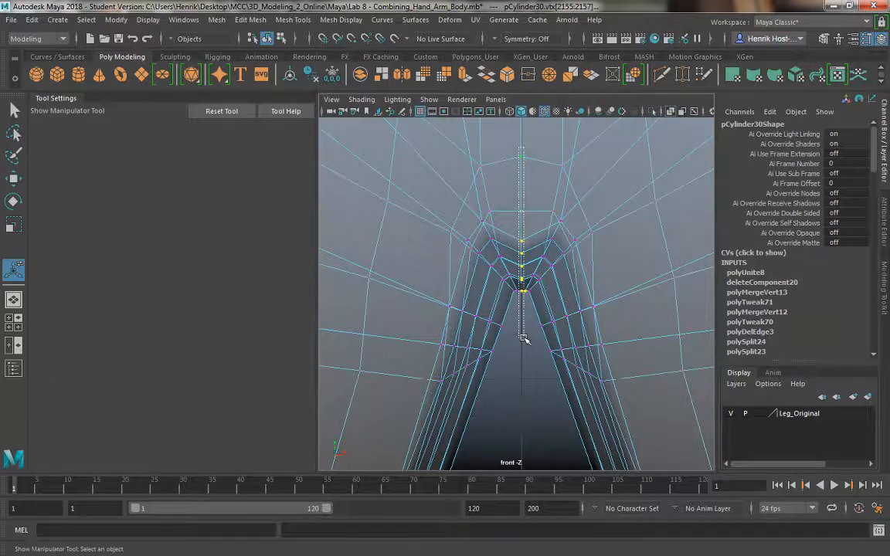
Step: Add the torso's centerline vertices up to the collar to the selection, merge them, and return to object mode
alt+right_drag(520, 334, 517, 206)
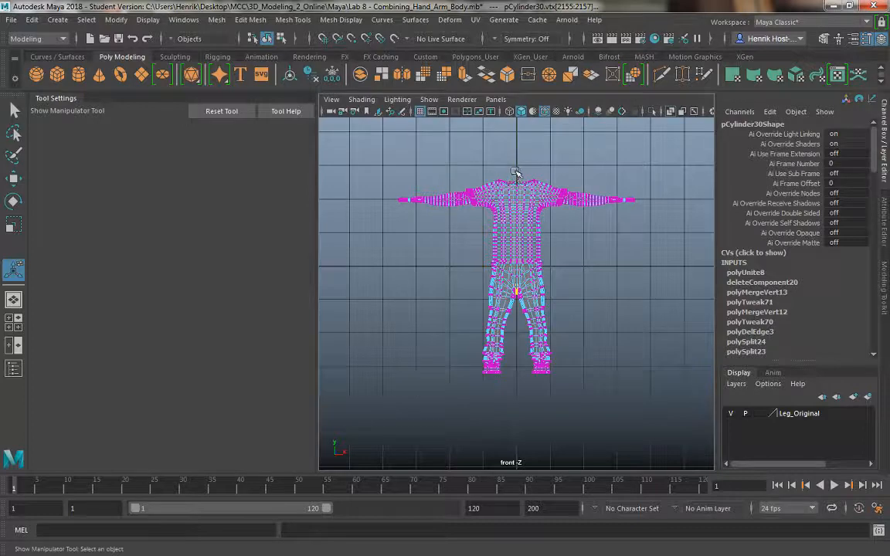
drag(516, 176, 515, 286)
alt+right_drag(516, 287, 576, 378)
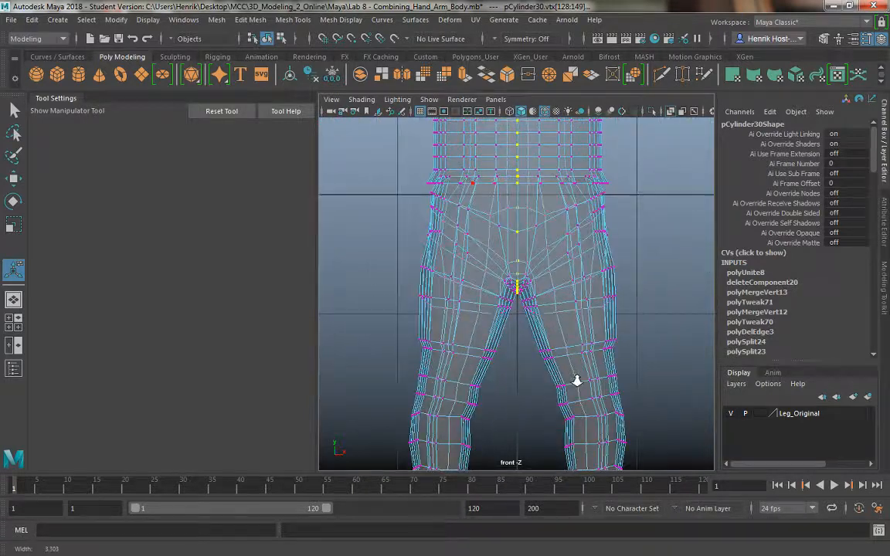
shift+right_drag(511, 200, 548, 134)
key(F8)
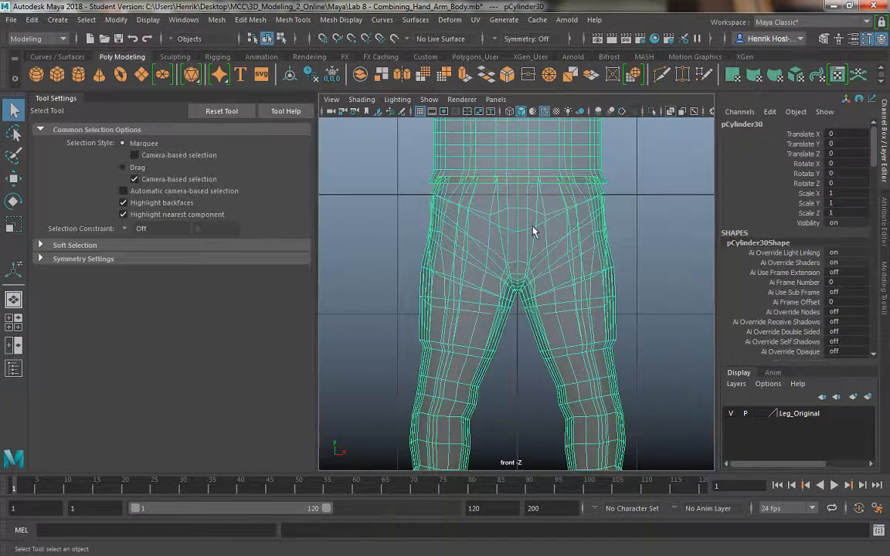
Step: Turn on smooth preview for the whole body and inspect the crotch, waist, back and arms in the perspective view
key(f)
key(space)
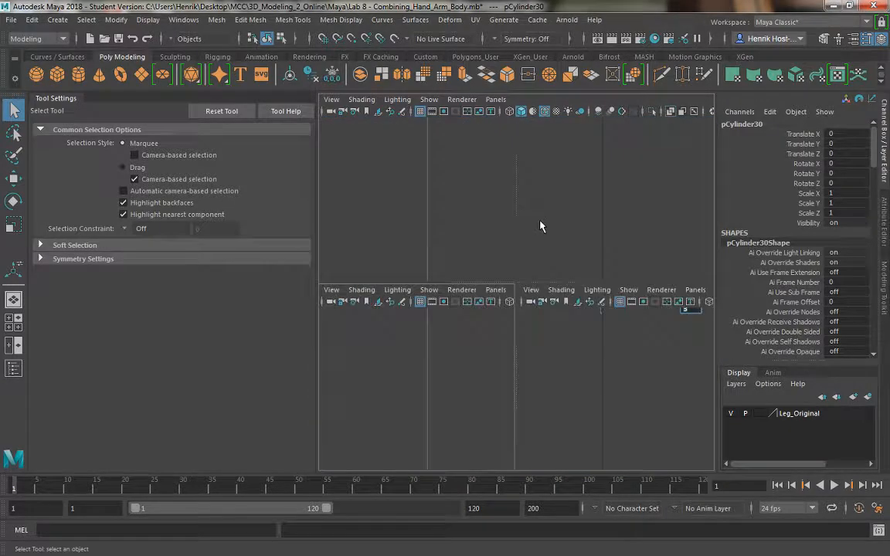
key(space)
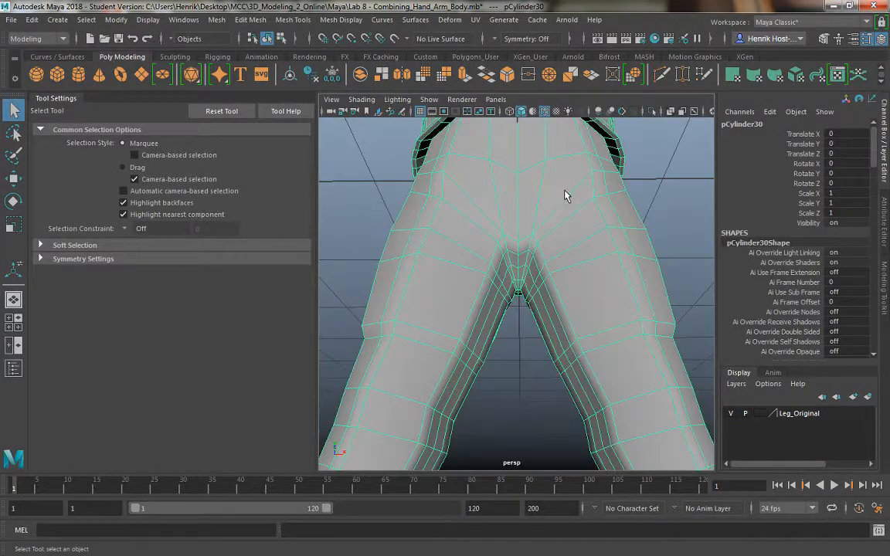
alt+drag(566, 195, 526, 237)
alt+right_drag(526, 236, 484, 150)
alt+middle_drag(484, 150, 480, 188)
alt+drag(480, 188, 501, 240)
key(3)
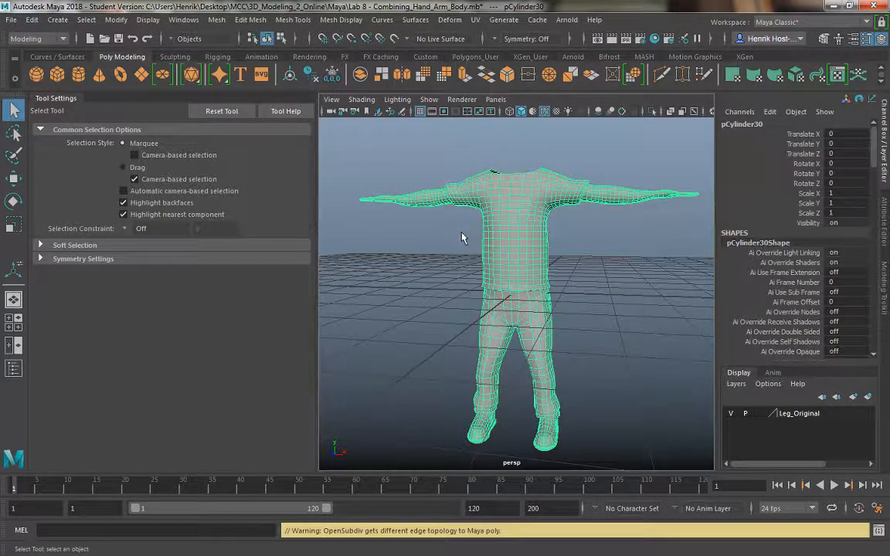
alt+drag(461, 237, 476, 225)
alt+right_drag(476, 225, 566, 328)
alt+drag(566, 328, 321, 269)
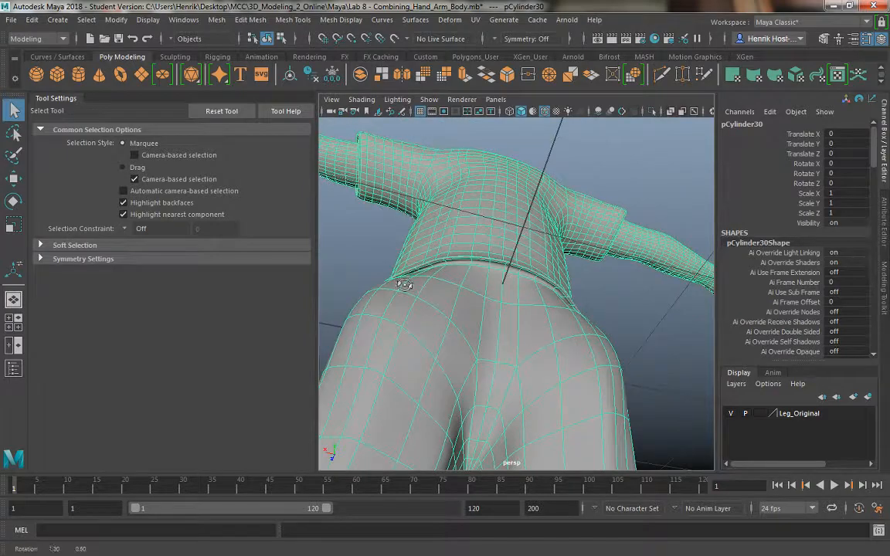
alt+drag(404, 284, 541, 279)
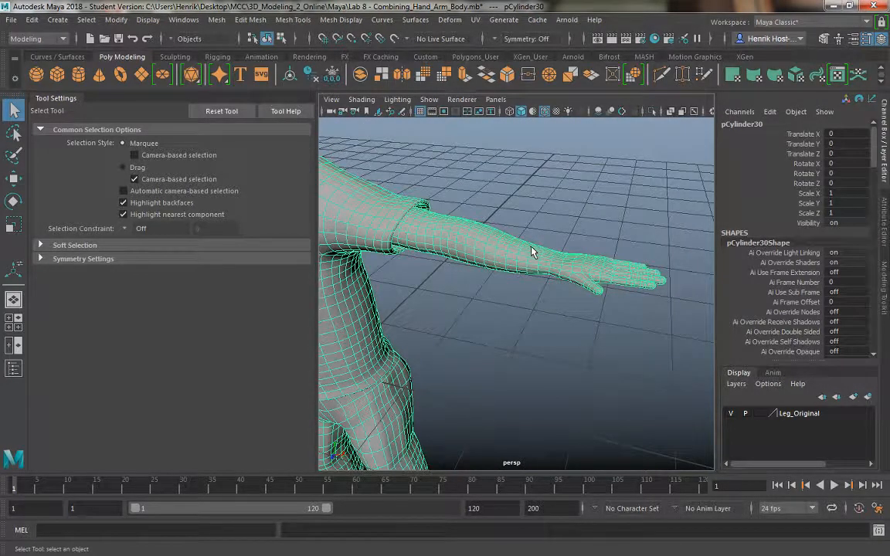
alt+drag(530, 256, 528, 312)
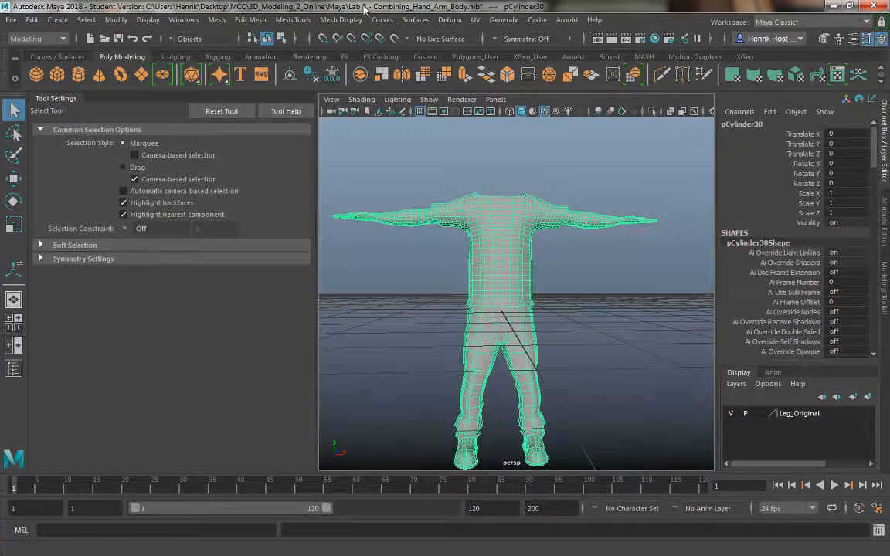
Step: Try to sculpt the front of the shirt with the Sculpt Tool
click(292, 19)
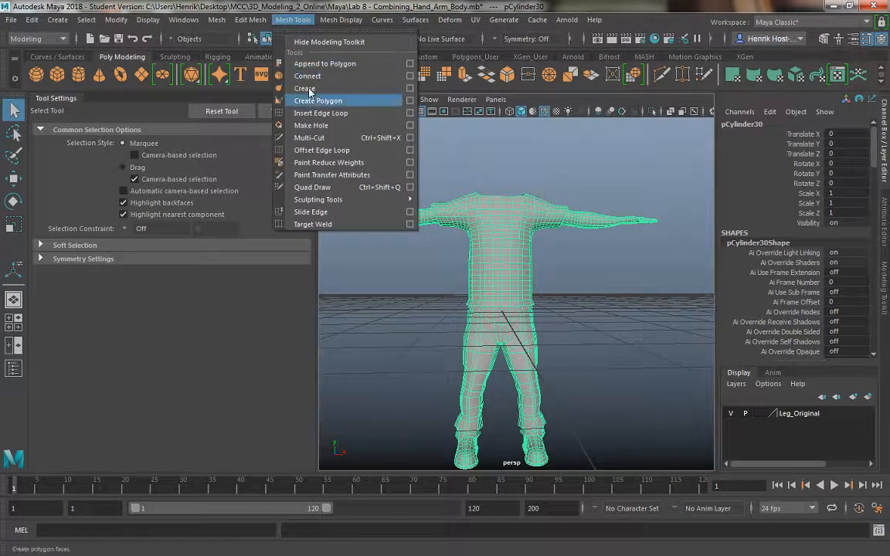
mouse_move(340, 199)
click(457, 211)
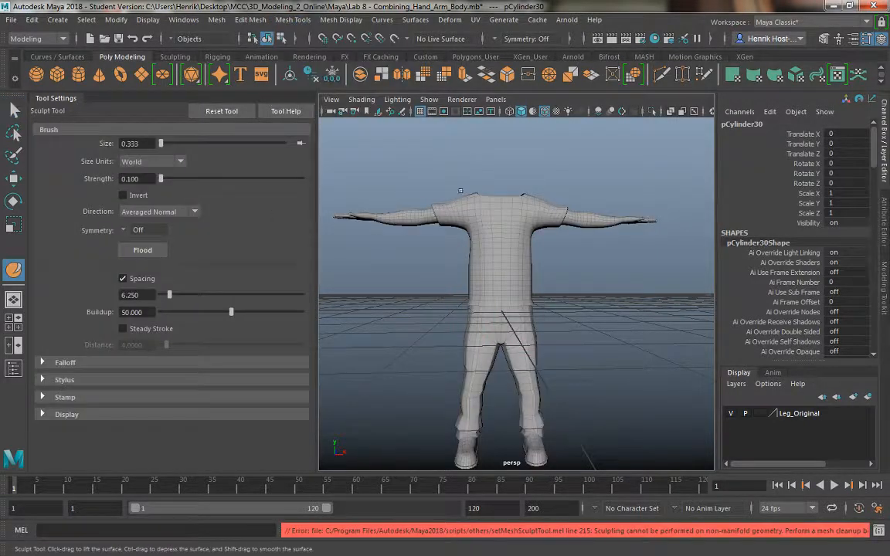
alt+drag(483, 287, 485, 285)
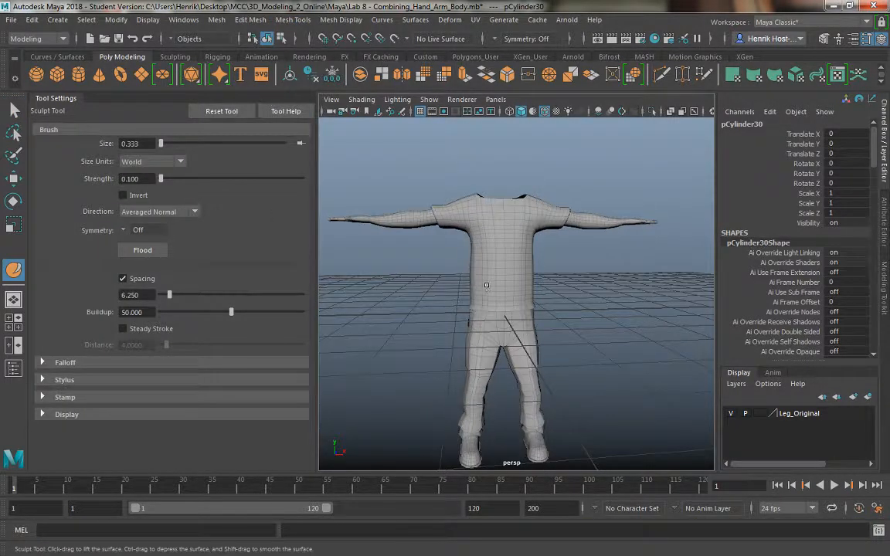
click(490, 285)
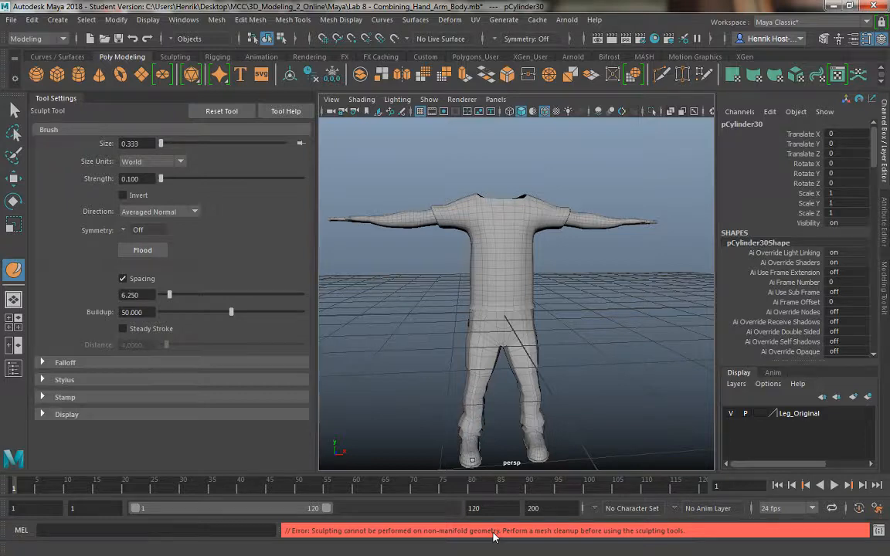
click(12, 113)
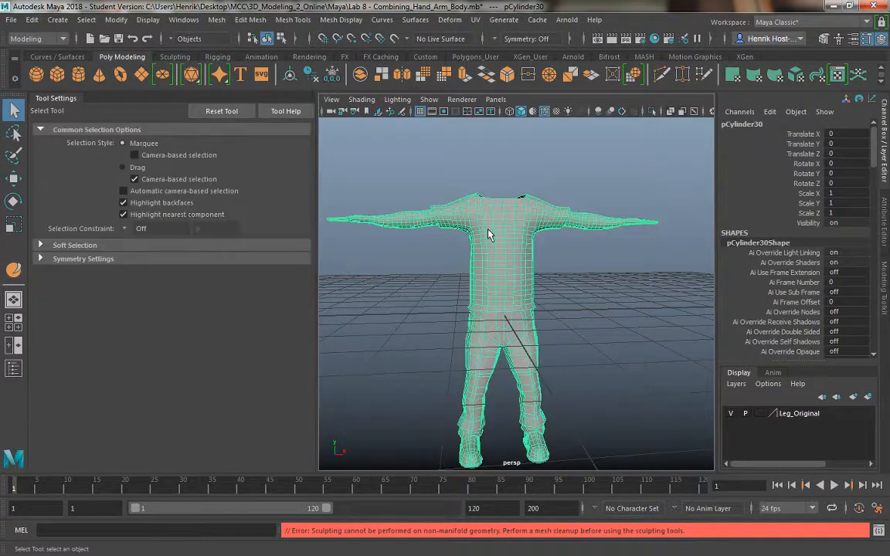
Step: Delete the construction history of all objects in the scene
right_drag(492, 233, 530, 204)
alt+drag(571, 283, 532, 264)
click(31, 20)
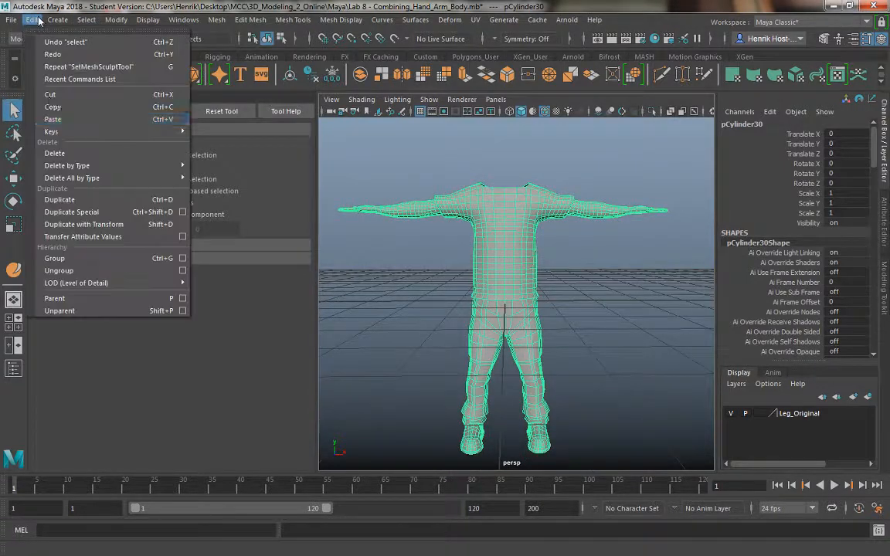
mouse_move(116, 178)
click(235, 137)
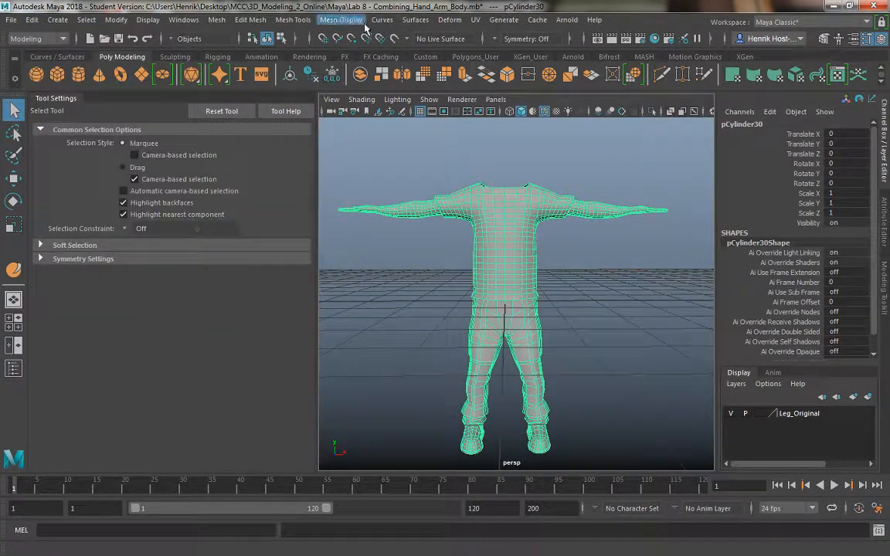
click(293, 20)
click(347, 188)
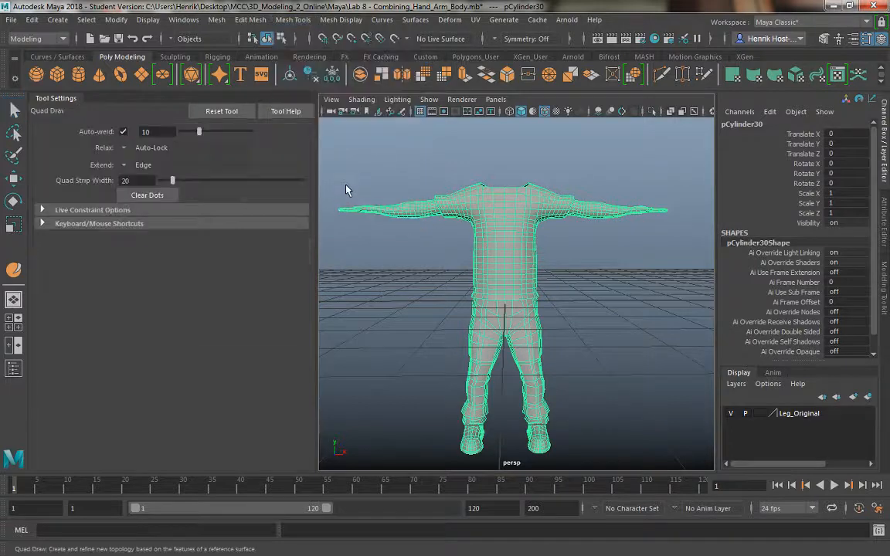
click(13, 111)
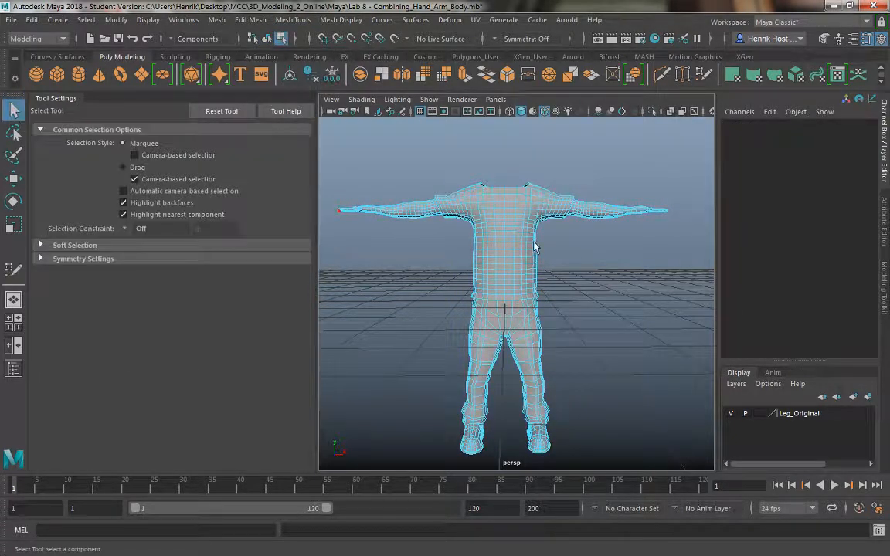
right_drag(494, 227, 547, 168)
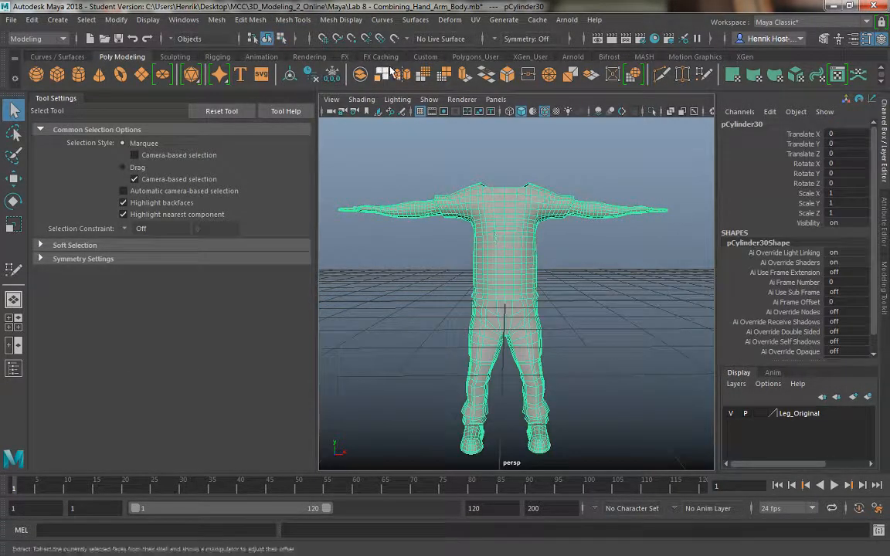
Step: Try the Sculpt Tool on the body mesh again, return to the Select Tool and deselect the mesh
click(288, 19)
mouse_move(363, 199)
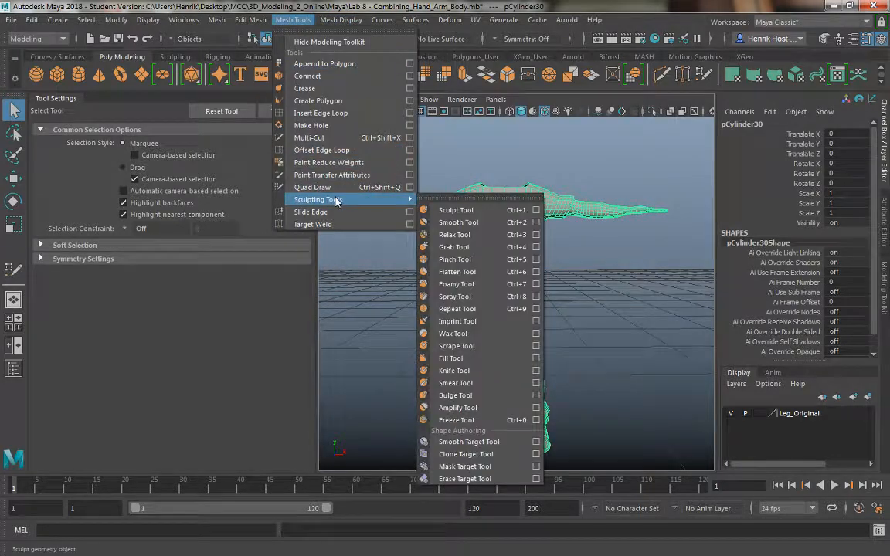
click(493, 210)
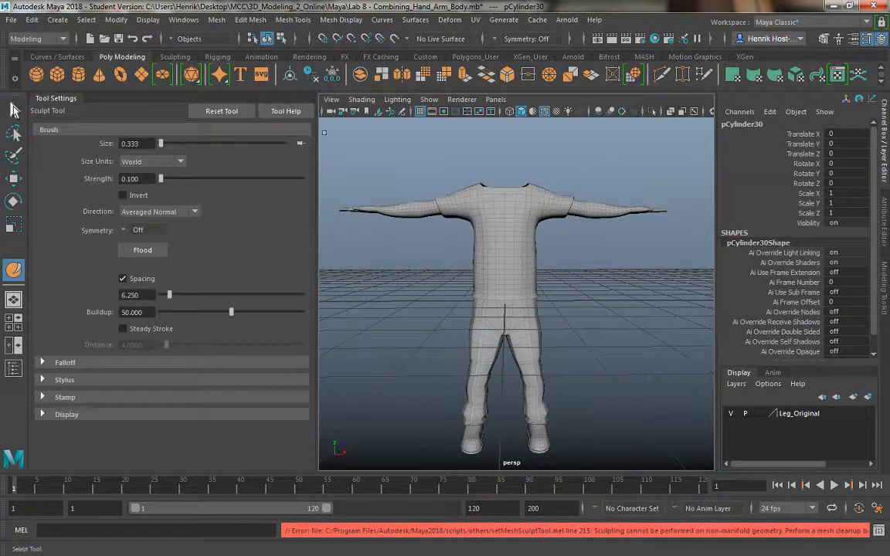
key(q)
click(454, 177)
alt+drag(454, 178, 447, 187)
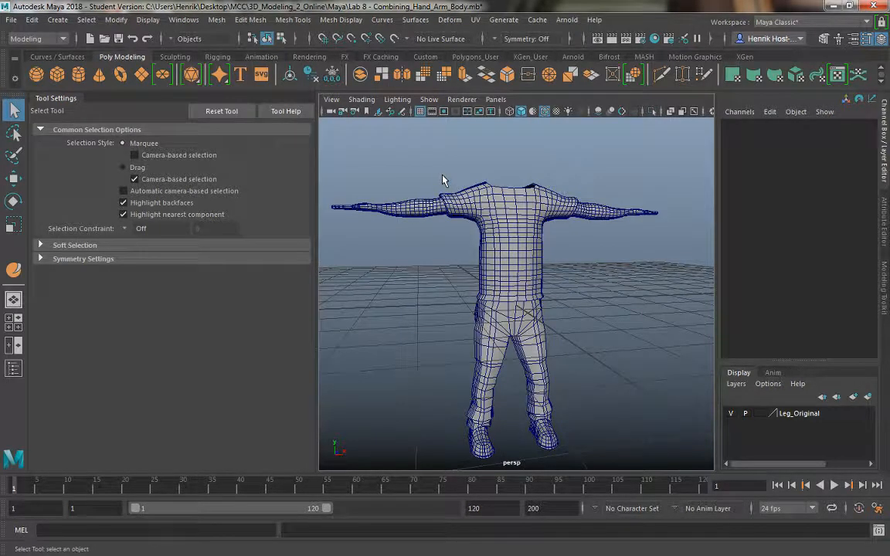
Step: Select the body mesh and run a mesh Cleanup with Cleanup matching polygons applied to selected objects, keeping construction history
click(481, 199)
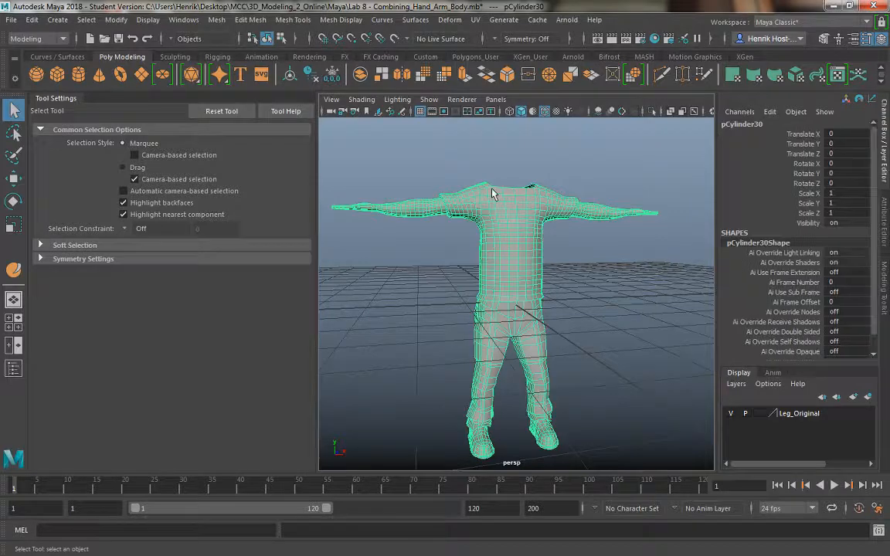
click(308, 20)
mouse_move(255, 20)
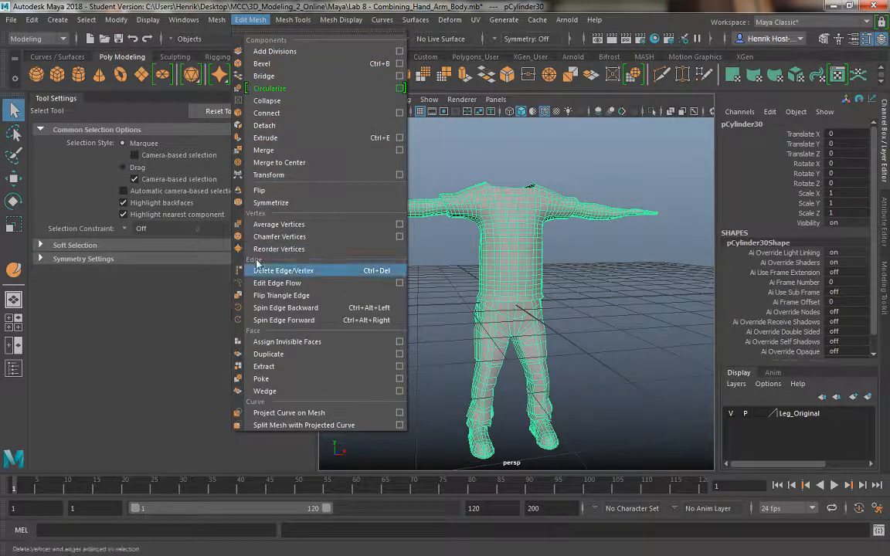
mouse_move(216, 20)
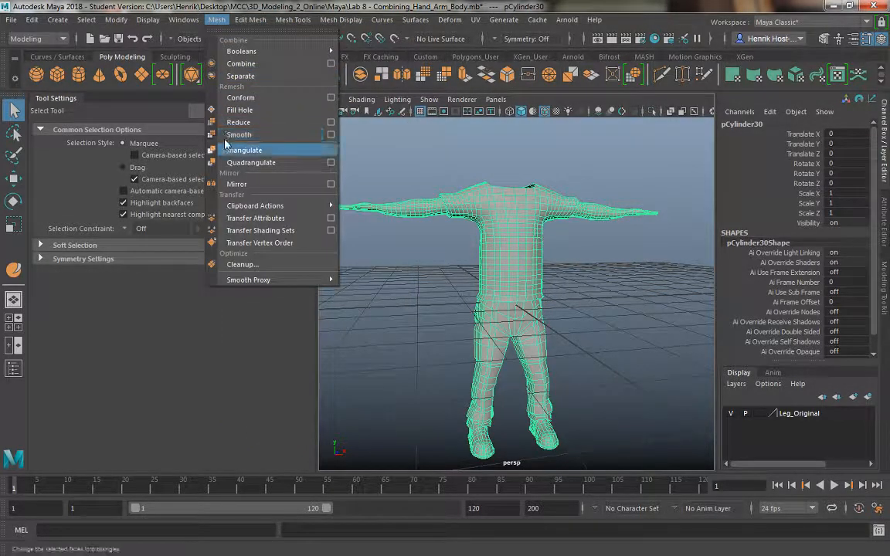
click(244, 265)
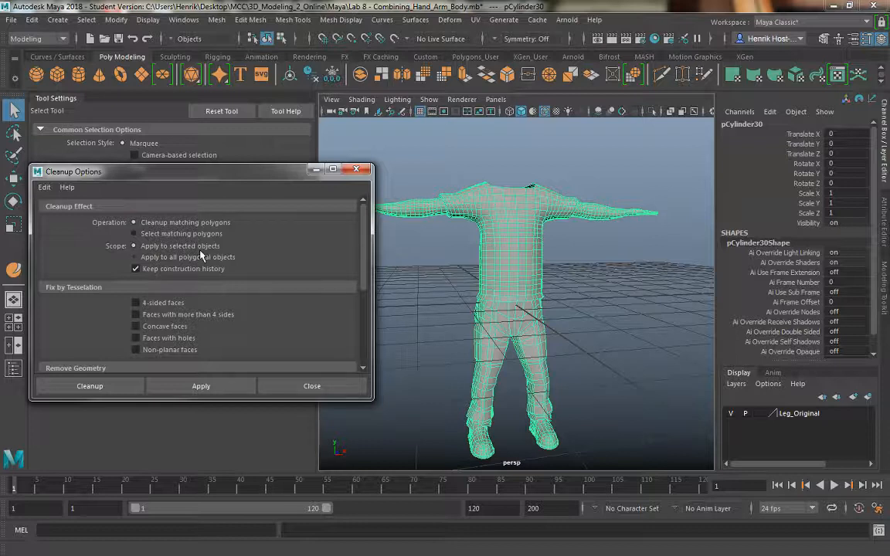
scroll(224, 276, down, 5)
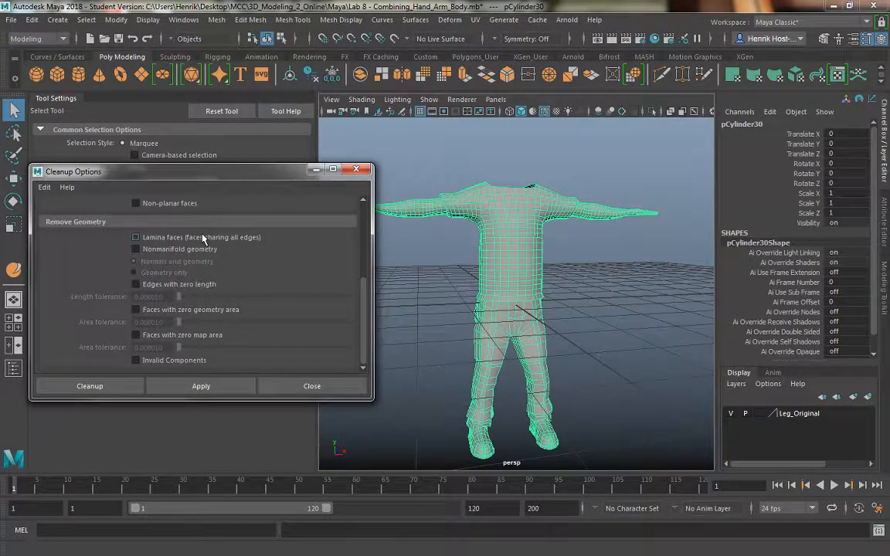
scroll(203, 240, up, 3)
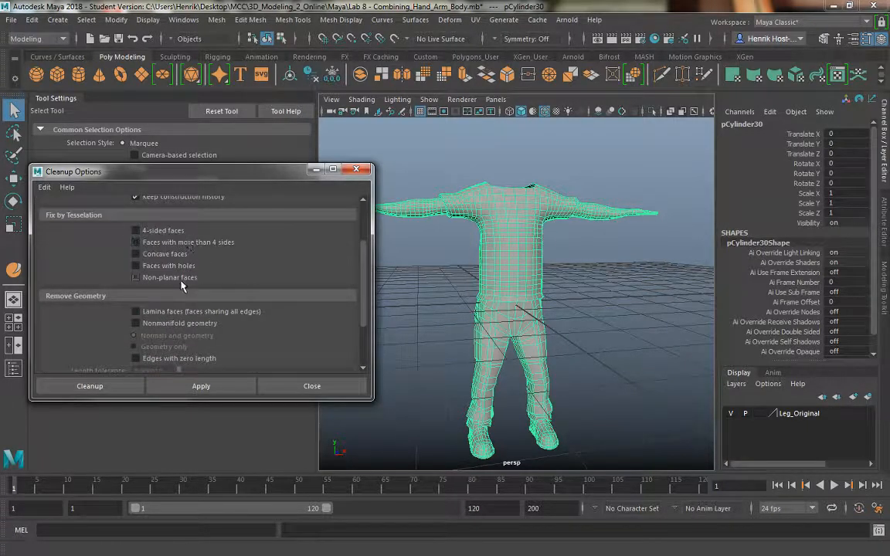
scroll(181, 289, down, 3)
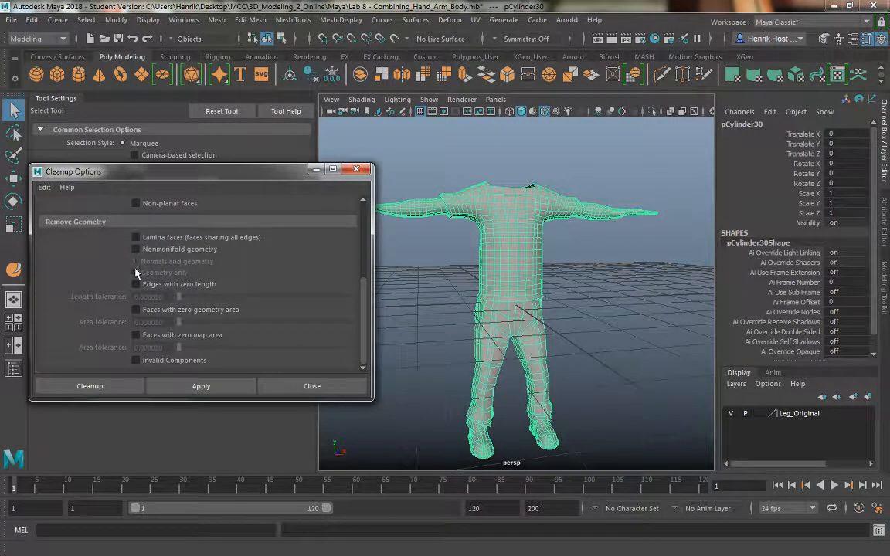
click(119, 387)
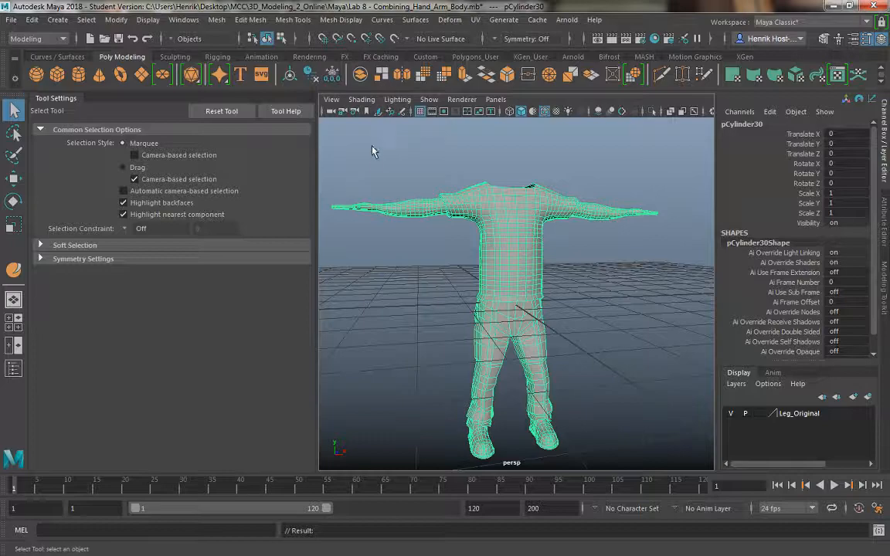
Step: Try the Sculpt Tool on the cleaned-up body mesh and return to the Select Tool
alt+drag(442, 242, 512, 317)
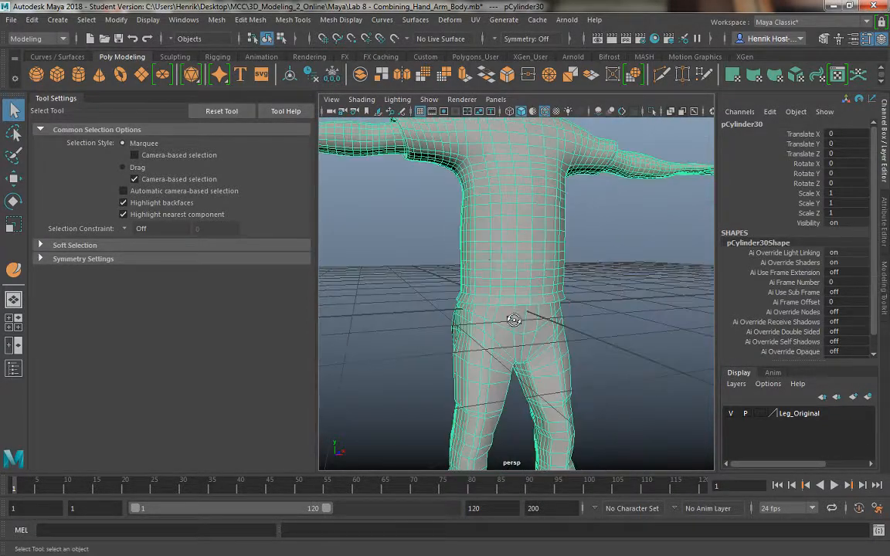
click(293, 19)
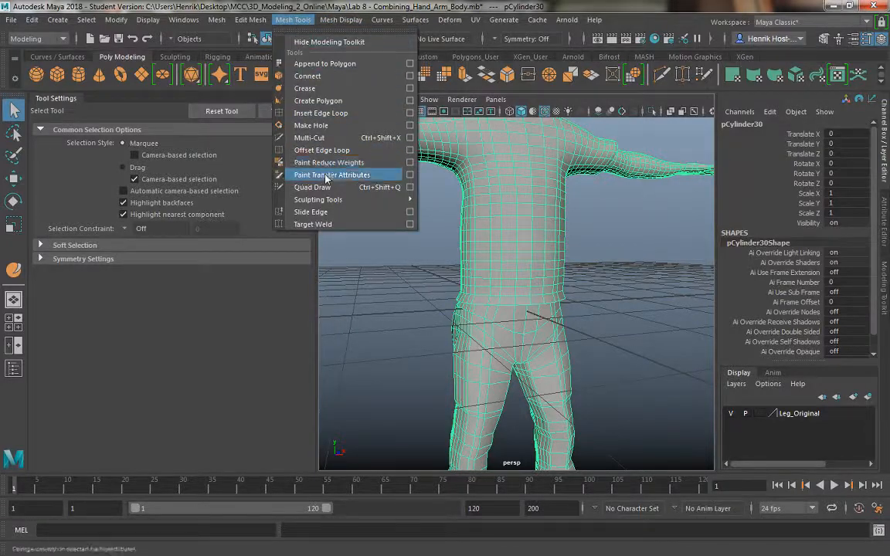
mouse_move(329, 202)
click(456, 210)
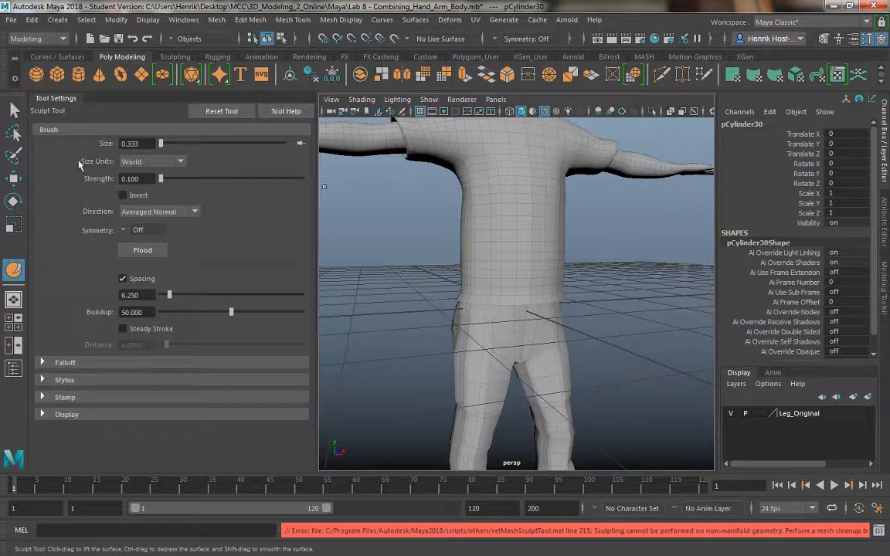
click(14, 110)
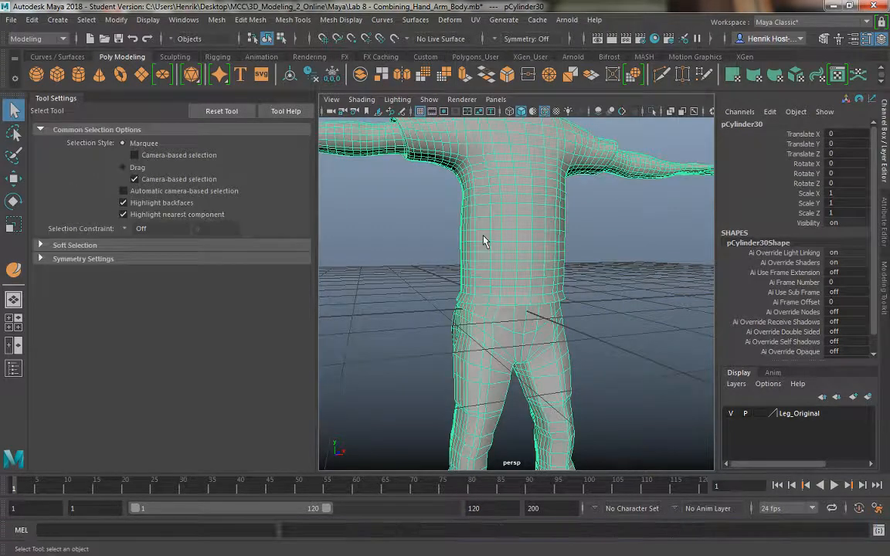
Step: Apply a mesh Cleanup that fixes faces with holes on all polygonal objects, keeping construction history
click(216, 19)
click(327, 374)
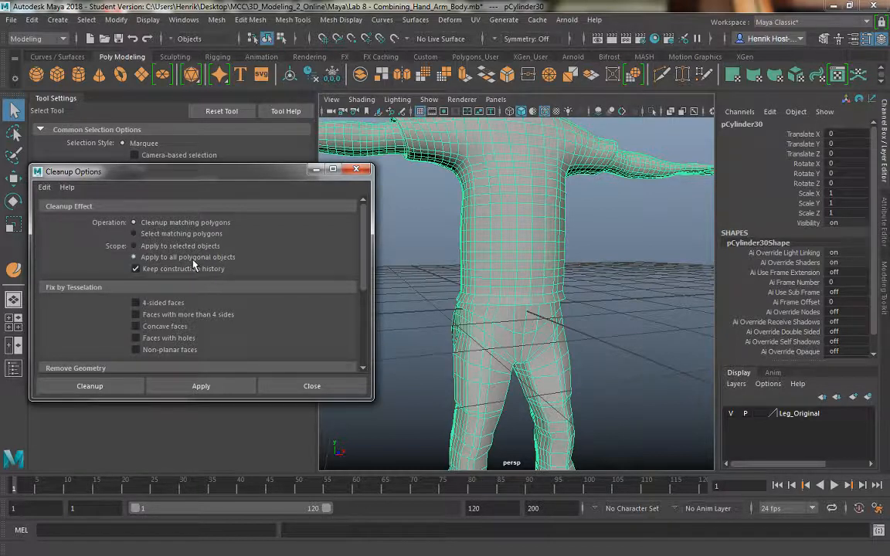
click(191, 339)
scroll(260, 314, down, 2)
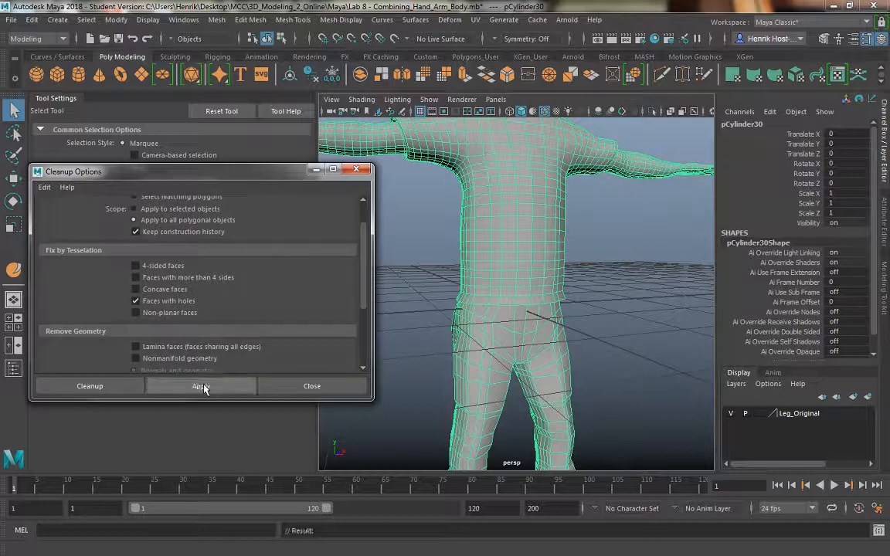
Step: Test the Sculpt Tool on the body mesh again and go back to the Select Tool with the mesh selected
click(294, 19)
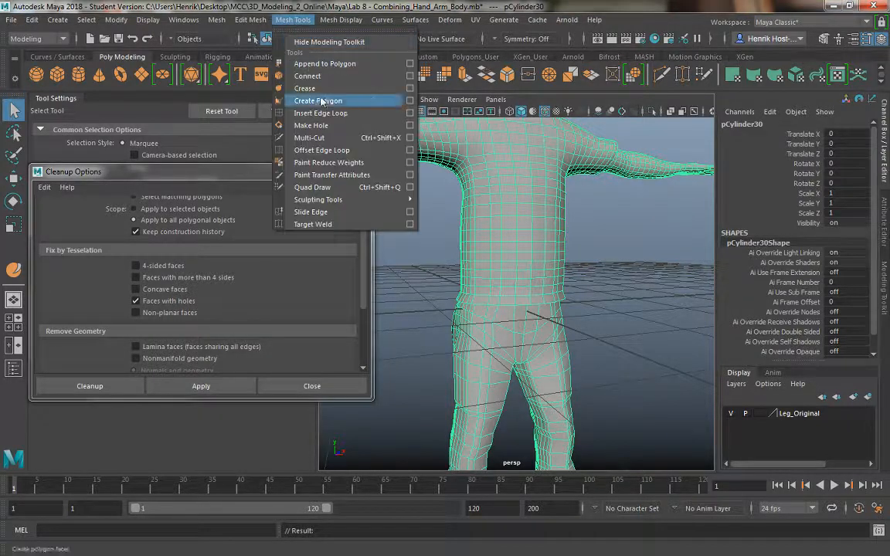
mouse_move(340, 197)
click(459, 220)
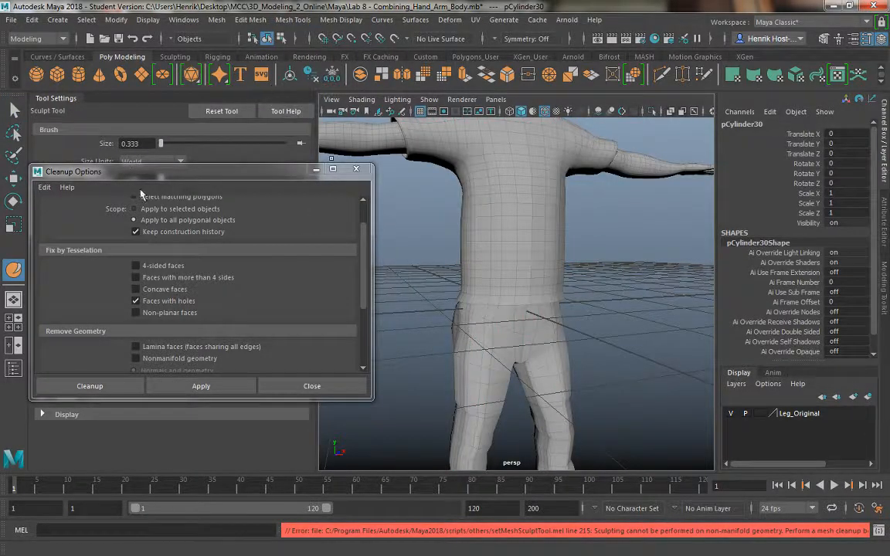
key(q)
click(555, 199)
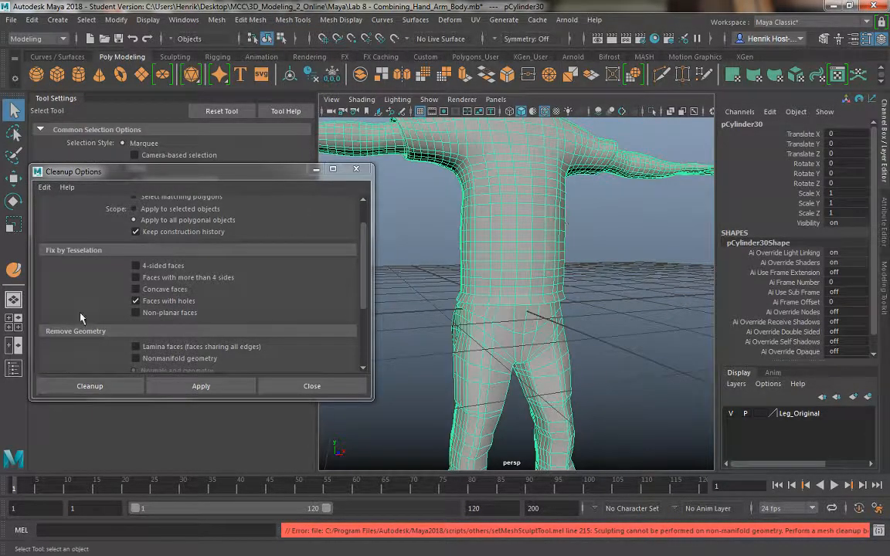
Step: Try a Cleanup that also tessellates 4-sided faces, undo it and return to object selection
click(167, 266)
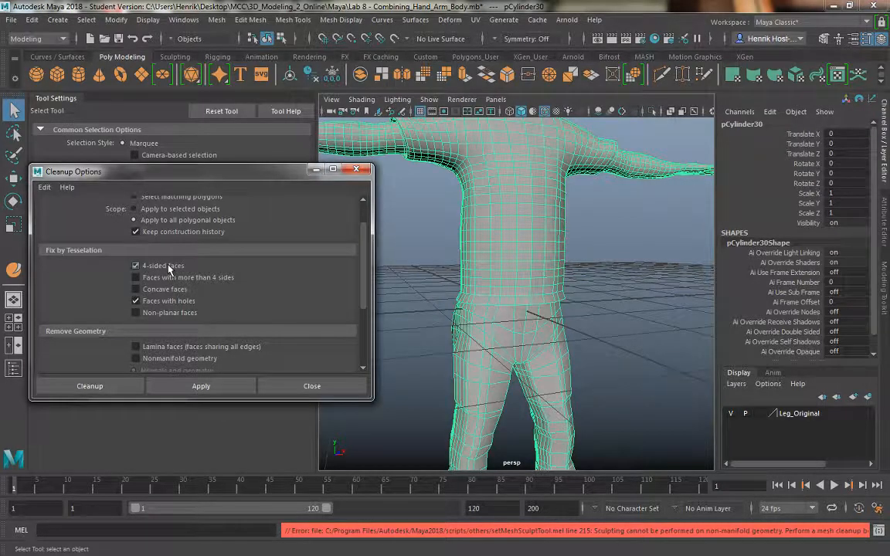
click(199, 385)
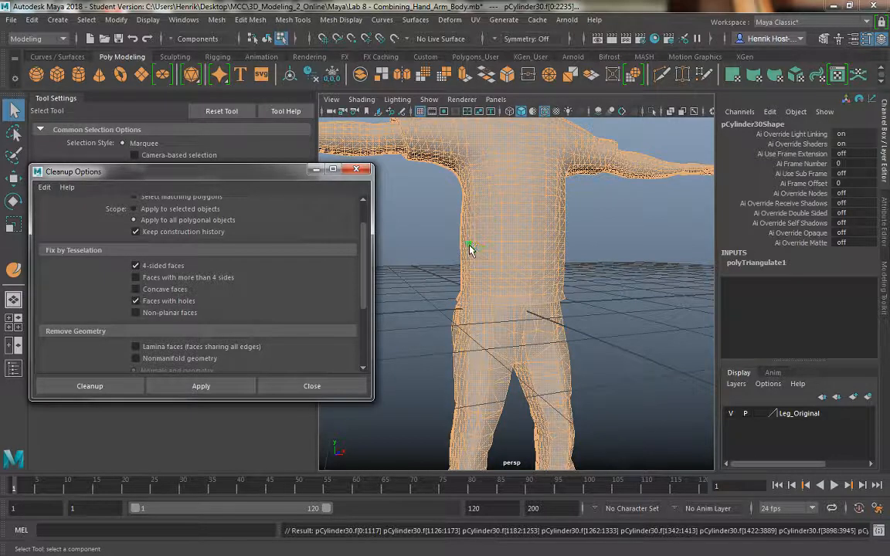
alt+drag(464, 289, 587, 263)
alt+middle_drag(587, 263, 506, 264)
key(F8)
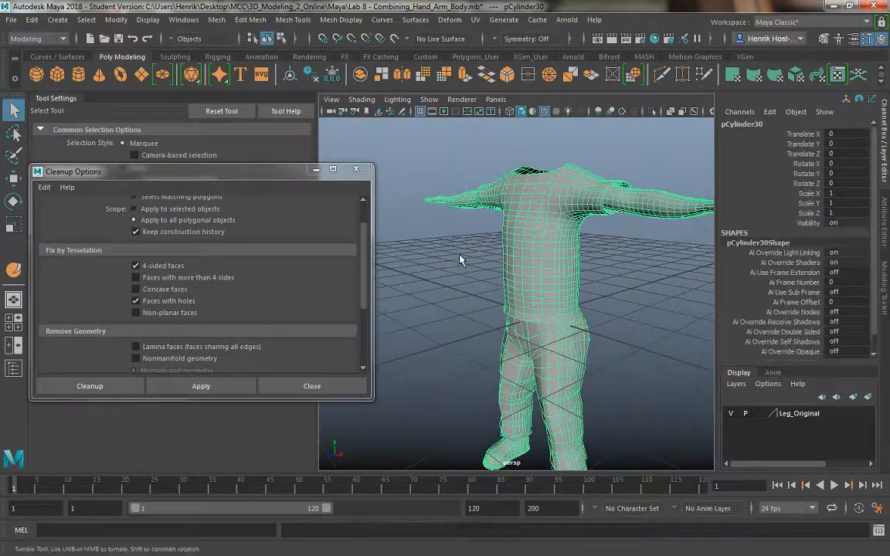
Step: Exclude 4-sided faces and apply the Cleanup to faces with more than 4 sides and faces with holes
click(155, 265)
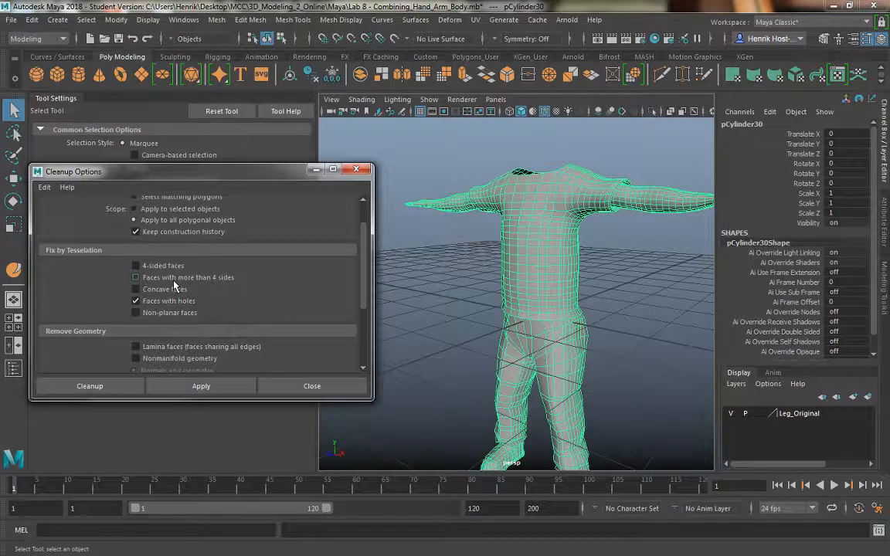
click(204, 384)
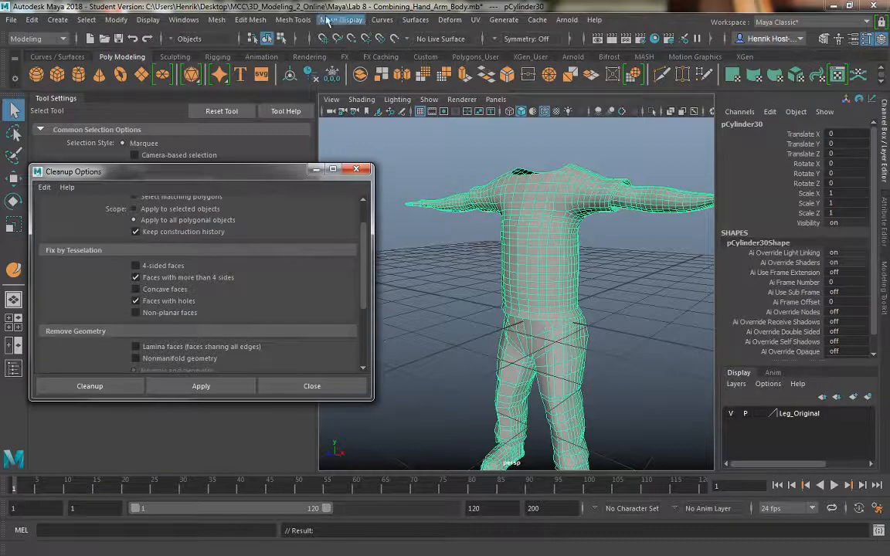
Step: Try the Sculpt Tool once more on the body mesh
click(293, 19)
click(311, 212)
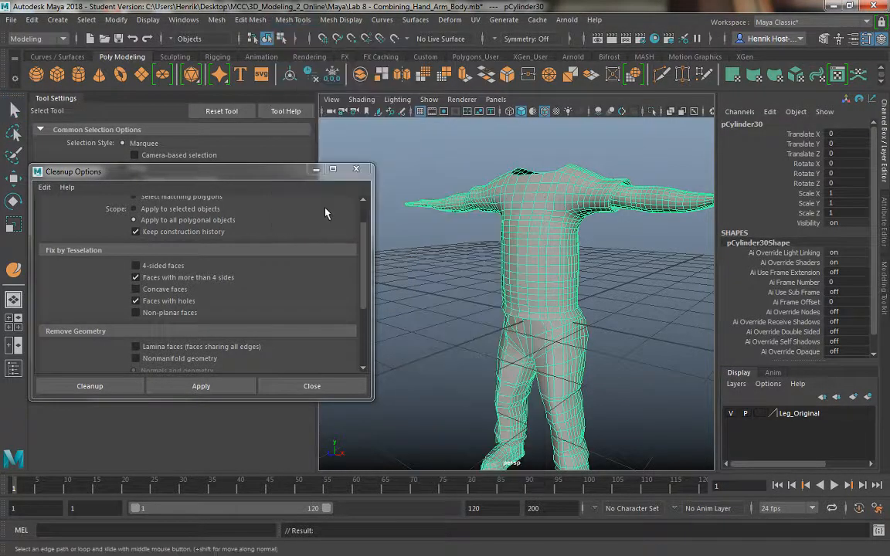
click(293, 19)
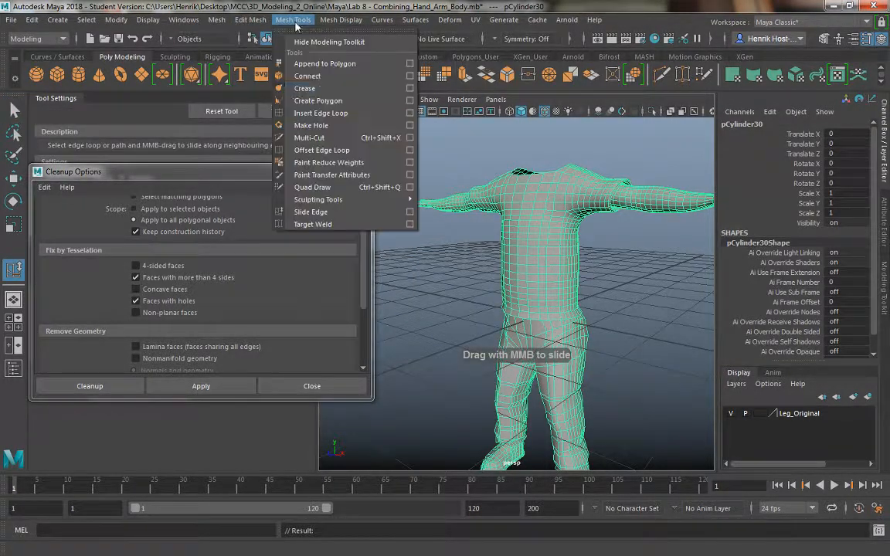
mouse_move(402, 199)
click(457, 210)
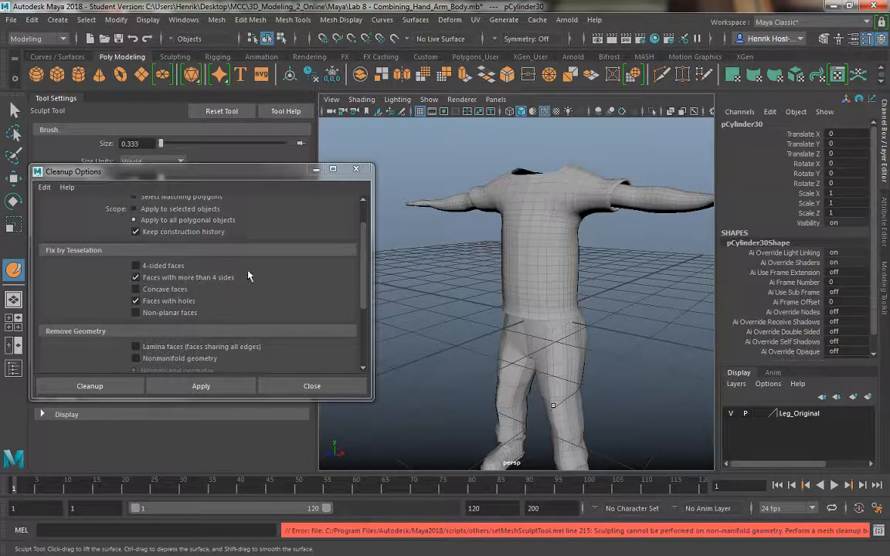
Step: Close the Cleanup options and reselect the body mesh as an object with the Select Tool
scroll(365, 274, down, 2)
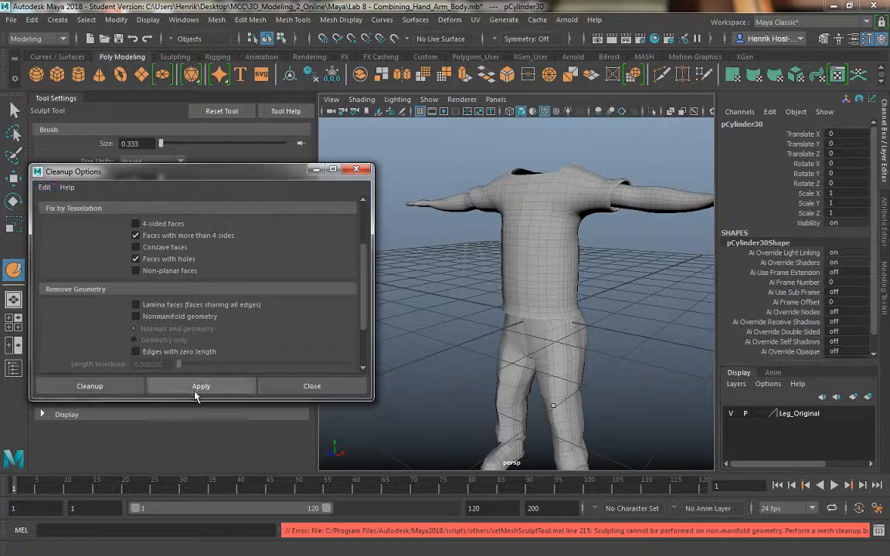
click(300, 387)
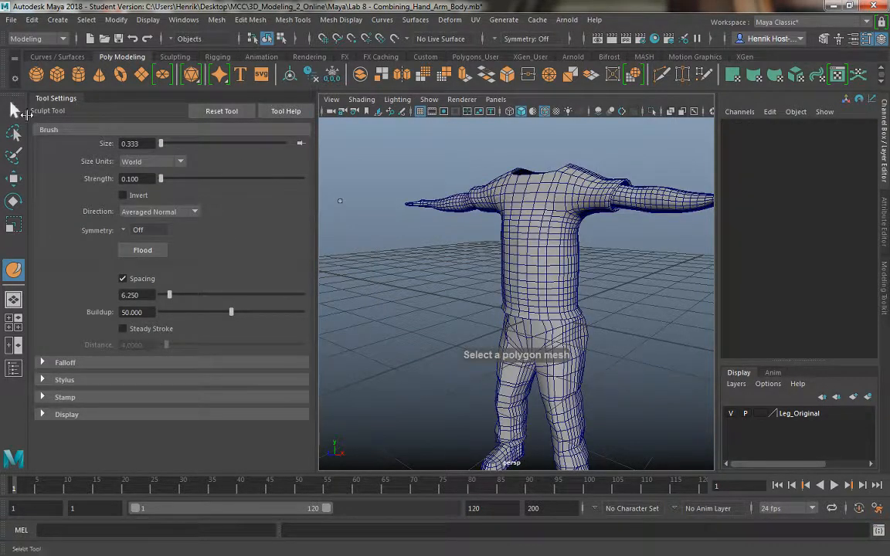
click(14, 111)
right_drag(515, 187, 576, 172)
click(558, 206)
alt+drag(553, 239, 537, 253)
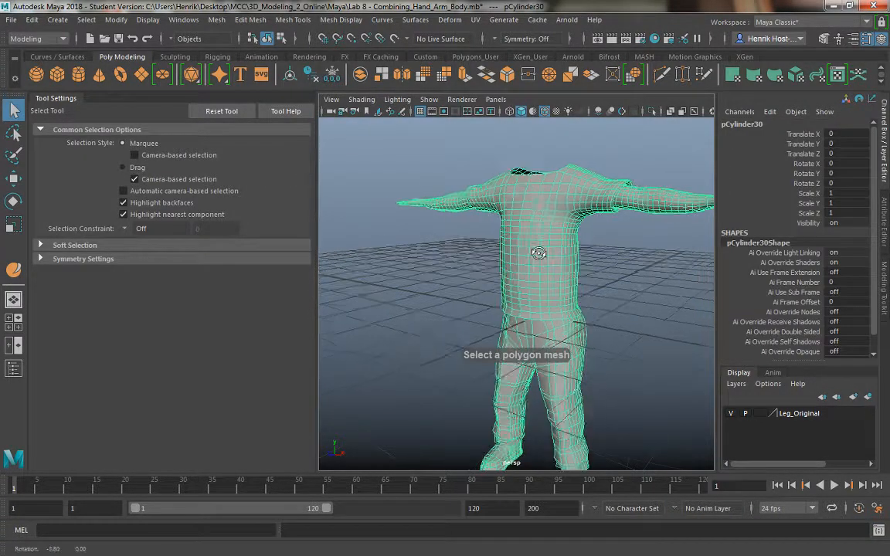
Step: Try moving a single vertex on the front of the shirt, undo the move and deselect the mesh in object mode
scroll(545, 245, up, 4)
right_drag(534, 188, 503, 182)
click(530, 202)
key(w)
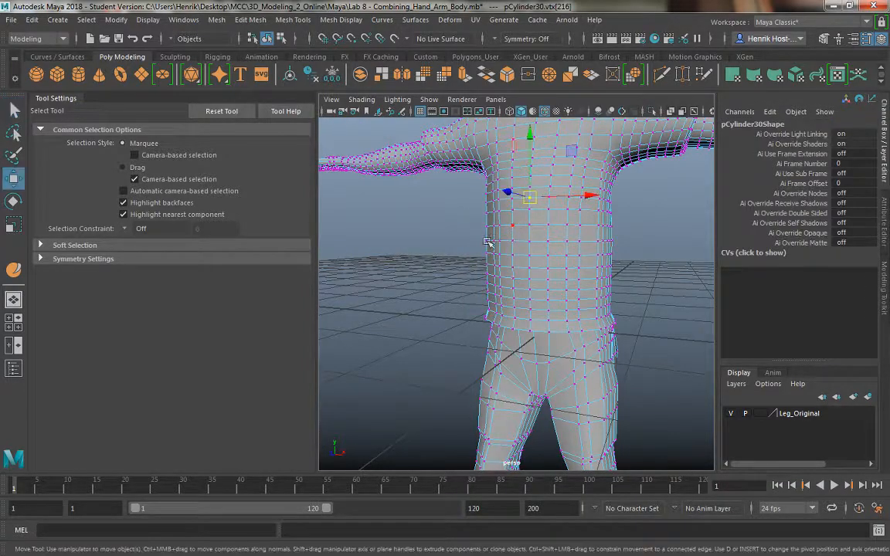
alt+drag(514, 240, 452, 216)
alt+right_drag(450, 216, 483, 248)
alt+middle_drag(483, 248, 482, 285)
drag(452, 228, 482, 231)
key(ctrl+z)
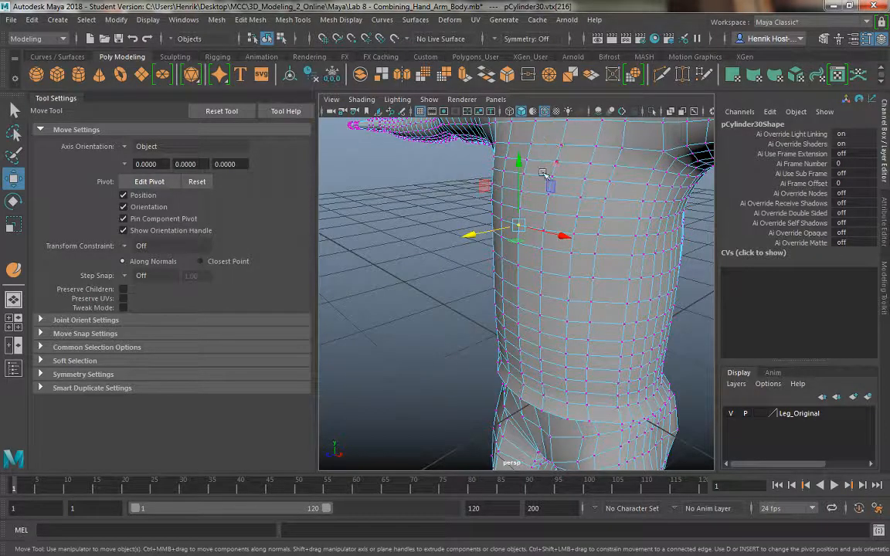
right_drag(543, 173, 648, 168)
click(502, 143)
click(465, 217)
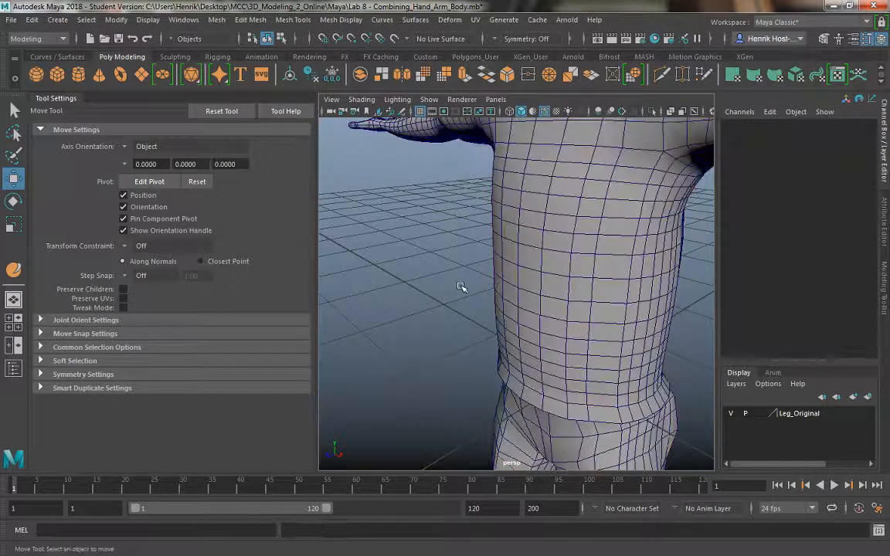
Step: Select the vertex loop along the top edge of the trousers and move it up about 0.24 cm under the shirt hem
alt+drag(463, 288, 447, 193)
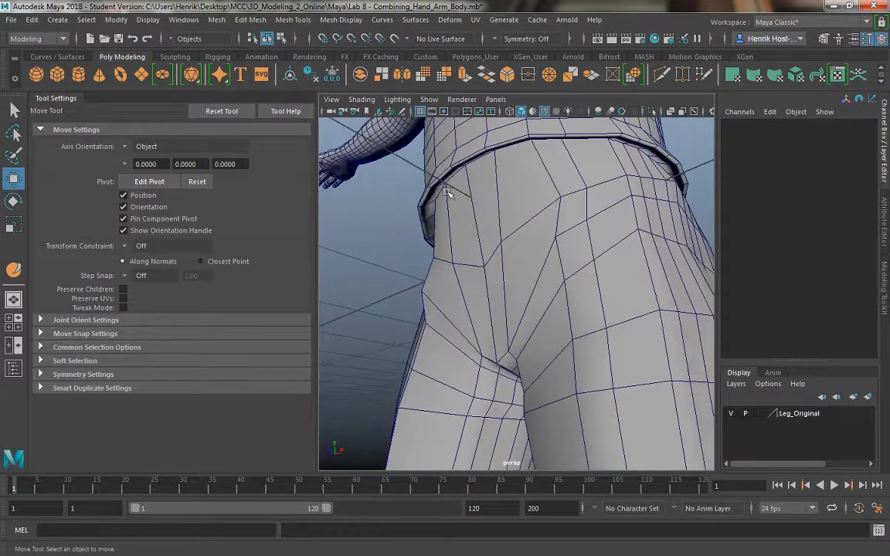
alt+drag(473, 234, 453, 242)
alt+right_drag(452, 243, 447, 278)
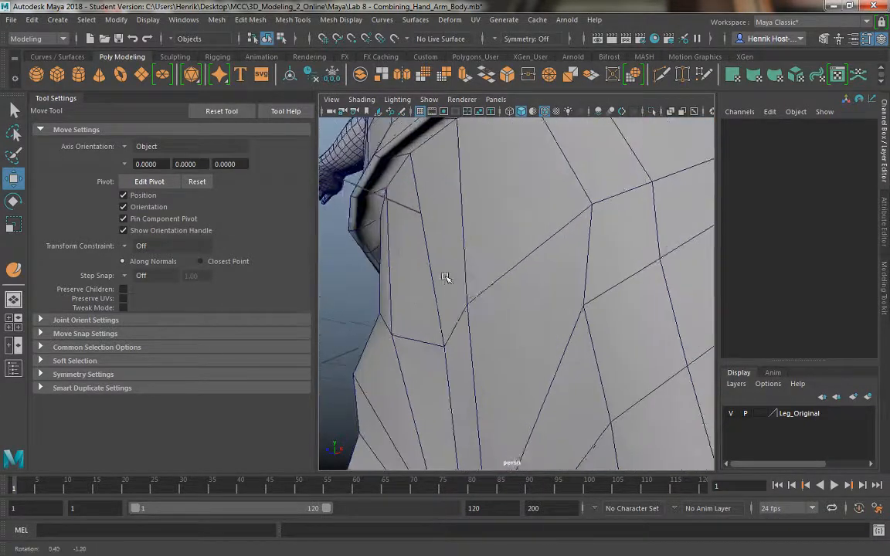
alt+middle_drag(448, 278, 476, 321)
click(500, 258)
right_drag(486, 193, 432, 186)
click(459, 234)
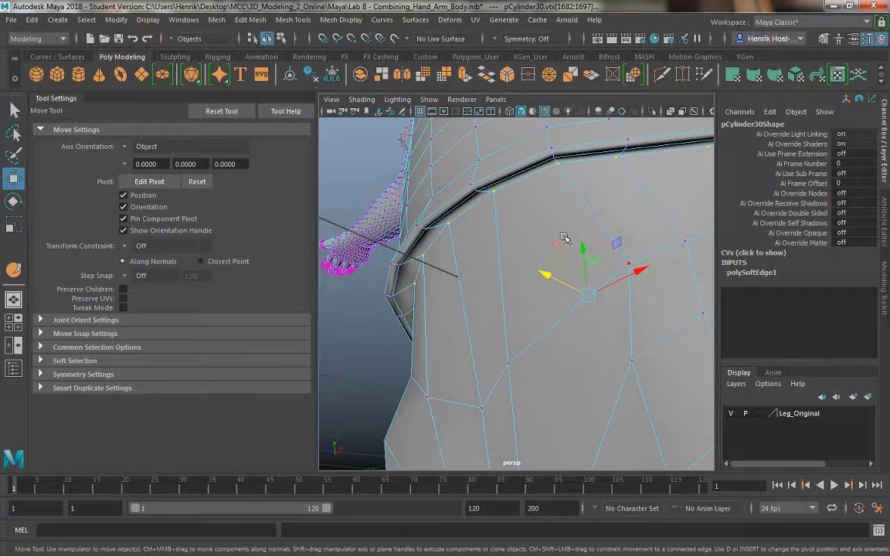
alt+drag(565, 238, 500, 213)
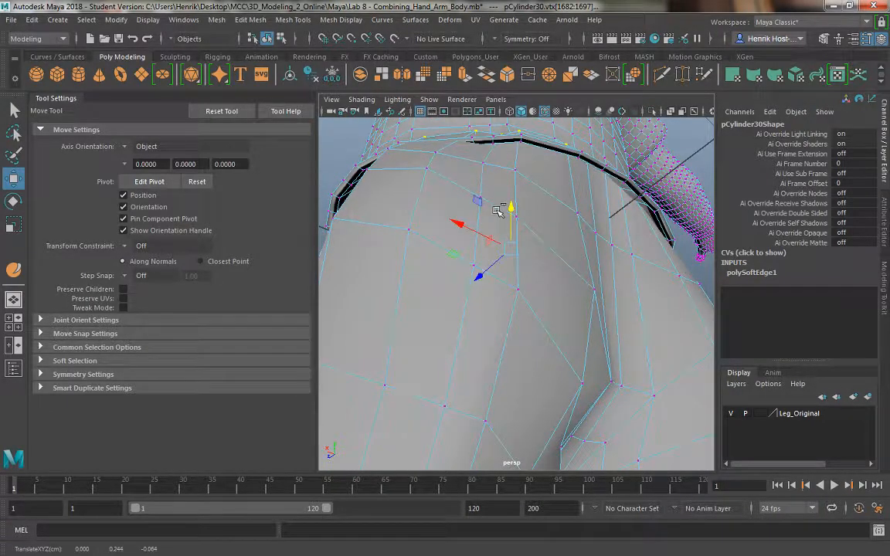
alt+drag(497, 271, 469, 192)
scroll(469, 193, down, 6)
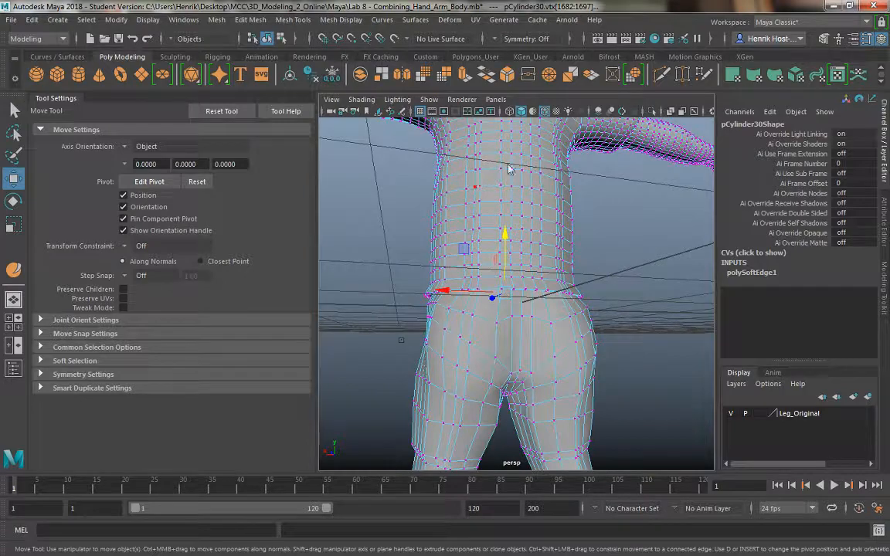
Step: Leave vertex editing and select the edge loop on the inside of the lower trouser leg
right_drag(475, 187, 507, 170)
alt+drag(497, 263, 596, 205)
scroll(555, 274, down, 5)
alt+middle_drag(591, 365, 574, 246)
scroll(574, 247, up, 6)
alt+drag(574, 246, 393, 216)
scroll(456, 282, up, 5)
alt+middle_drag(455, 282, 534, 314)
scroll(509, 273, up, 5)
alt+middle_drag(614, 317, 515, 303)
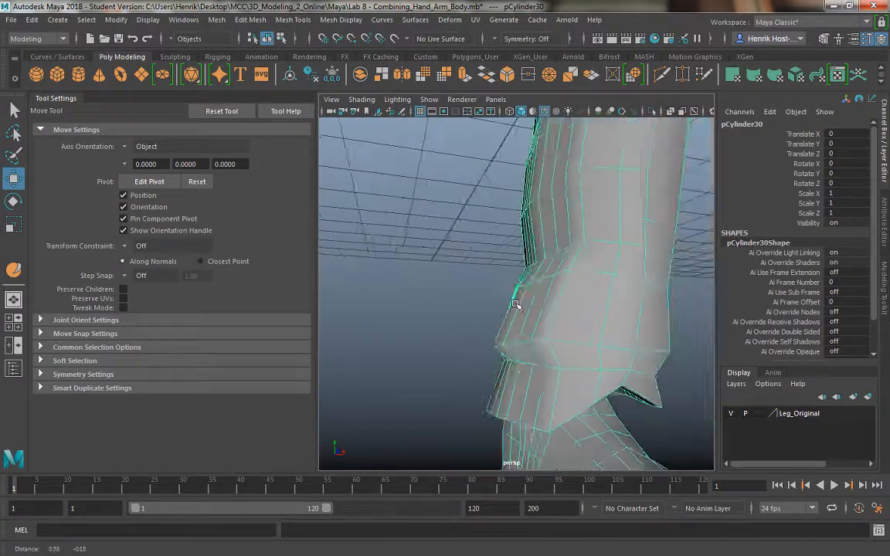
alt+drag(516, 304, 473, 290)
scroll(472, 289, up, 5)
alt+drag(500, 345, 508, 338)
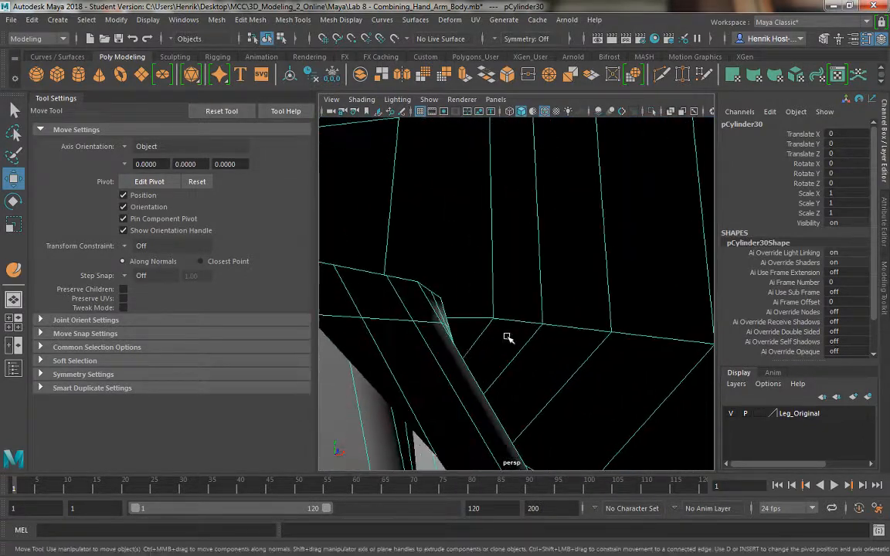
right_drag(434, 308, 420, 156)
click(408, 289)
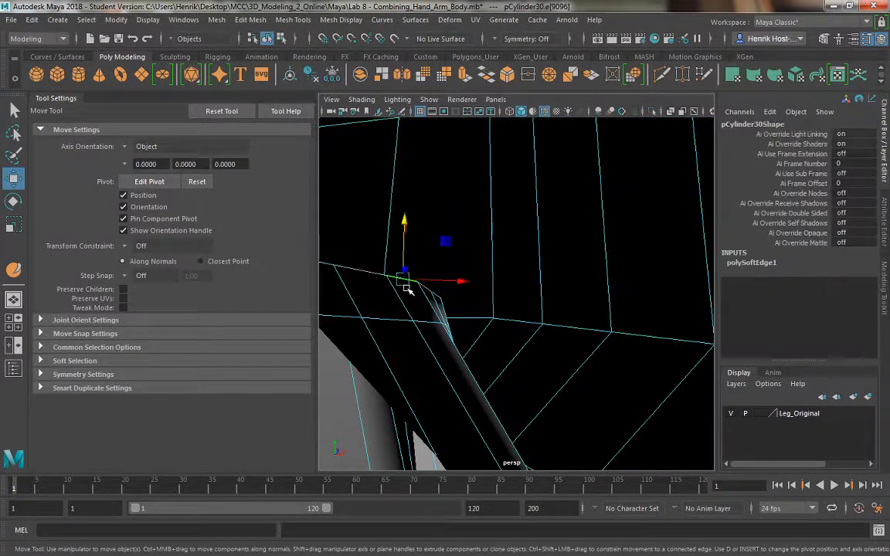
alt+drag(407, 288, 466, 343)
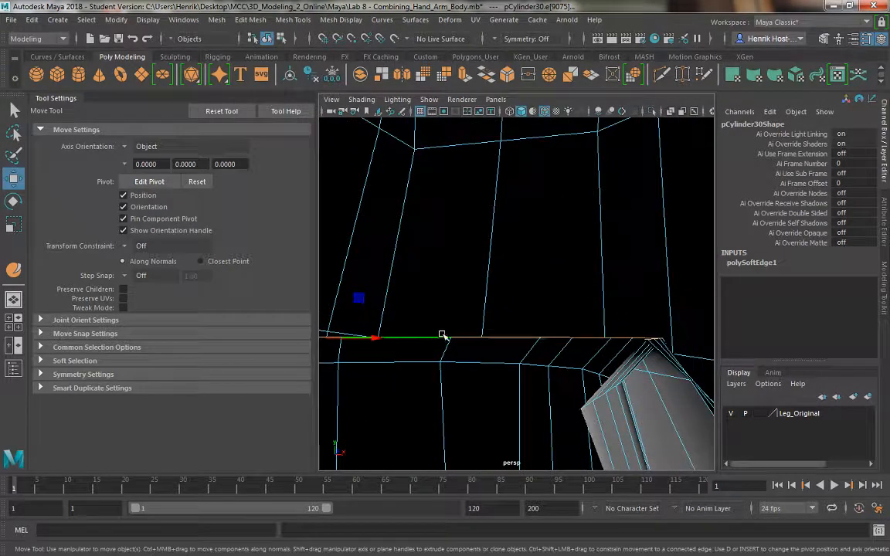
Step: Select the matching vertex loop inside the lower trouser leg and move it down about 2.6 cm toward the neighbouring loop
right_drag(443, 340, 386, 189)
click(449, 350)
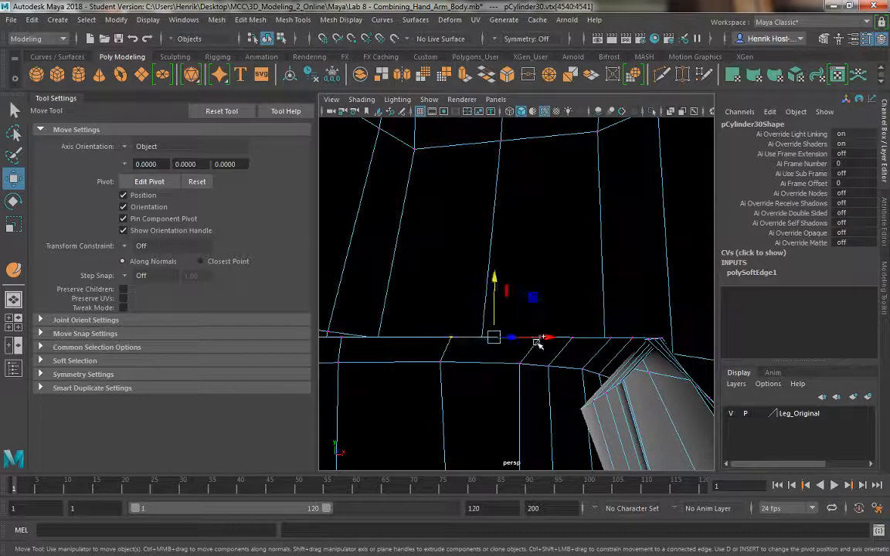
shift+click(538, 339)
drag(377, 338, 359, 340)
key(ctrl+z)
alt+middle_drag(419, 344, 433, 348)
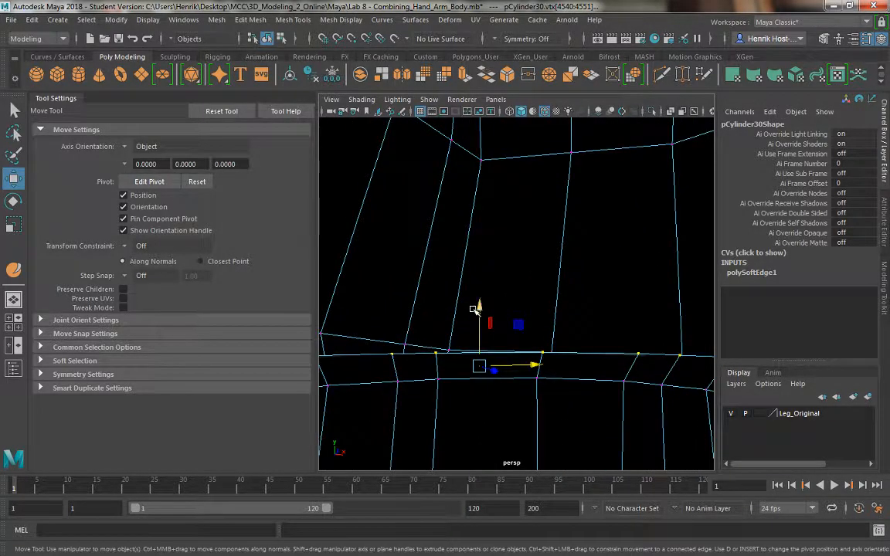
drag(473, 309, 469, 345)
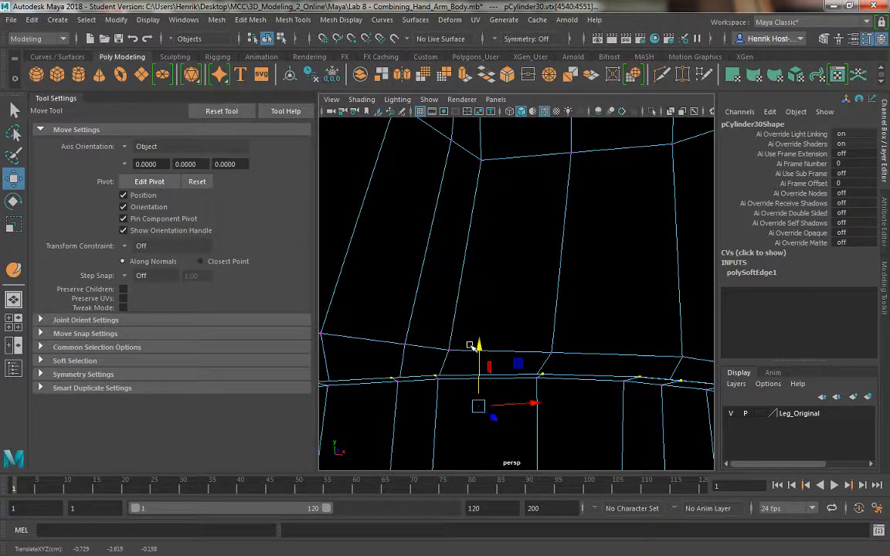
Step: Leave vertex editing and select the whole combined body mesh in object mode
scroll(495, 348, down, 8)
right_drag(526, 187, 576, 162)
click(383, 238)
click(521, 227)
alt+drag(562, 238, 508, 334)
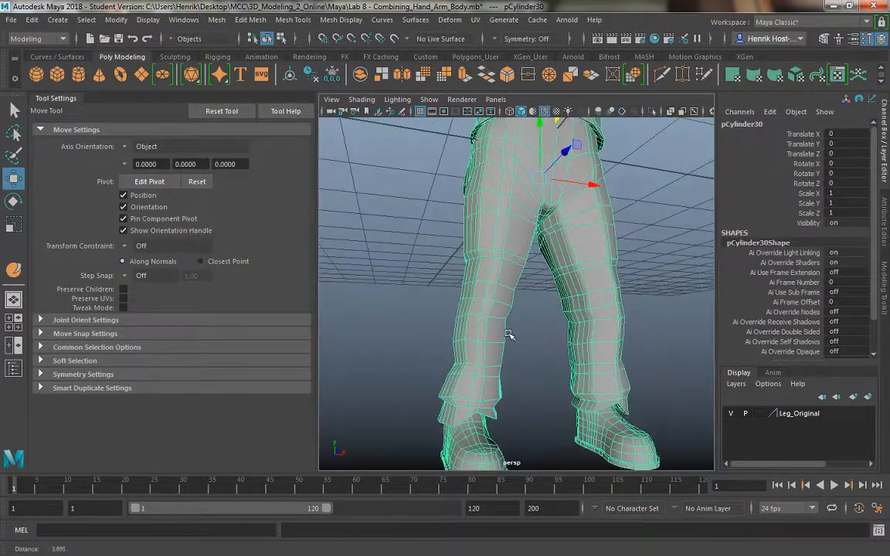
alt+right_drag(508, 334, 449, 305)
alt+middle_drag(449, 306, 455, 322)
alt+right_drag(455, 322, 444, 326)
alt+drag(444, 326, 512, 309)
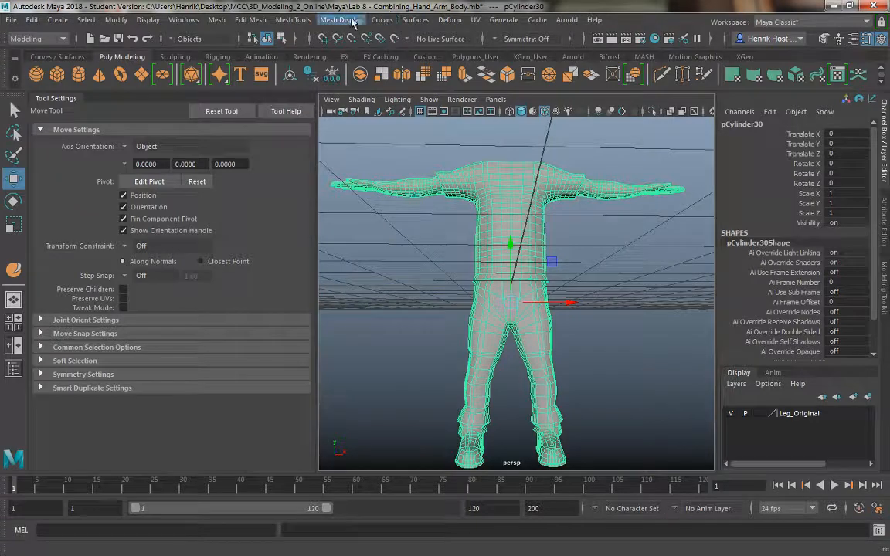
Step: Try to start the sculpting Smooth Tool on the body mesh, returning to the Select Tool
click(294, 20)
mouse_move(345, 200)
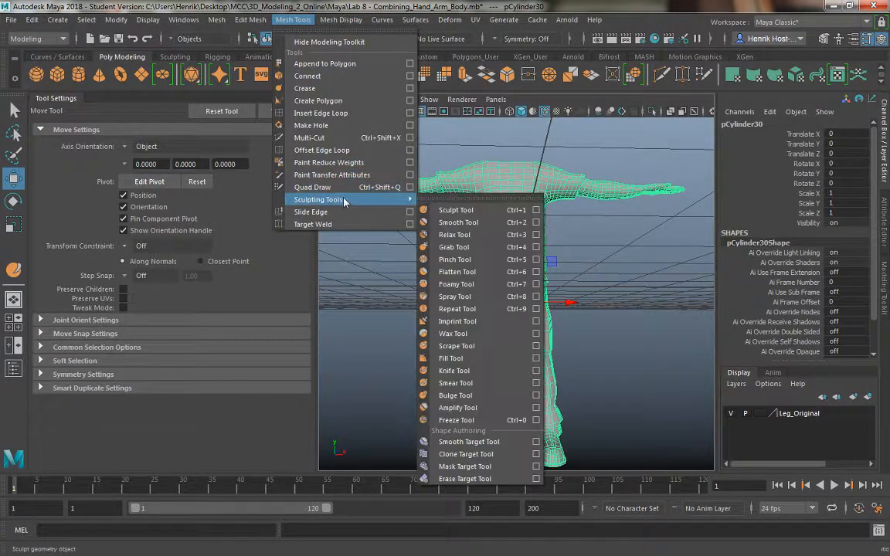
click(460, 223)
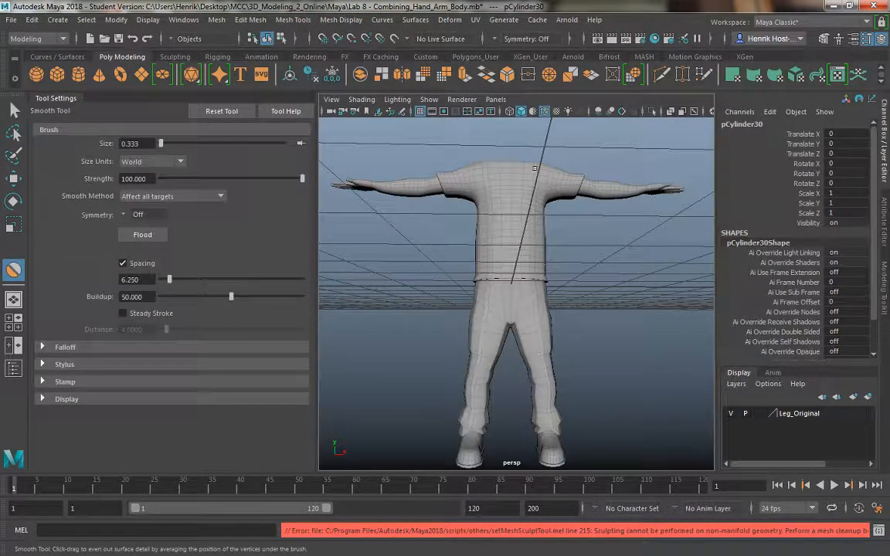
click(13, 109)
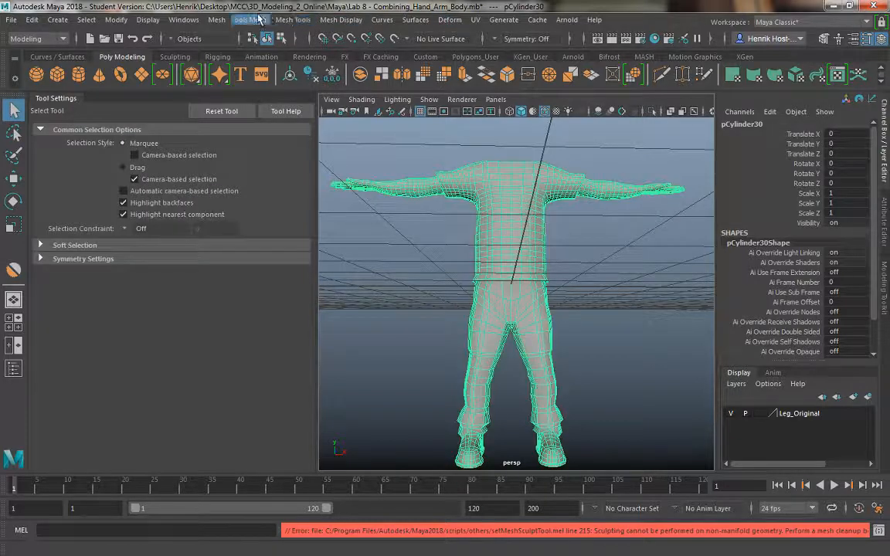
Step: Try a history-free Cleanup on the selected mesh for faces over four sides, holes, non-planar faces and nonmanifold geometry, and undo it
click(217, 20)
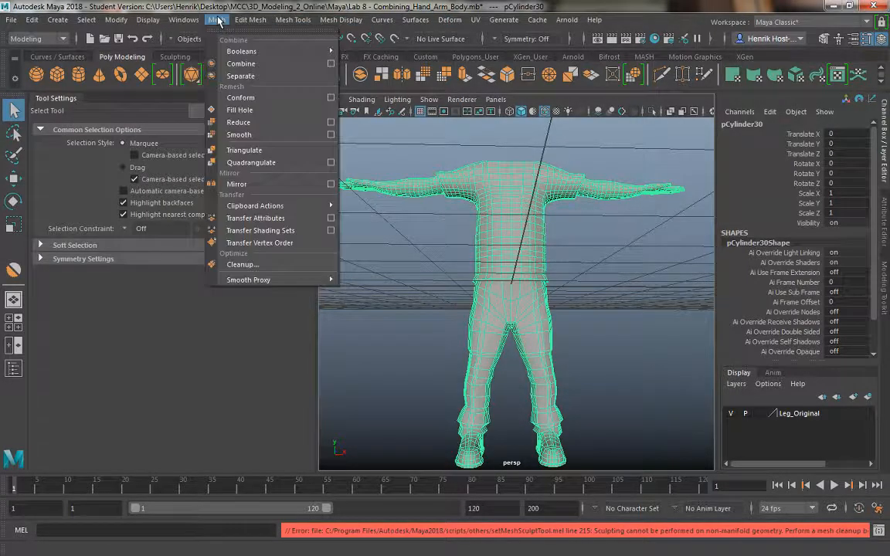
click(247, 264)
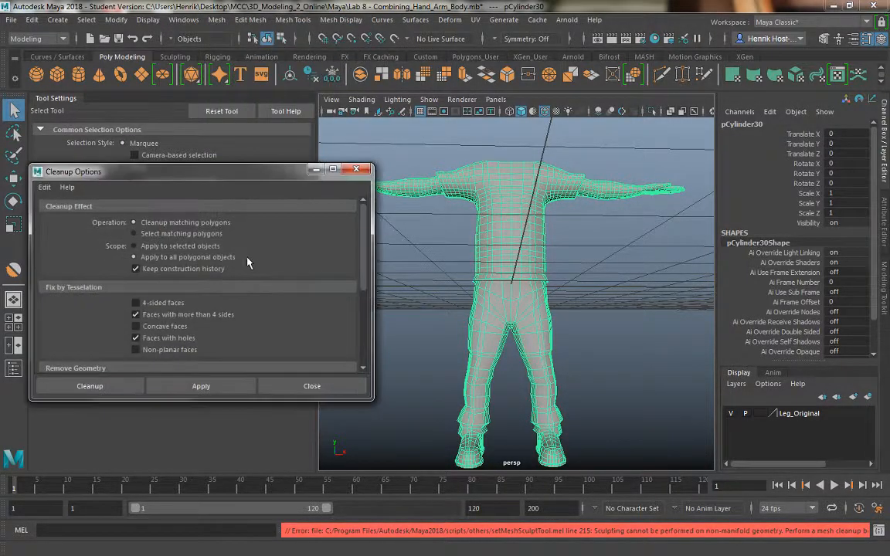
click(181, 271)
scroll(204, 315, down, 1)
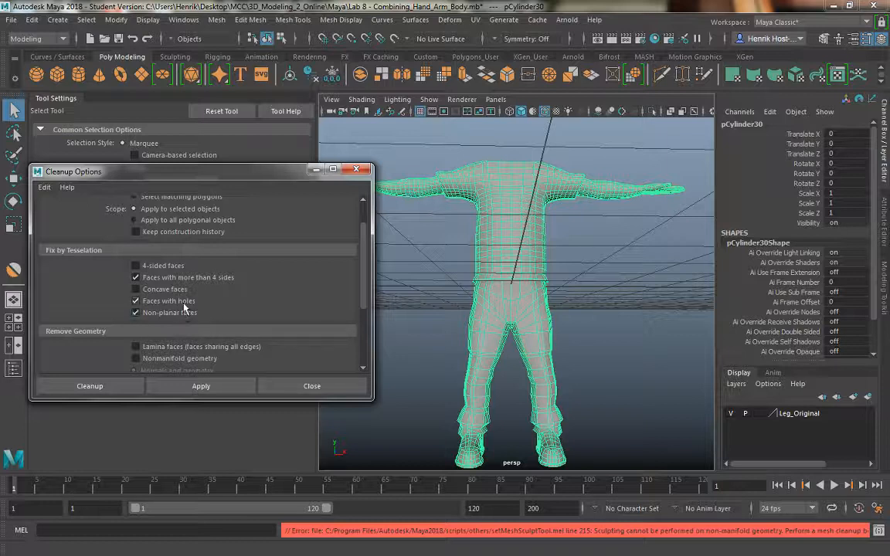
scroll(170, 276, down, 2)
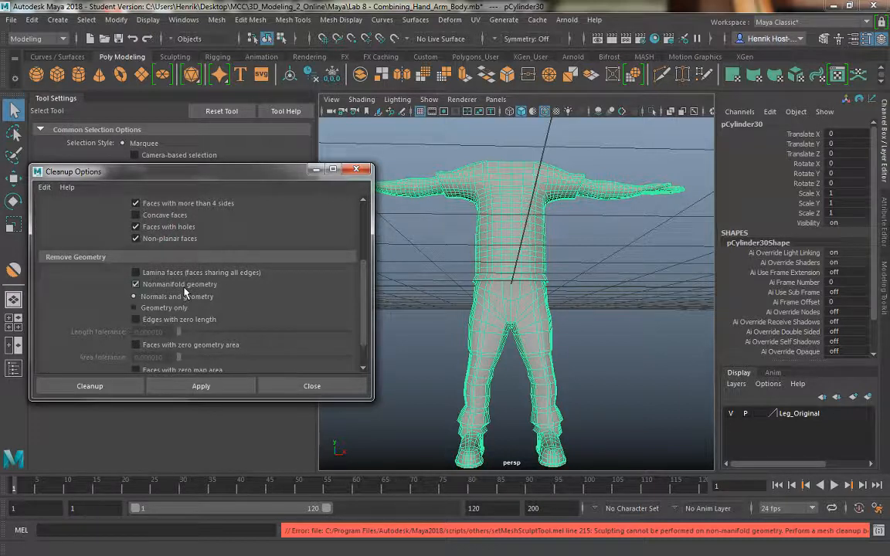
click(200, 387)
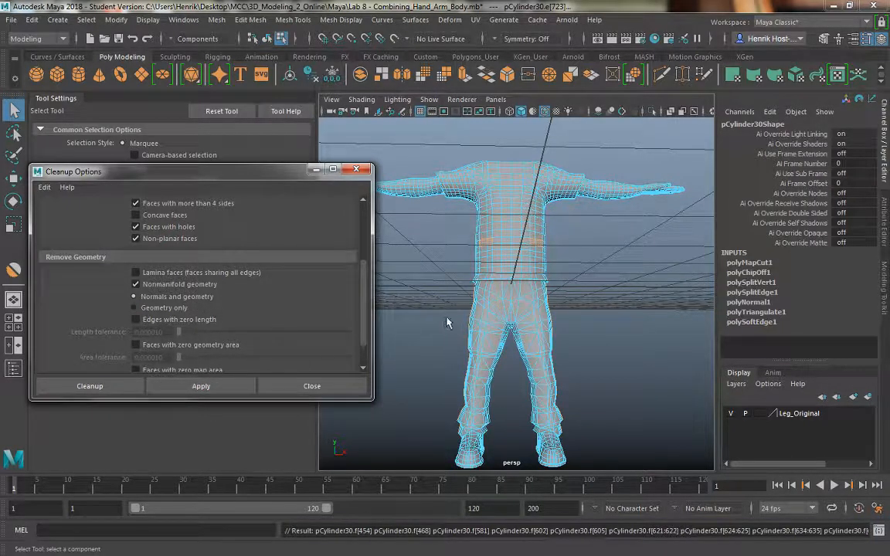
alt+drag(469, 311, 461, 165)
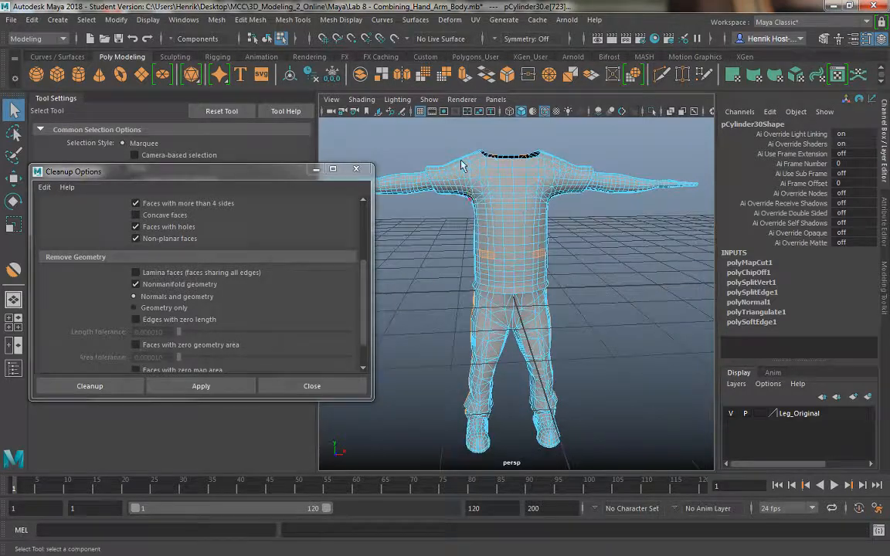
alt+drag(439, 316, 455, 315)
key(ctrl+z)
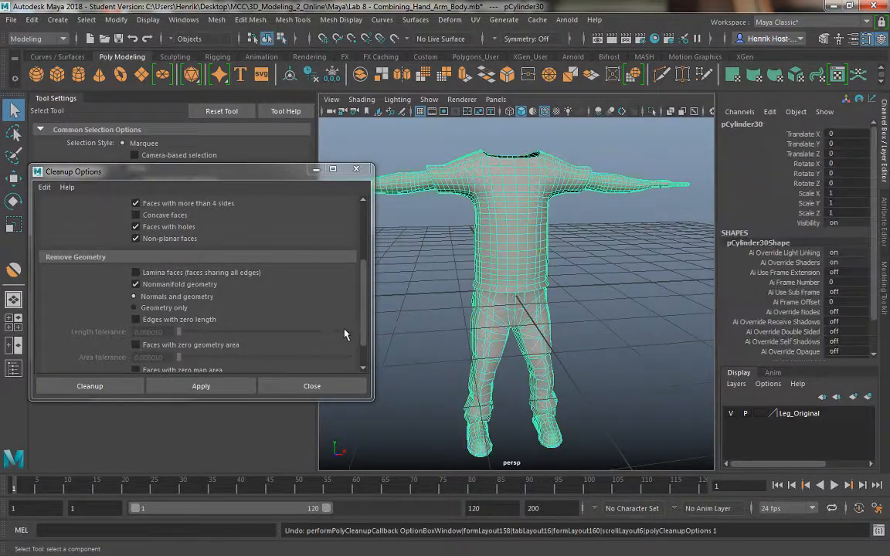
Step: Try the Cleanup again with the fix for faces with holes turned off, check the trousers and undo it
click(176, 228)
click(221, 388)
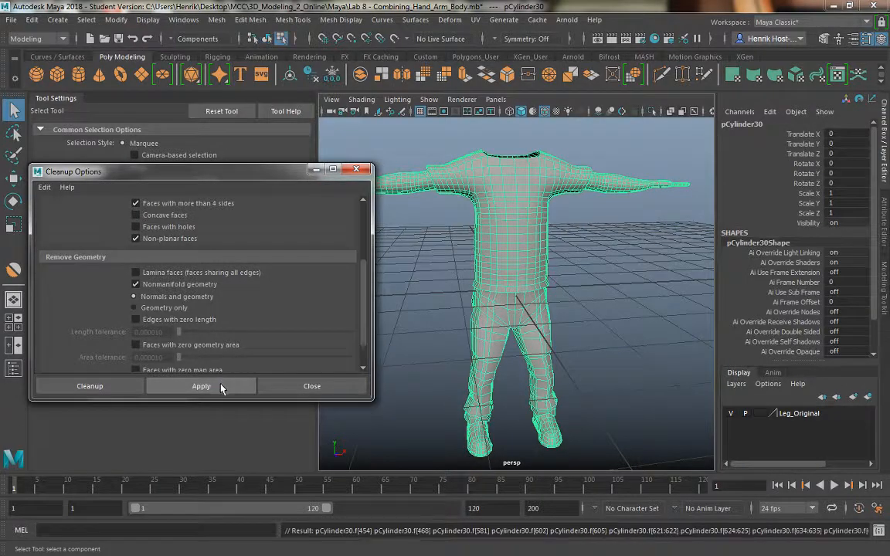
alt+drag(480, 316, 467, 303)
alt+right_drag(466, 303, 484, 340)
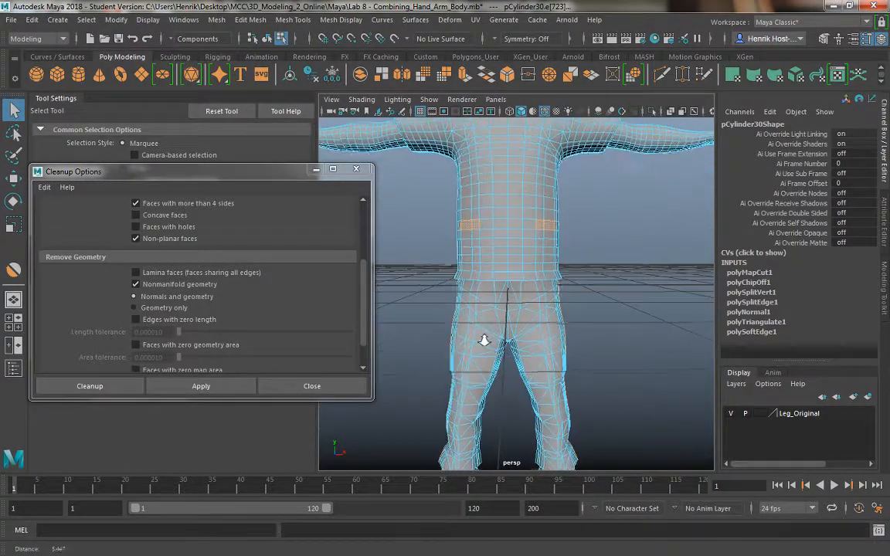
alt+drag(469, 268, 445, 314)
key(F8)
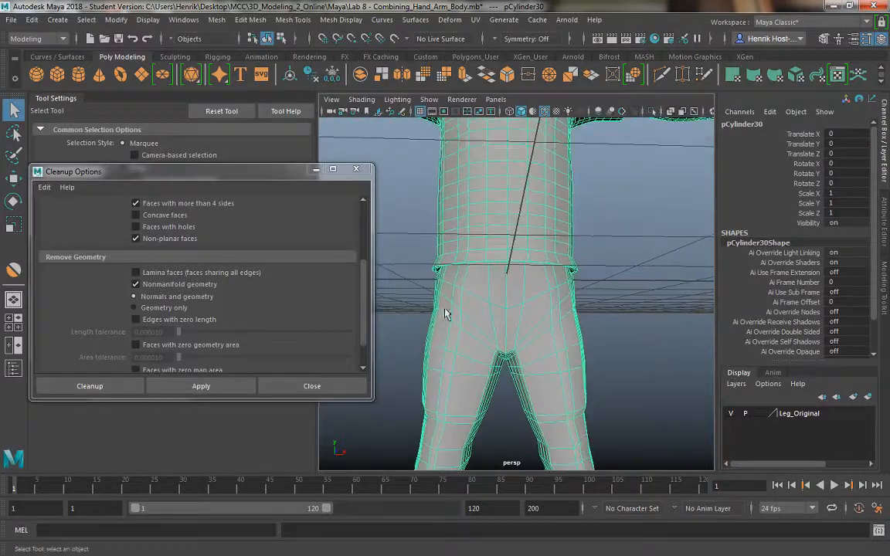
Step: Try the Cleanup with removal of edges with zero length added, at a length tolerance of 0.000010, and undo it
click(136, 319)
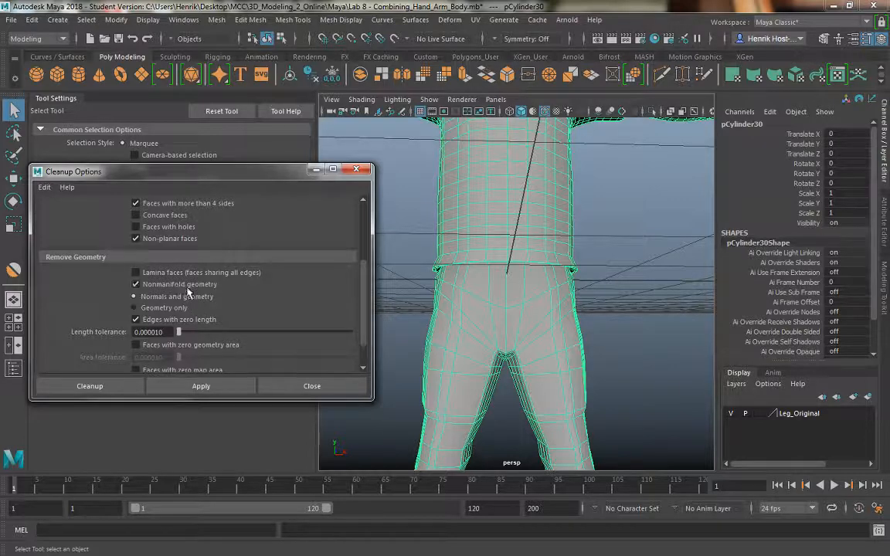
click(216, 386)
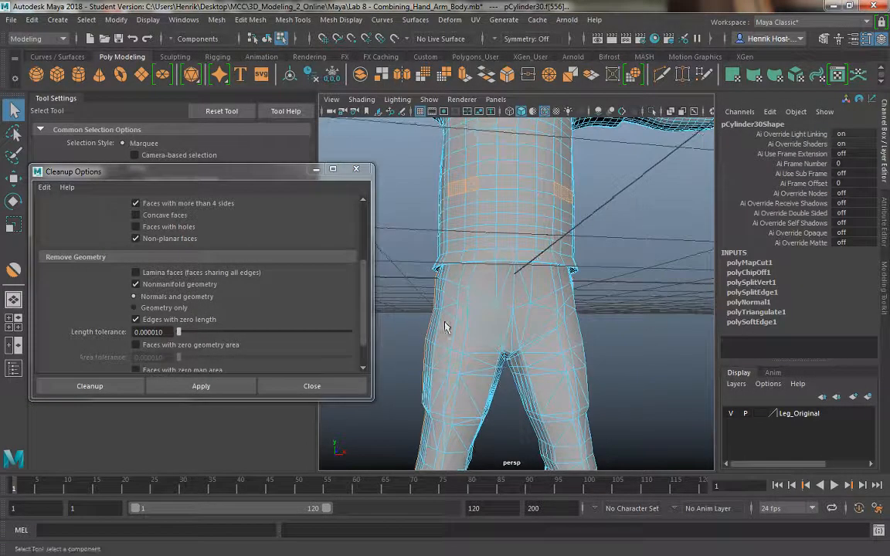
key(ctrl+z)
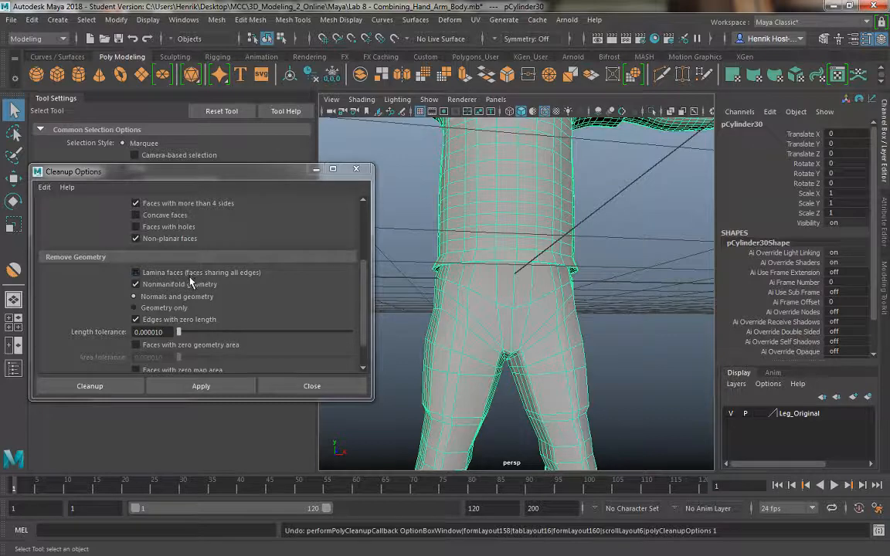
Step: Try the Cleanup with lamina face removal turned on and nonmanifold geometry removal turned off
click(185, 283)
click(185, 272)
click(195, 383)
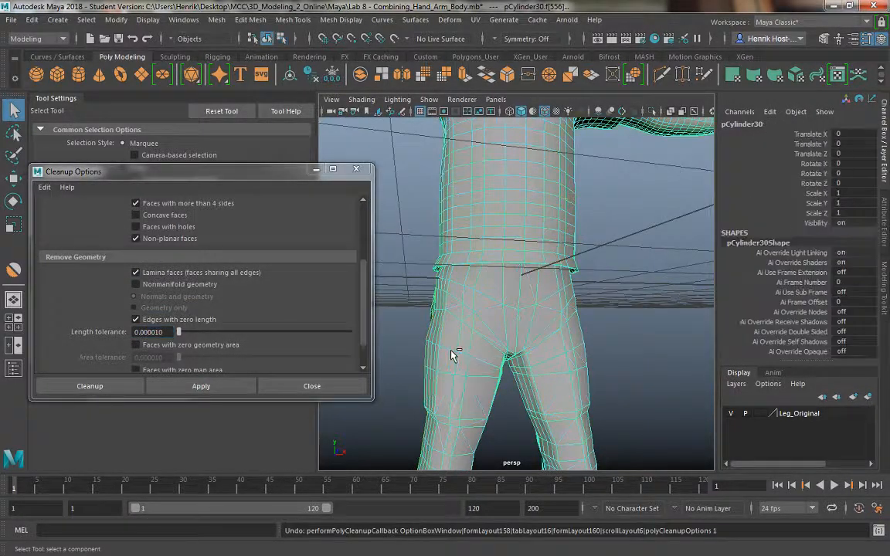
Step: Try the Cleanup removing faces with zero geometry area instead of lamina faces and zero-length edges, and undo it
scroll(214, 270, down, 2)
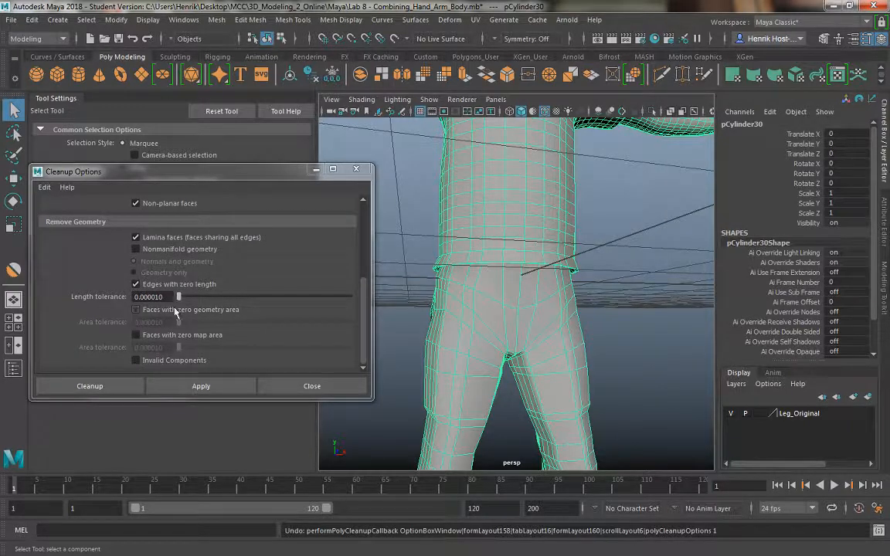
click(137, 309)
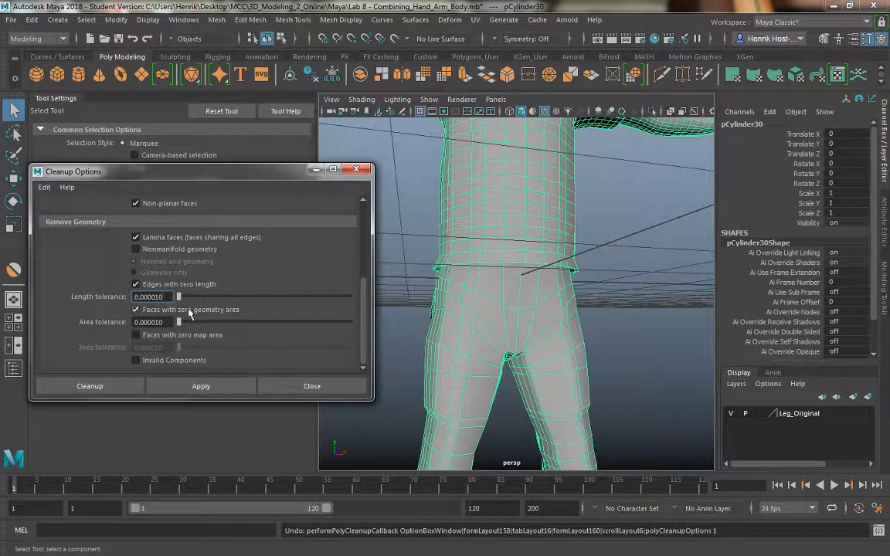
click(136, 237)
scroll(139, 238, up, 2)
click(174, 325)
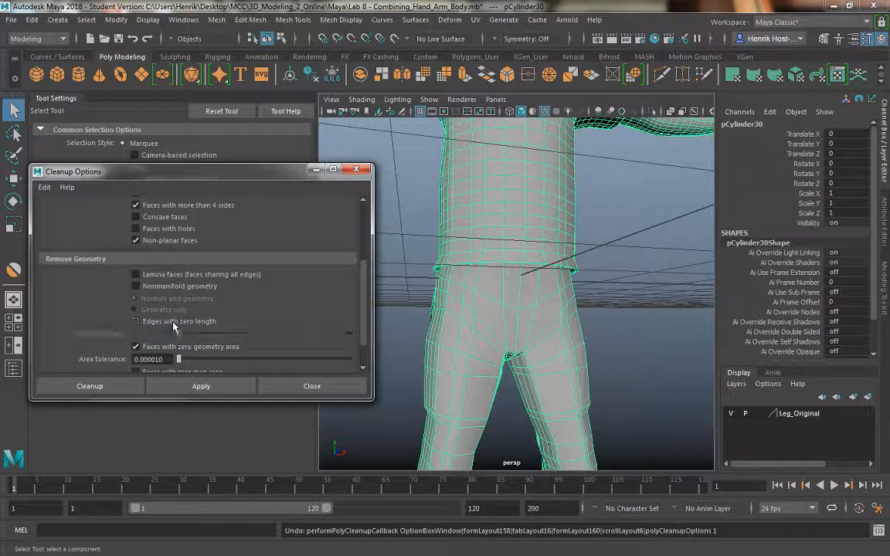
click(228, 387)
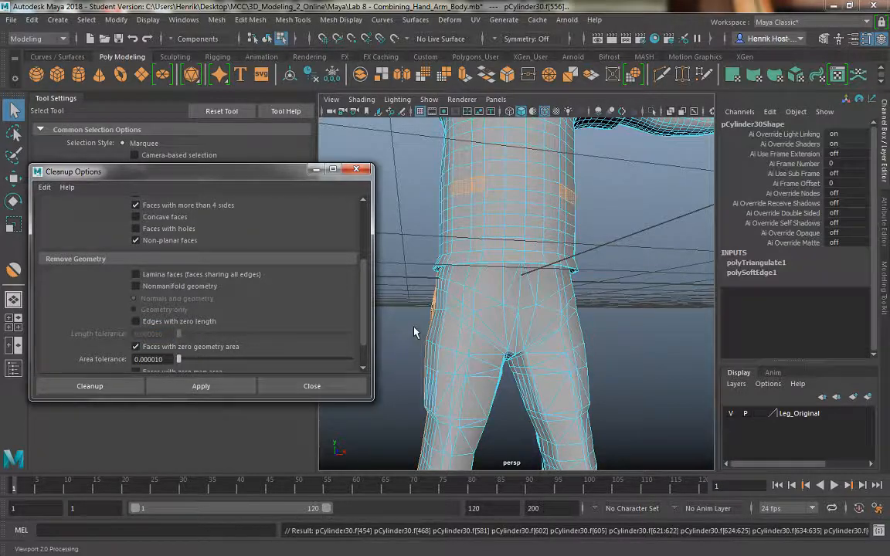
alt+drag(451, 332, 461, 324)
key(ctrl+z)
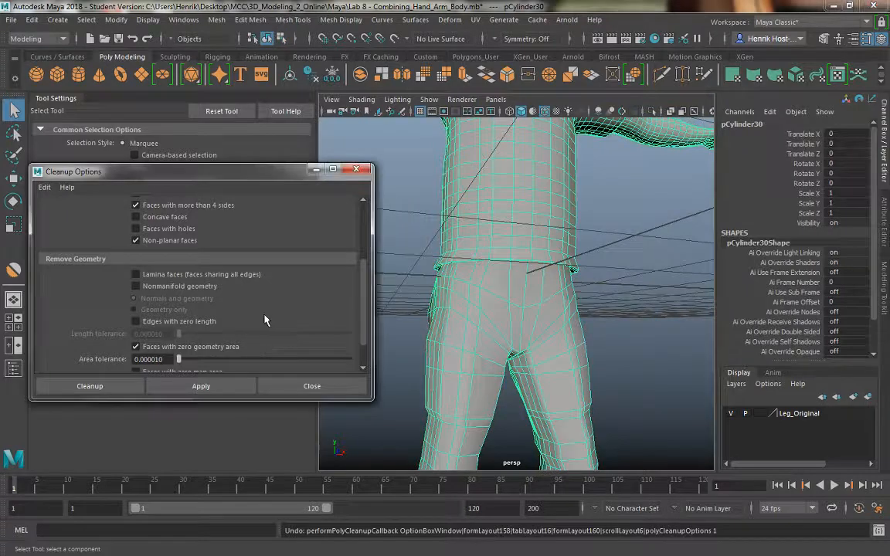
Step: Try the Cleanup with removal of faces with zero map area also enabled, at an area tolerance of 0.000010
scroll(263, 309, down, 2)
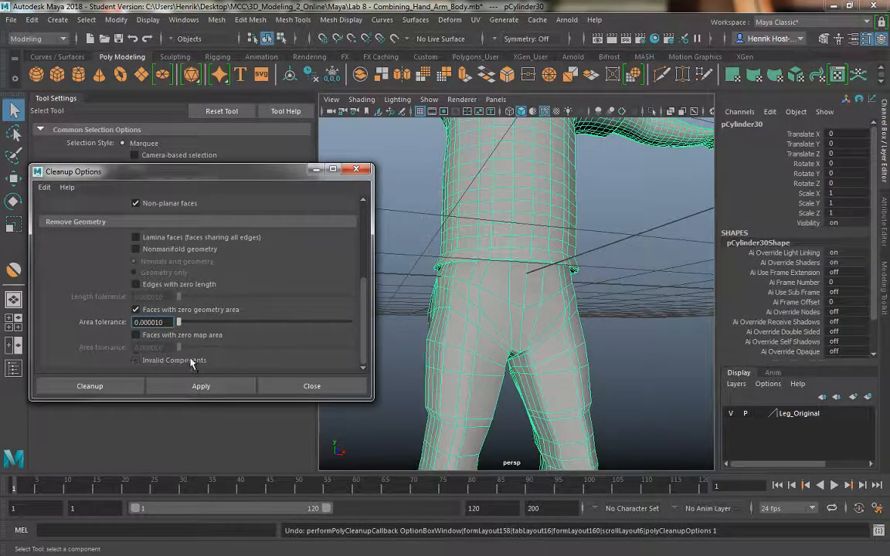
click(183, 335)
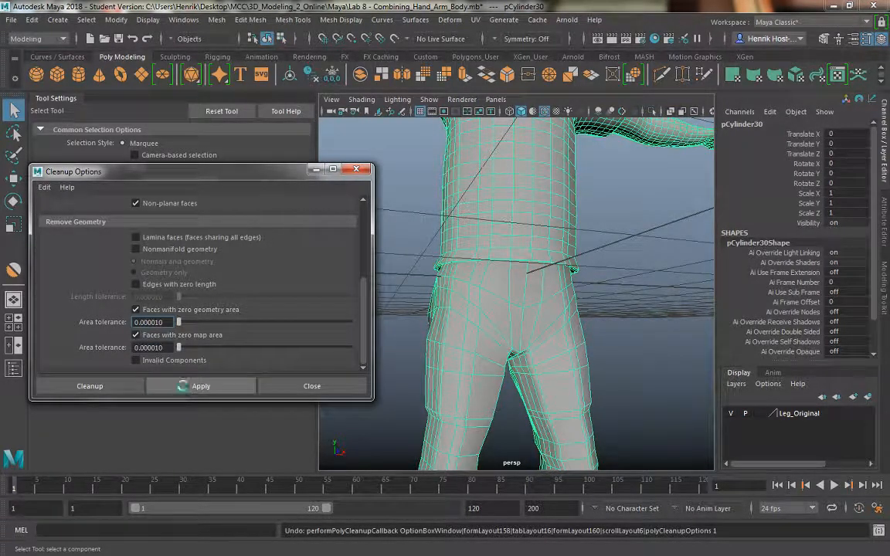
click(201, 385)
alt+drag(450, 326, 399, 312)
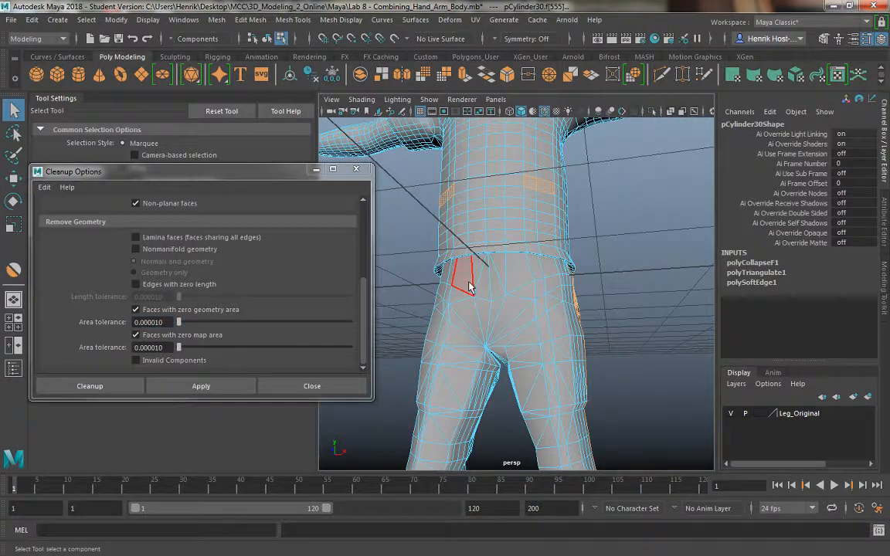
Step: Switch to edge editing, turn on Object X symmetry and select the diagonal edges just below the shirt hem
right_drag(469, 283, 429, 188)
right_drag(493, 254, 493, 160)
alt+drag(509, 273, 485, 292)
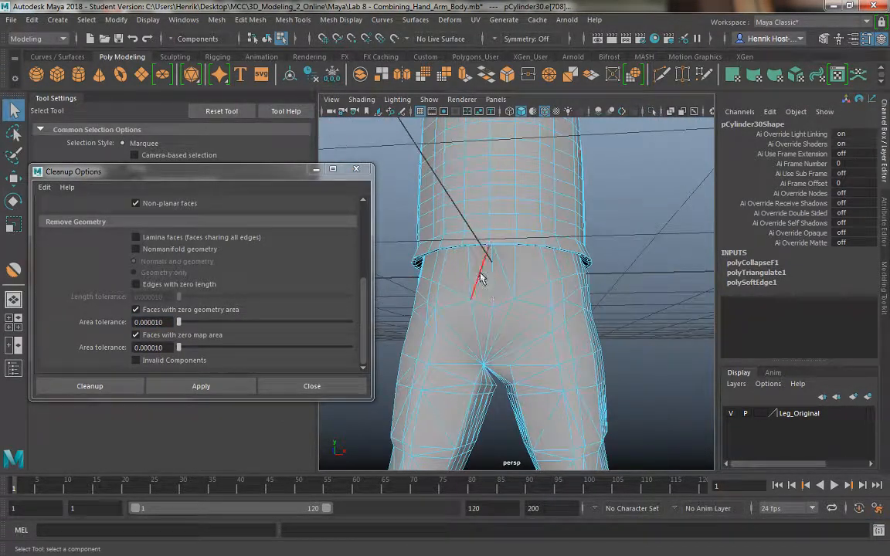
click(491, 274)
ctrl+shift+right_drag(491, 289, 476, 187)
click(474, 284)
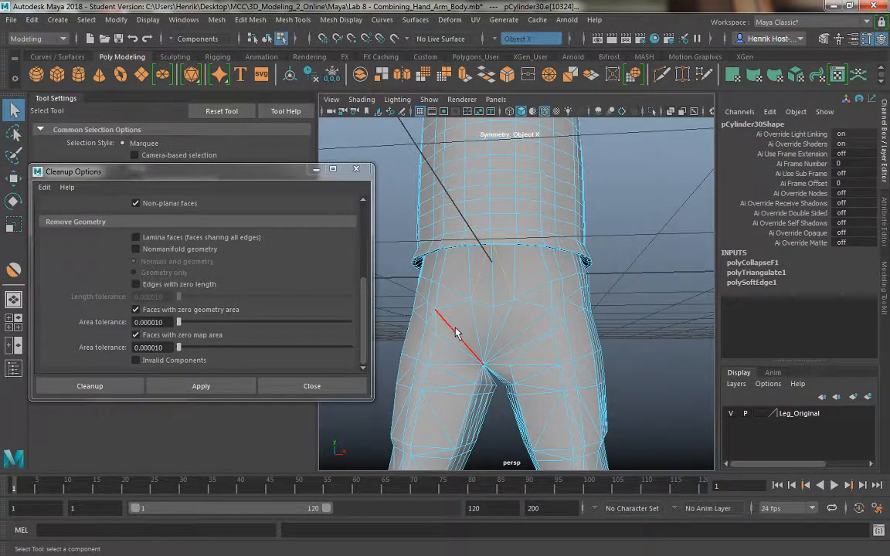
Step: Add the triangulated diagonal edges on the hips and upper thighs to the selection and undo the last pick
alt+drag(455, 329, 473, 340)
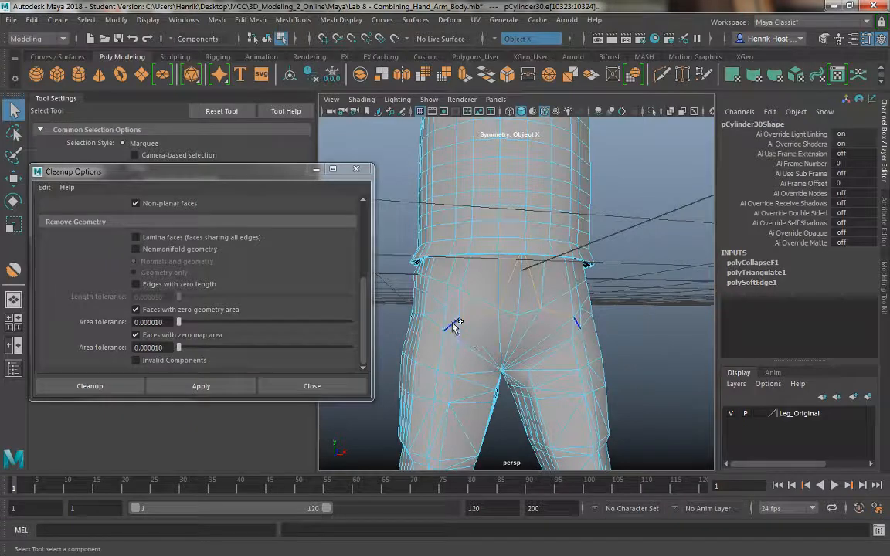
click(450, 381)
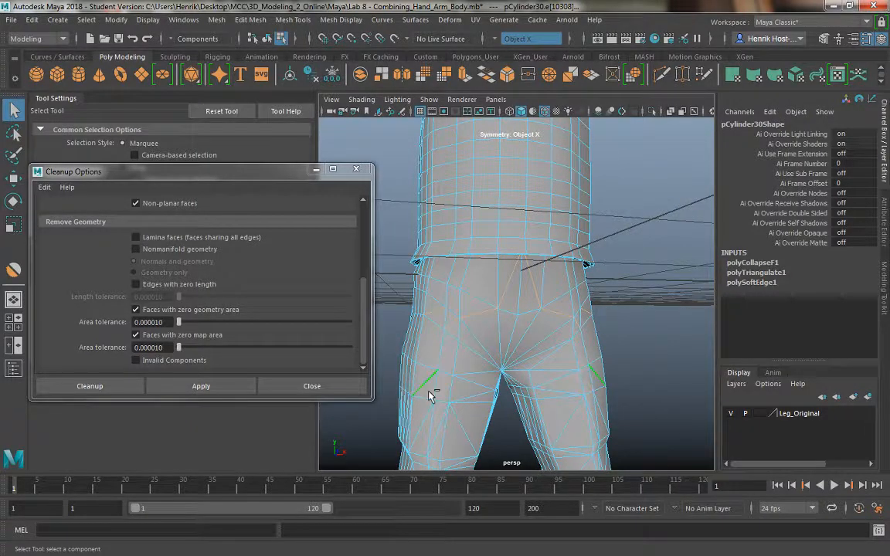
click(461, 396)
alt+drag(461, 395, 437, 322)
alt+right_drag(437, 322, 461, 348)
key(ctrl+z)
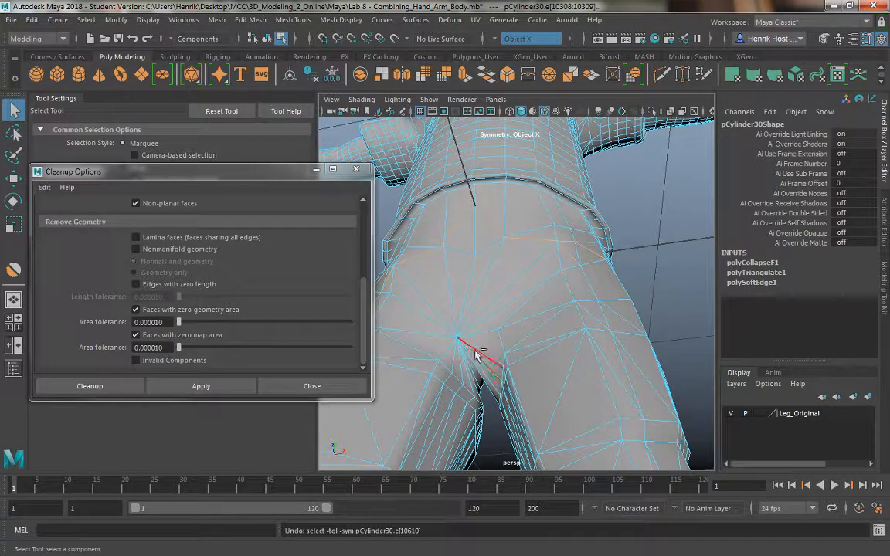
Step: Undo the edge selections, the symmetry setting and the mesh cleanup, and close the cleanup options
alt+drag(477, 354, 488, 360)
key(ctrl+z)
key(ctrl+z)
key(ctrl+z)
key(ctrl+z)
key(ctrl+z)
key(ctrl+z)
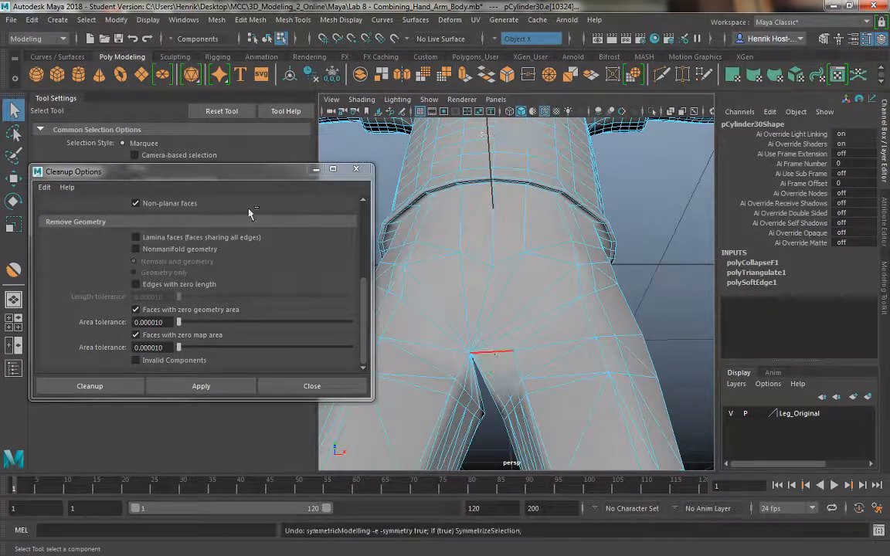
key(ctrl+z)
alt+drag(451, 324, 418, 307)
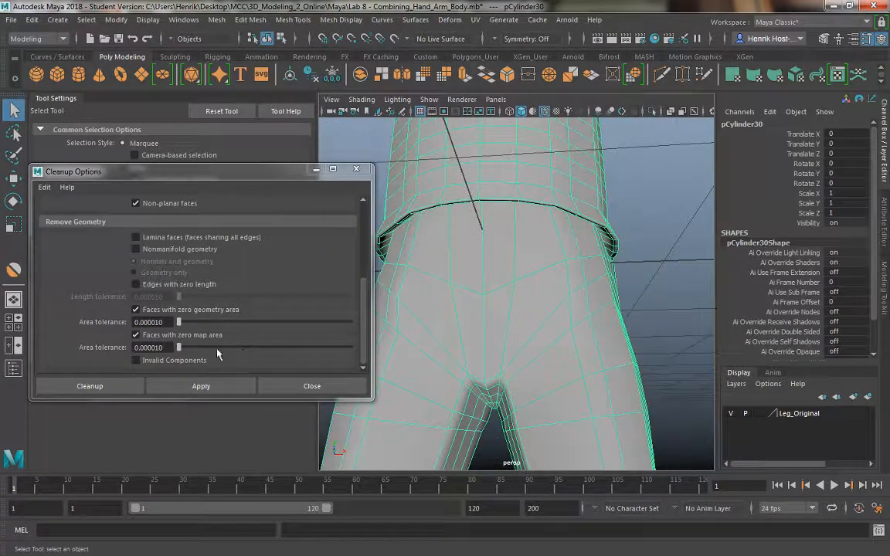
click(294, 385)
Step: Examine the body mesh from several sides, focusing on the edge layout of the waist, crotch and trouser legs
right_drag(460, 224, 512, 393)
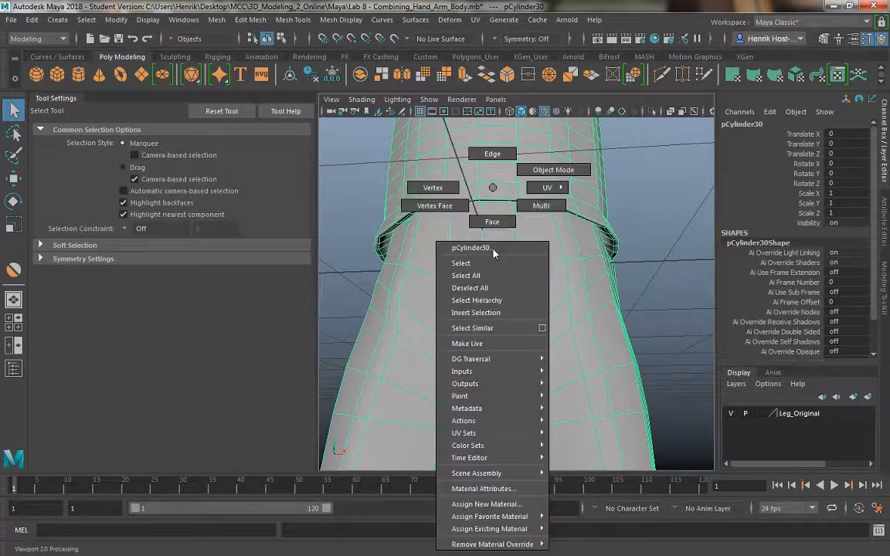
right_drag(444, 224, 468, 140)
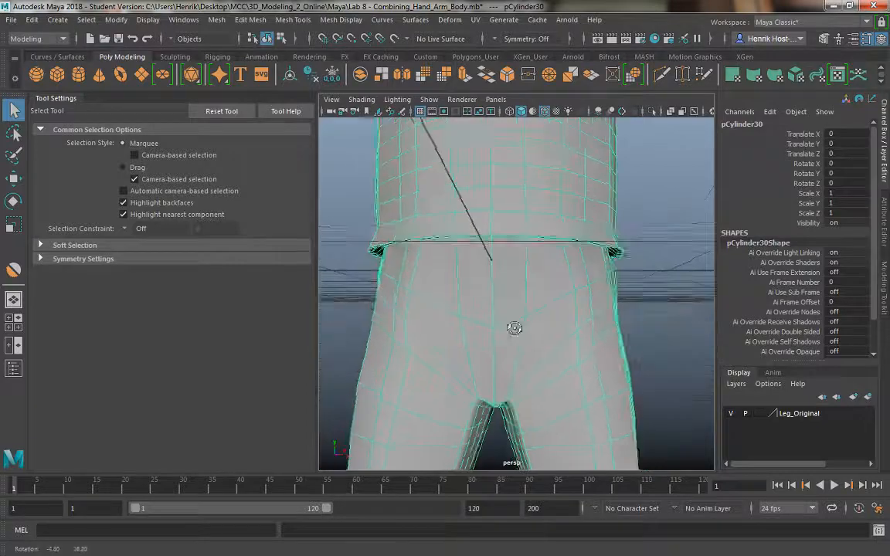
alt+right_drag(512, 327, 451, 280)
alt+drag(451, 280, 599, 255)
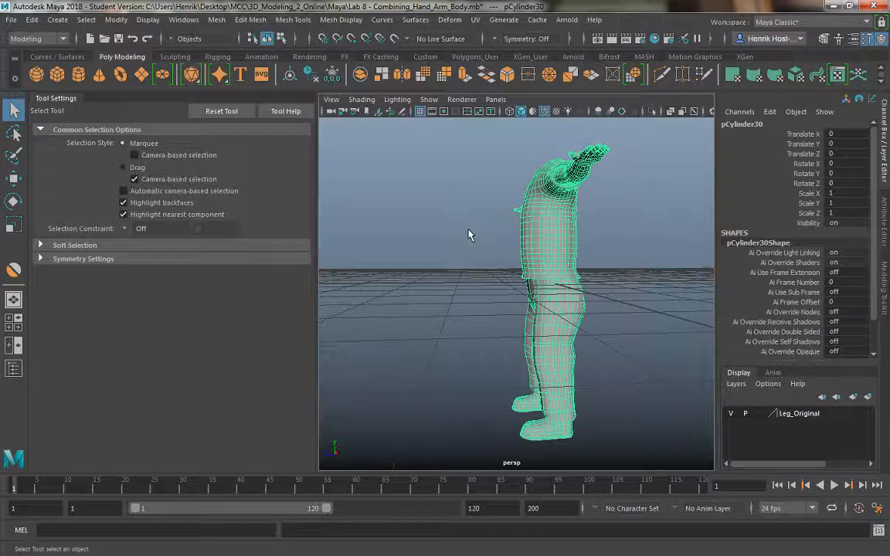
alt+drag(469, 239, 633, 262)
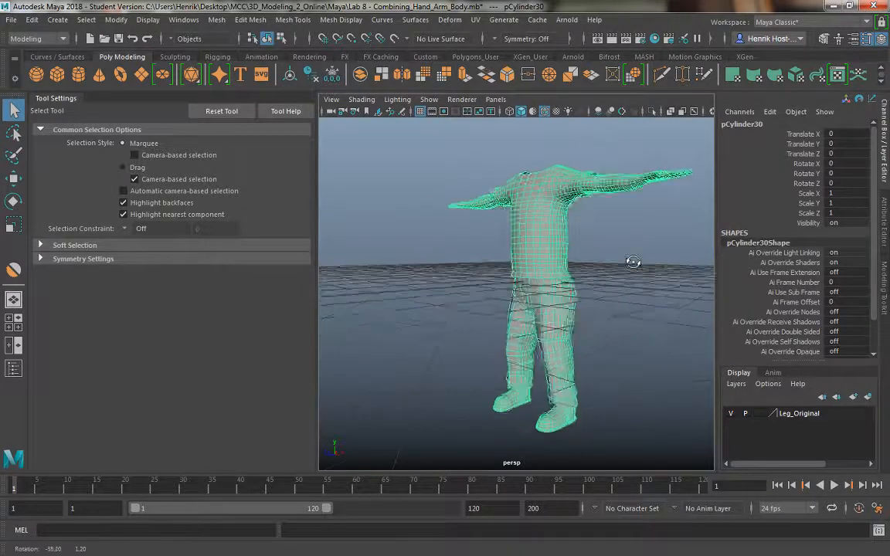
scroll(508, 337, up, 5)
alt+drag(508, 338, 567, 293)
alt+middle_drag(567, 294, 550, 274)
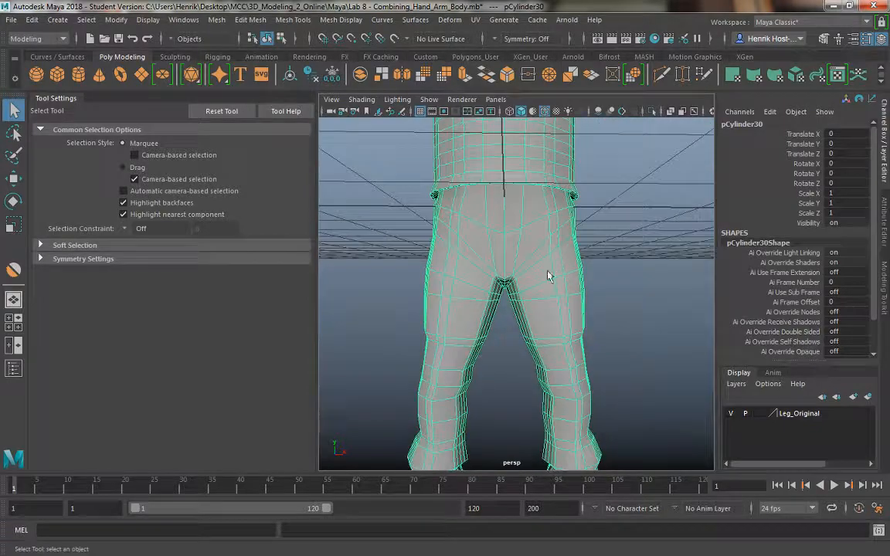
alt+drag(471, 314, 526, 254)
scroll(526, 254, down, 2)
alt+middle_drag(525, 254, 519, 310)
scroll(518, 310, down, 3)
alt+middle_drag(493, 269, 490, 294)
mouse_move(491, 293)
alt+mouse_down()
mouse_move(562, 302)
mouse_move(502, 278)
mouse_move(469, 229)
mouse_move(504, 248)
mouse_move(466, 239)
mouse_move(489, 292)
mouse_move(531, 295)
mouse_move(489, 301)
alt+mouse_up()
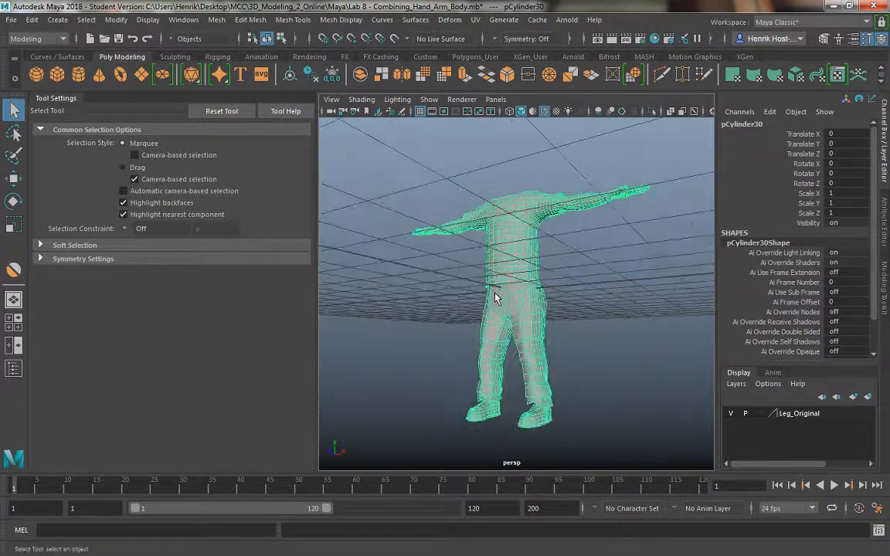